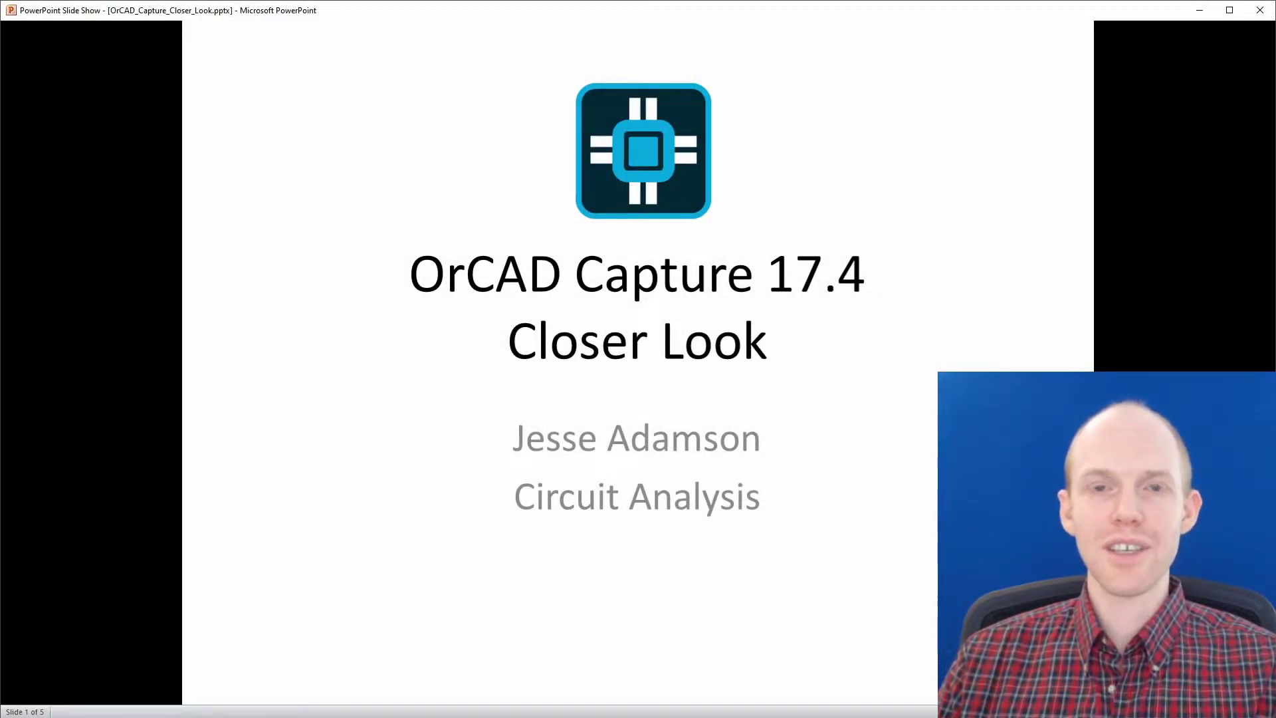
# Advance the PowerPoint slide show past the OrCAD Capture title slide
pyautogui.press('Right')
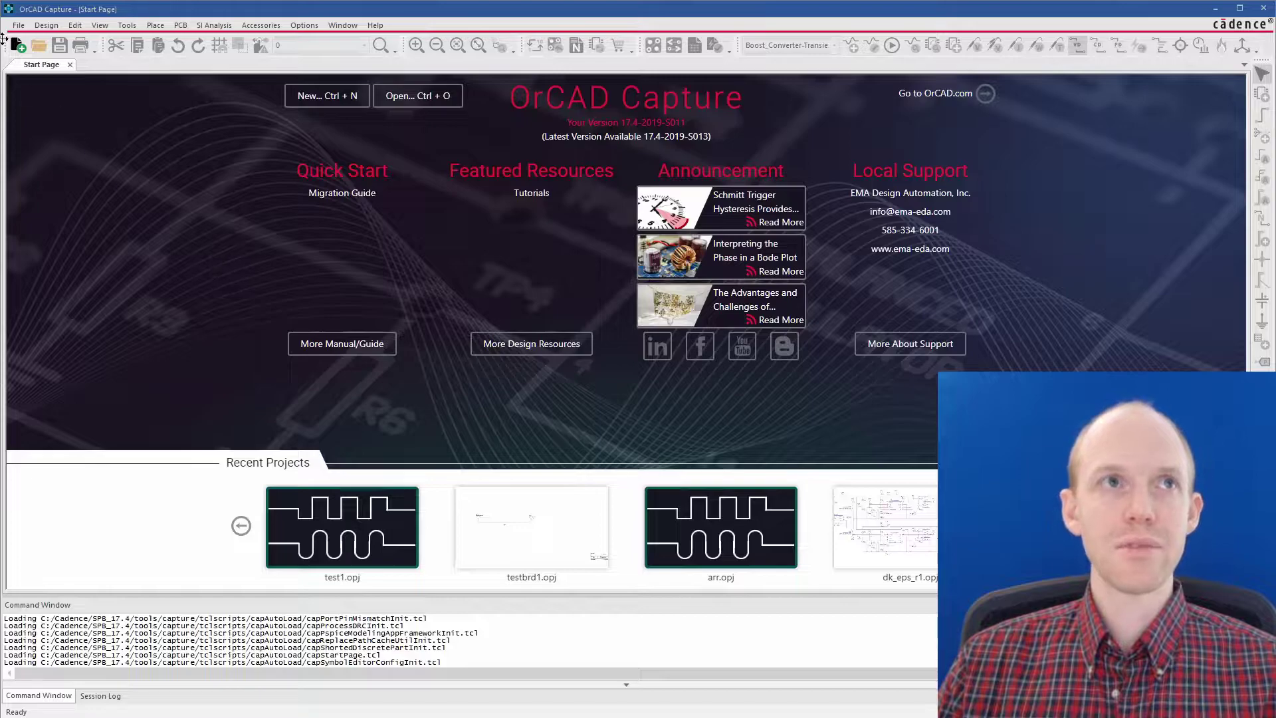
# Create a new project named intro in C:\OrCAD_Projects\Capture with PSpice Simulation enabled
pyautogui.click(19, 25)
pyautogui.moveTo(161, 53)
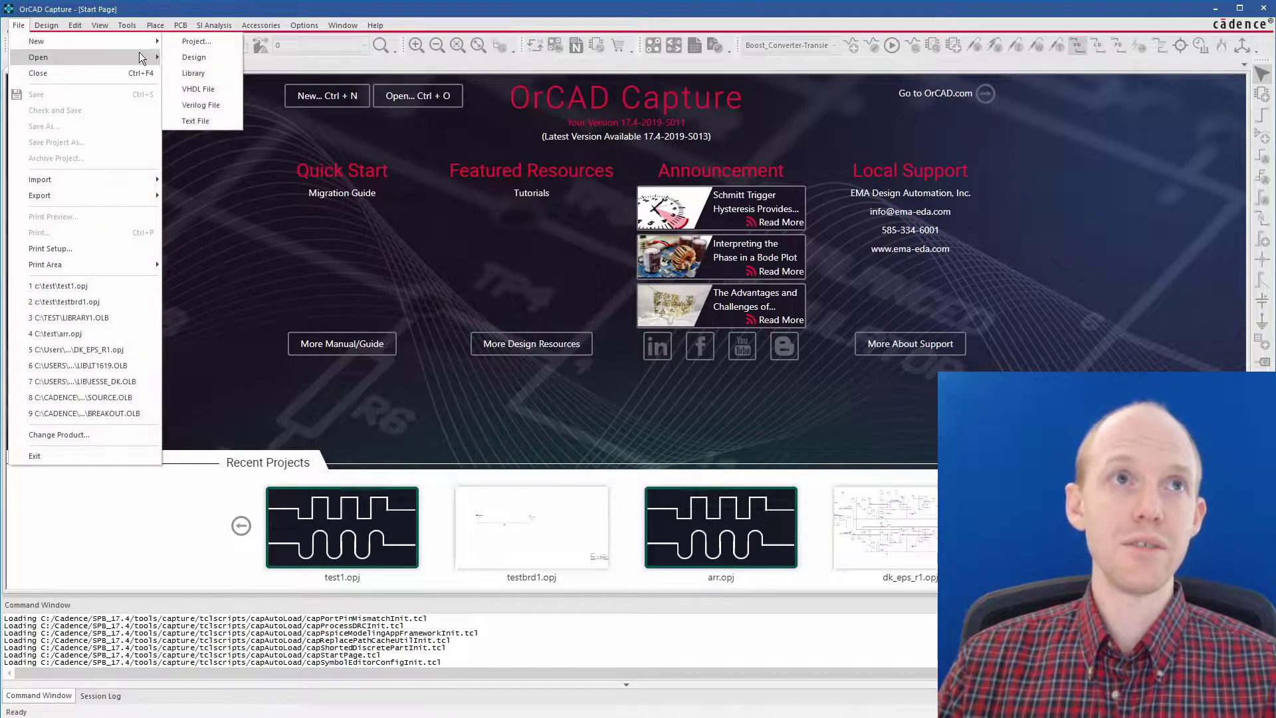
pyautogui.click(214, 41)
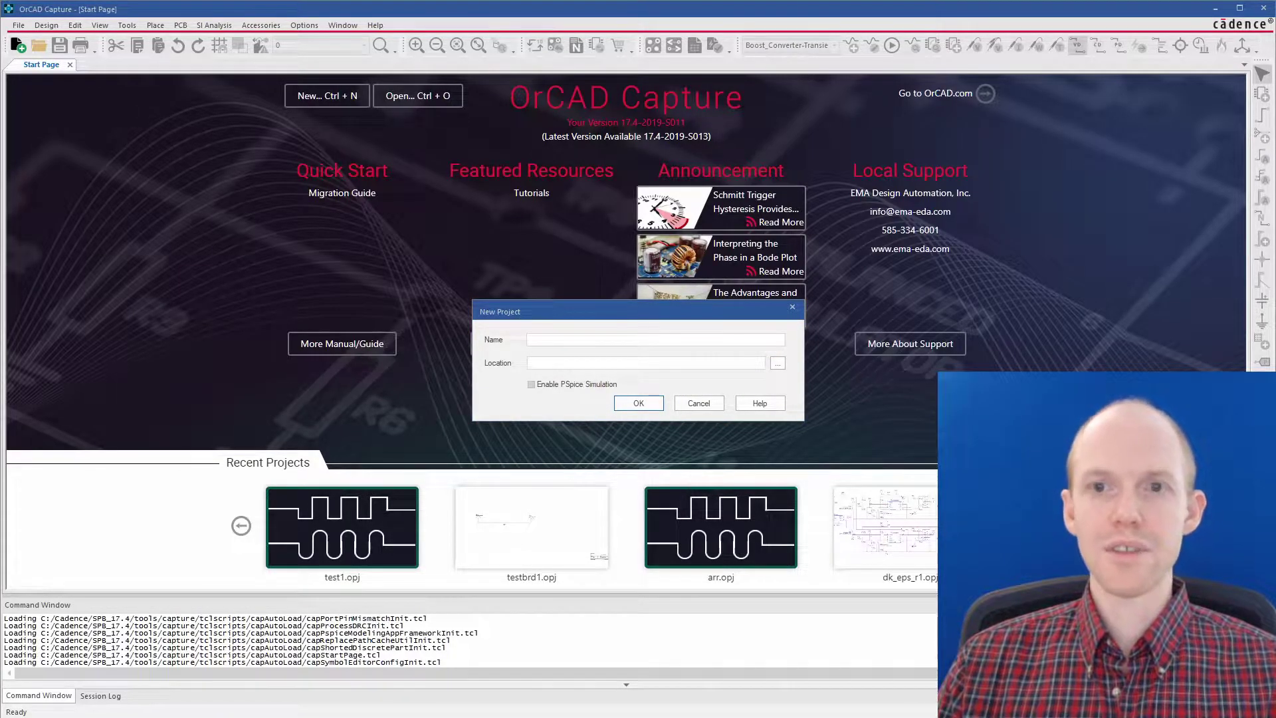
pyautogui.click(618, 362)
pyautogui.write('C:\\OrCAD_Projects\\Capture')
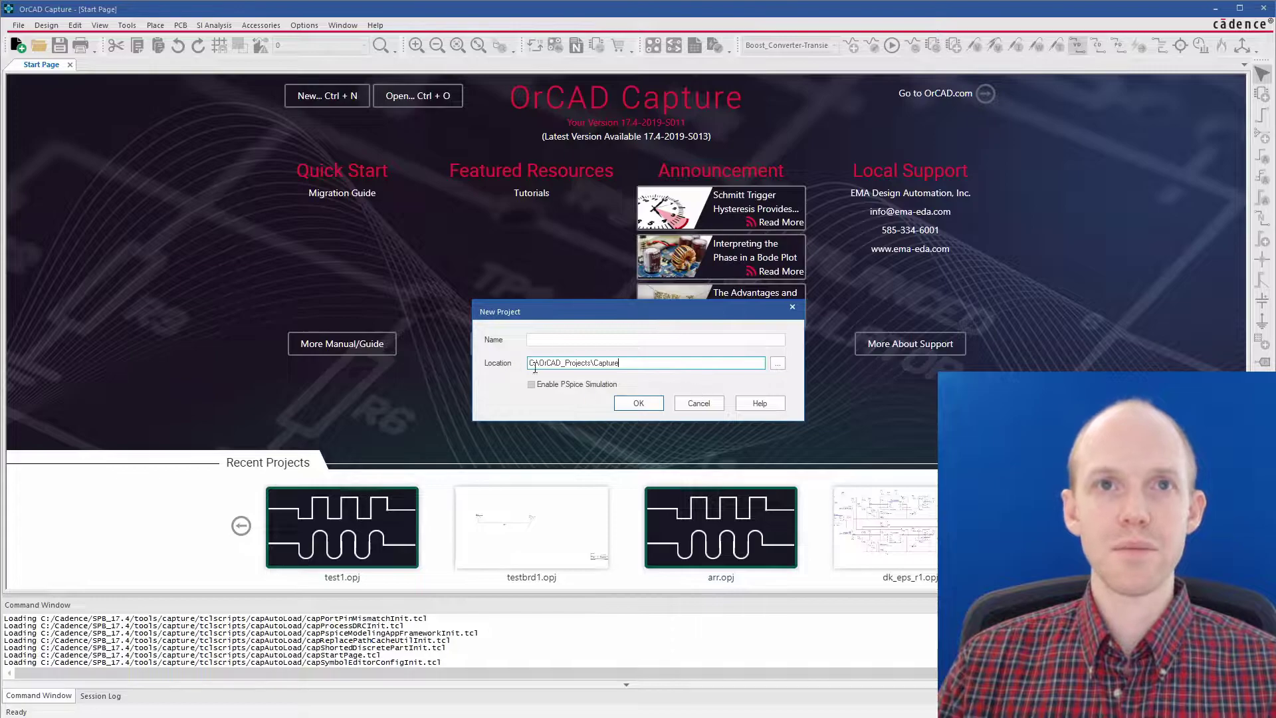
pyautogui.click(613, 339)
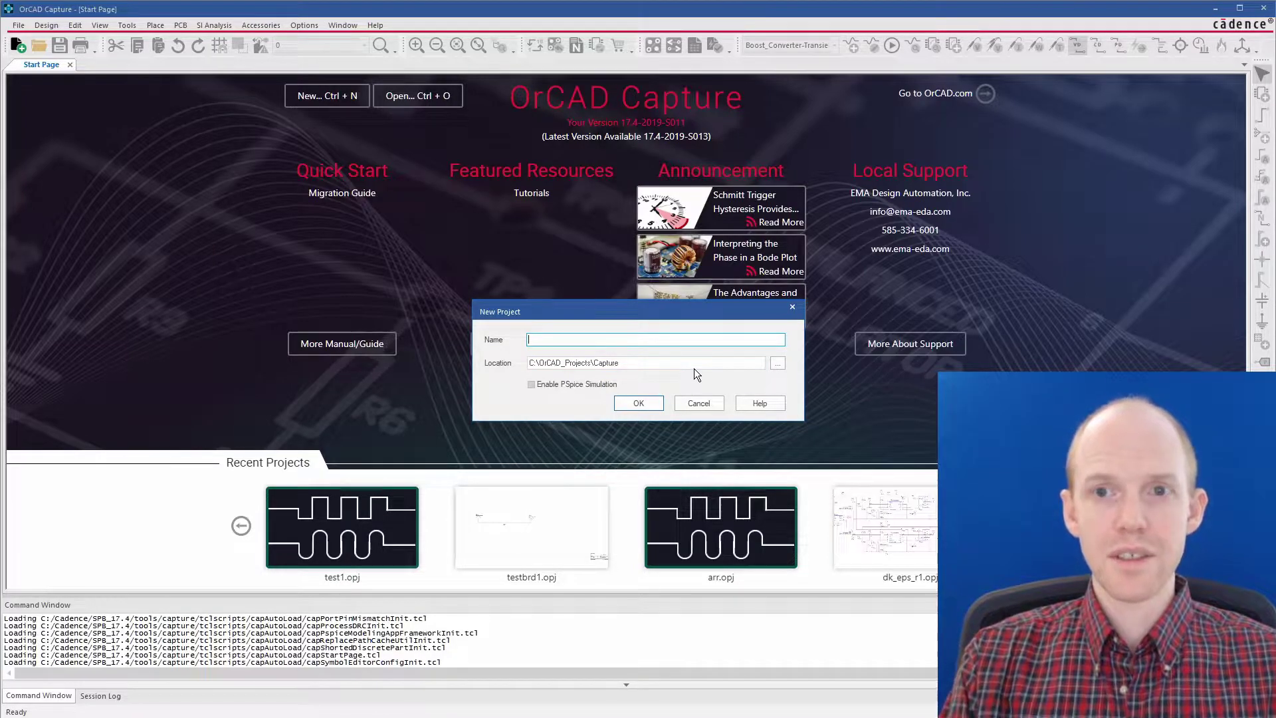
pyautogui.write('int')
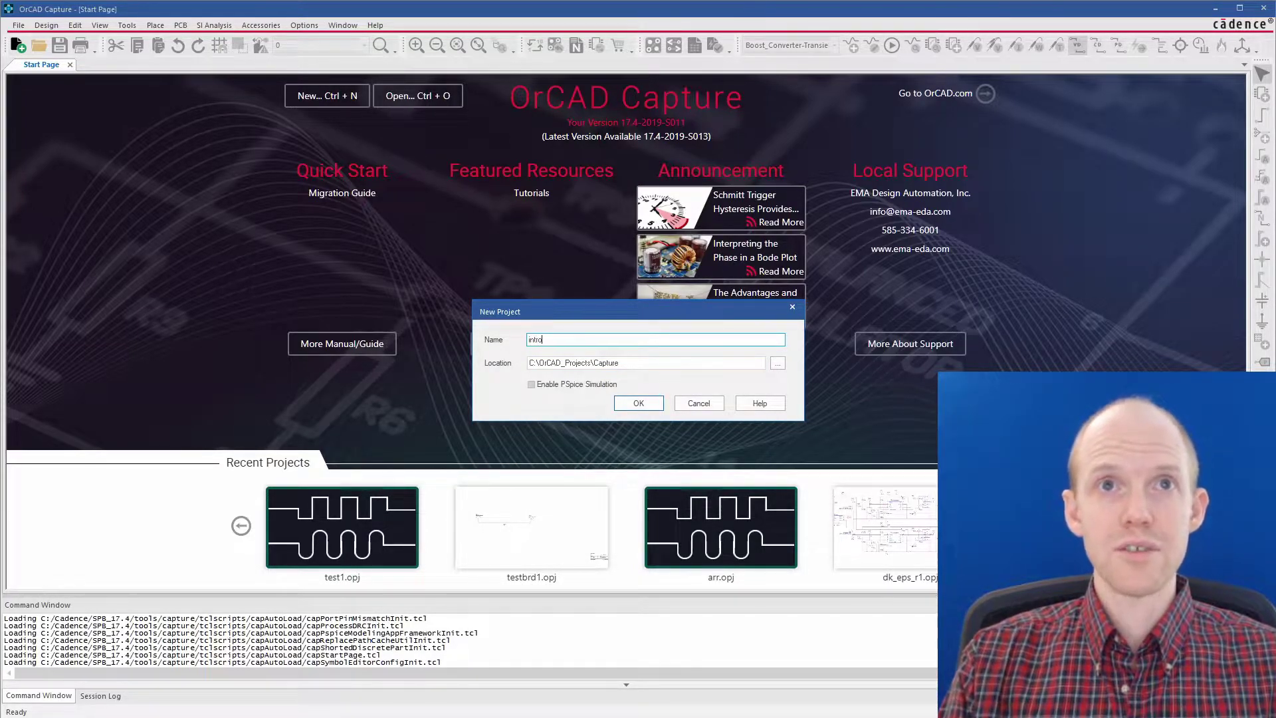
pyautogui.write('ro')
pyautogui.click(532, 384)
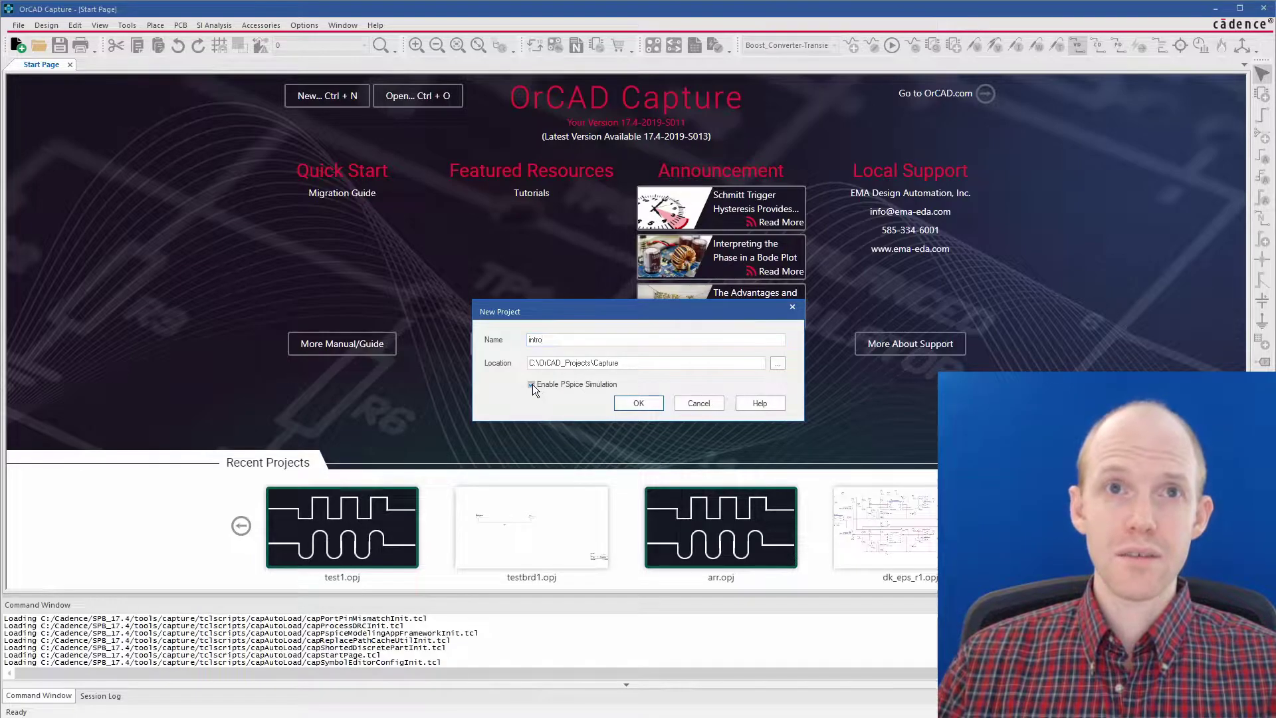
pyautogui.click(639, 407)
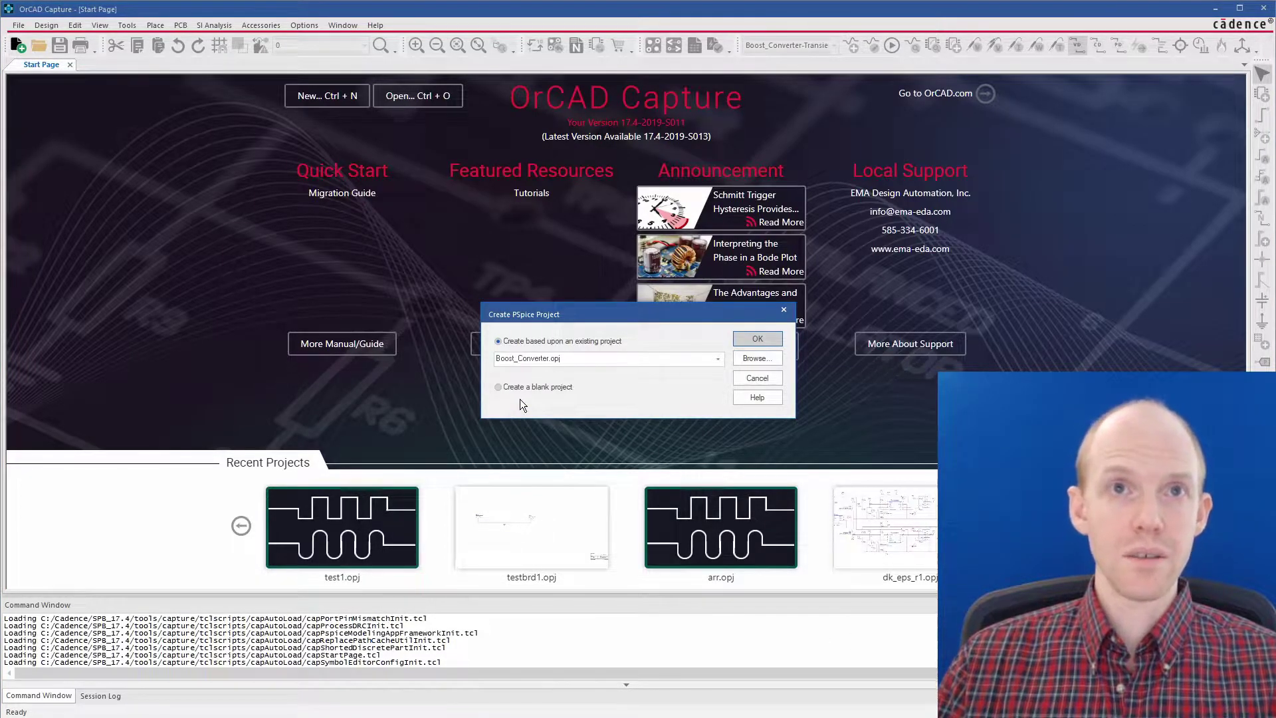
# Start the intro project as a blank project instead of from an existing template
pyautogui.click(717, 359)
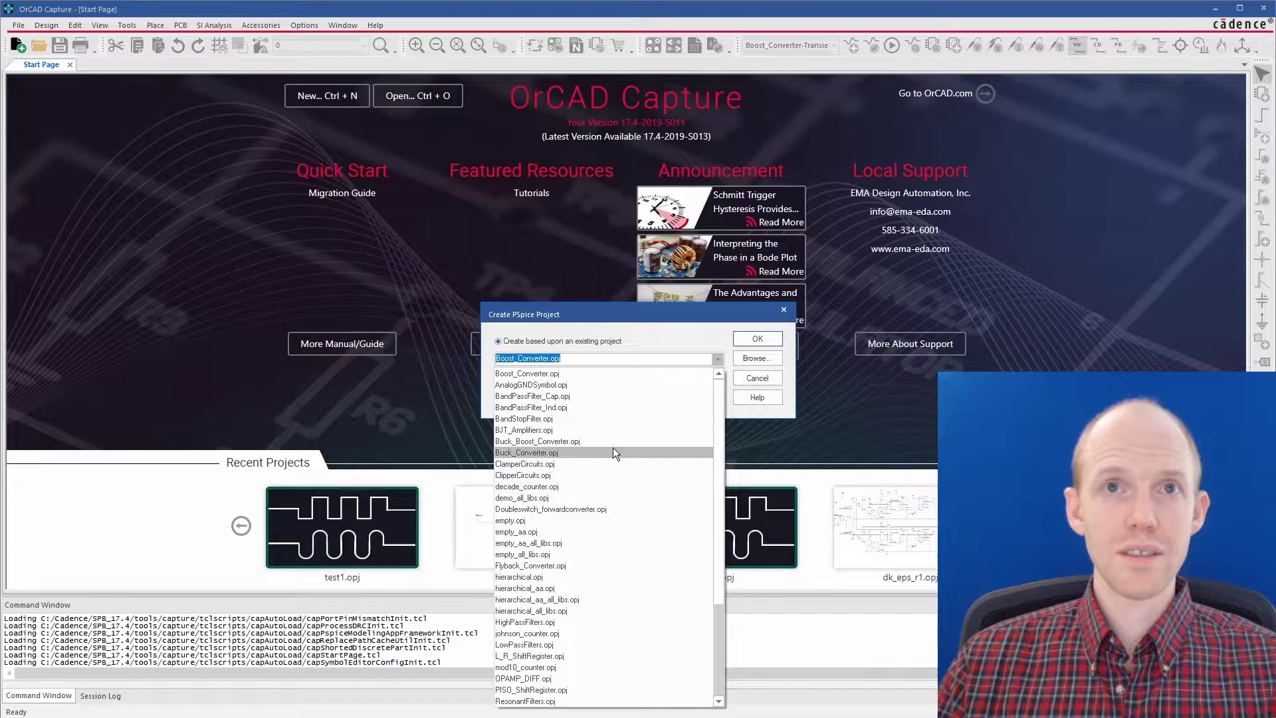
pyautogui.click(632, 345)
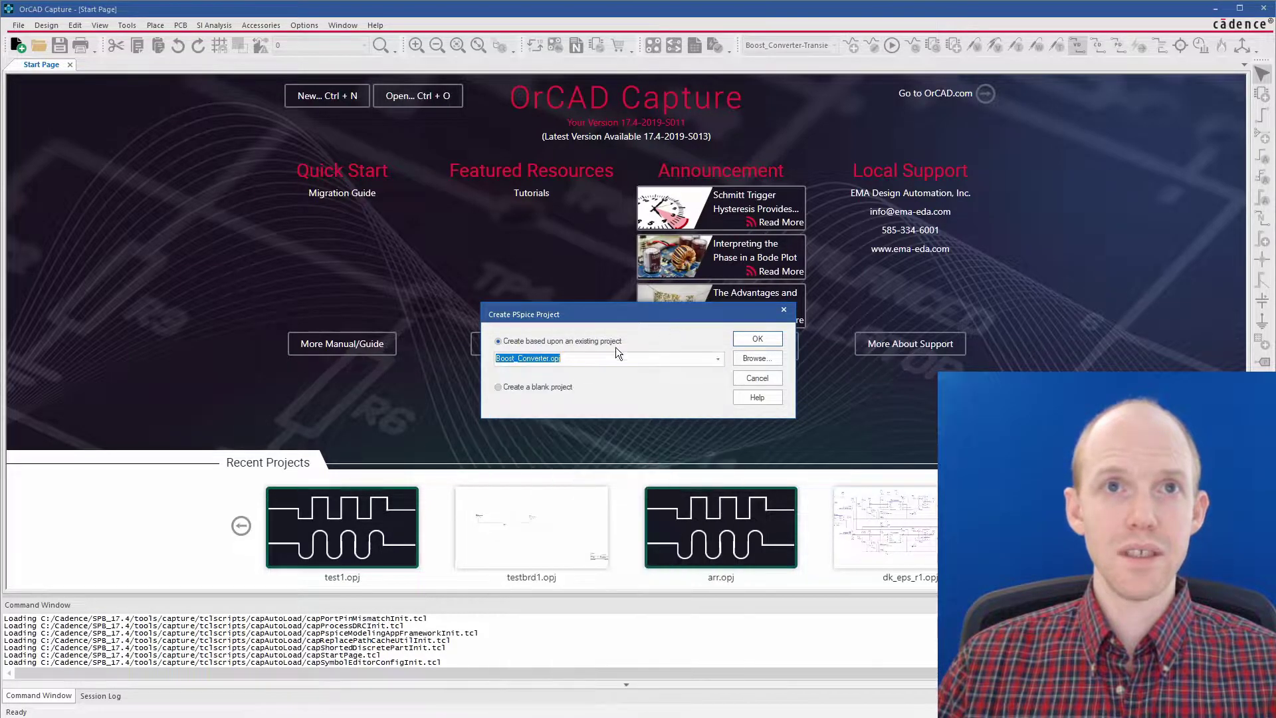
pyautogui.click(505, 387)
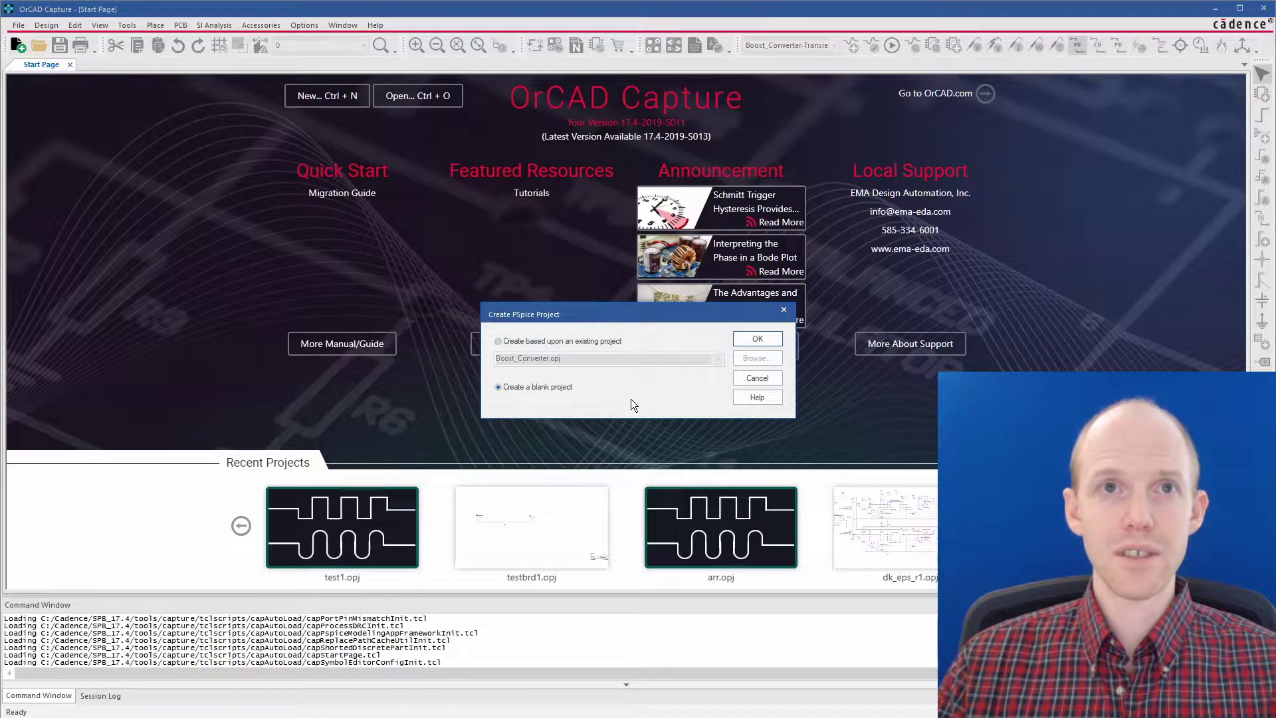
pyautogui.click(738, 339)
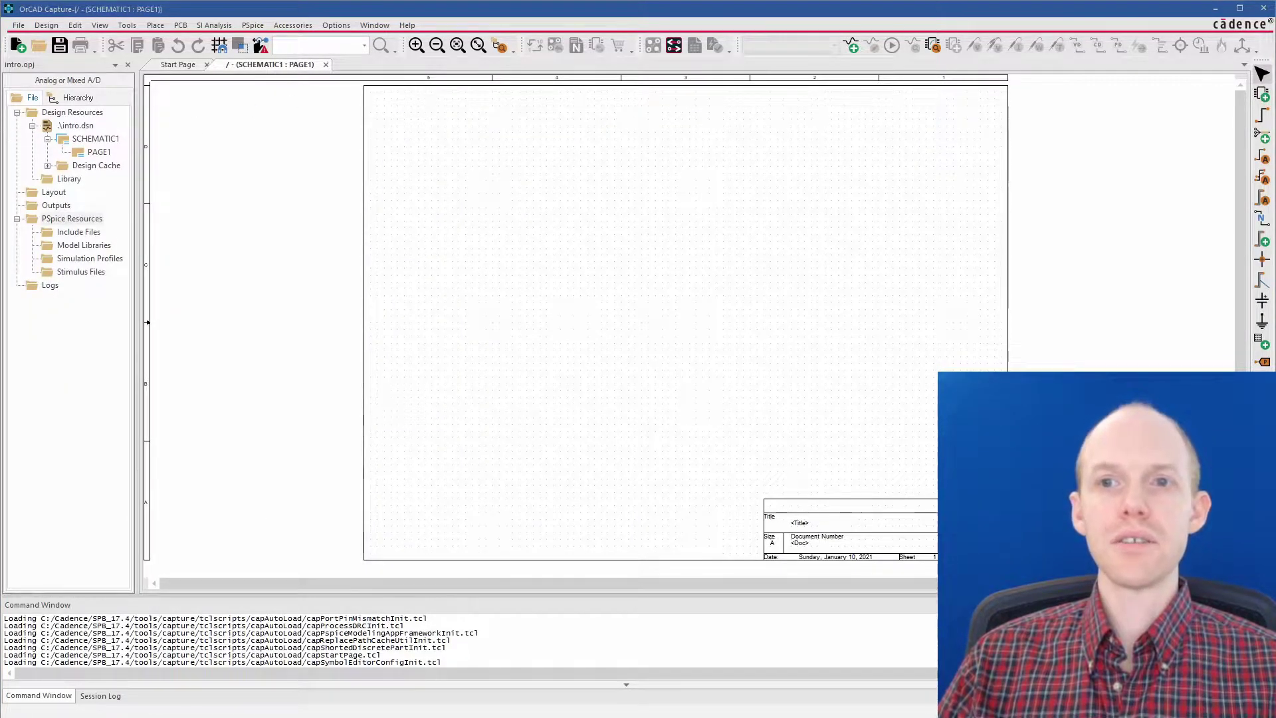
pyautogui.hotkey('alt', 'Tab')
pyautogui.moveTo(479, 179); pyautogui.dragTo(470, 171)
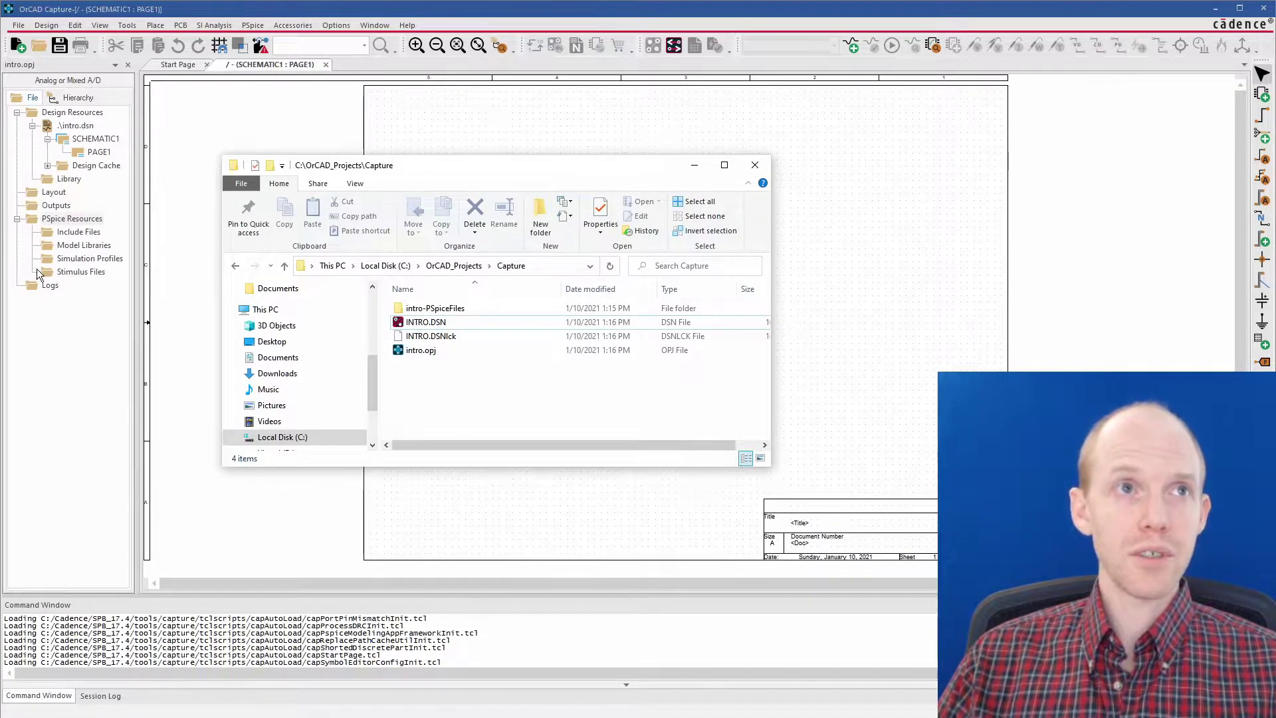
pyautogui.moveTo(567, 176); pyautogui.dragTo(1273, 665)
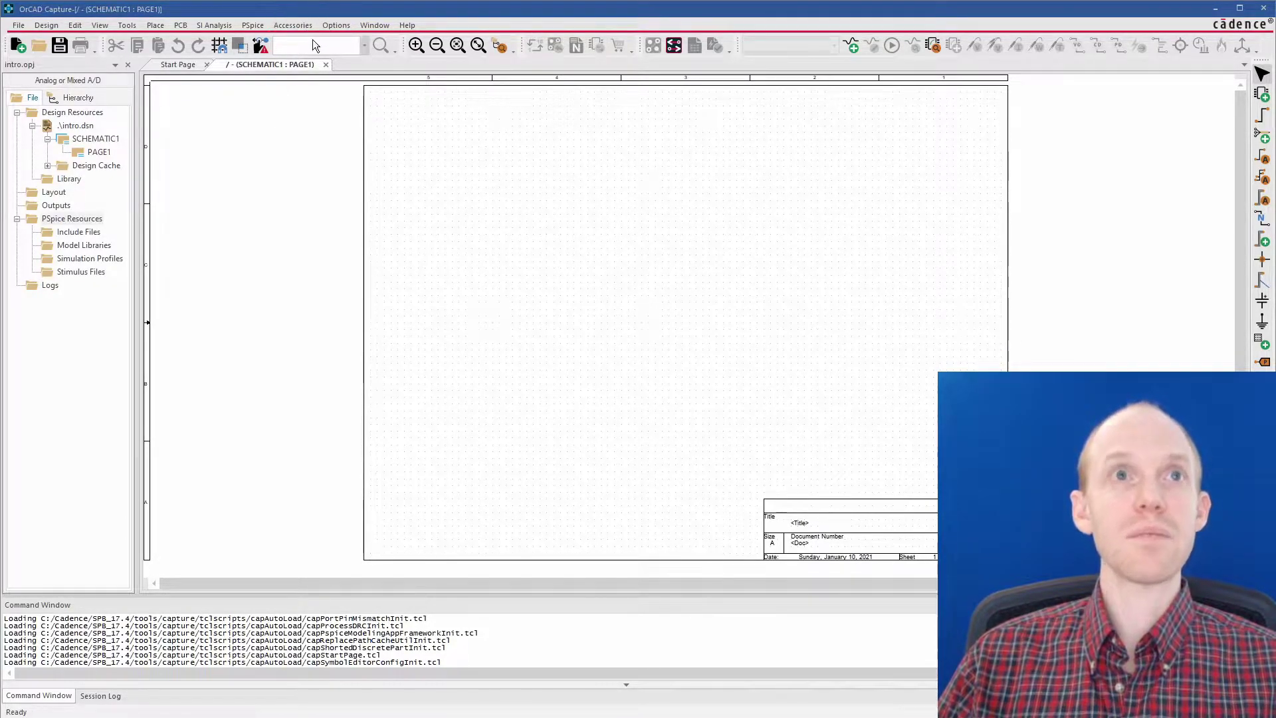
# Set the schematic page size to B (15.2 × 9.7 inches) in Schematic Page Properties
pyautogui.click(334, 25)
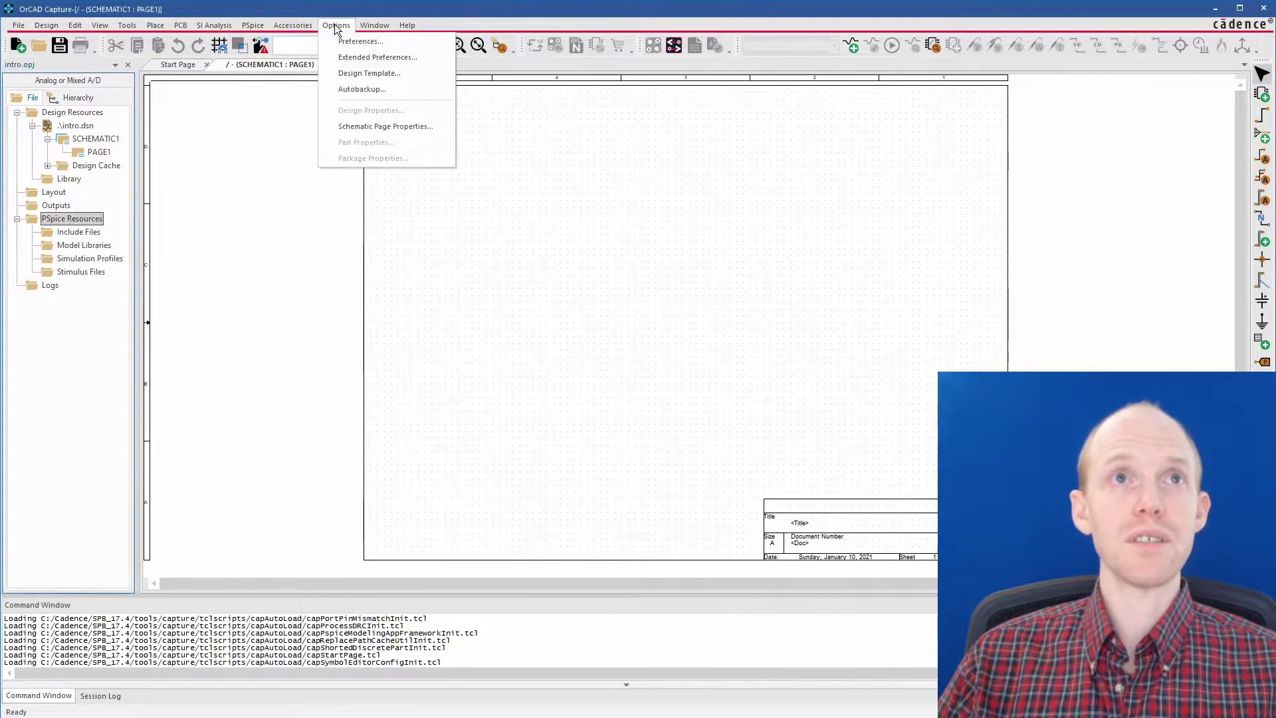
pyautogui.click(370, 126)
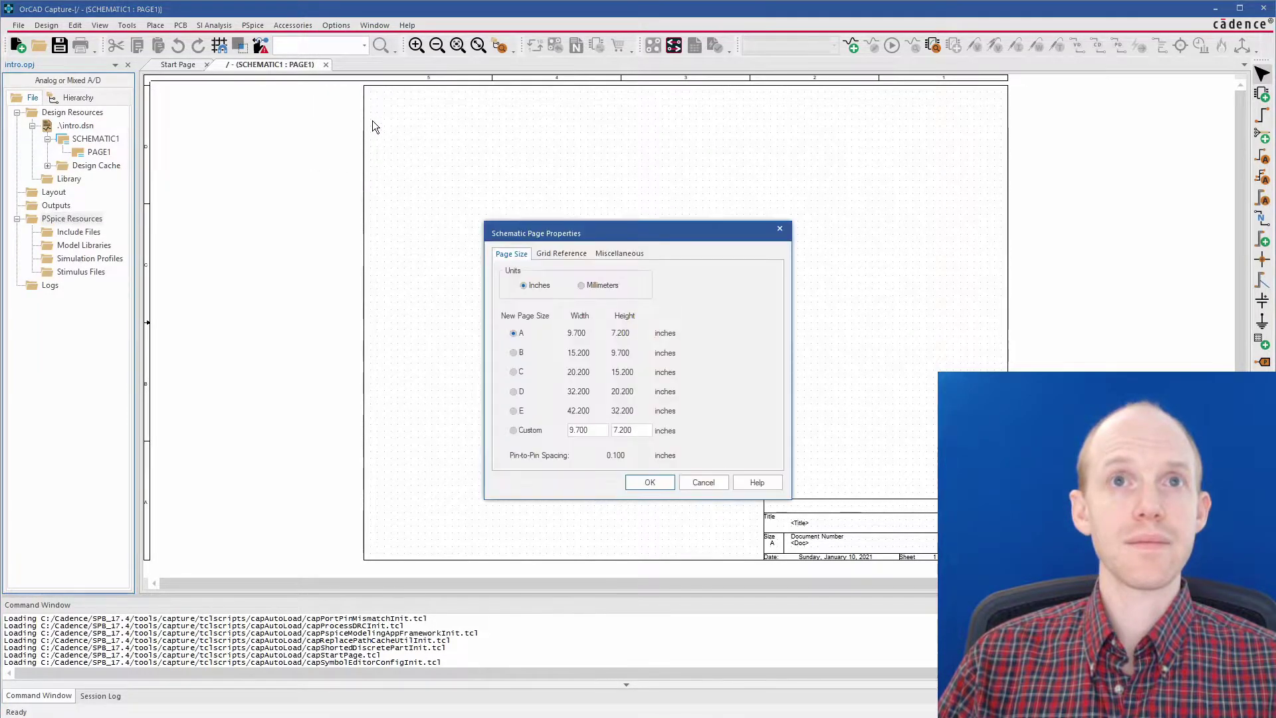
pyautogui.click(513, 352)
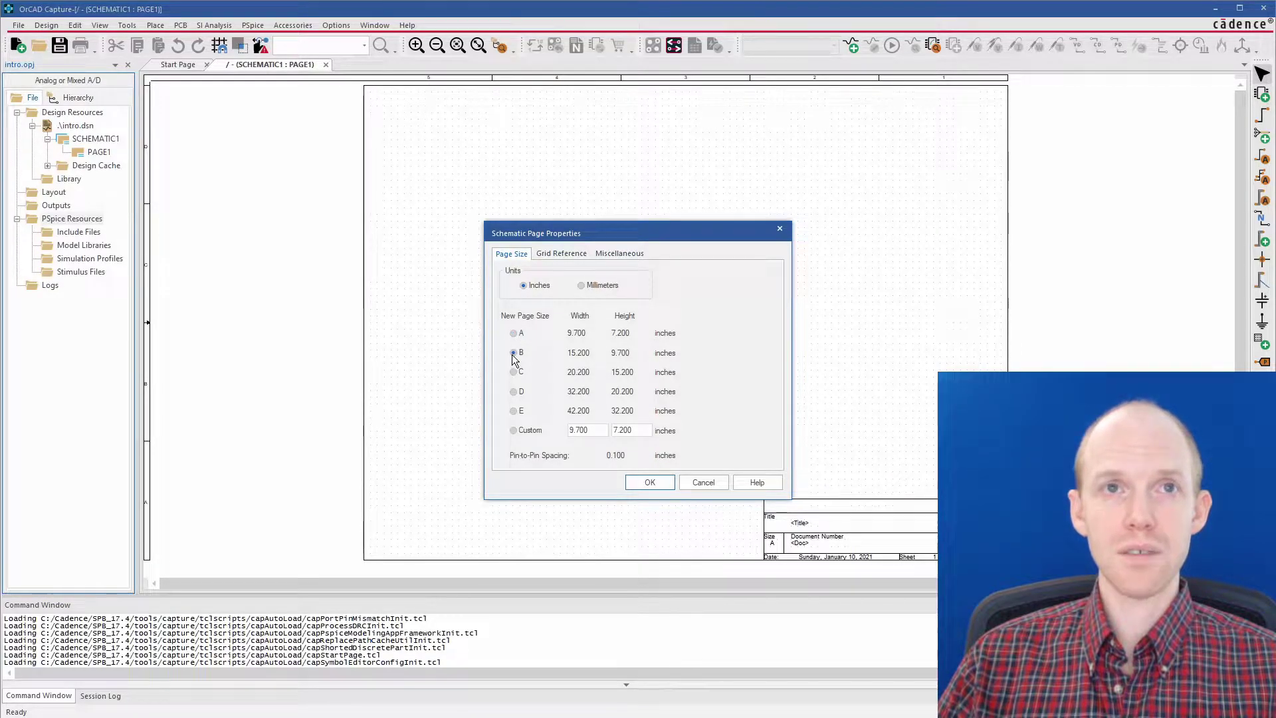
pyautogui.click(649, 484)
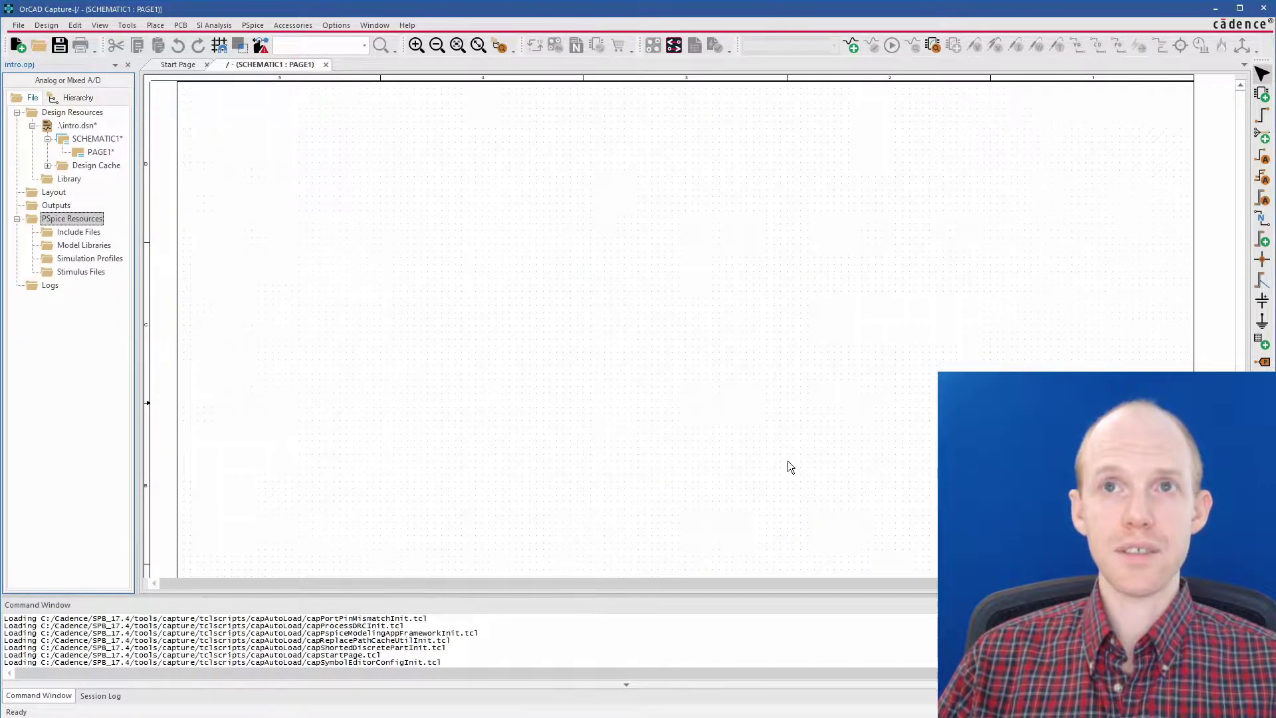
pyautogui.scroll(-3, 801, 404)
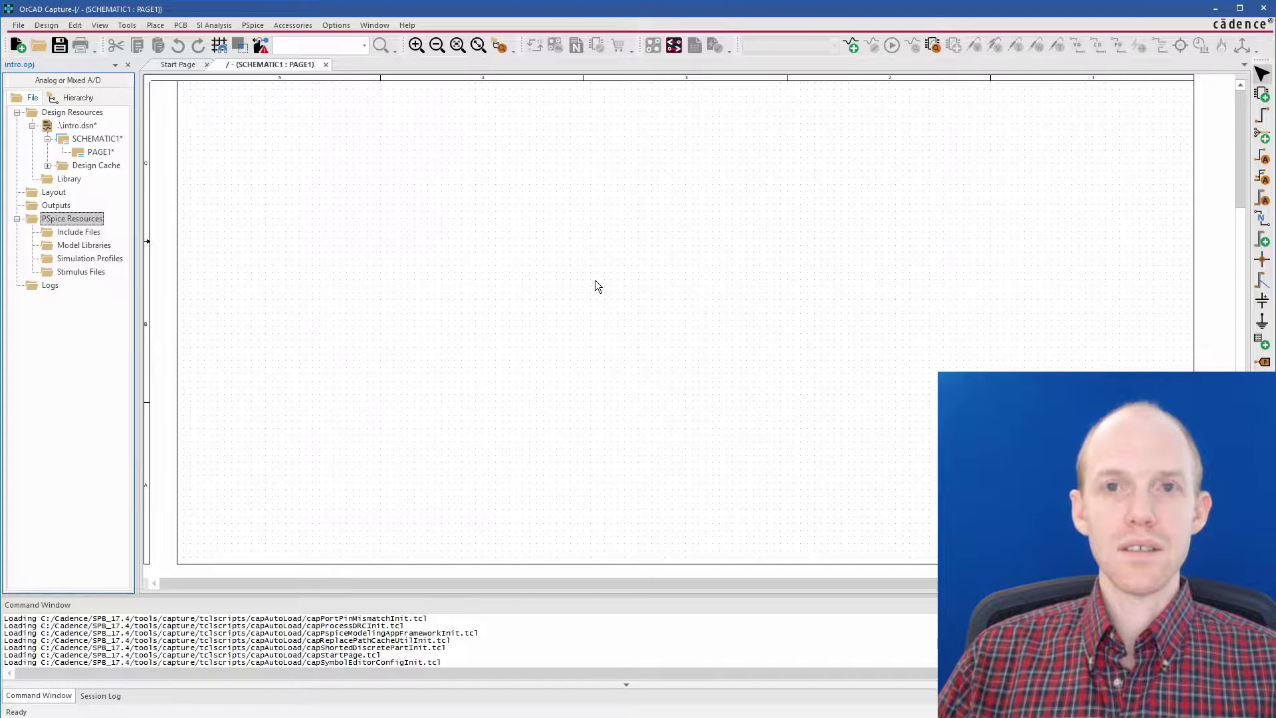
pyautogui.scroll(3, 595, 280)
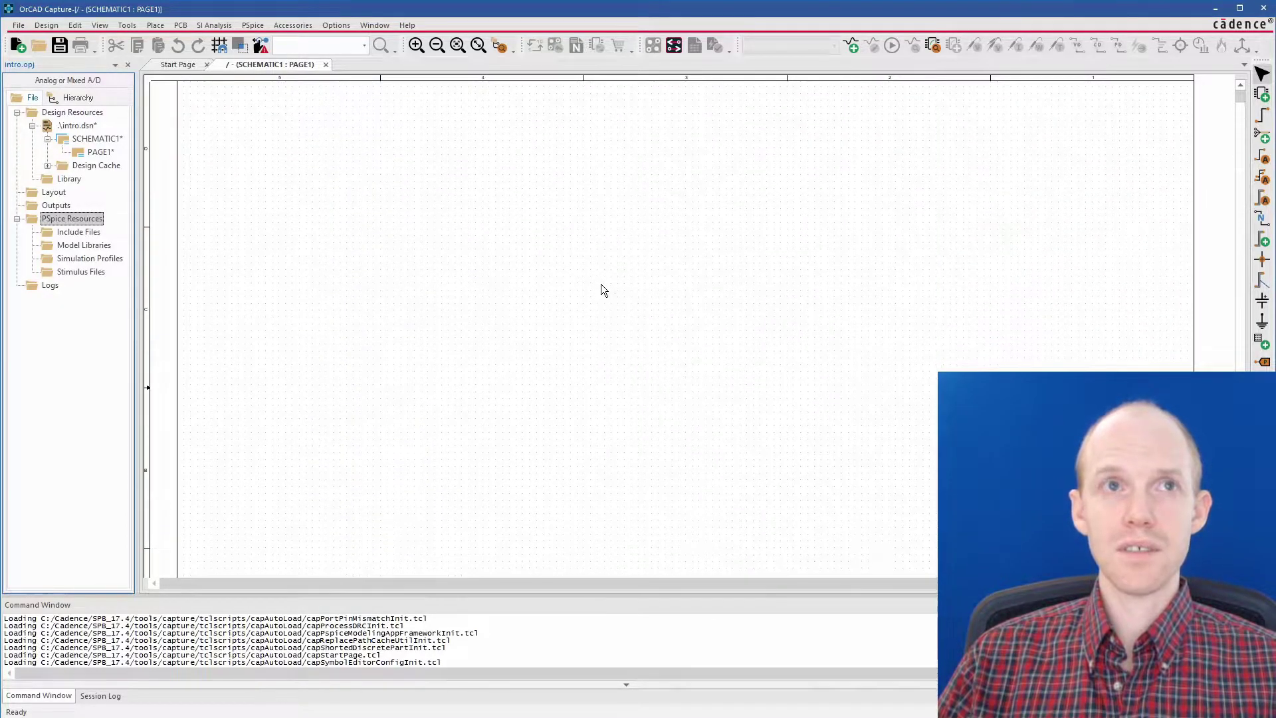
pyautogui.scroll(-3, 604, 298)
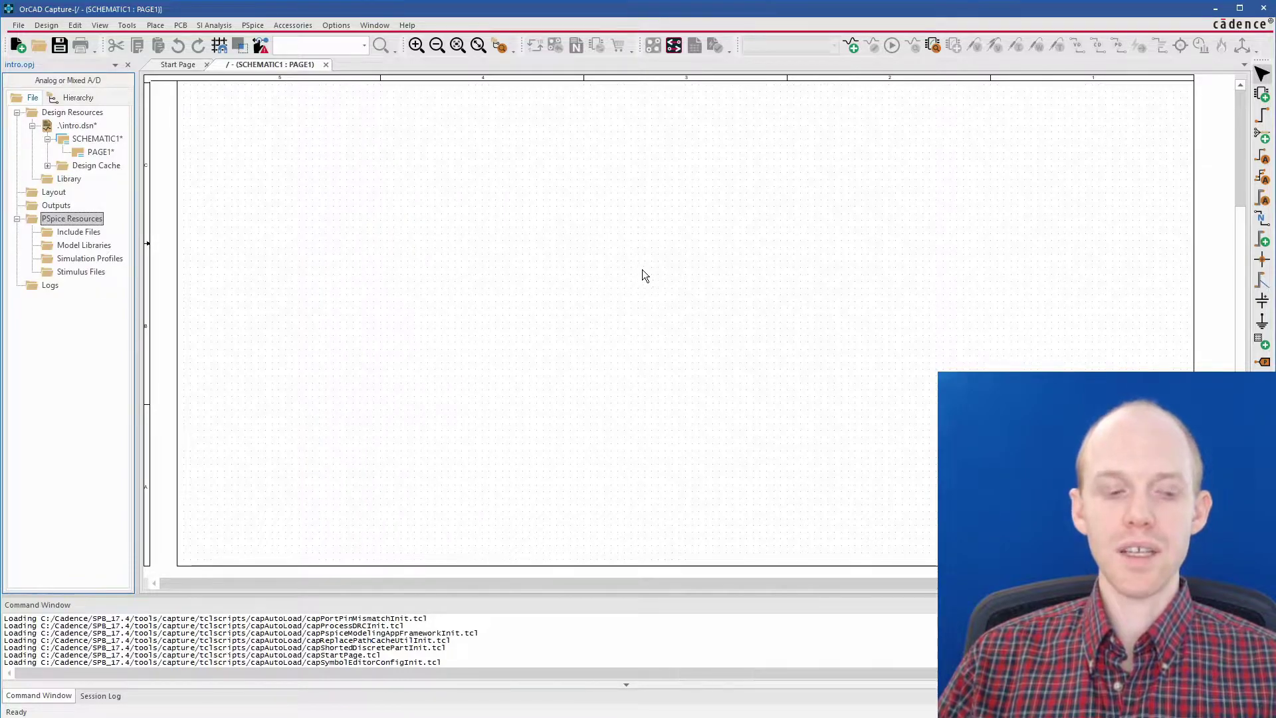
pyautogui.scroll(3, 643, 271)
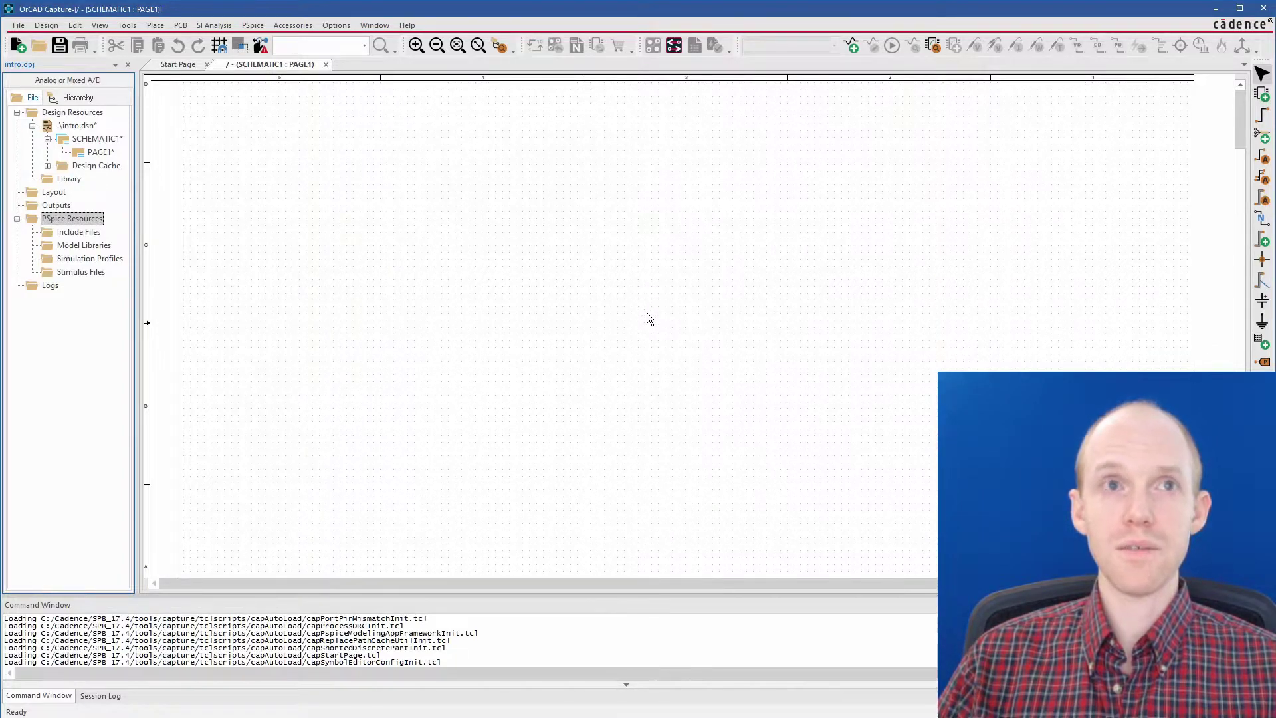
pyautogui.keyDown('ctrl'); pyautogui.scroll(1, 649, 319); pyautogui.keyUp('ctrl')
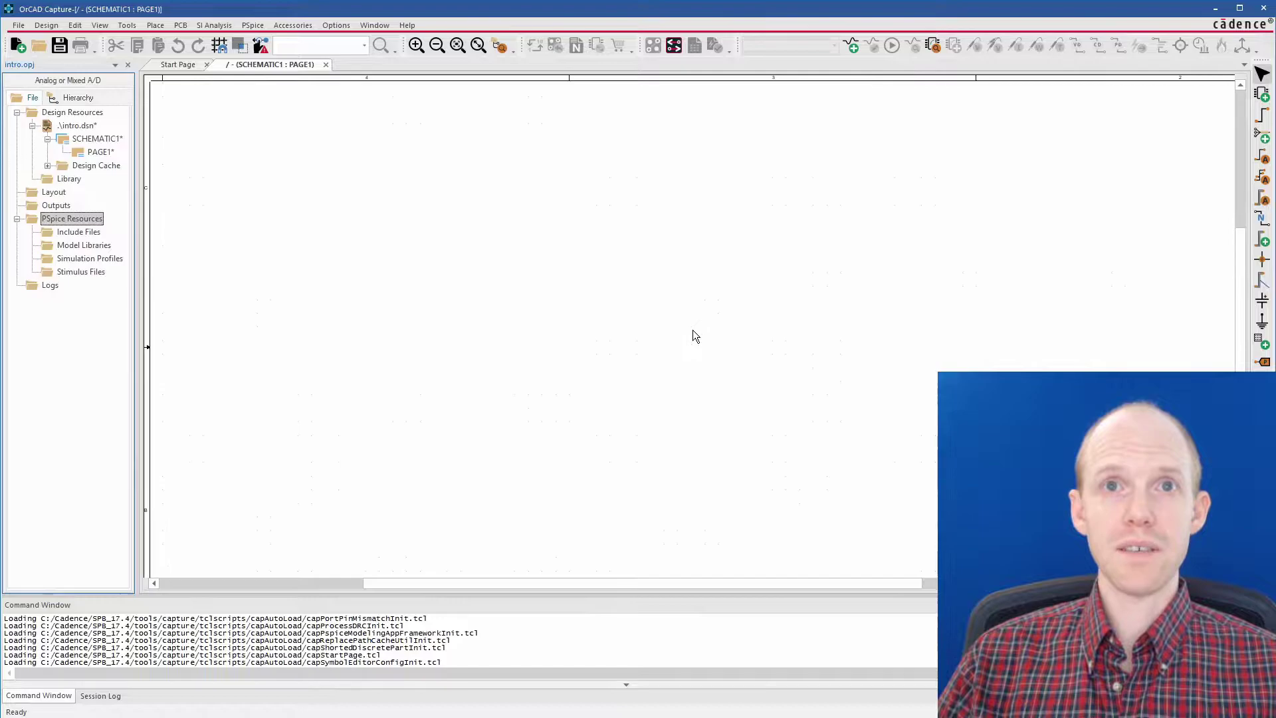
pyautogui.keyDown('ctrl'); pyautogui.scroll(1, 693, 329); pyautogui.keyUp('ctrl')
pyautogui.keyDown('shift'); pyautogui.hscroll(3, 692, 330); pyautogui.keyUp('shift')
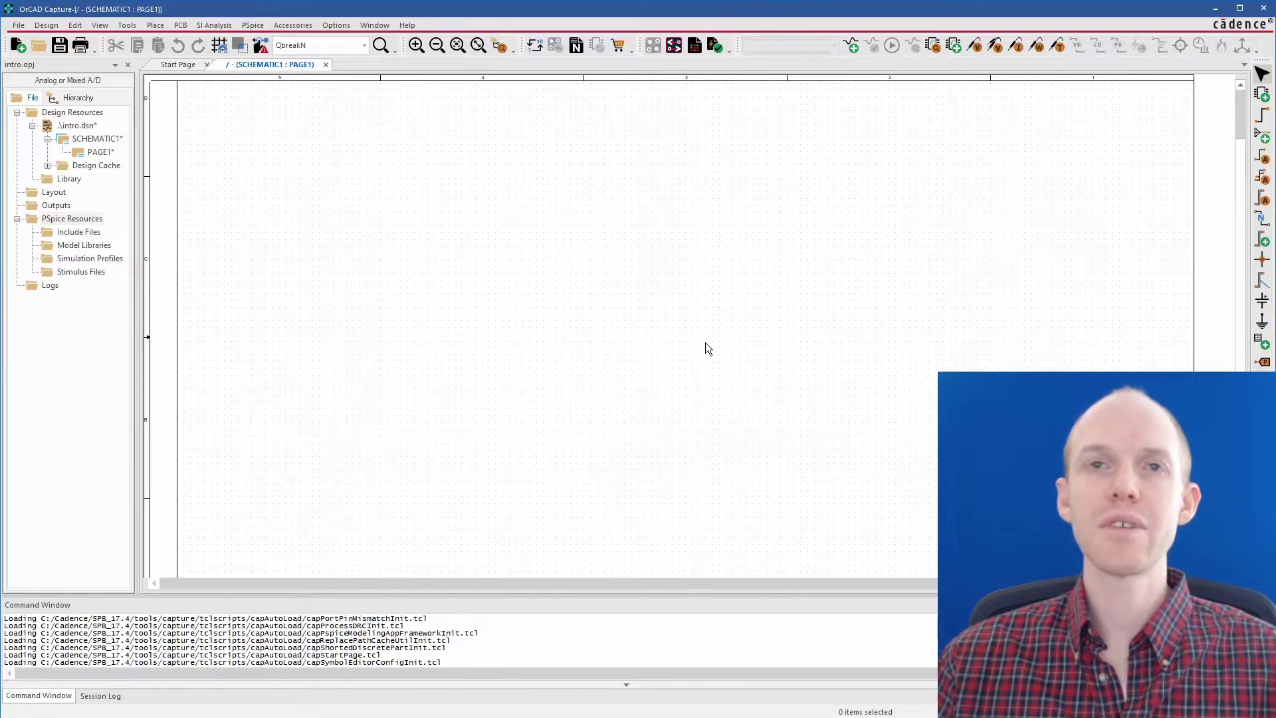
# Open the Place Part panel and browse up to the parent library folder
pyautogui.press('p')
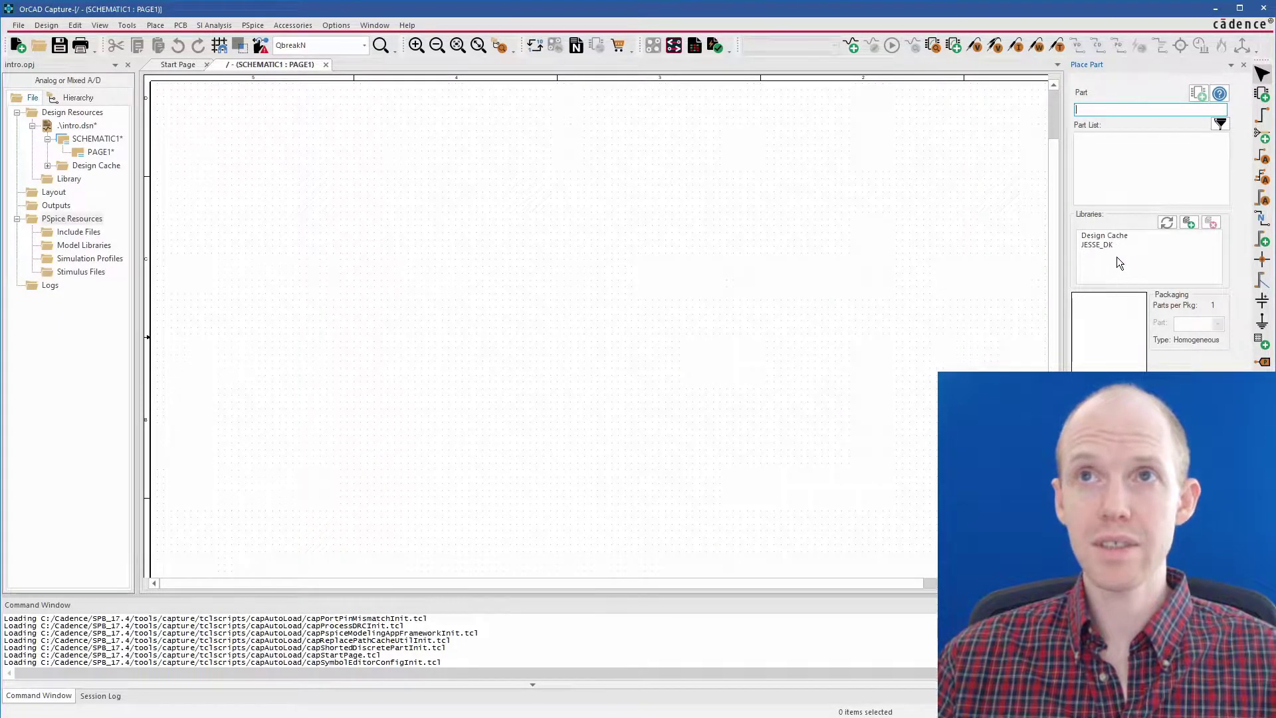
pyautogui.click(1188, 223)
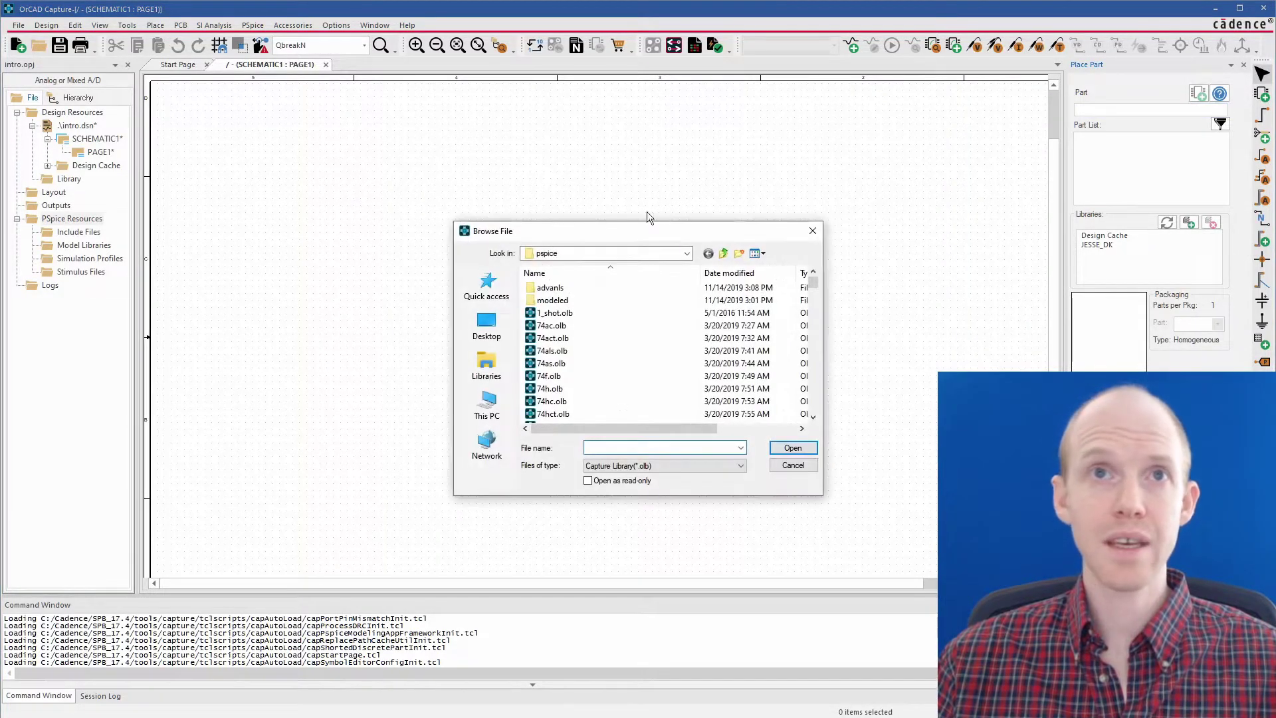
pyautogui.moveTo(668, 231); pyautogui.dragTo(628, 217)
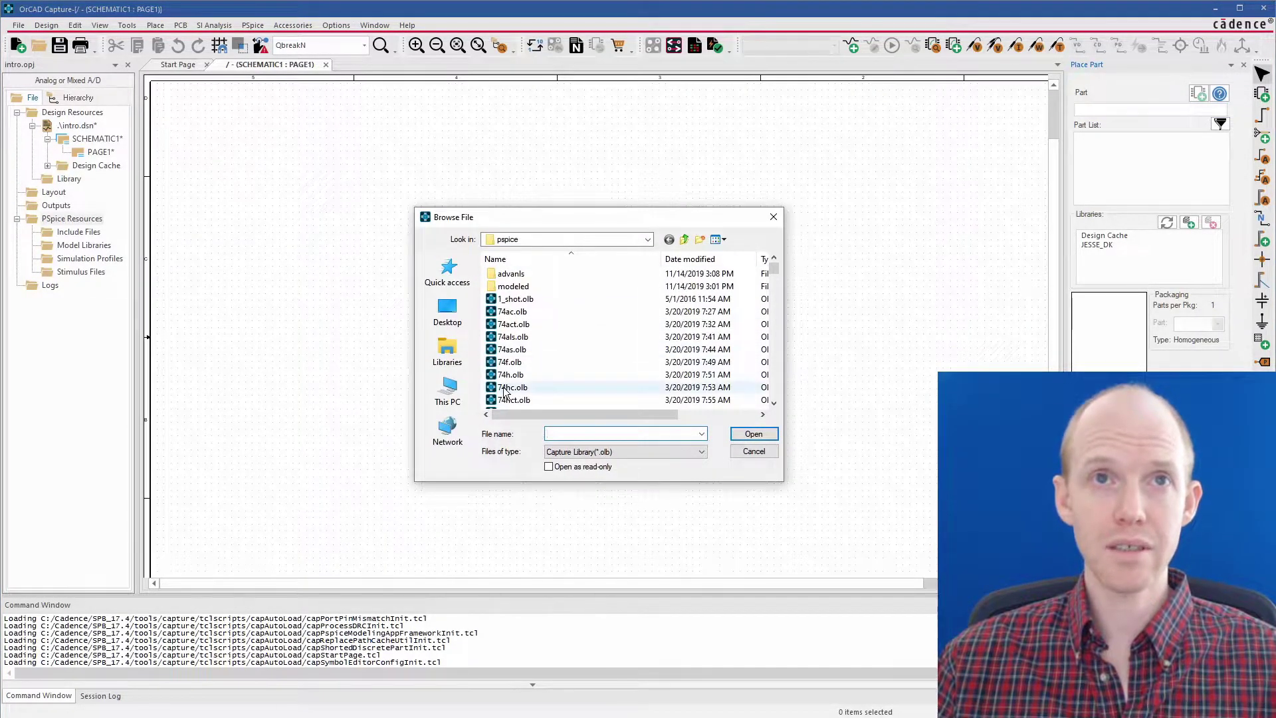
pyautogui.click(647, 240)
pyautogui.click(570, 249)
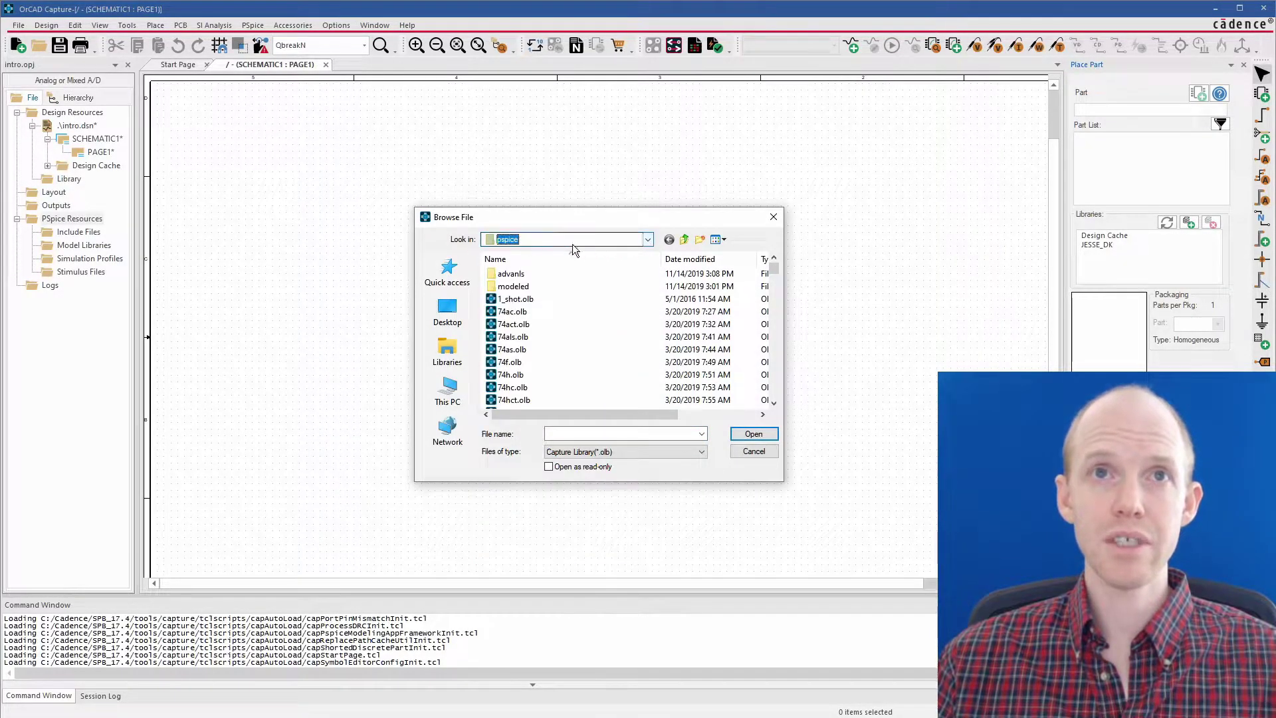
pyautogui.click(684, 239)
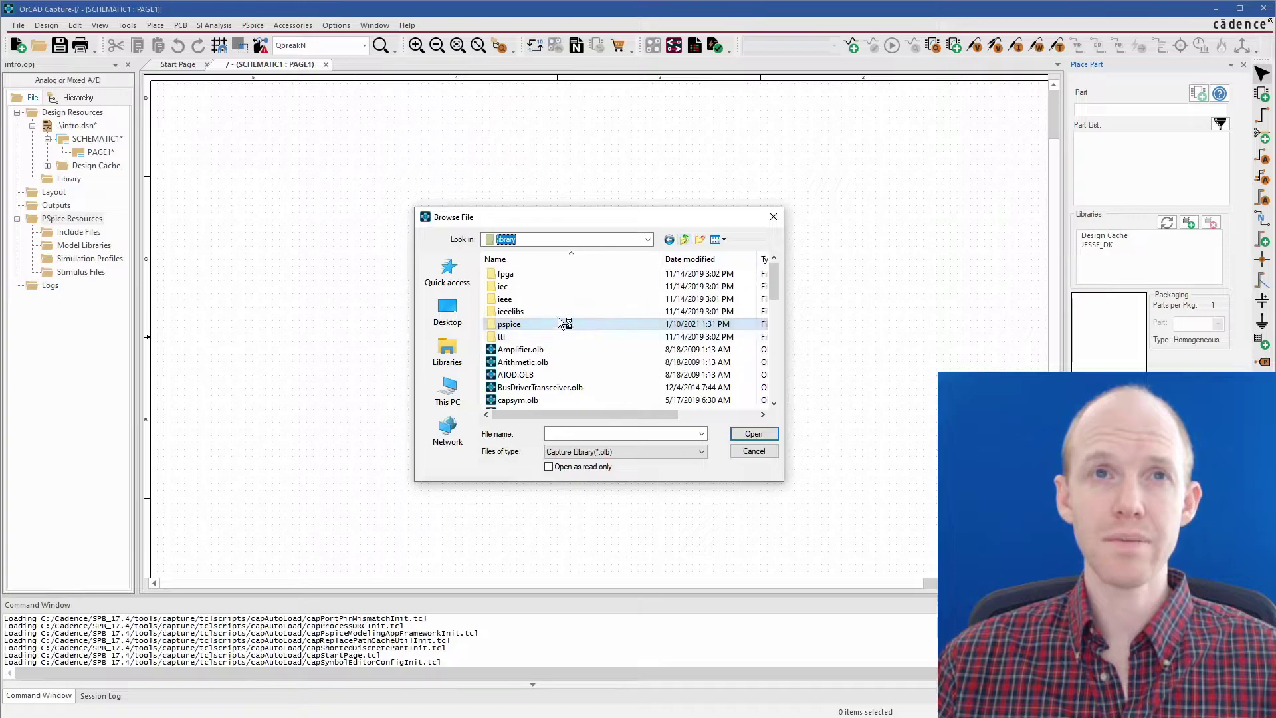
pyautogui.scroll(-3, 528, 323)
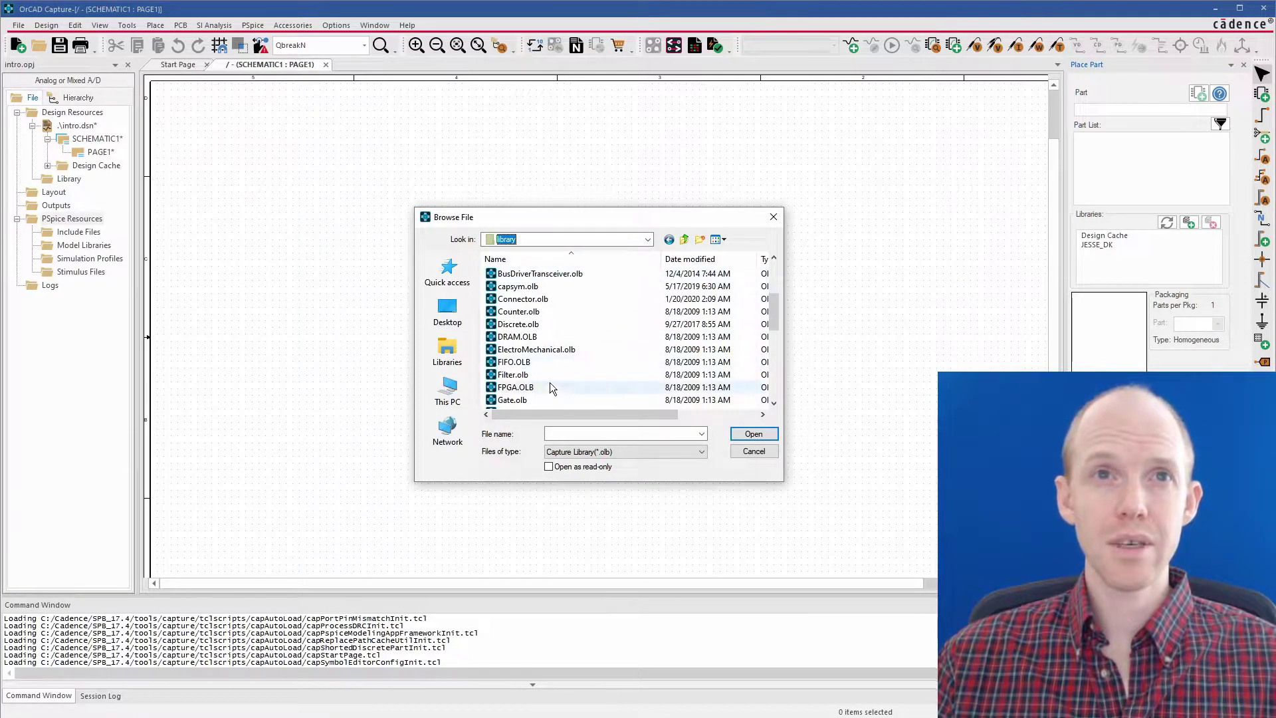
pyautogui.scroll(3, 549, 382)
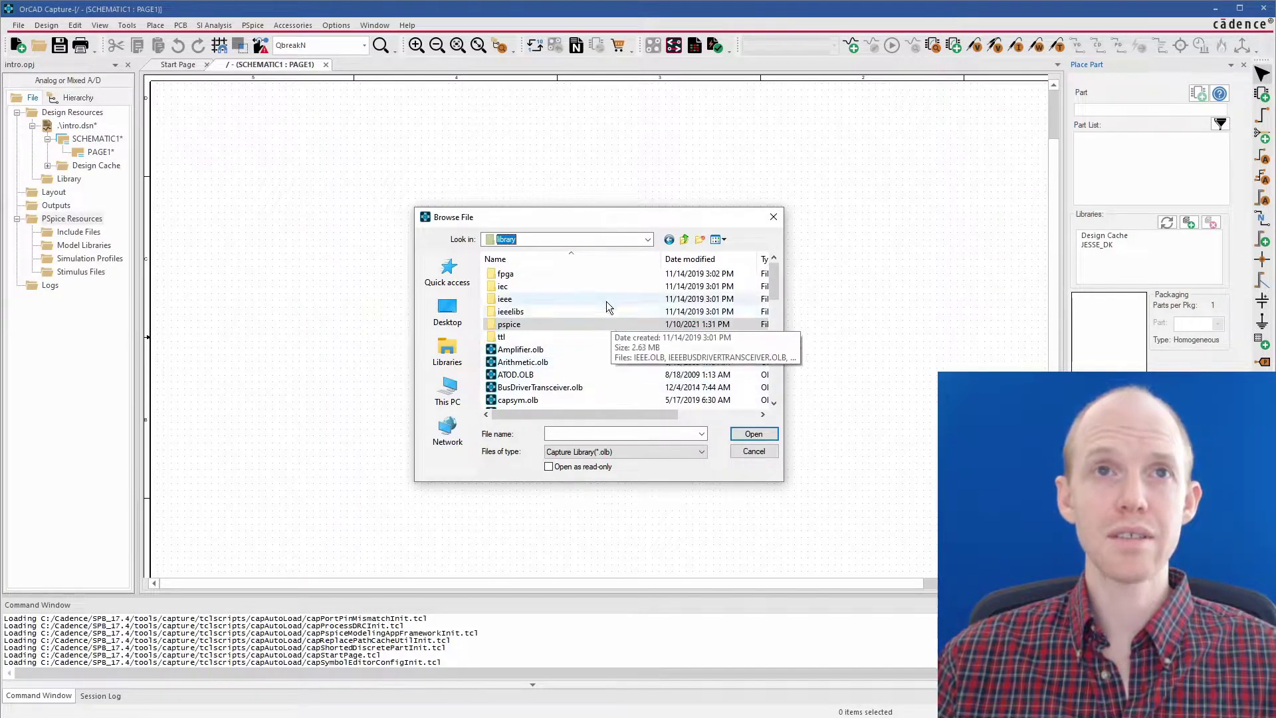
# Add analog.olb from the pspice folder as a part library
pyautogui.doubleClick(512, 326)
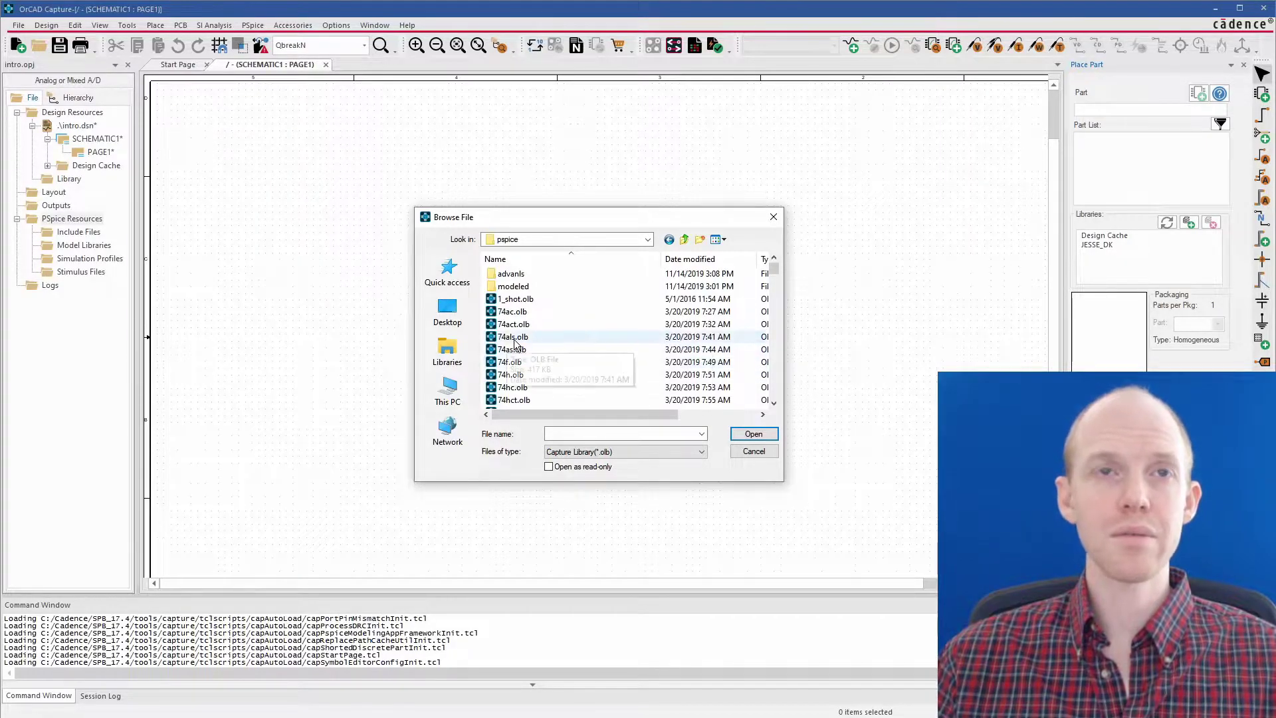
pyautogui.scroll(-3, 551, 349)
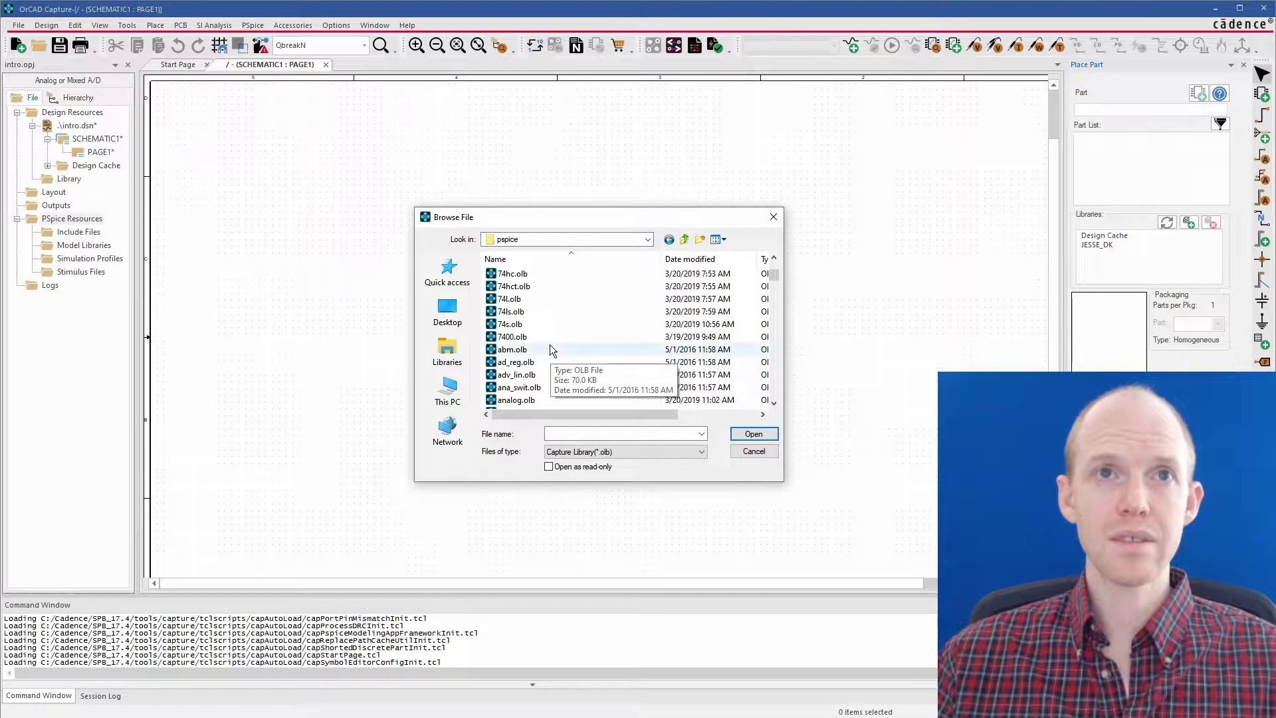
pyautogui.scroll(-2, 549, 344)
pyautogui.scroll(2, 549, 344)
pyautogui.scroll(-1, 549, 344)
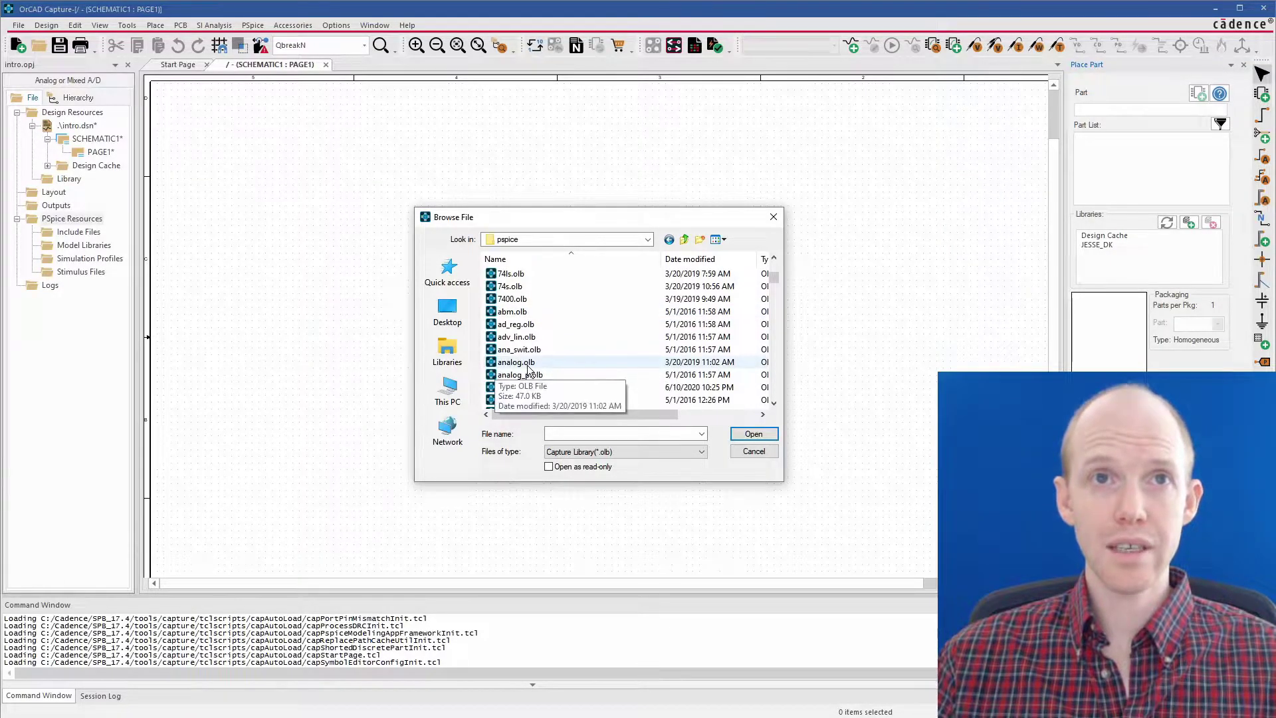
pyautogui.doubleClick(527, 365)
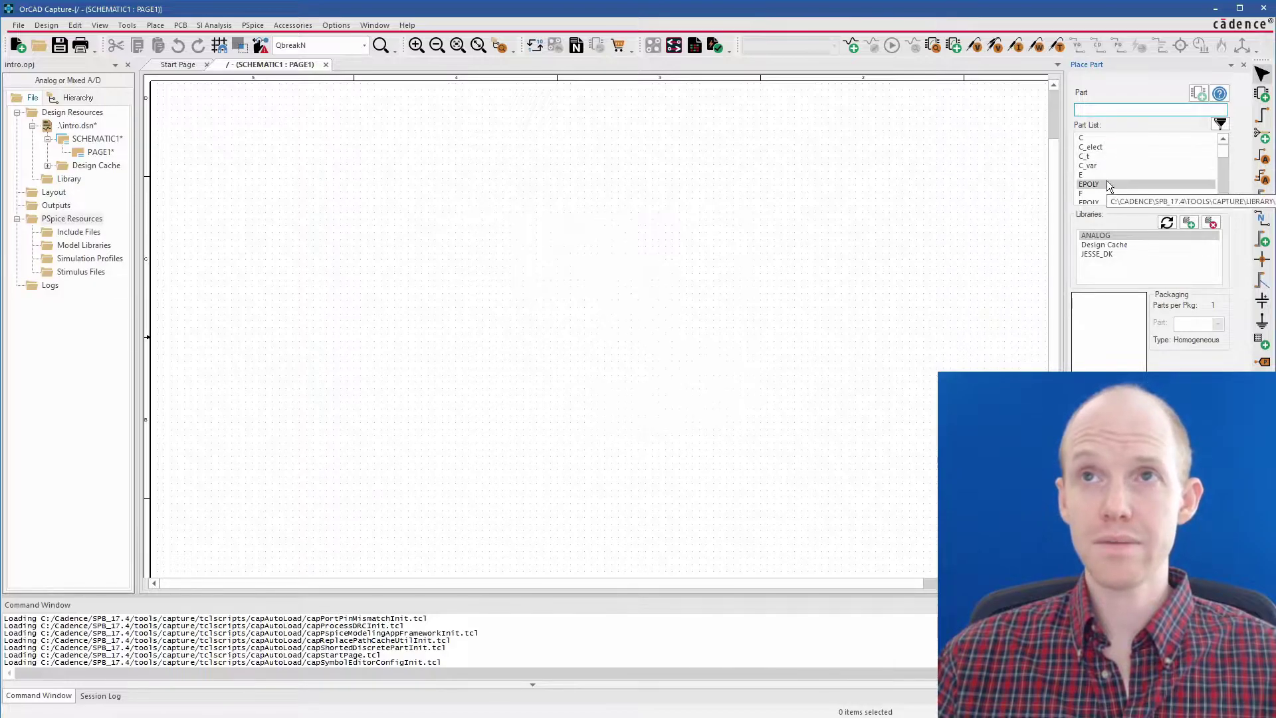
# Add breakout.olb from the library folder as a second part library
pyautogui.scroll(-6, 1107, 157)
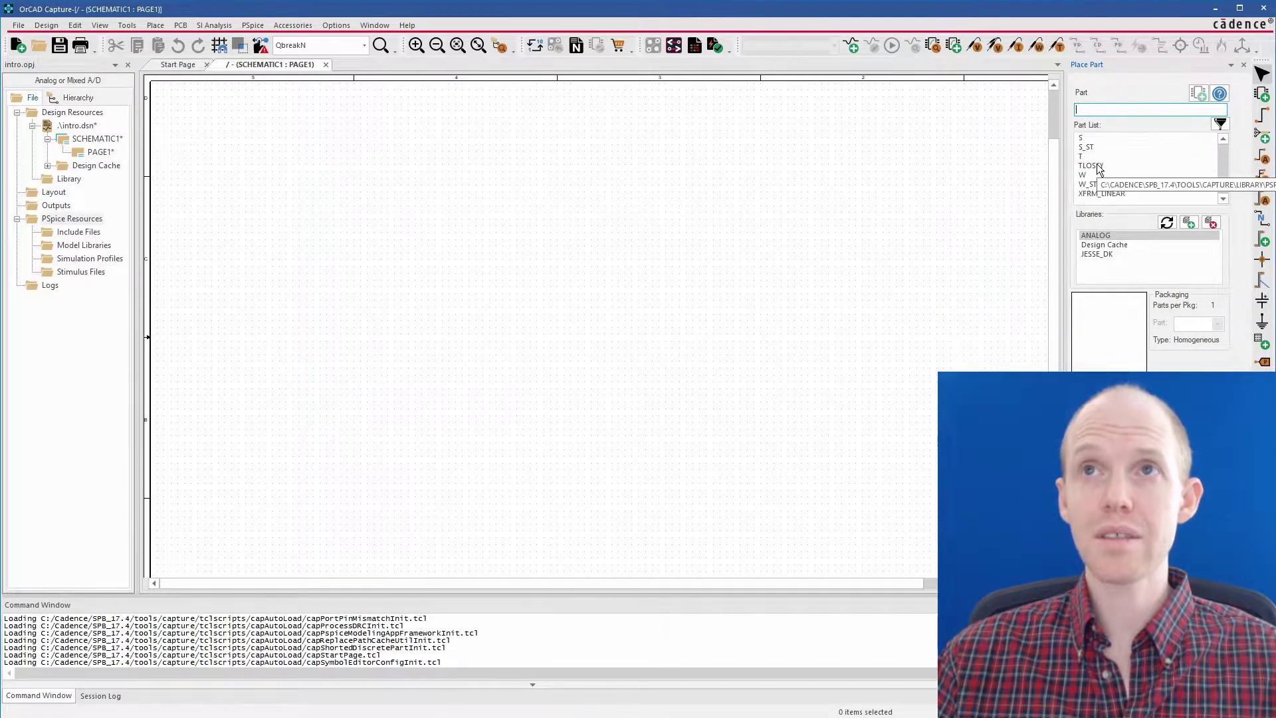
pyautogui.scroll(6, 1097, 165)
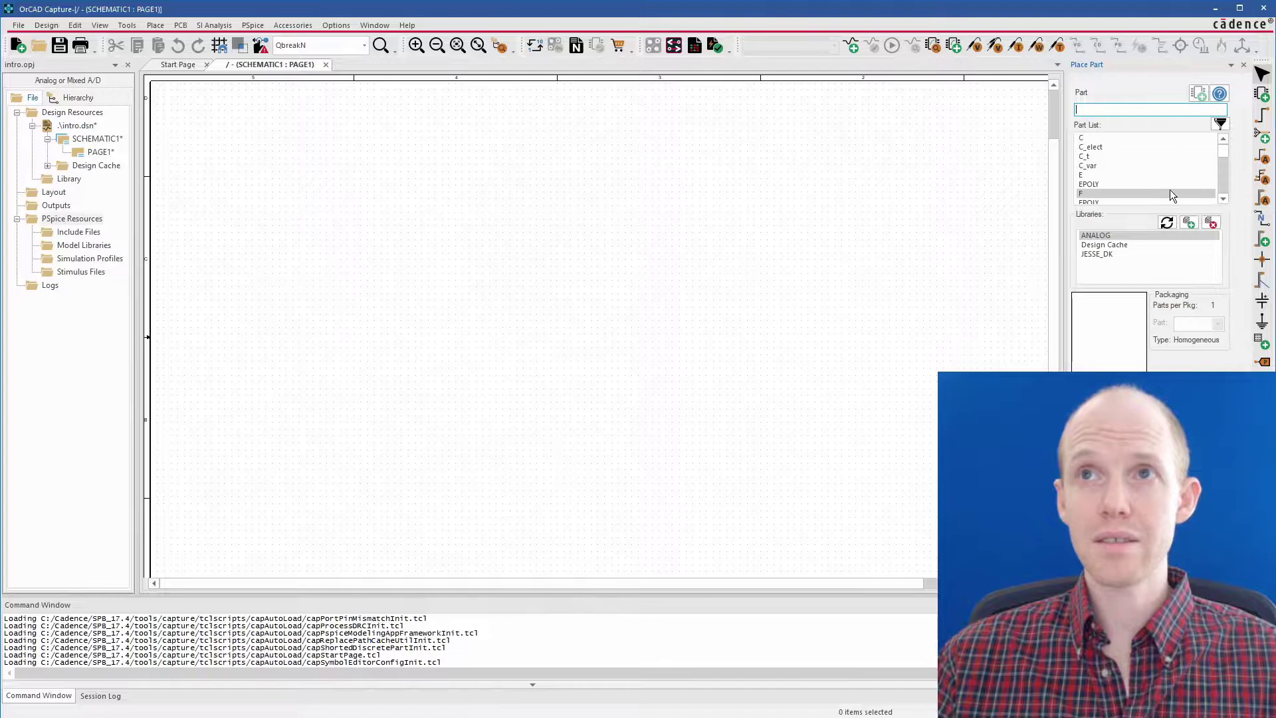
pyautogui.click(1189, 222)
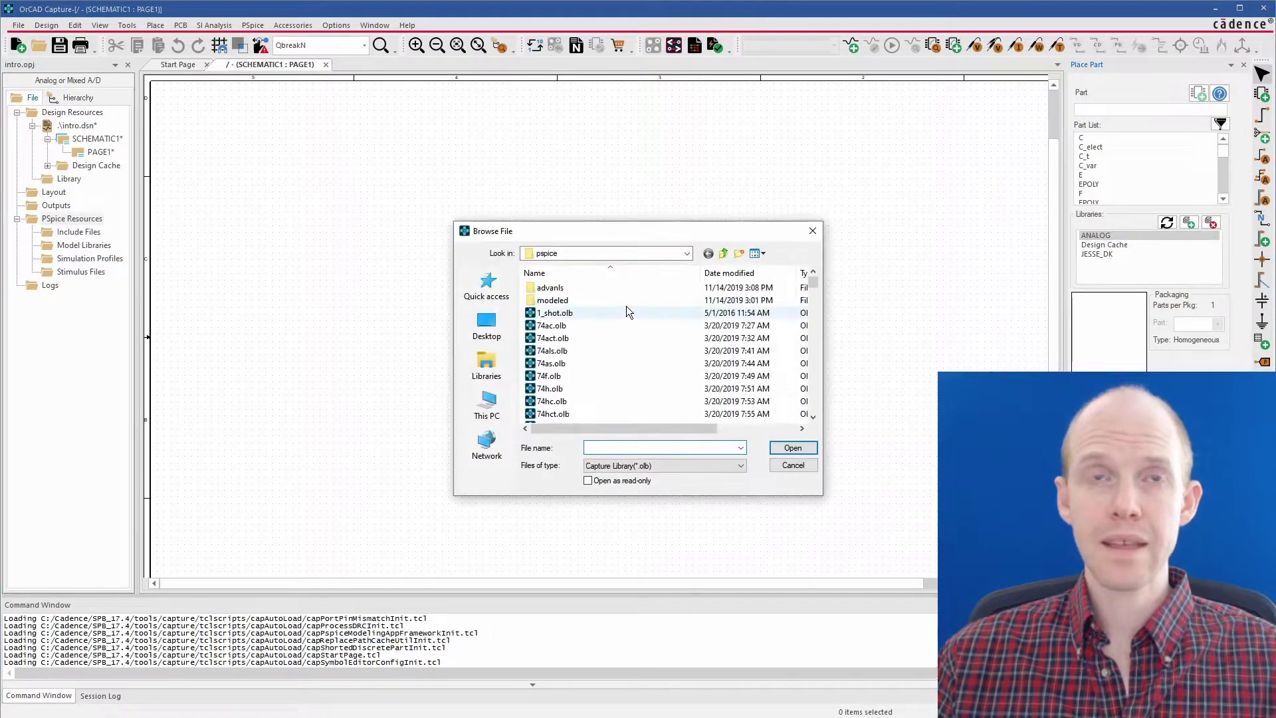
pyautogui.click(586, 353)
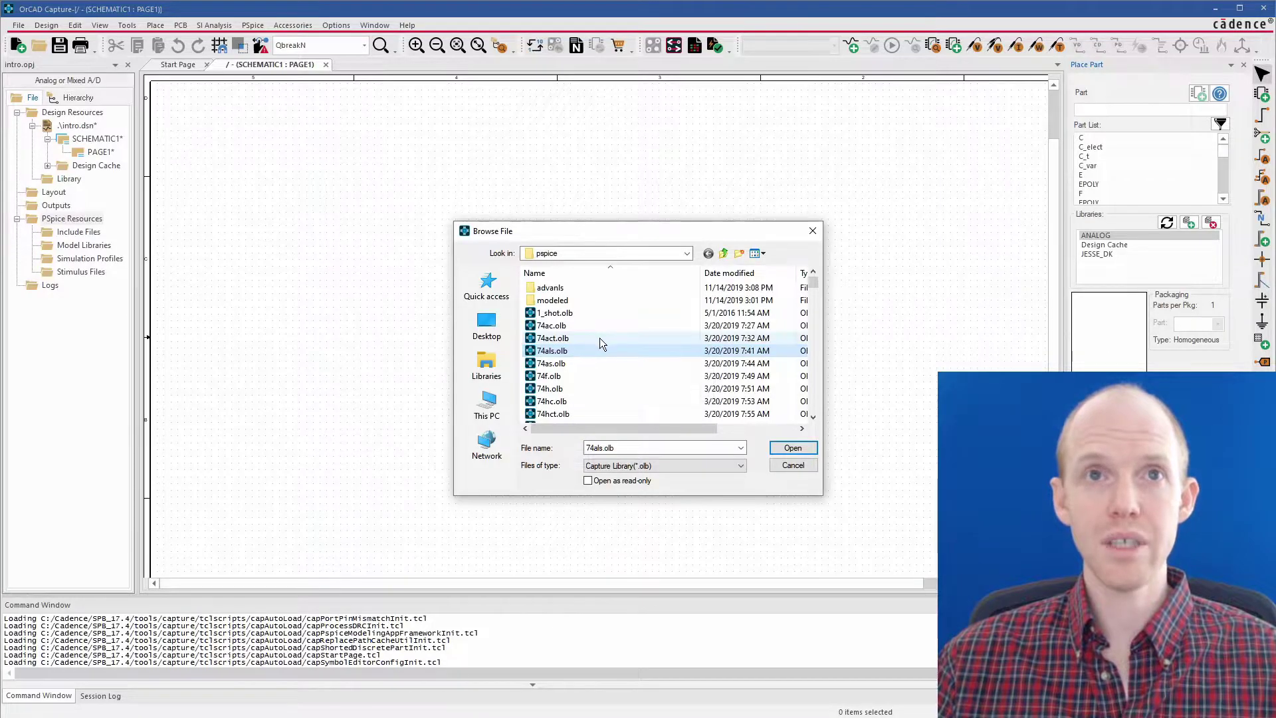
pyautogui.press('b')
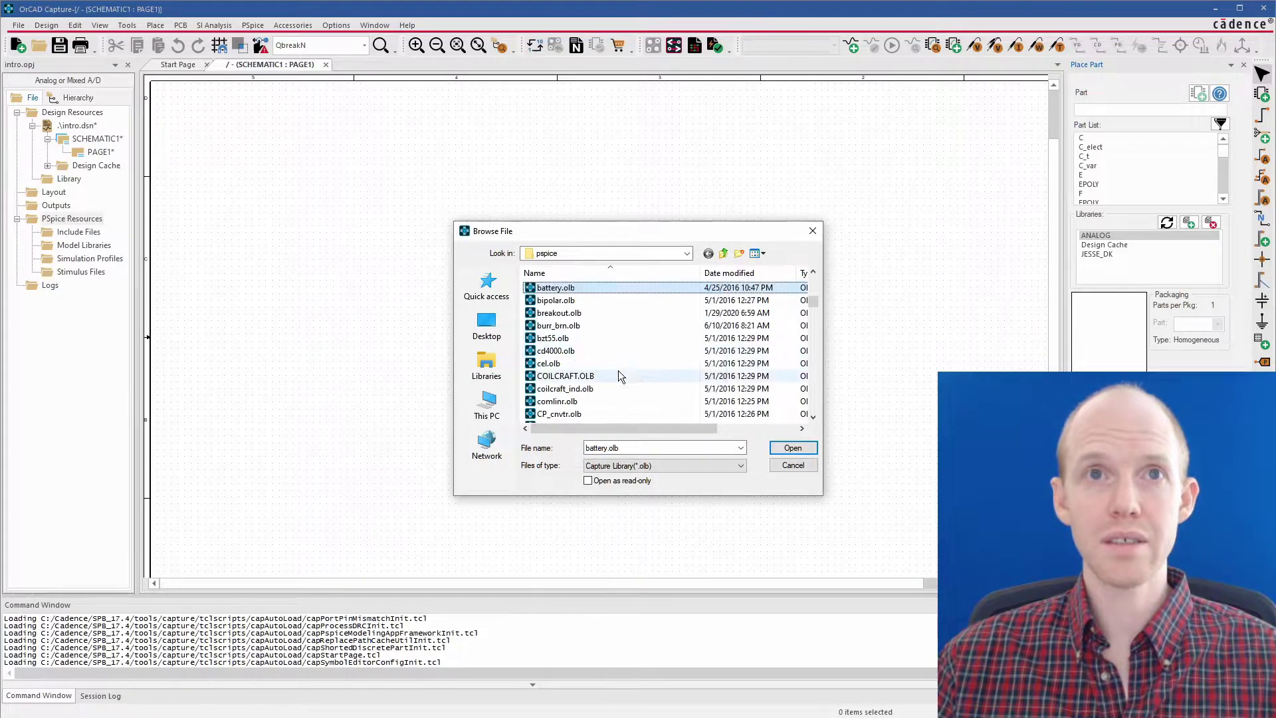
pyautogui.click(560, 313)
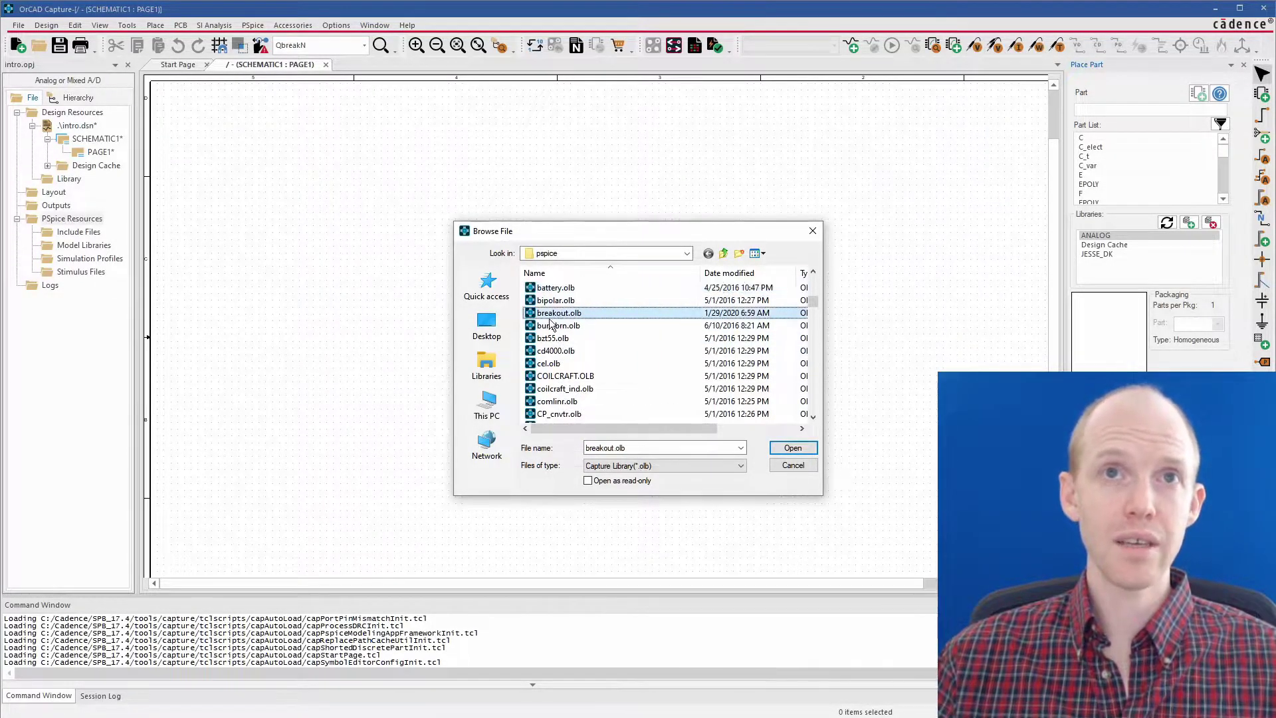
pyautogui.doubleClick(548, 314)
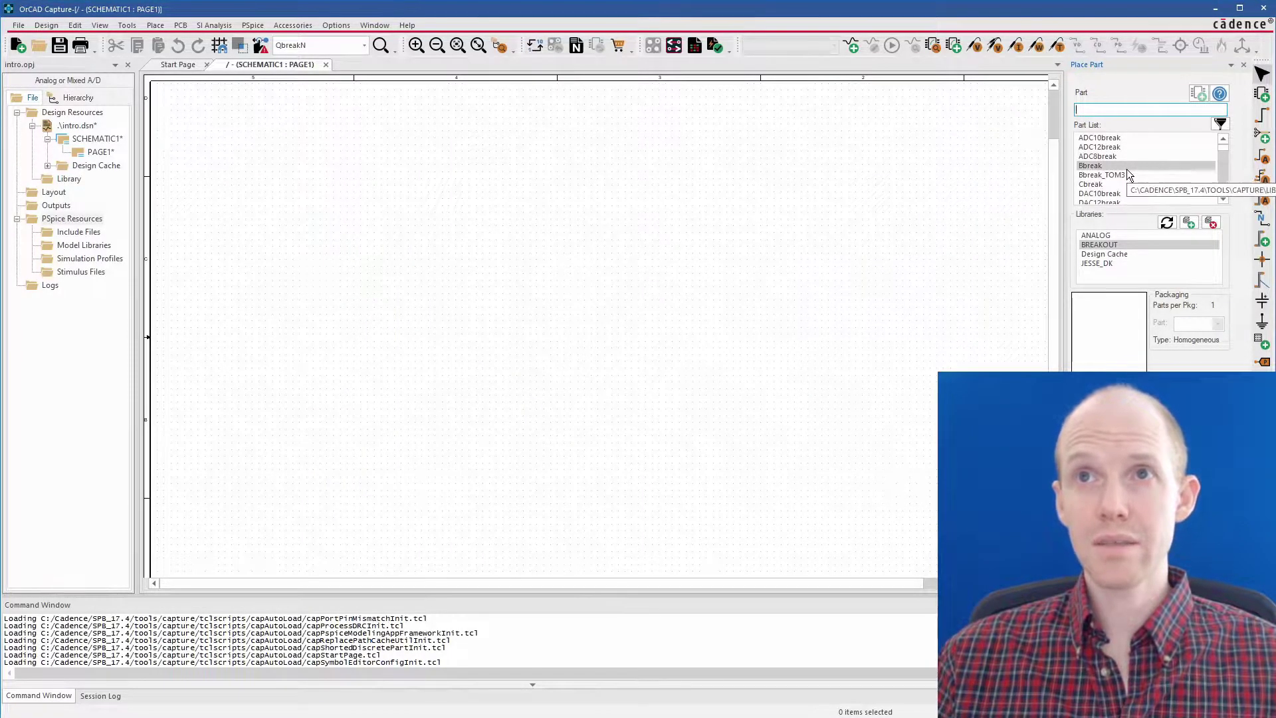
# Preview the MbreakP3D, QbreakN3 and QbreakL parts in the BREAKOUT list
pyautogui.scroll(-10, 1123, 165)
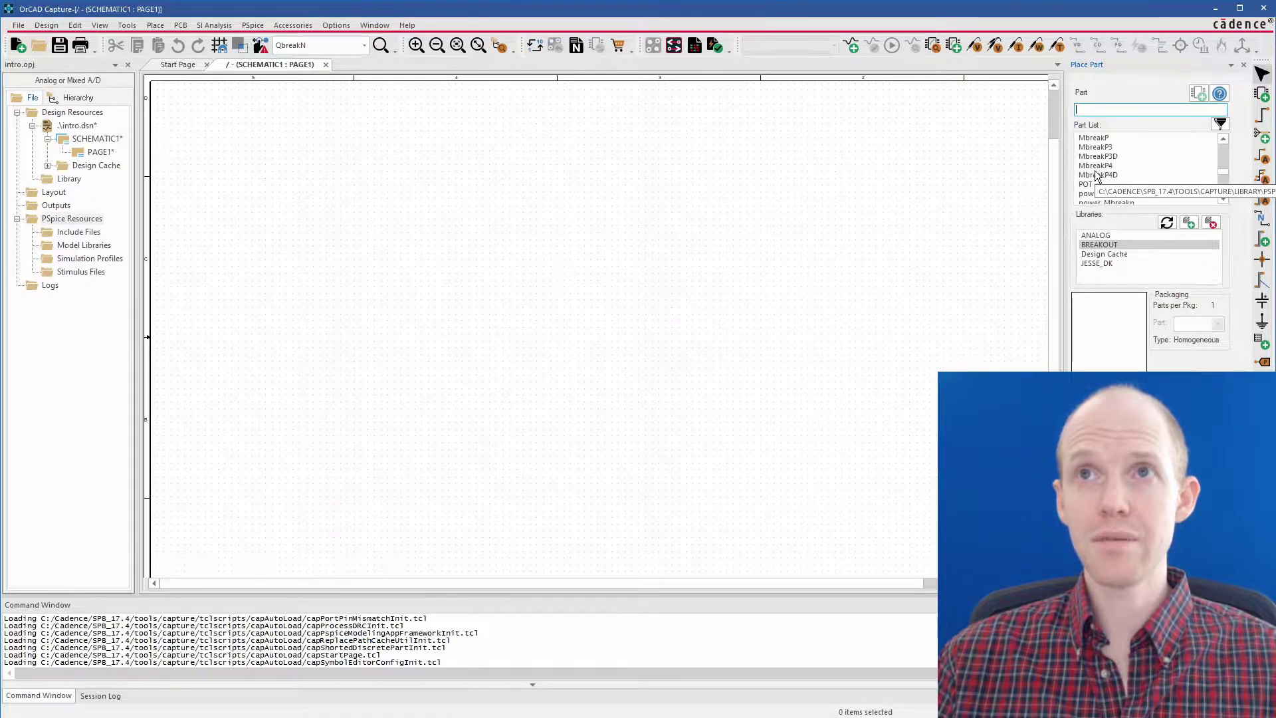
pyautogui.click(1108, 158)
pyautogui.scroll(-2, 1108, 170)
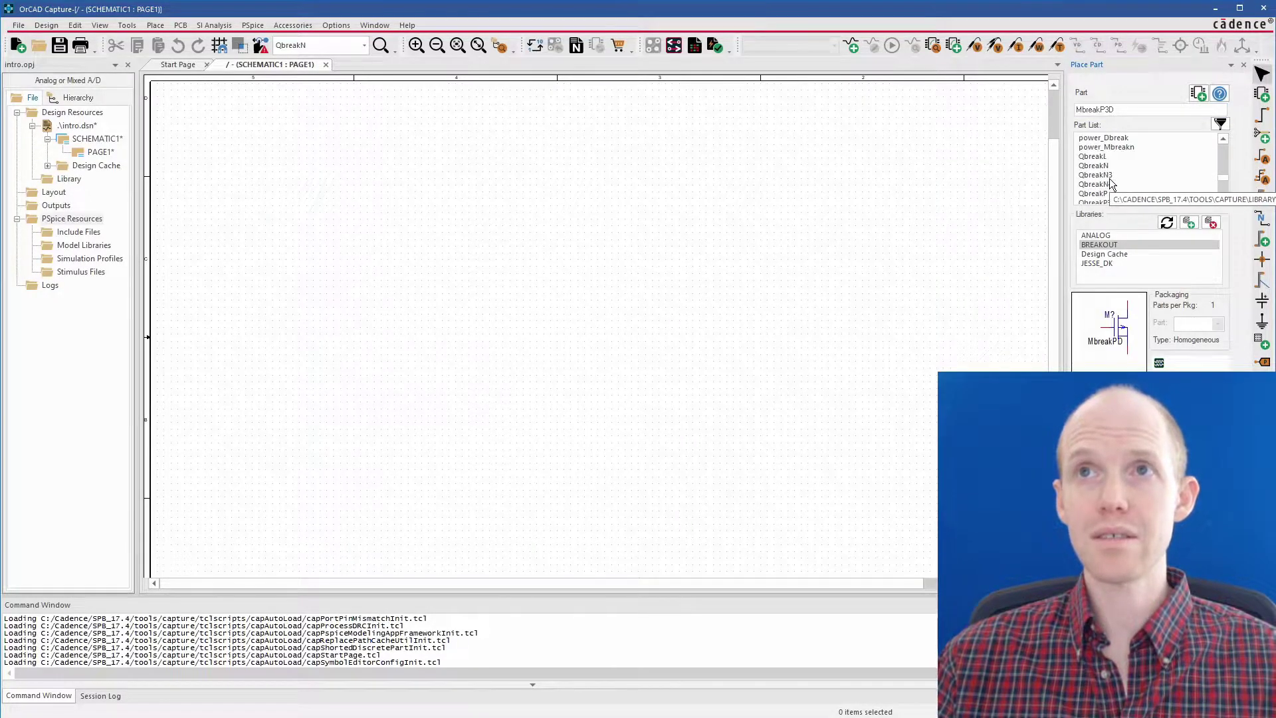
pyautogui.click(1106, 176)
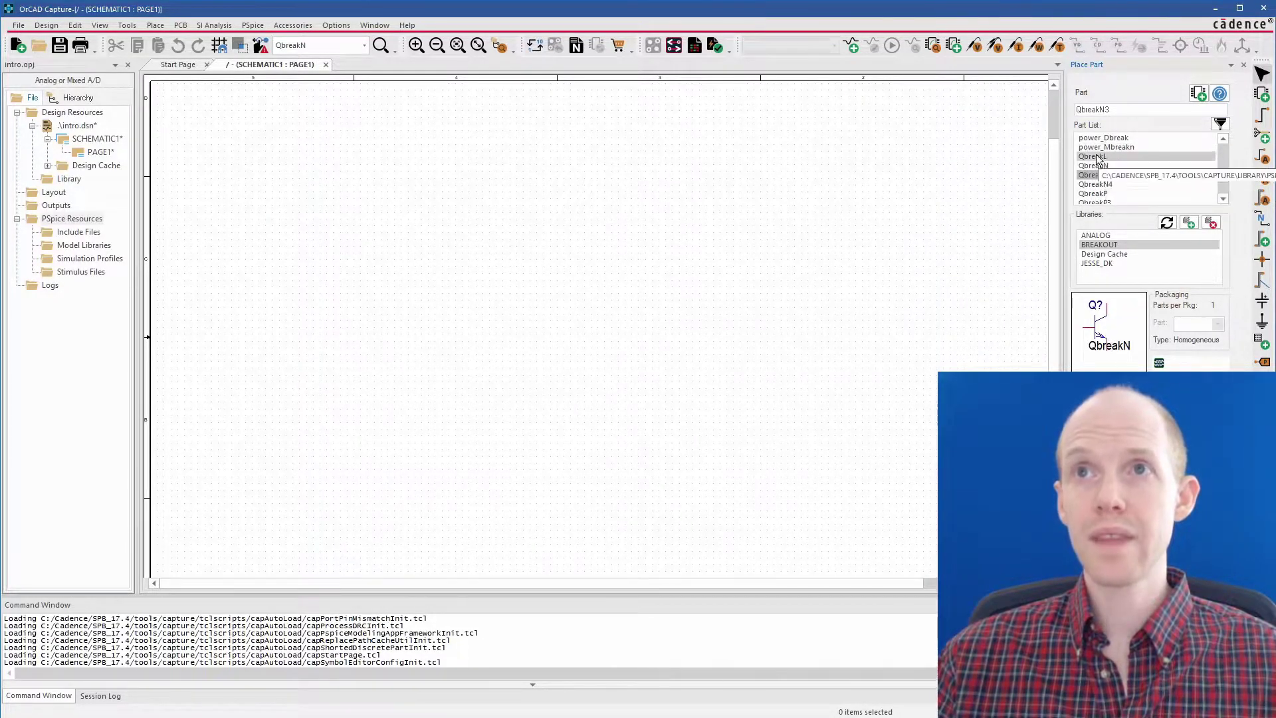
pyautogui.click(1095, 157)
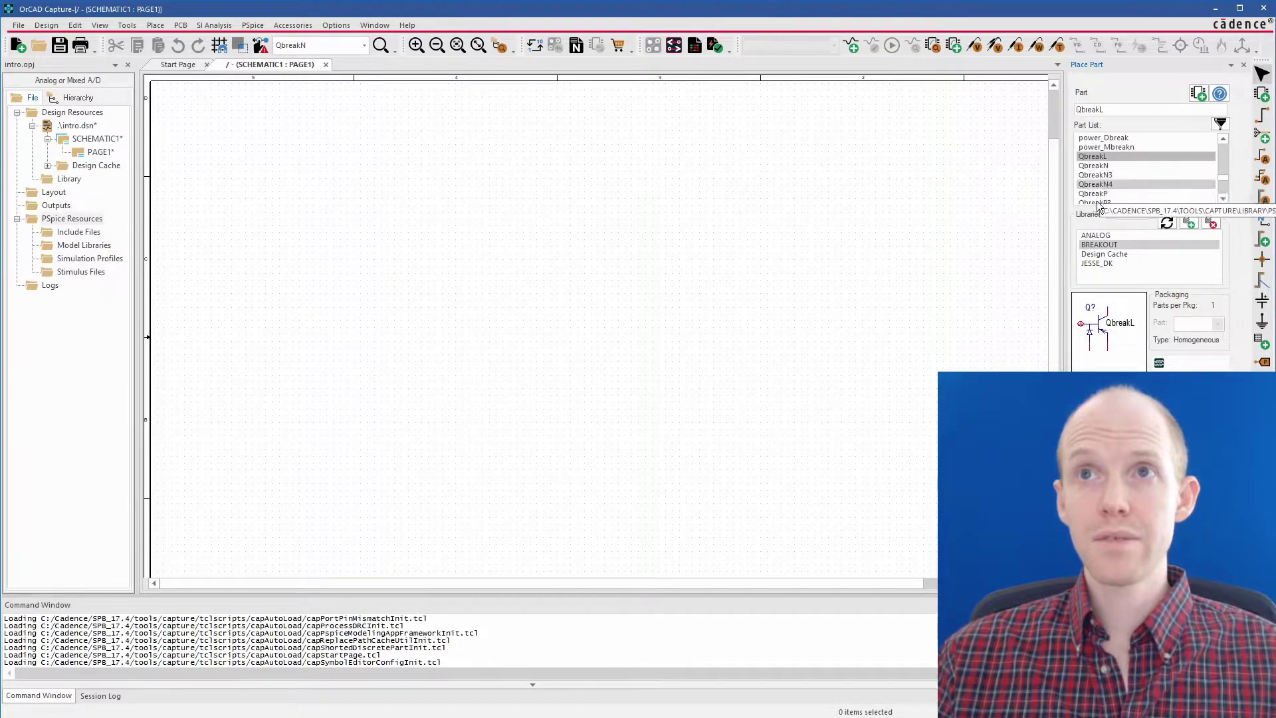
# Place four vertical 1k resistors, R1–R4, from the ANALOG library's R part in a two-by-two grid
pyautogui.click(1104, 236)
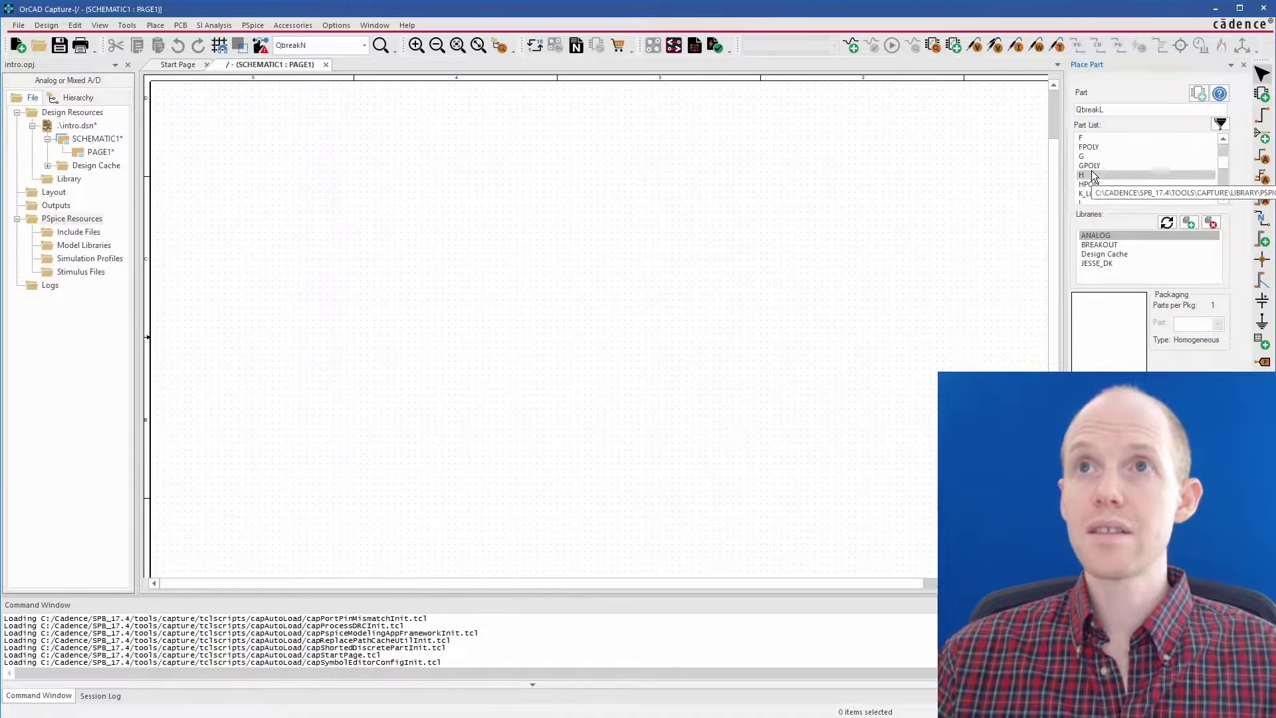
pyautogui.scroll(-4, 1092, 170)
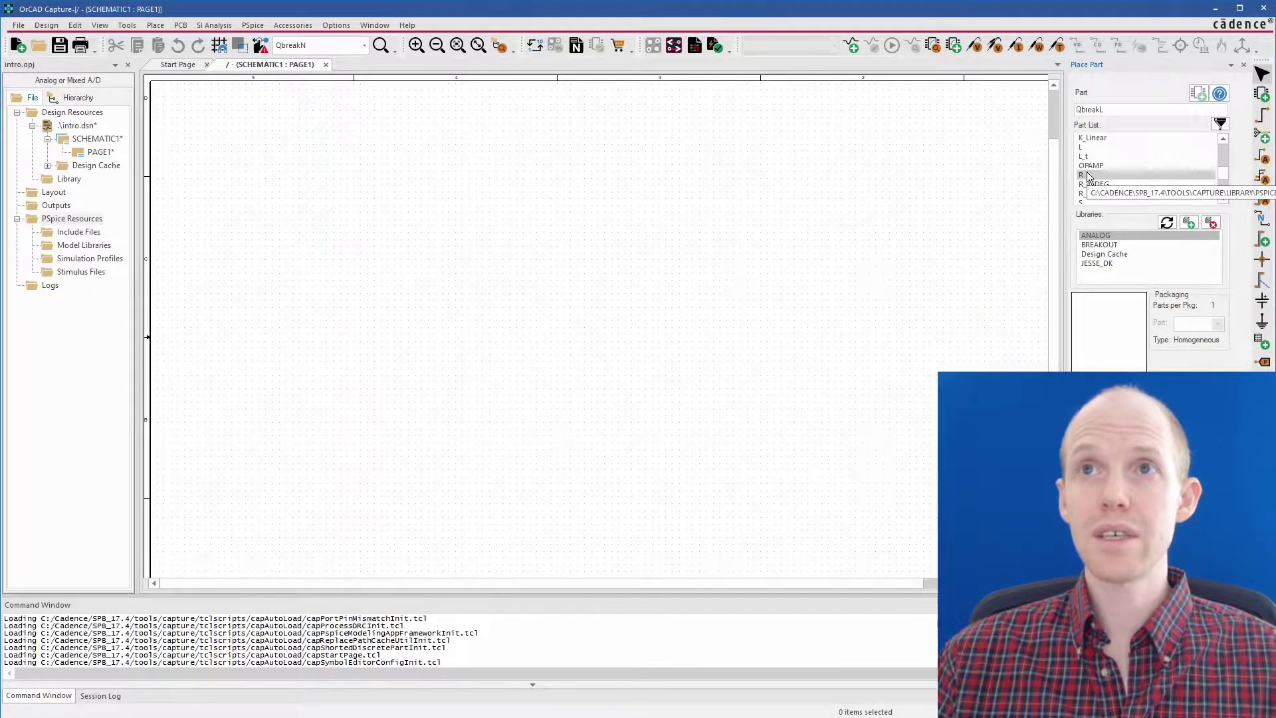
pyautogui.doubleClick(1083, 176)
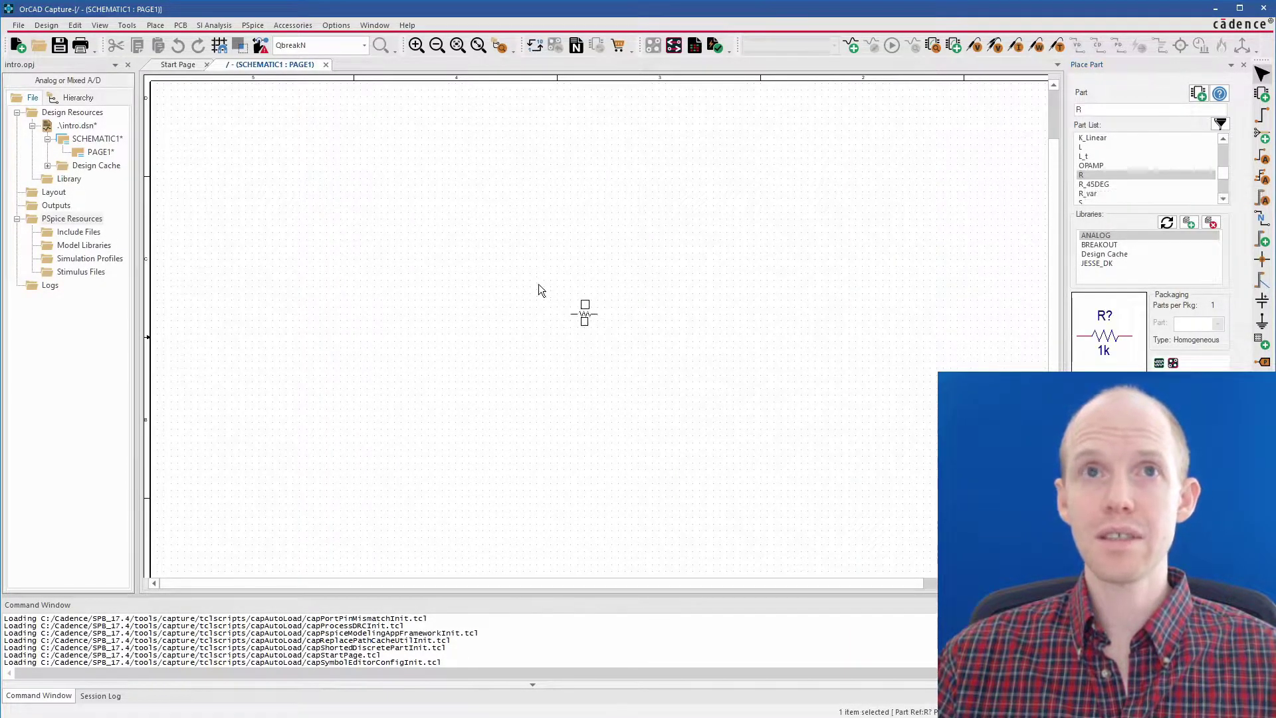
pyautogui.press('r')
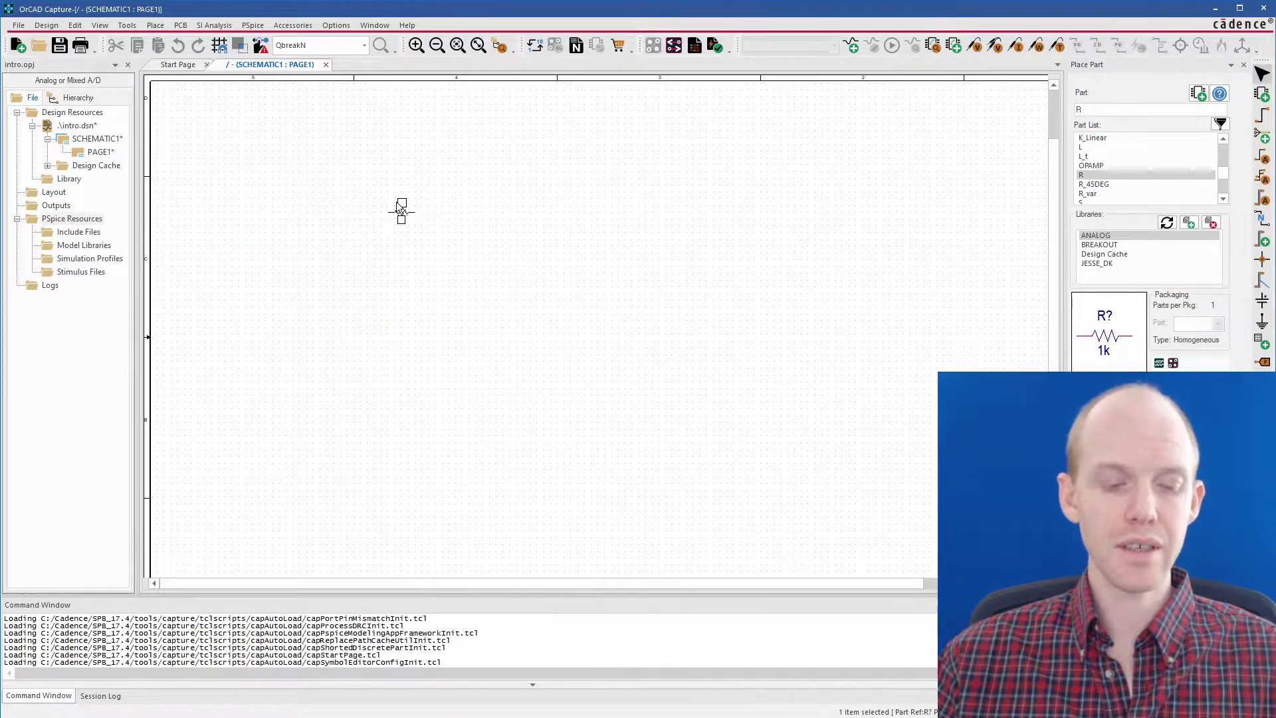
pyautogui.click(405, 211)
pyautogui.press('r')
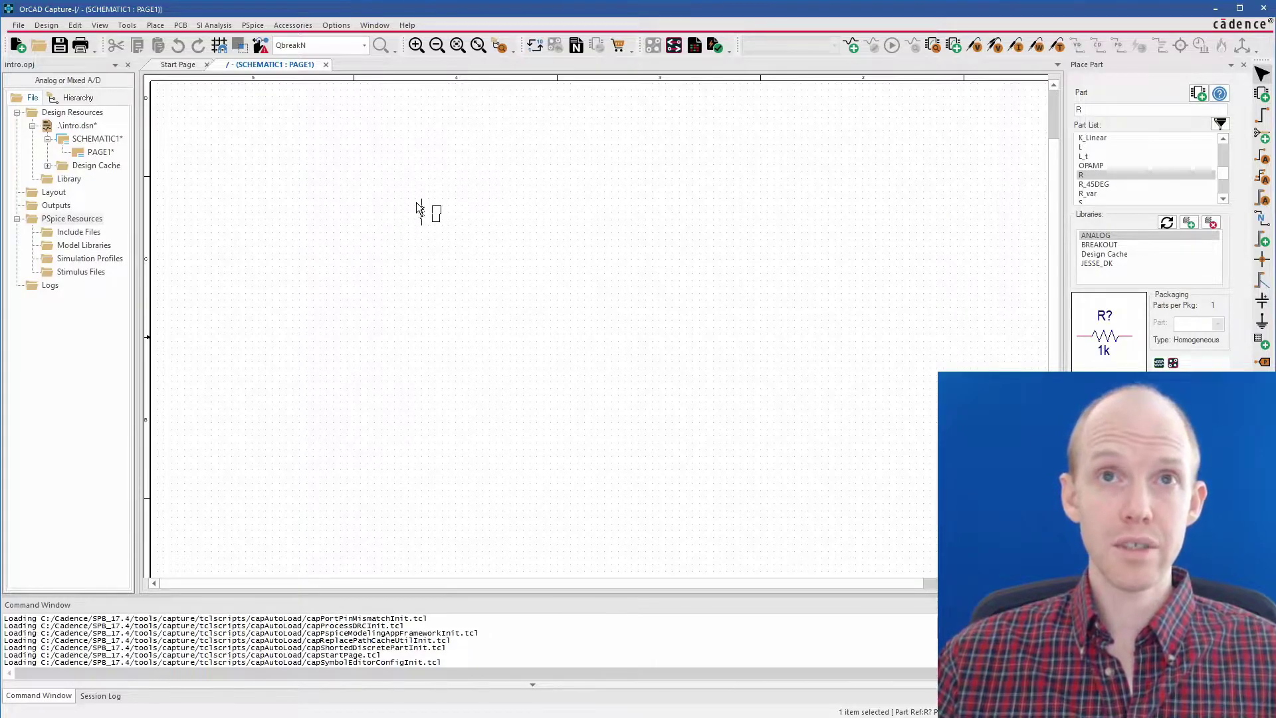
pyautogui.click(488, 214)
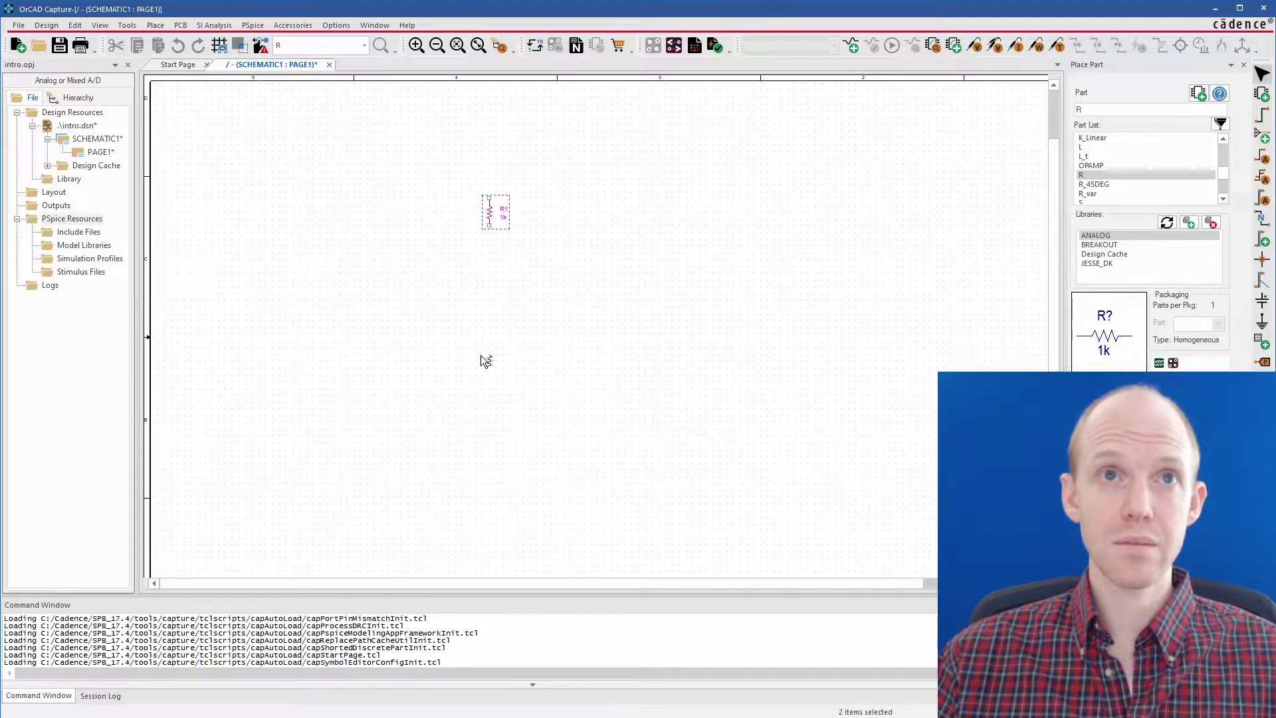
pyautogui.click(481, 334)
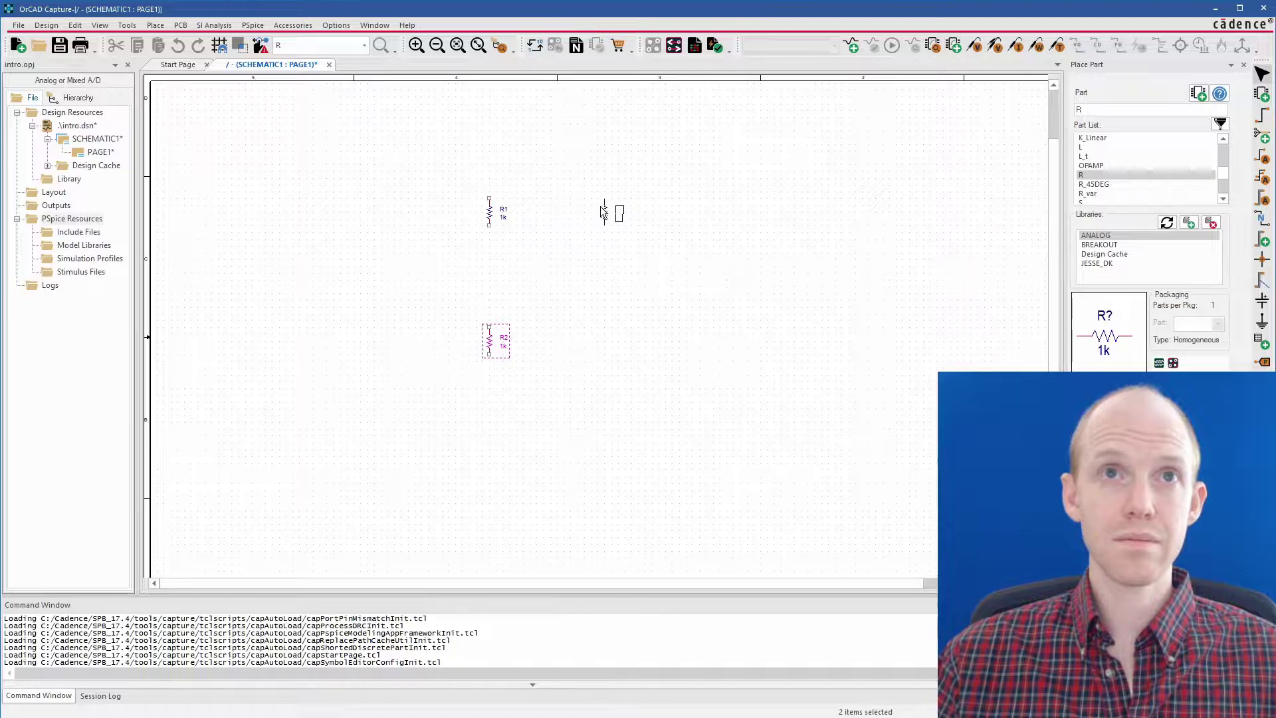
pyautogui.click(602, 211)
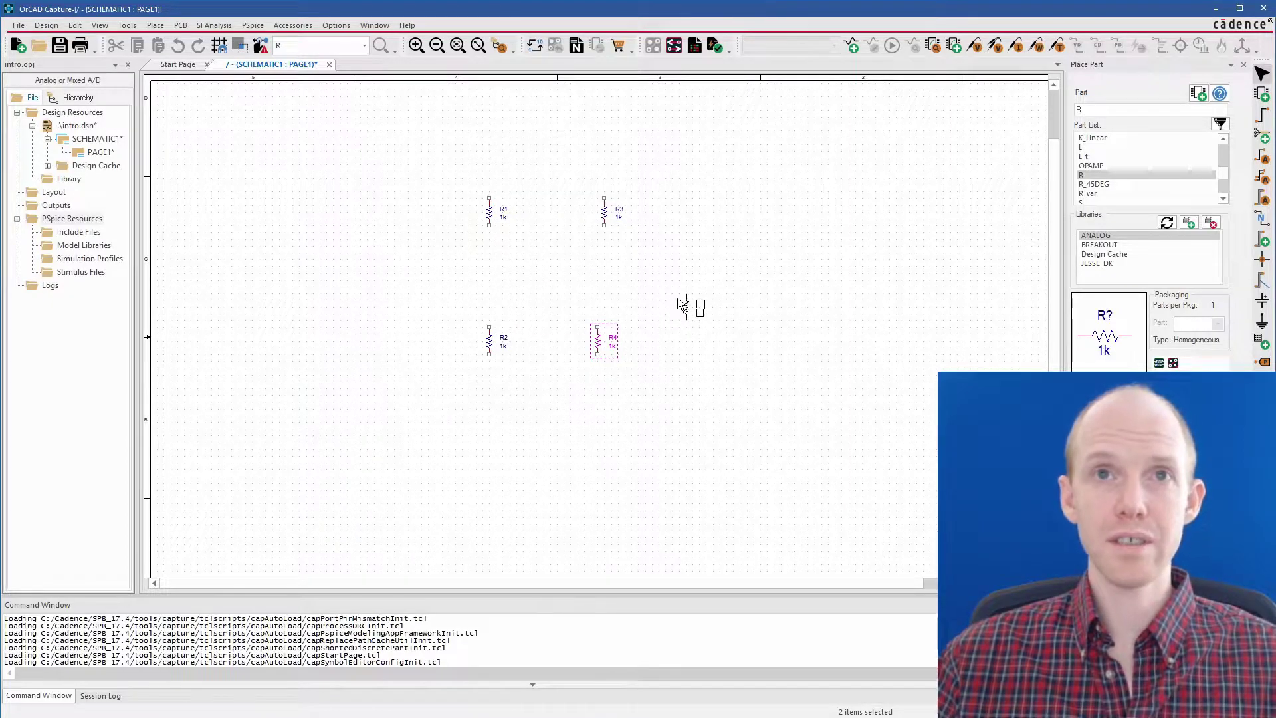
pyautogui.press('Escape')
pyautogui.press('Escape')
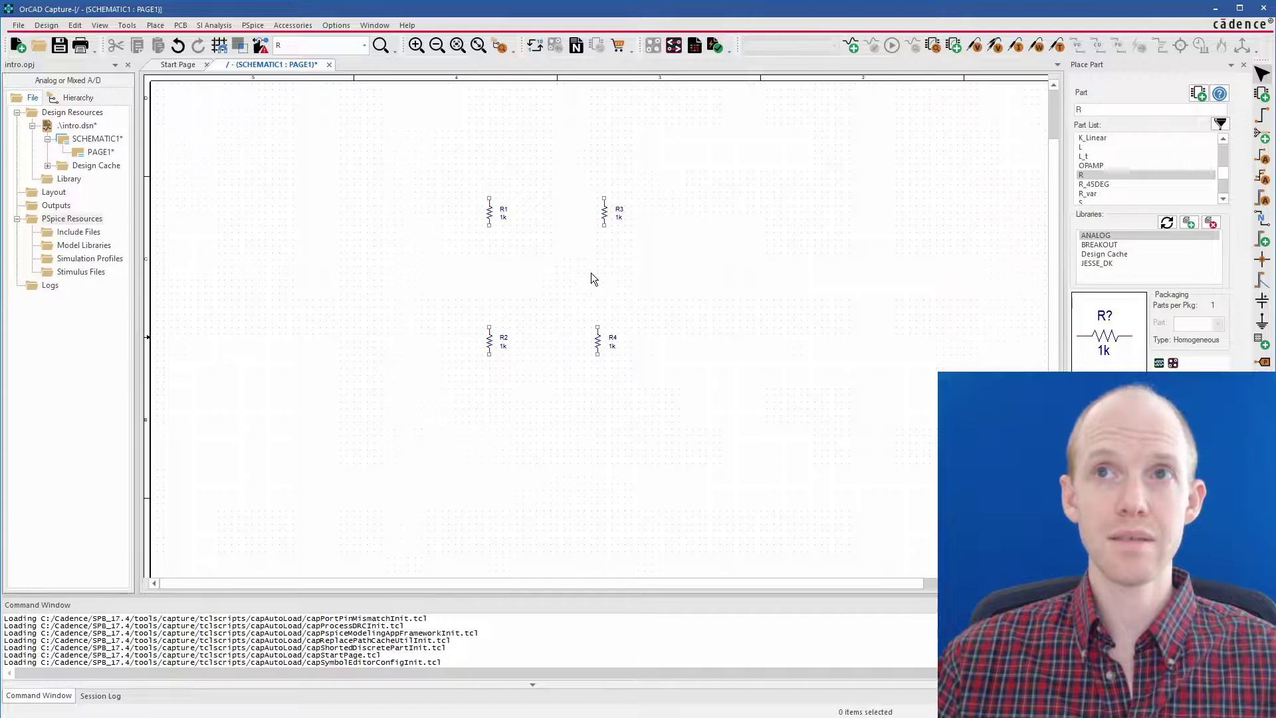
# Place a QbreakN NPN transistor Q1 from BREAKOUT between the R3 and R4 resistors
pyautogui.click(1103, 245)
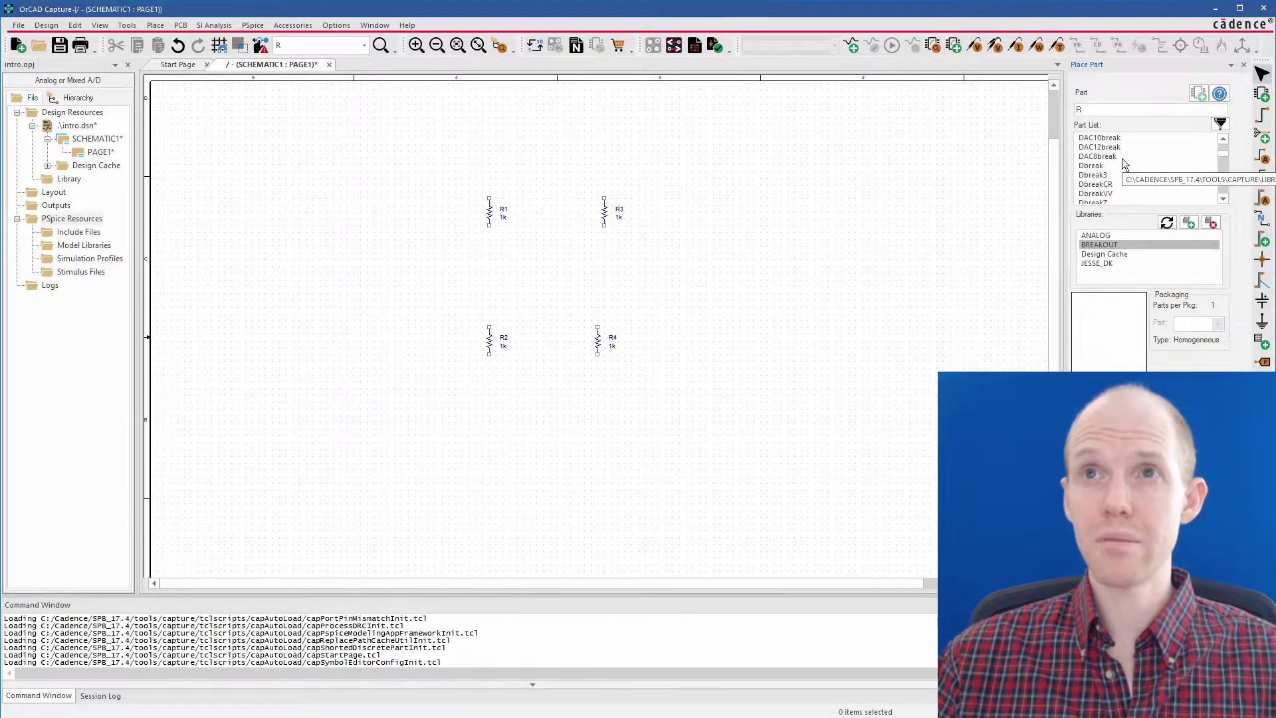
pyautogui.scroll(-5, 1121, 158)
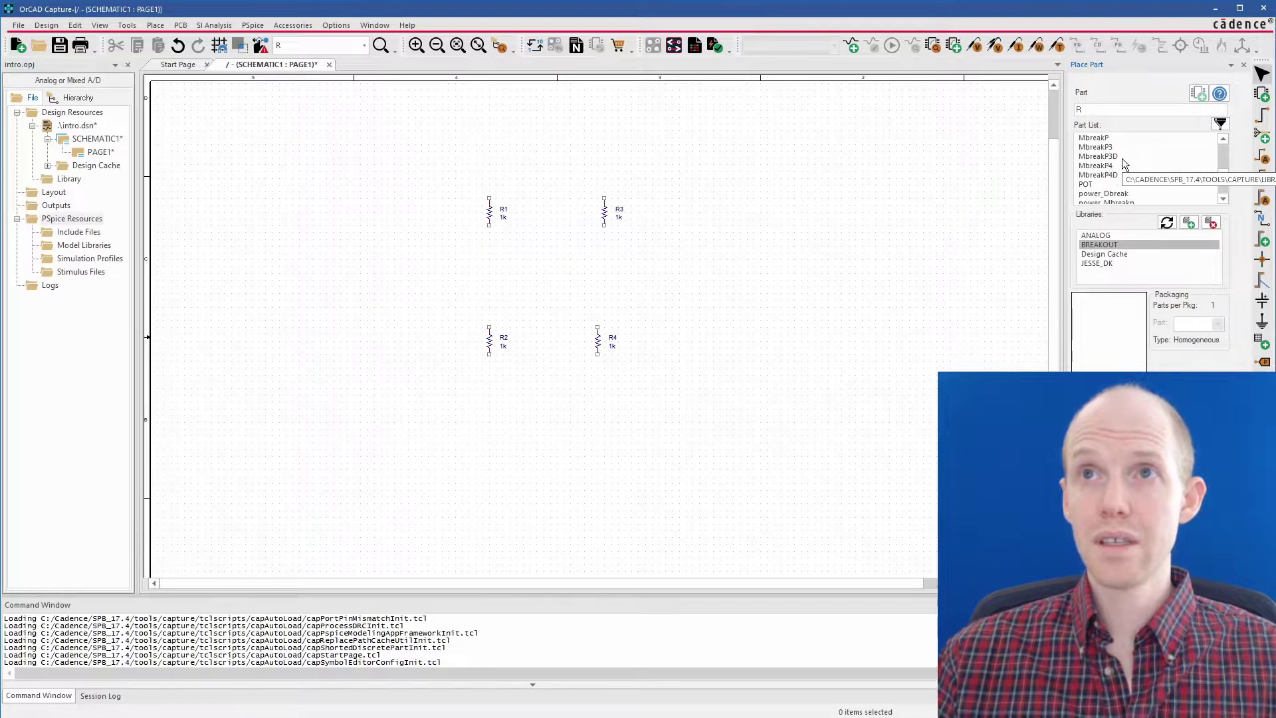
pyautogui.scroll(-5, 1122, 158)
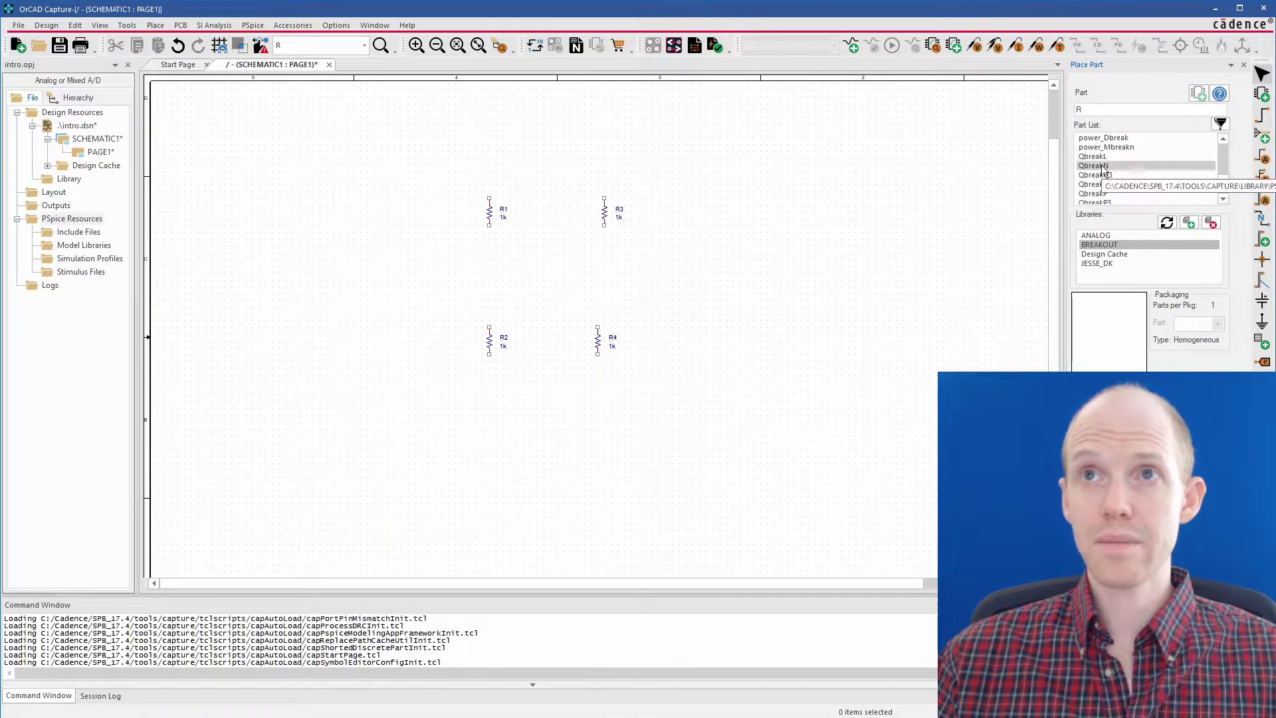
pyautogui.click(1103, 165)
pyautogui.doubleClick(1131, 165)
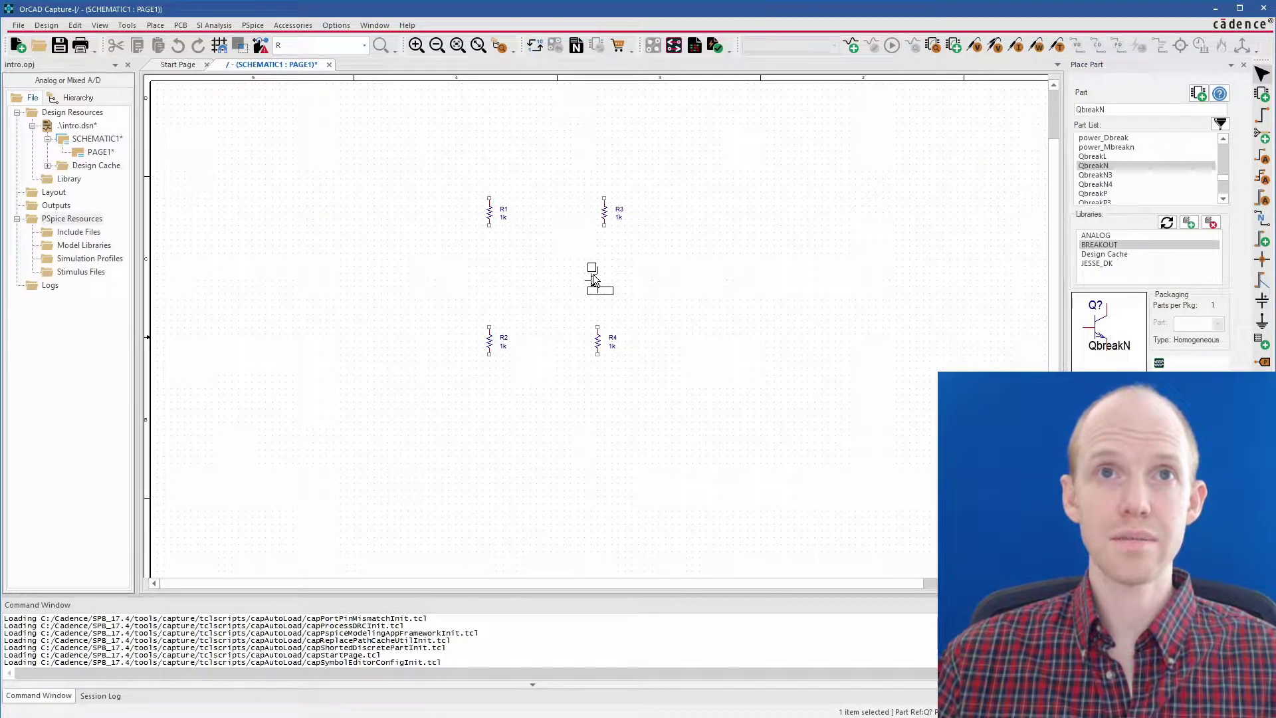
pyautogui.click(593, 274)
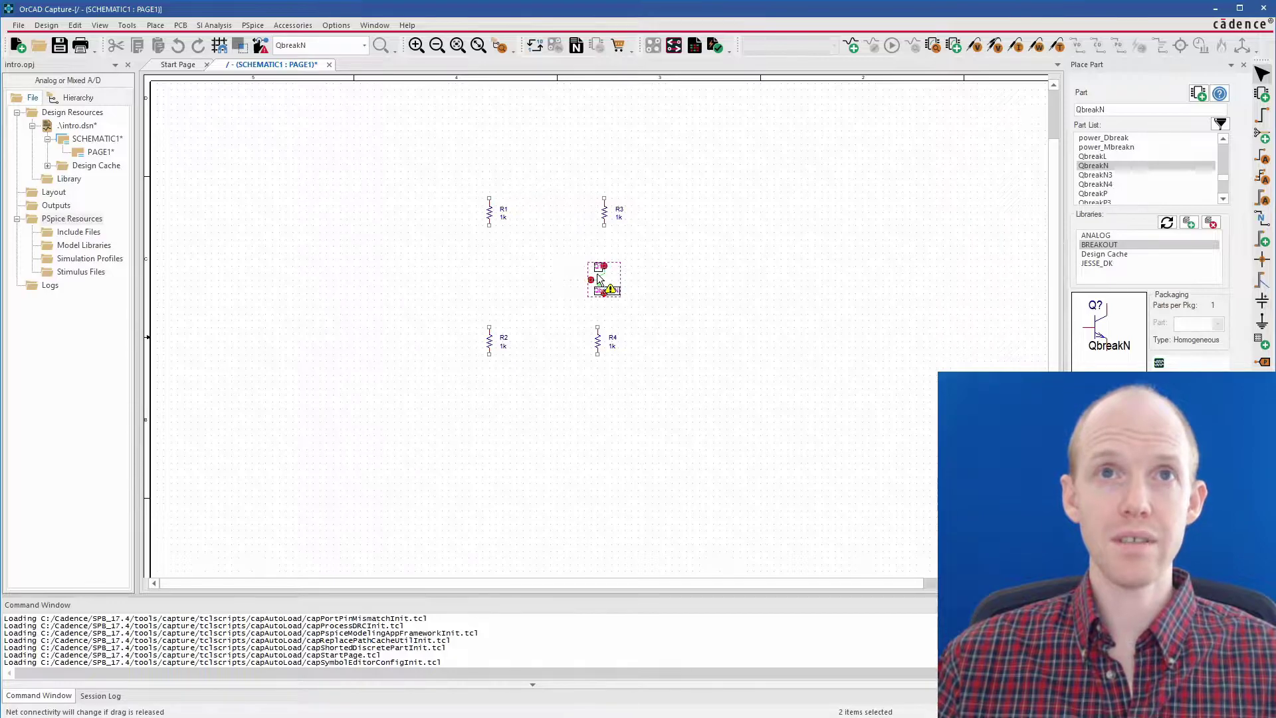
pyautogui.press('Escape')
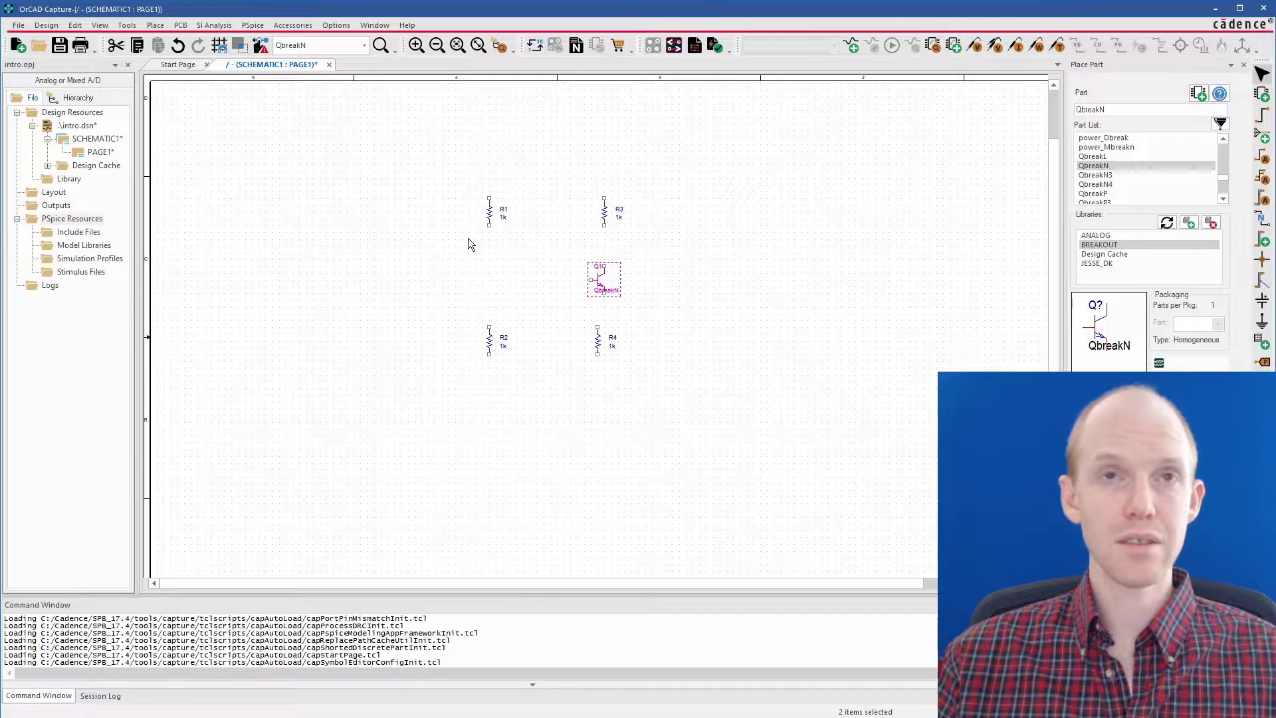
pyautogui.keyDown('ctrl'); pyautogui.scroll(1, 485, 282); pyautogui.keyUp('ctrl')
pyautogui.keyDown('ctrl'); pyautogui.scroll(1, 545, 372); pyautogui.keyUp('ctrl')
pyautogui.keyDown('ctrl'); pyautogui.scroll(1, 588, 336); pyautogui.keyUp('ctrl')
pyautogui.keyDown('ctrl'); pyautogui.scroll(3, 598, 333); pyautogui.keyUp('ctrl')
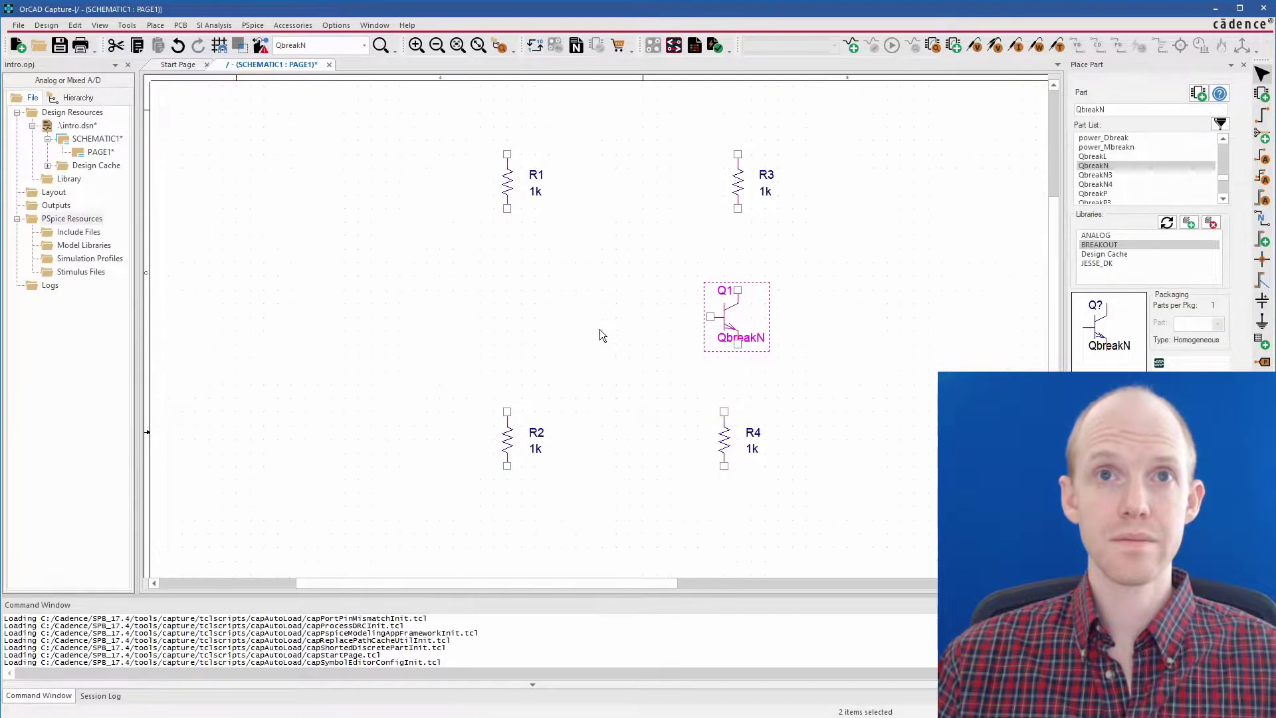
# Shift Q1 and R3 slightly left so R3 lines up above Q1
pyautogui.click(746, 244)
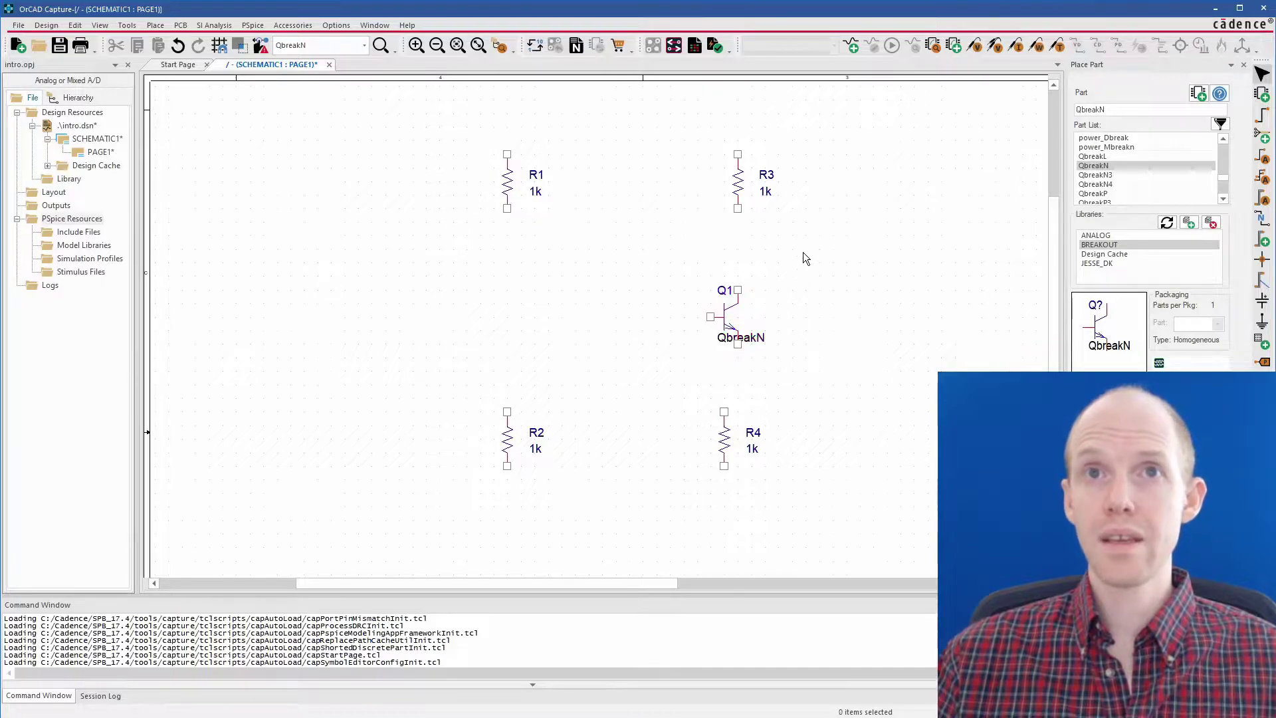
pyautogui.click(728, 312)
pyautogui.moveTo(729, 312); pyautogui.dragTo(714, 312)
pyautogui.click(786, 330)
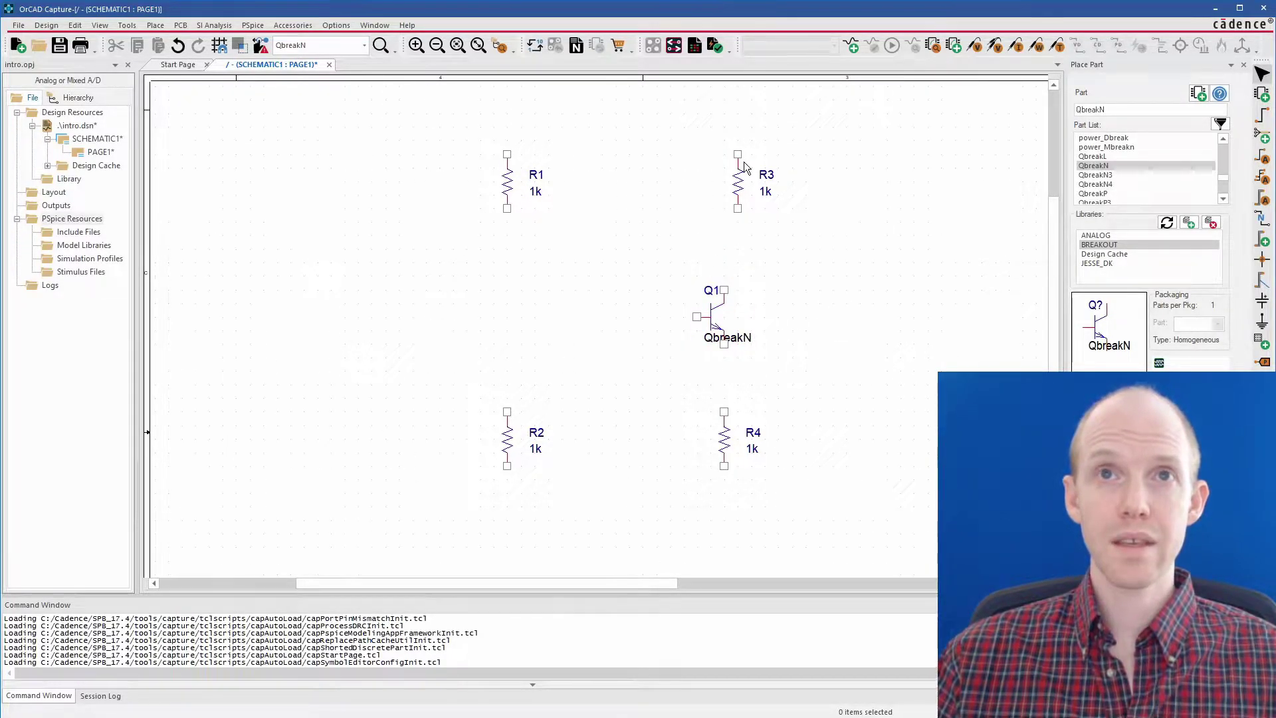
pyautogui.click(743, 163)
pyautogui.moveTo(743, 162); pyautogui.dragTo(729, 162)
pyautogui.click(811, 310)
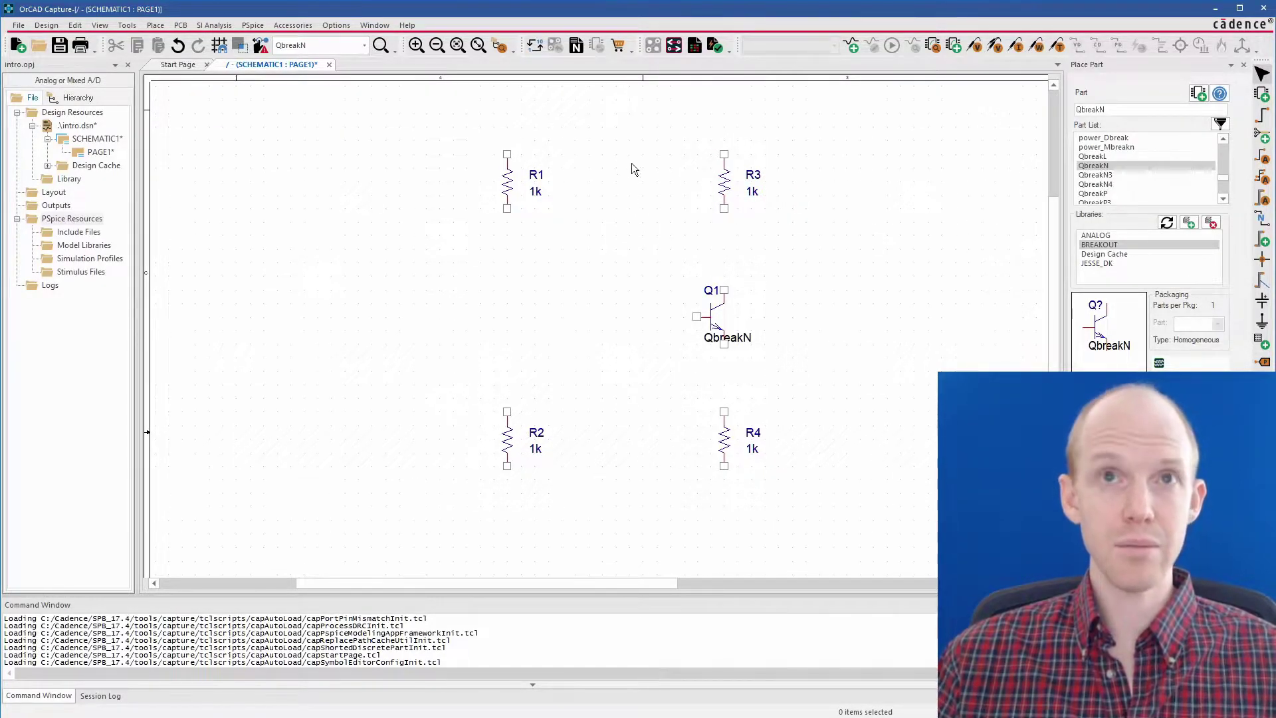
# Wire R3's lower pin to Q1's collector and join the tops of R1 and R3
pyautogui.press('w')
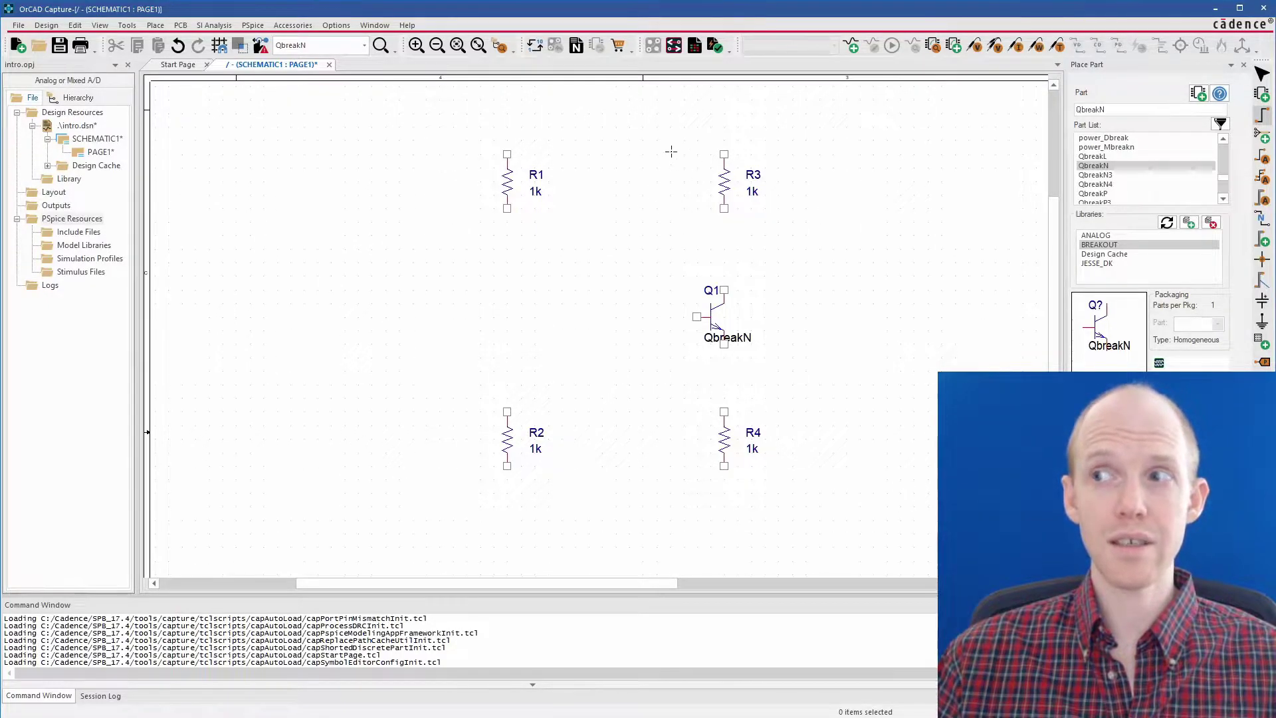
pyautogui.click(723, 208)
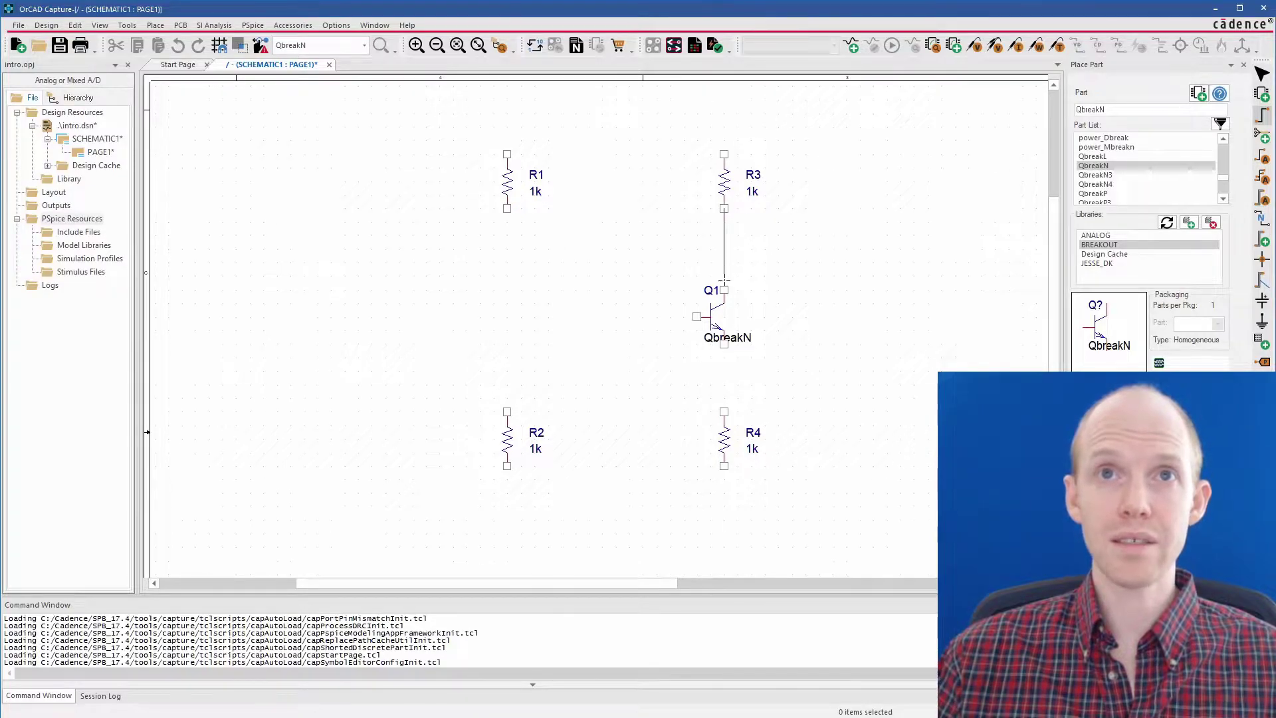
pyautogui.click(724, 290)
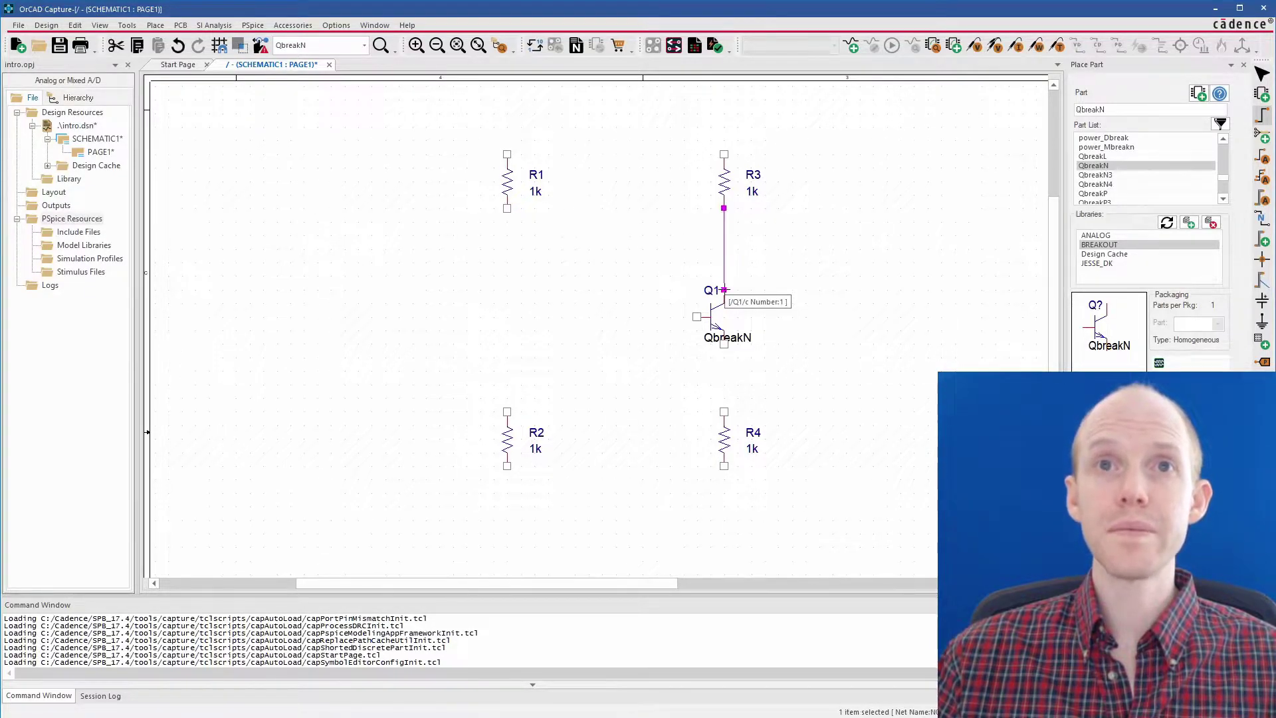
pyautogui.click(724, 154)
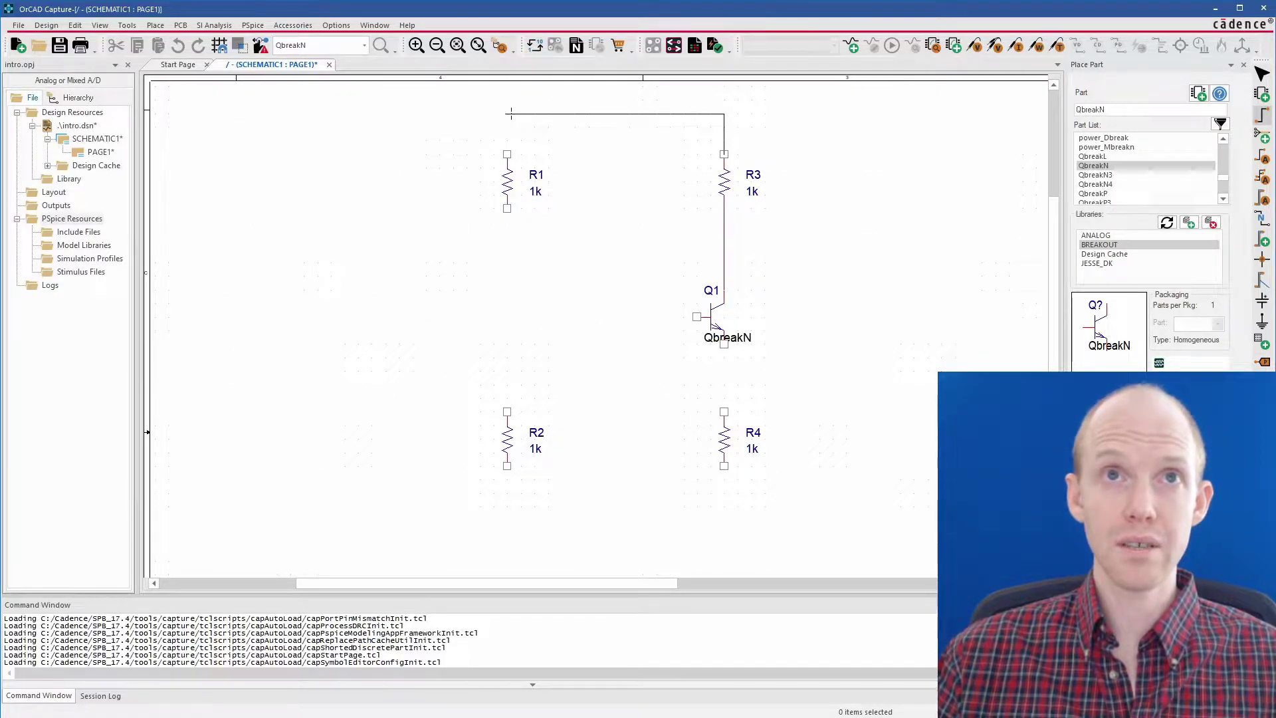
pyautogui.click(507, 114)
pyautogui.click(507, 154)
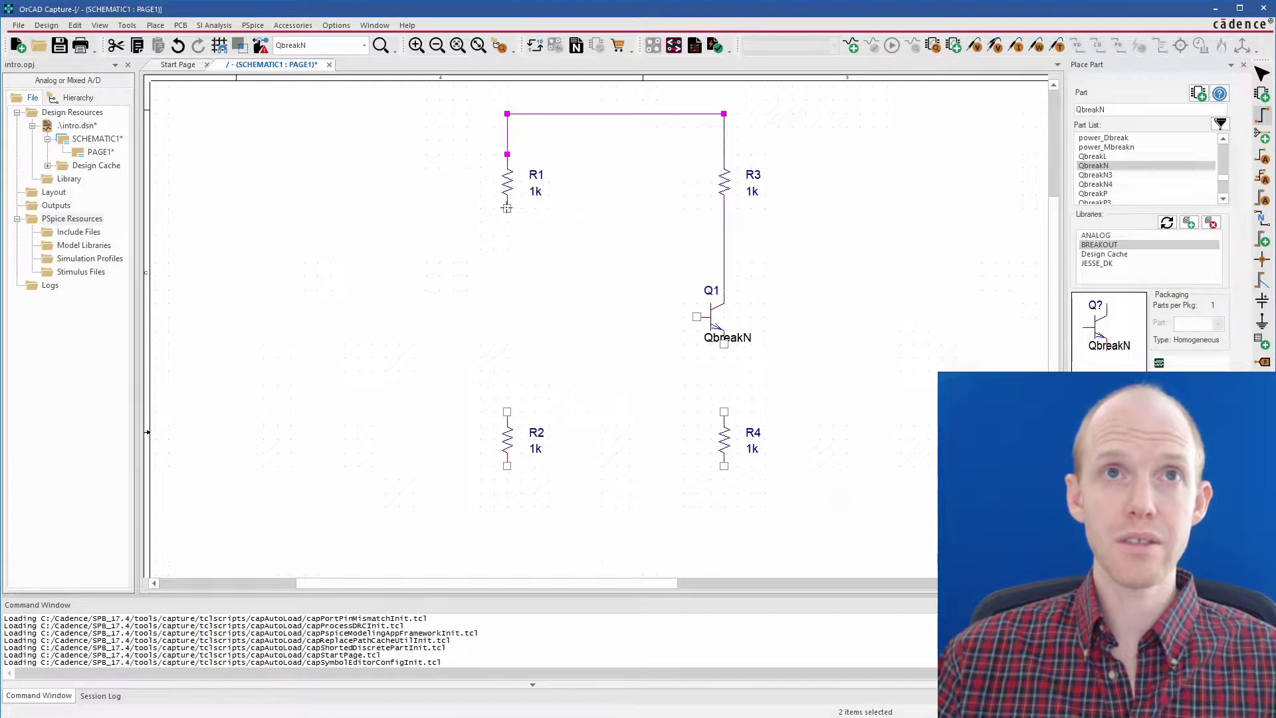
# Wire R1 to R2, the R2–R4 bottoms, R4 to Q1's emitter, and Q1's base to the R1–R2 wire
pyautogui.click(507, 208)
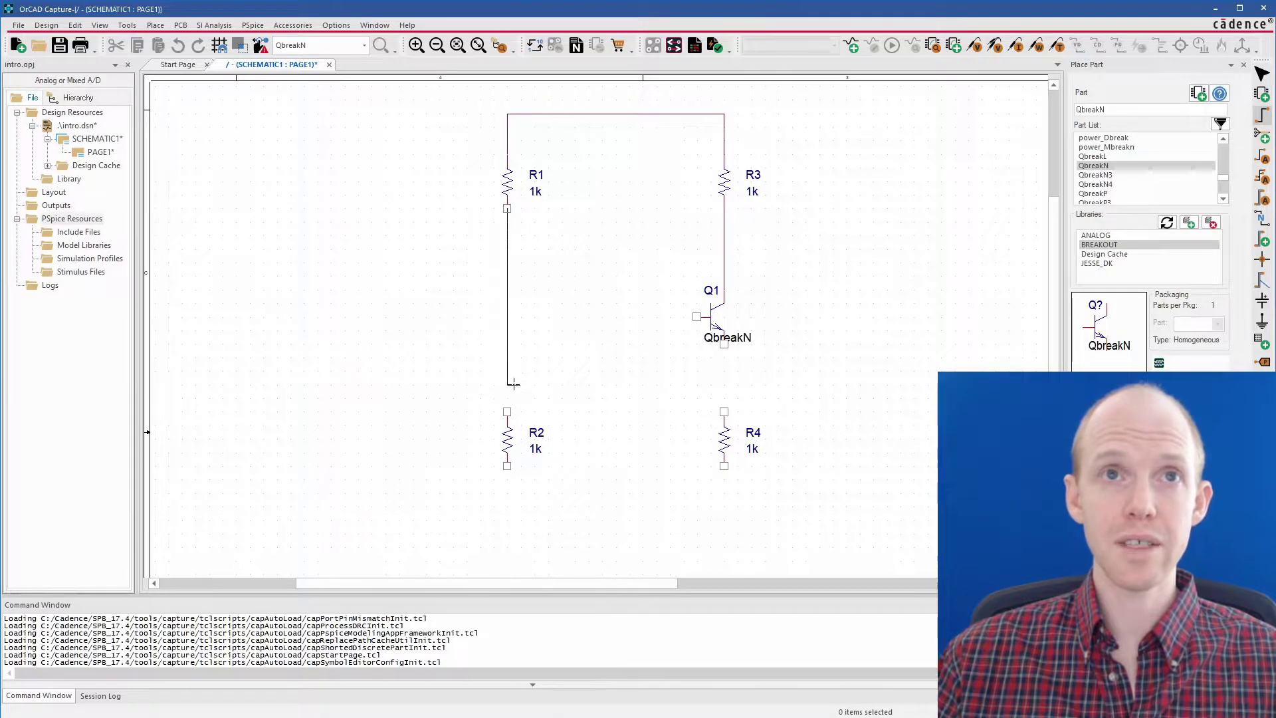
pyautogui.click(507, 411)
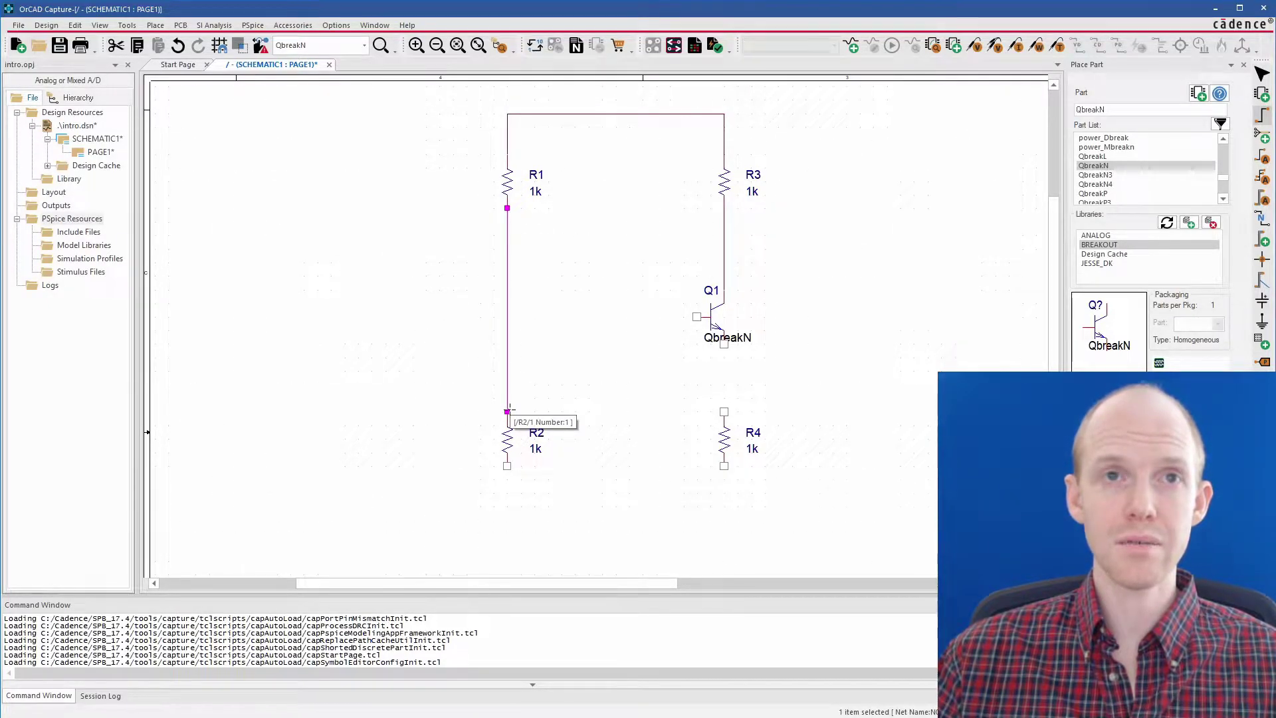
pyautogui.click(507, 465)
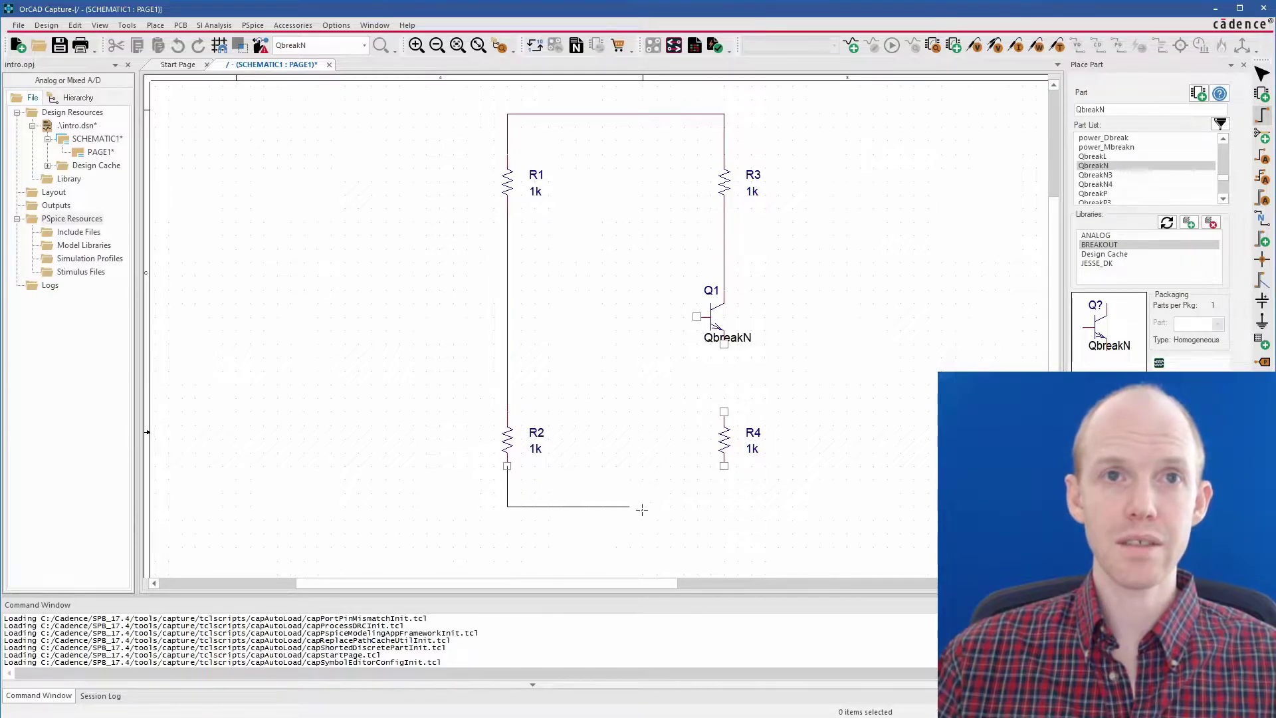
pyautogui.click(724, 465)
pyautogui.click(723, 411)
pyautogui.click(724, 344)
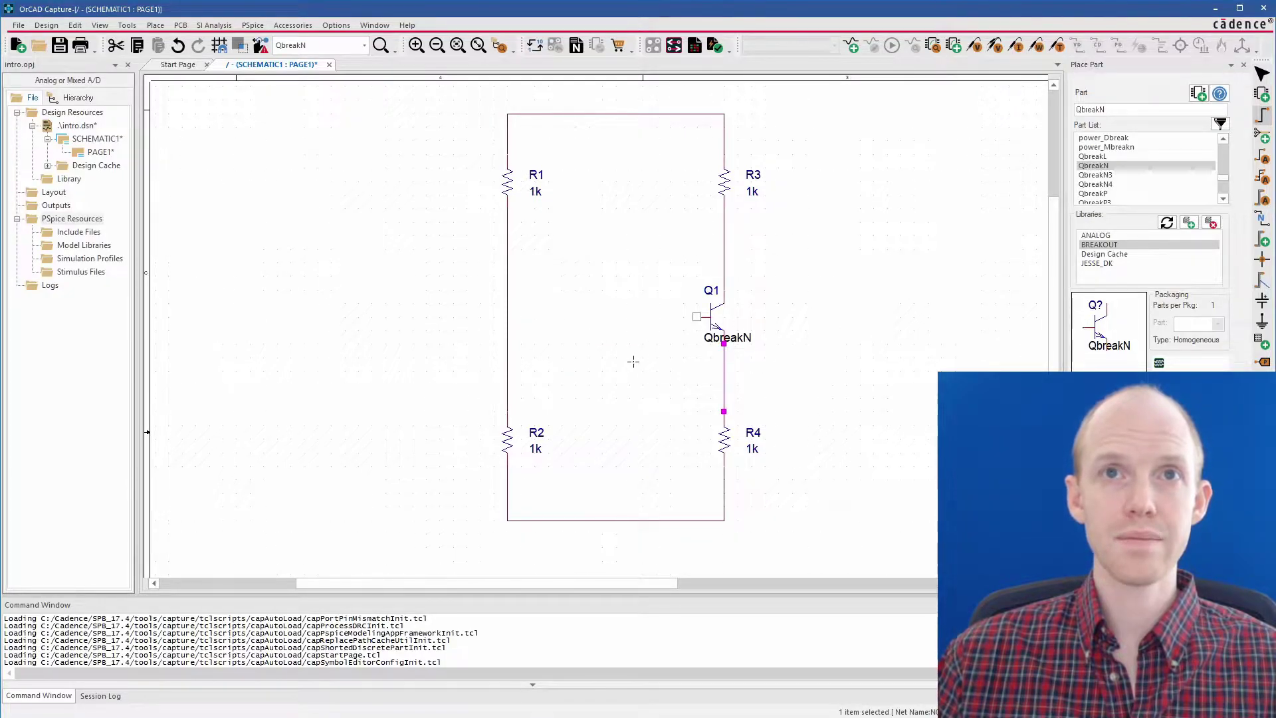
pyautogui.click(696, 316)
pyautogui.click(507, 317)
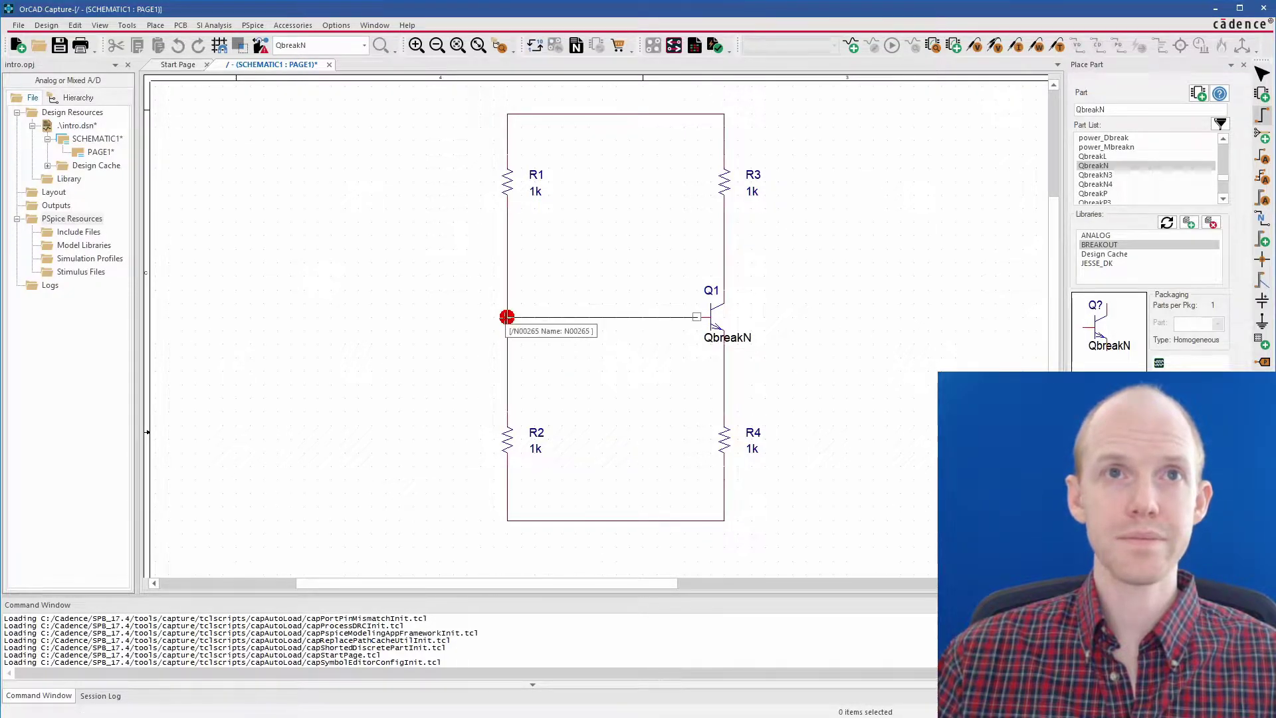
pyautogui.press('Escape')
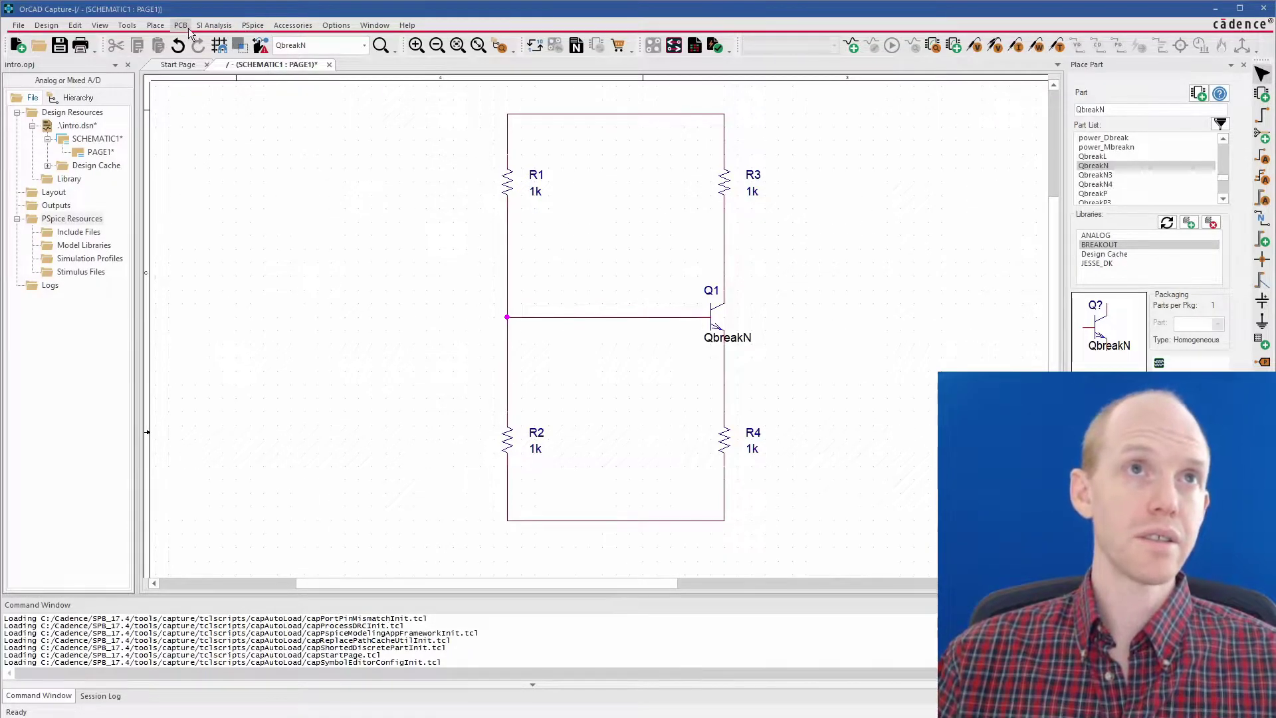
pyautogui.click(153, 25)
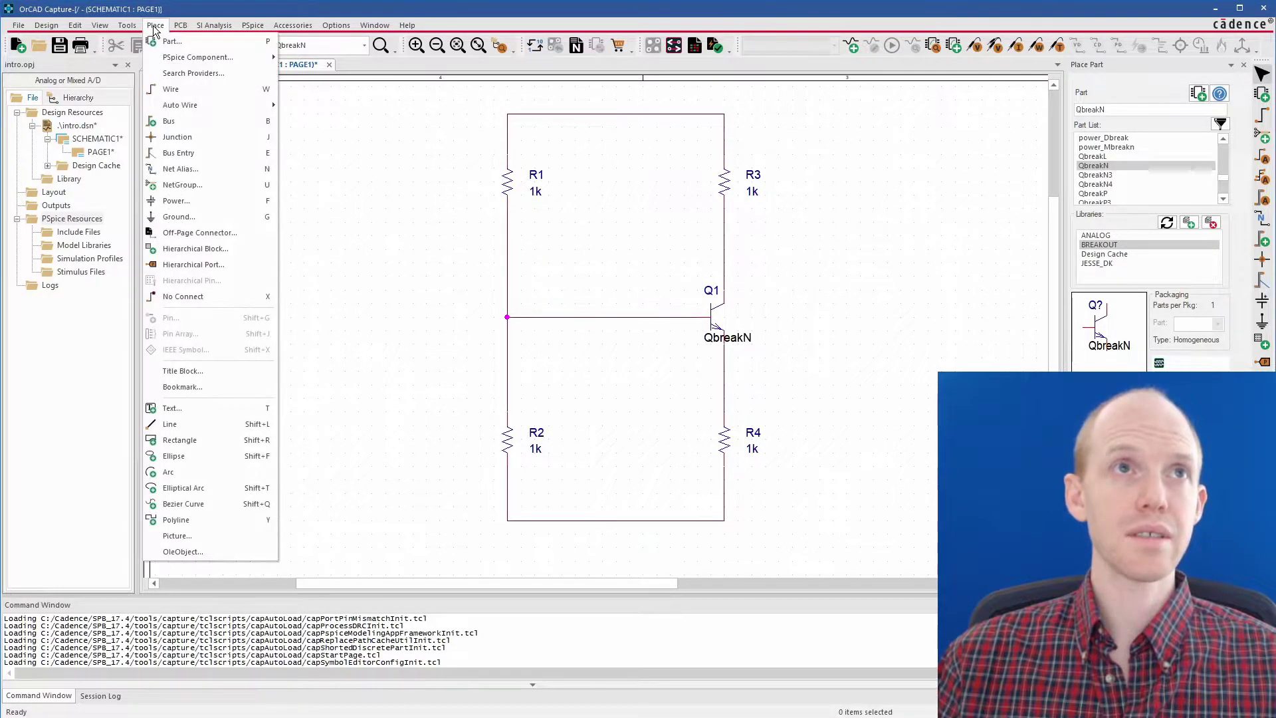
pyautogui.moveTo(150, 61)
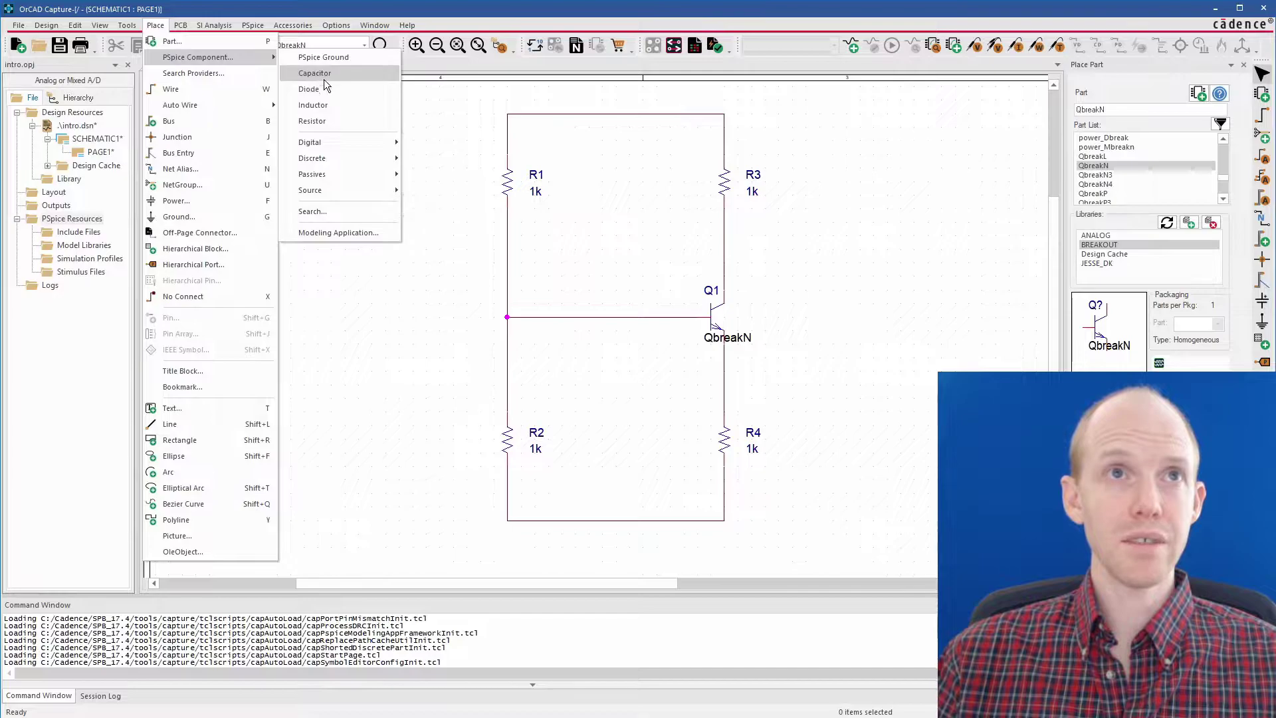
pyautogui.click(320, 120)
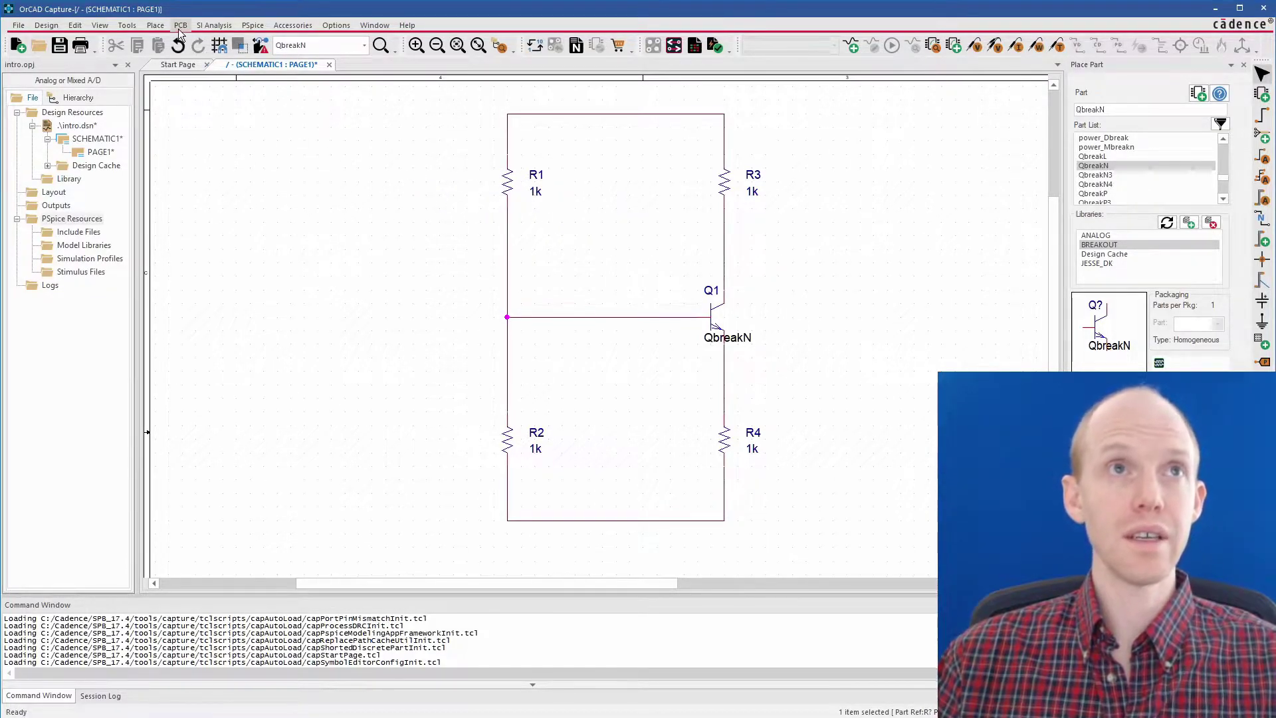
pyautogui.click(157, 26)
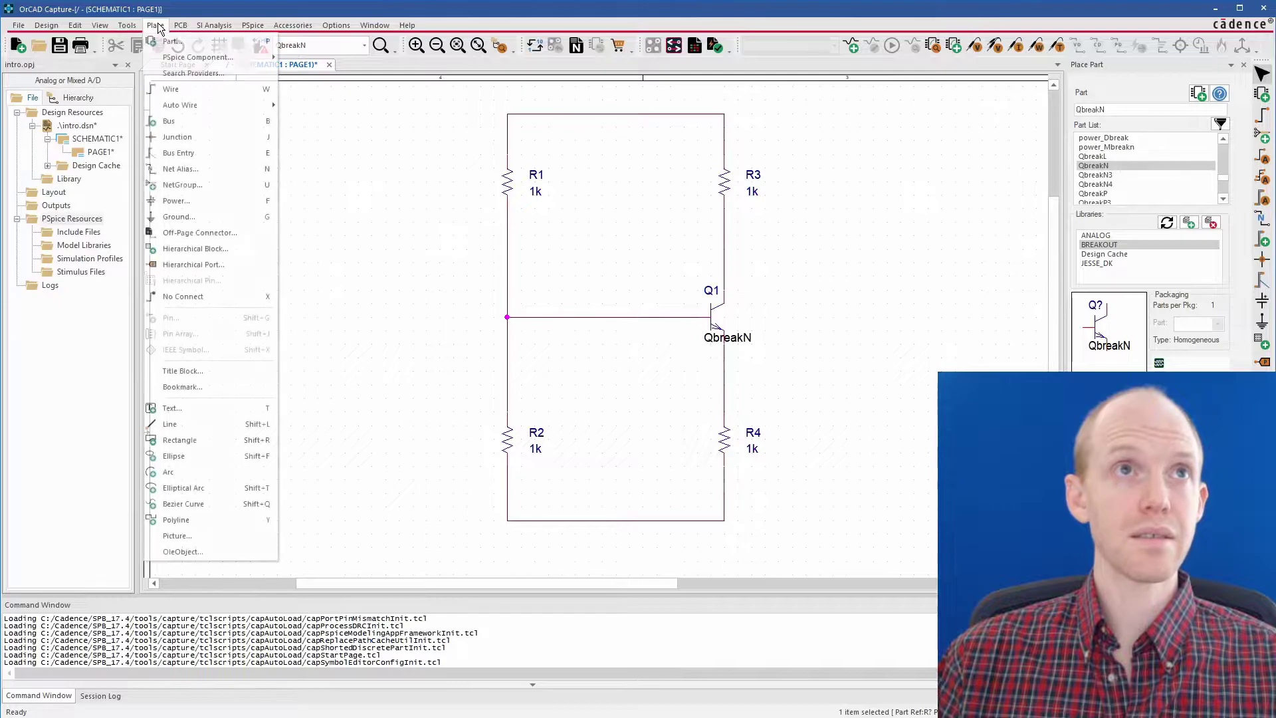
pyautogui.moveTo(174, 57)
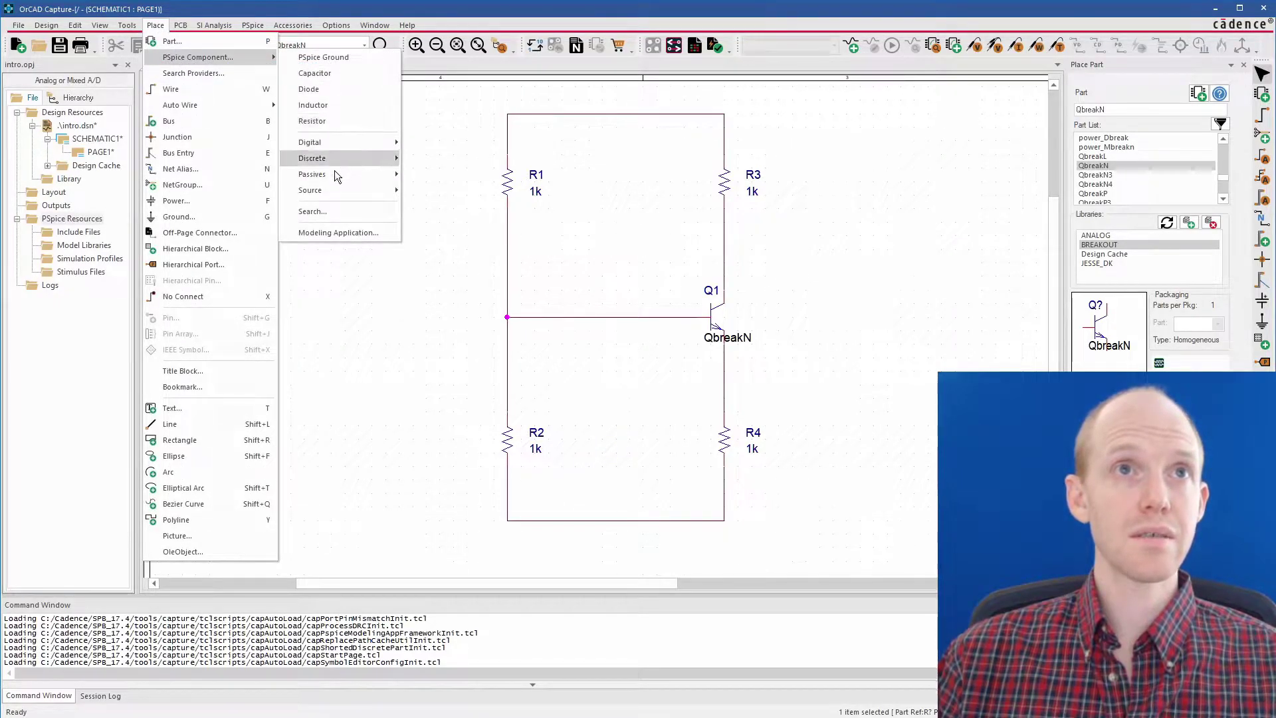
pyautogui.moveTo(338, 160)
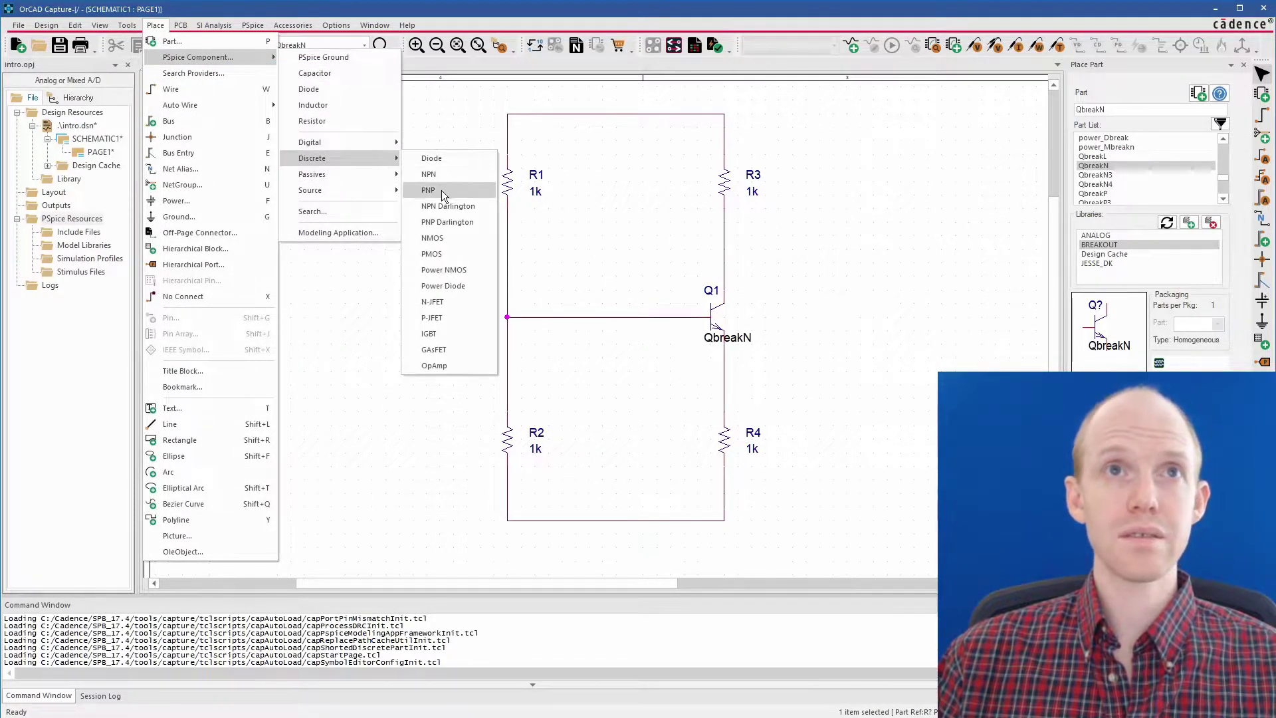
pyautogui.click(441, 188)
pyautogui.click(811, 301)
pyautogui.press('Escape')
pyautogui.click(805, 344)
pyautogui.click(749, 341)
pyautogui.click(814, 309)
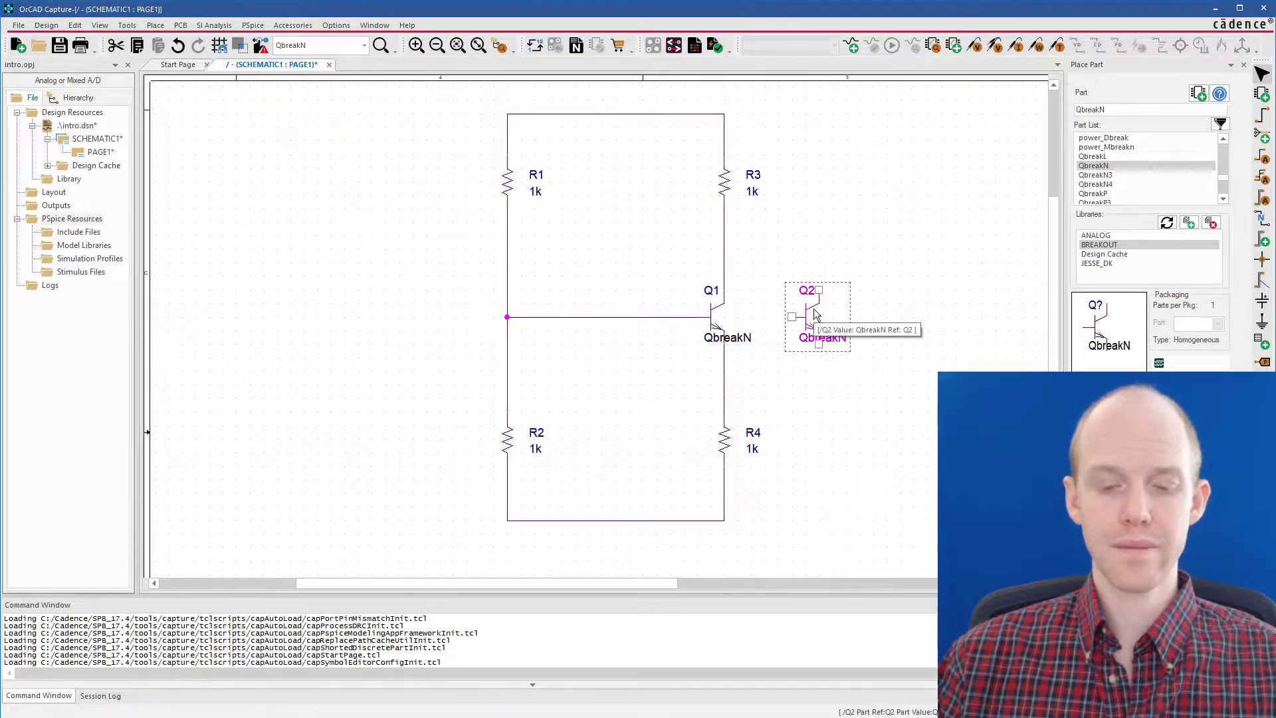
pyautogui.press('Delete')
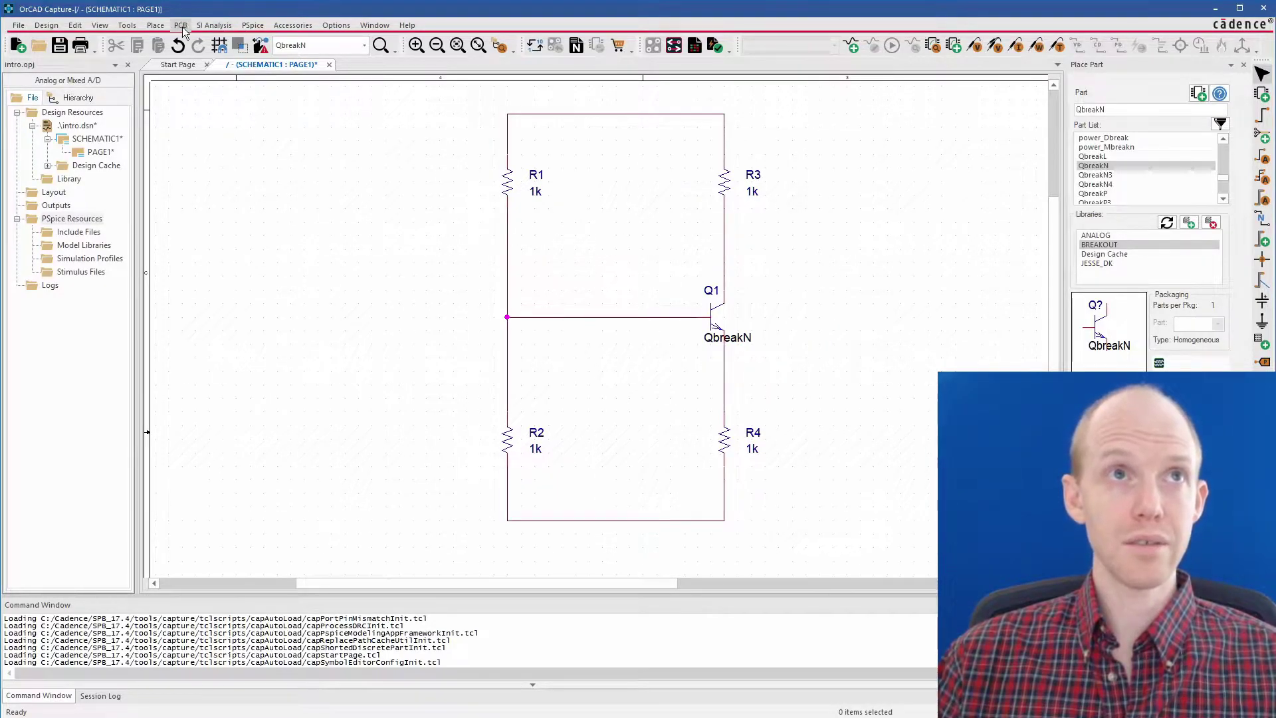
pyautogui.click(153, 25)
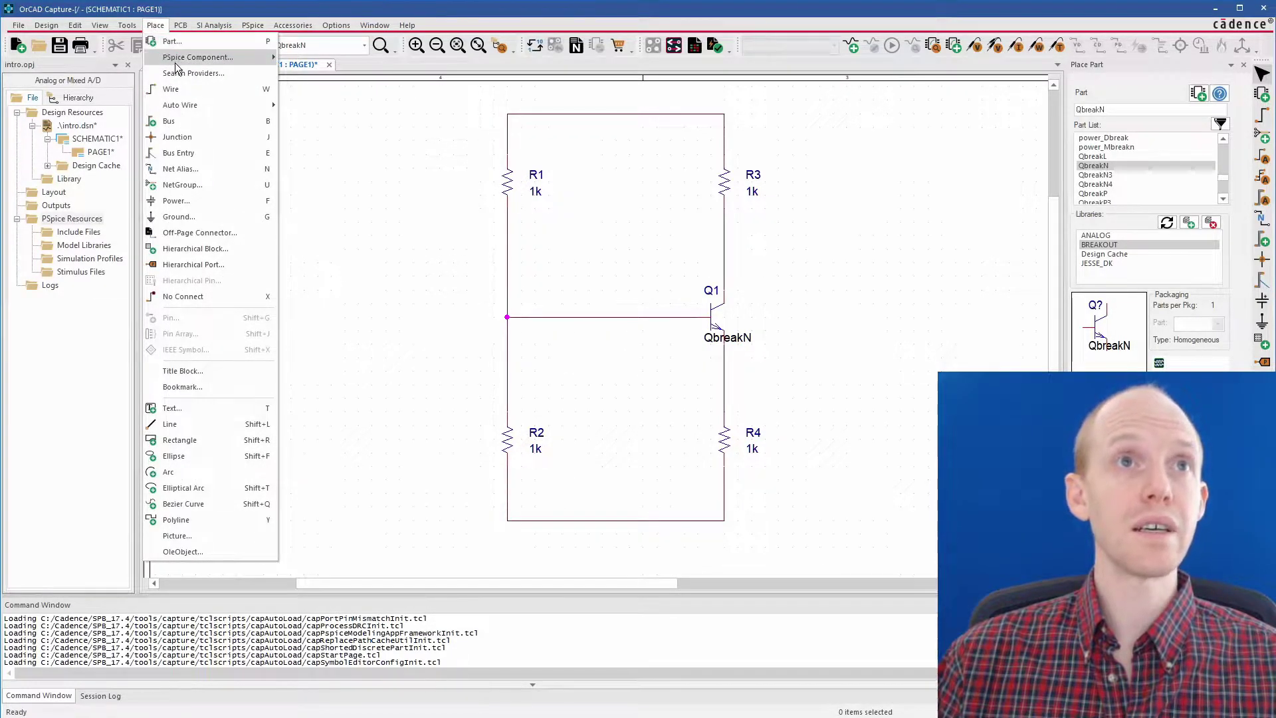
pyautogui.moveTo(174, 63)
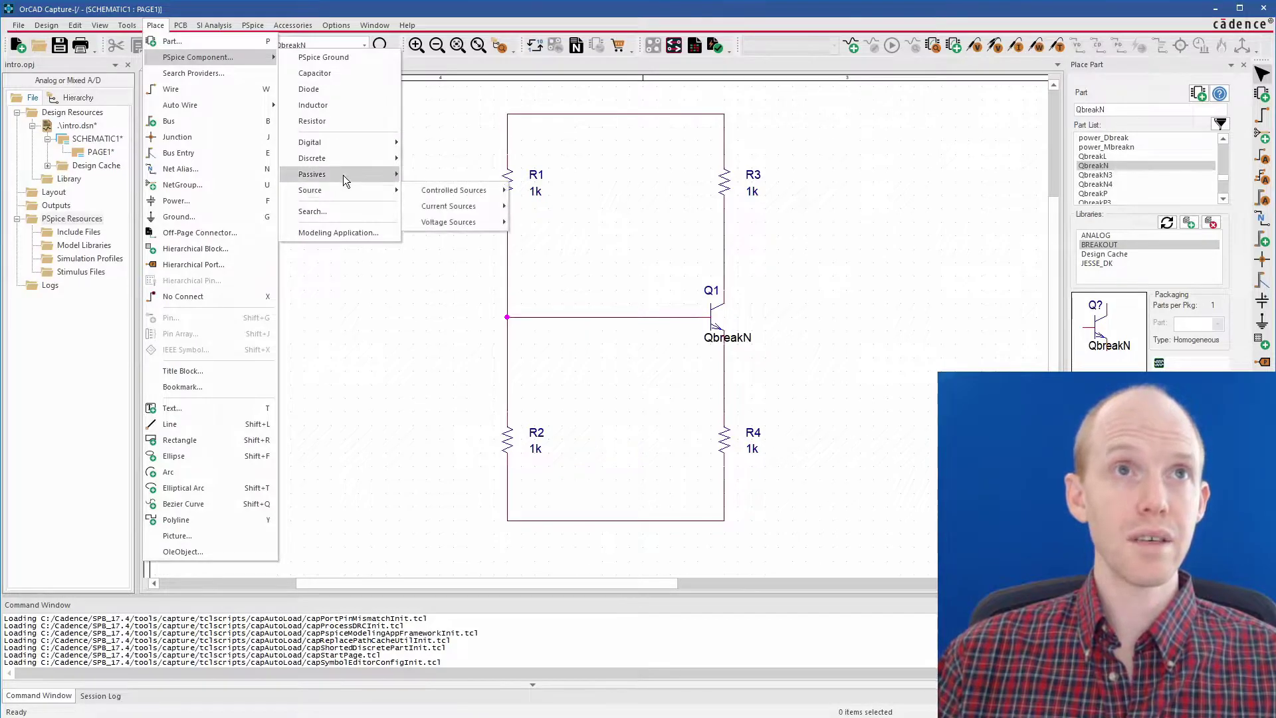
# Place a PSpice ground symbol below the circuit and wire it to the R2–R4 bottom wire
pyautogui.click(337, 57)
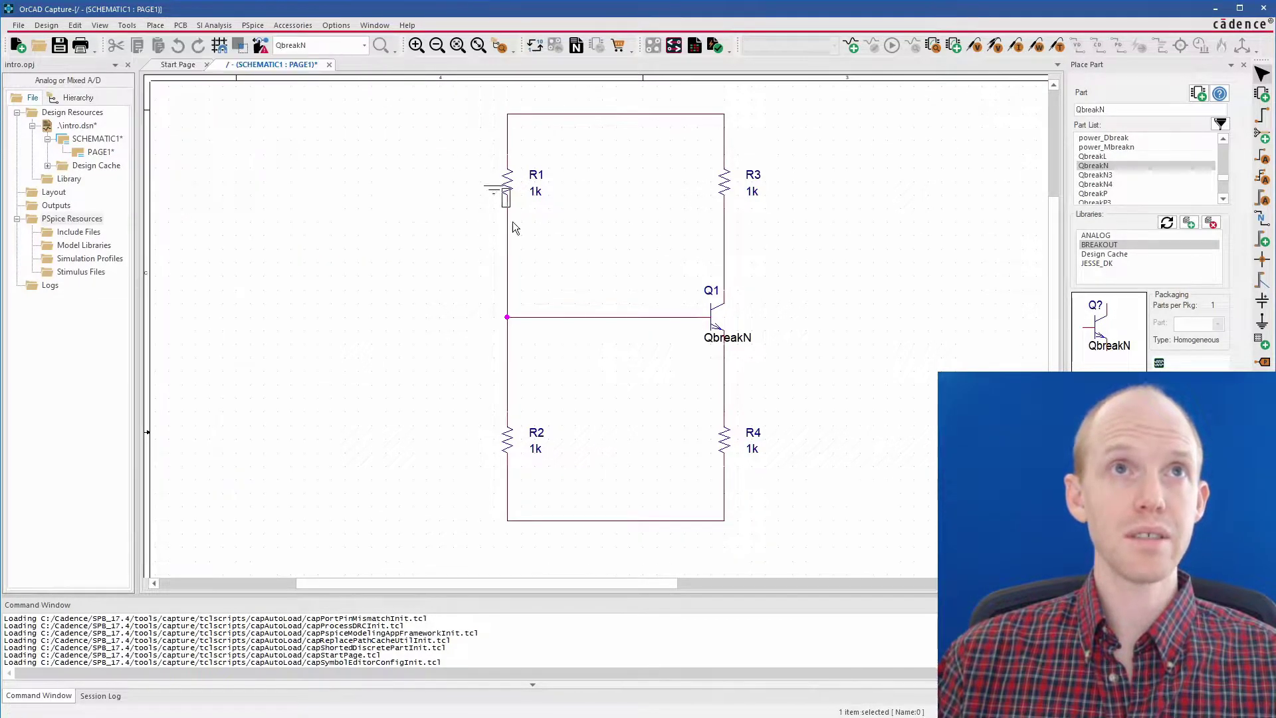
pyautogui.scroll(-1, 616, 466)
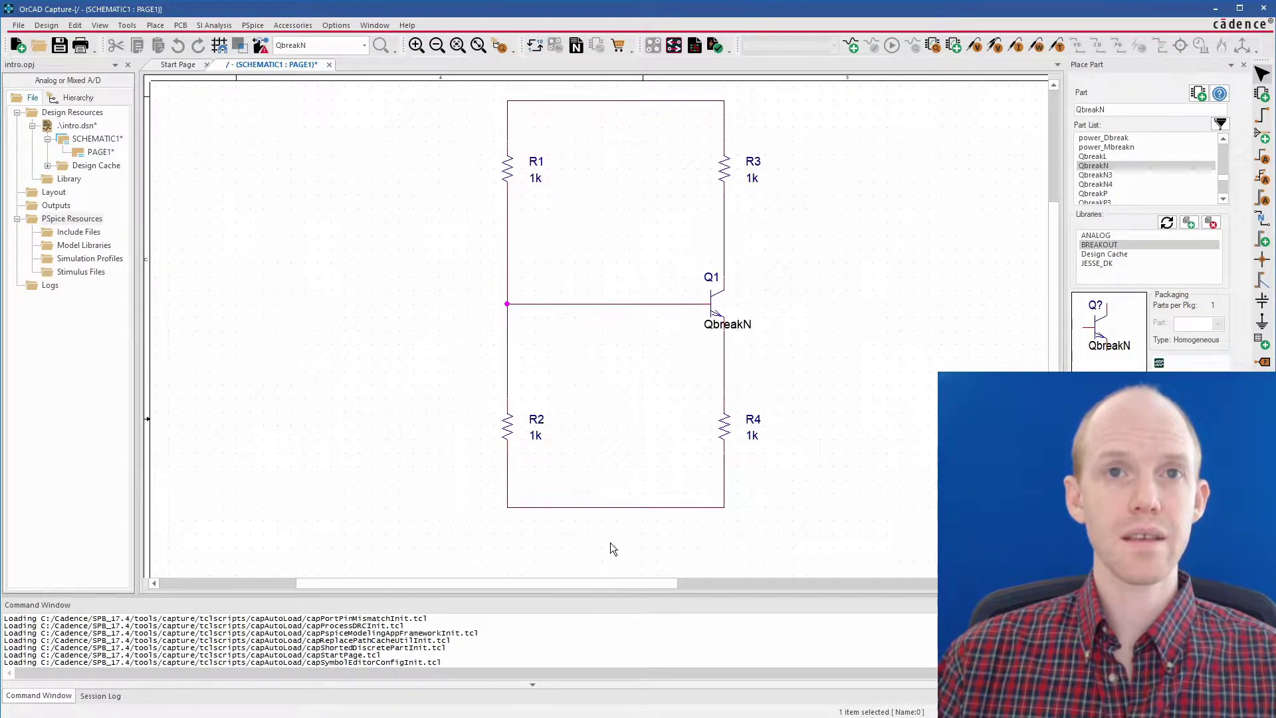
pyautogui.click(647, 534)
pyautogui.press('w')
pyautogui.press('Escape')
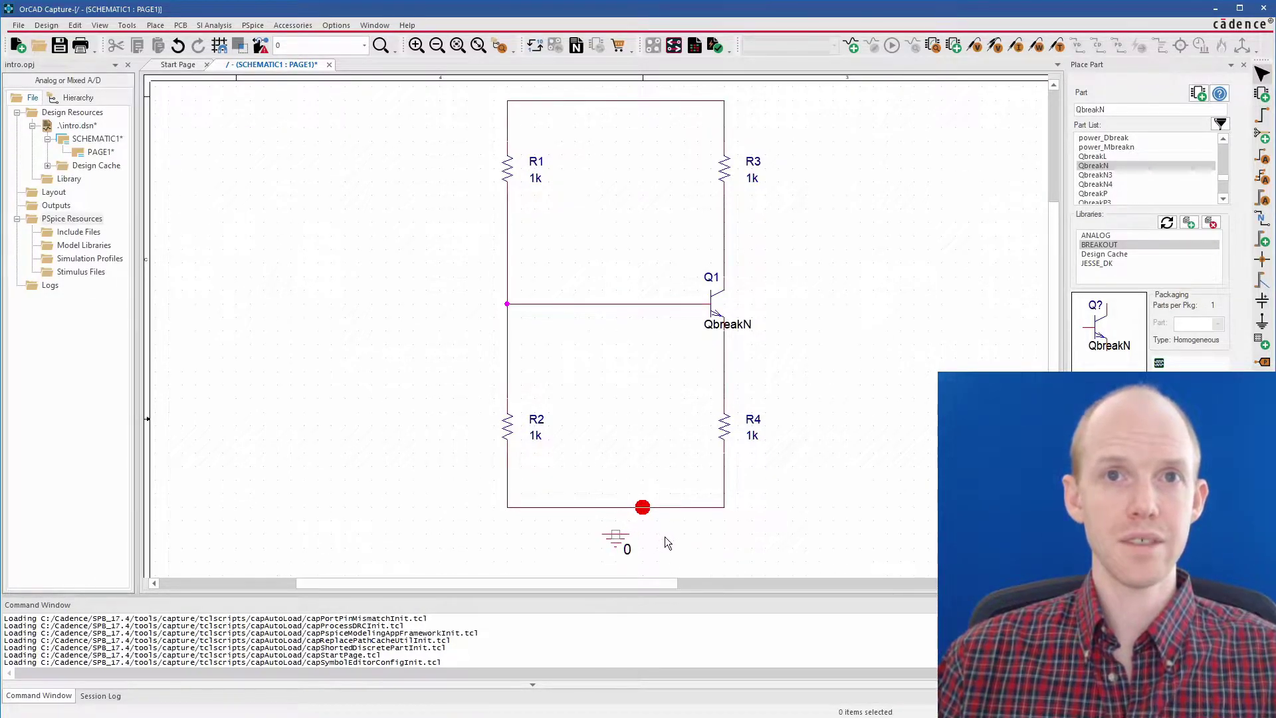
pyautogui.press('w')
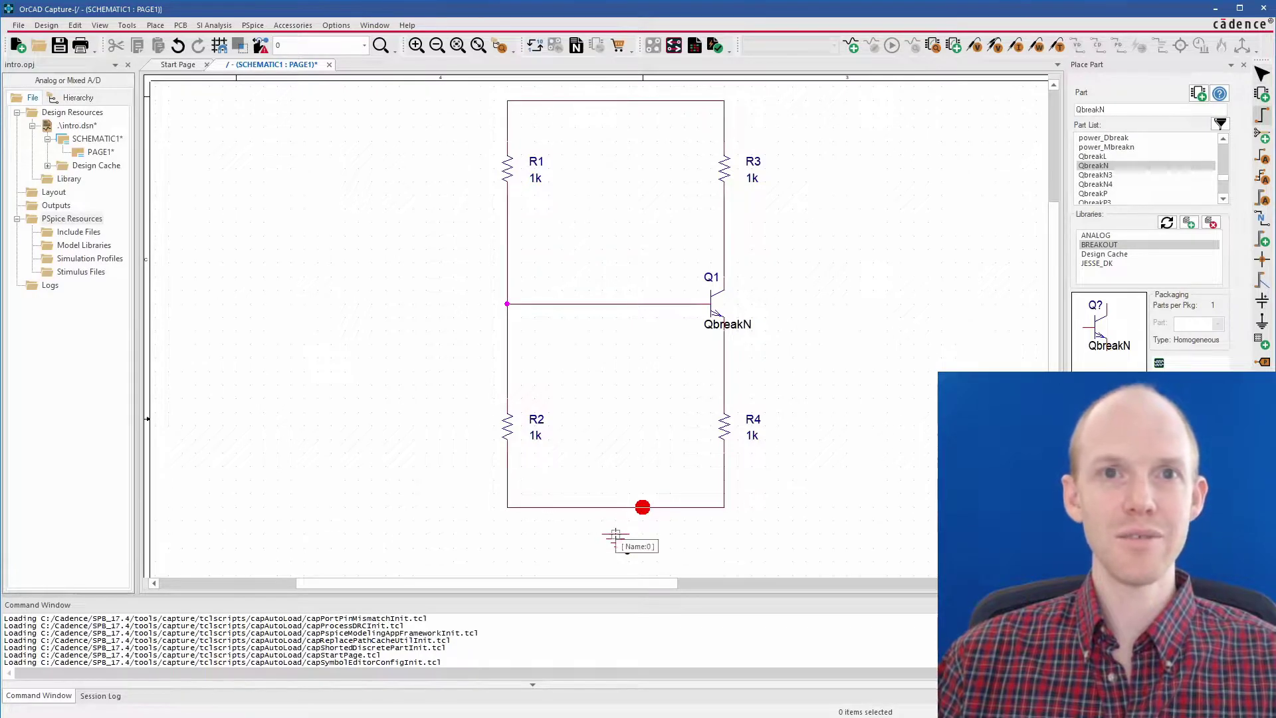
pyautogui.click(615, 532)
pyautogui.click(616, 507)
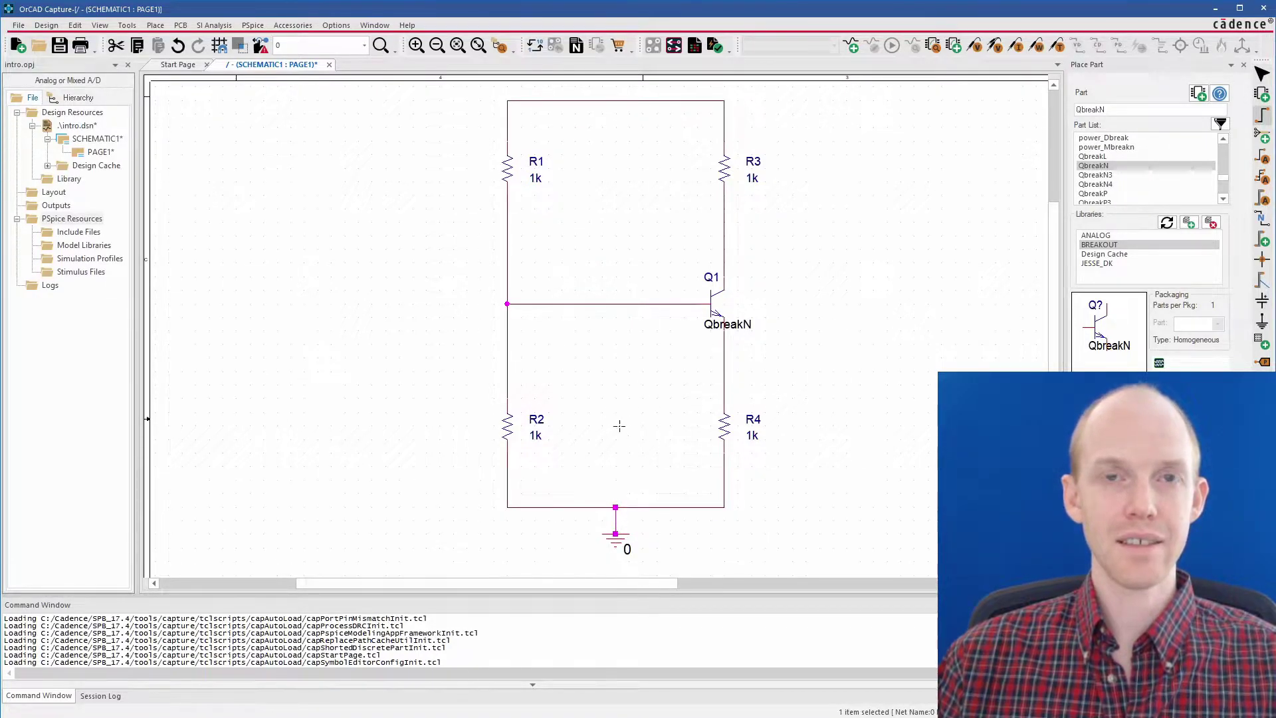
pyautogui.press('Escape')
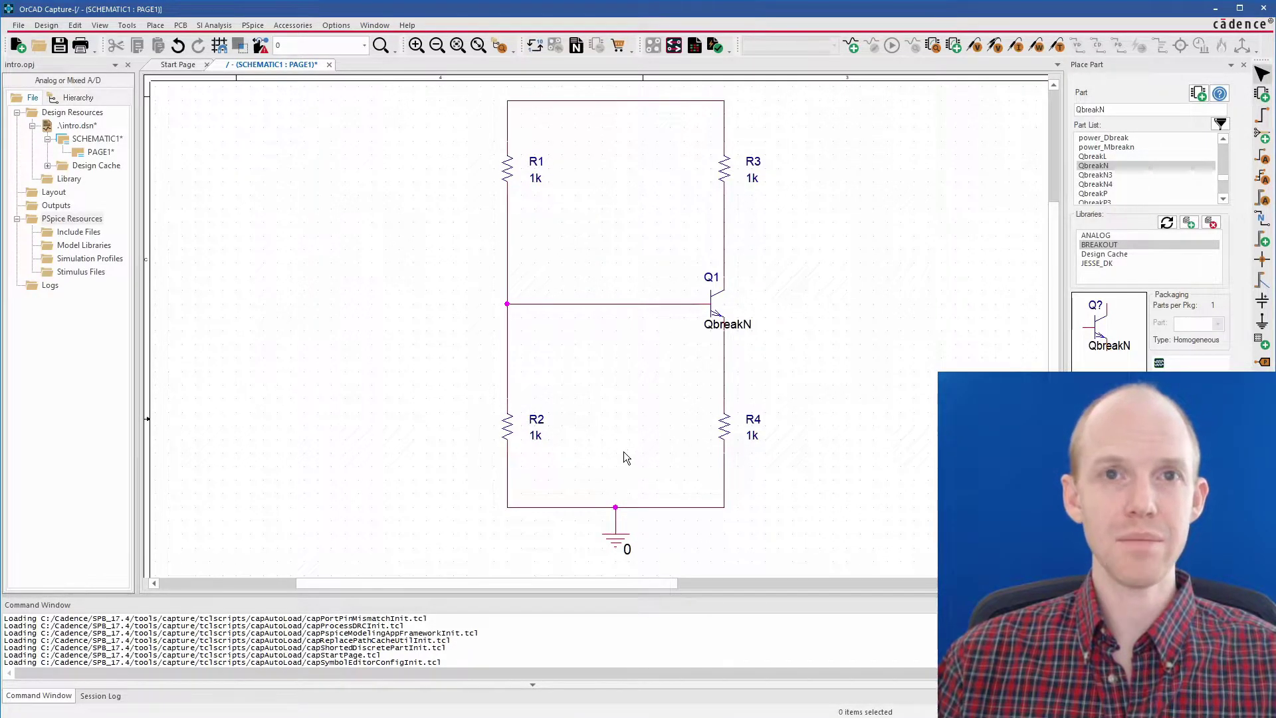
# Drag the R1–R4 labels beside their resistors and move Q1's reference and QbreakN labels to its right
pyautogui.click(530, 163)
pyautogui.moveTo(532, 164); pyautogui.dragTo(528, 175)
pyautogui.moveTo(539, 423)
pyautogui.mouseDown()
pyautogui.moveTo(525, 418)
pyautogui.moveTo(528, 432)
pyautogui.mouseUp()
pyautogui.moveTo(755, 425); pyautogui.dragTo(745, 432)
pyautogui.click(747, 330)
pyautogui.moveTo(746, 330); pyautogui.dragTo(780, 317)
pyautogui.click(712, 277)
pyautogui.moveTo(713, 277); pyautogui.dragTo(747, 298)
pyautogui.moveTo(752, 166); pyautogui.dragTo(749, 174)
pyautogui.click(892, 327)
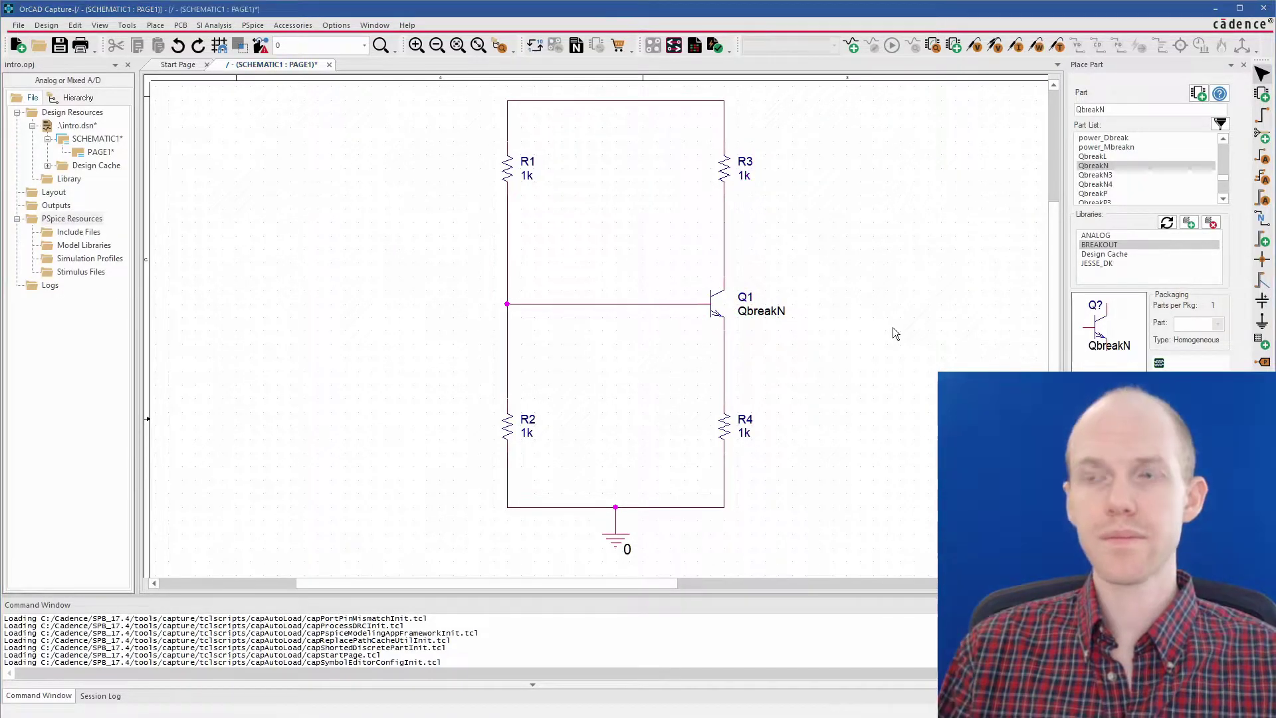
# Rename the R1 reference to R10 and change its value from 1k to 200
pyautogui.doubleClick(528, 165)
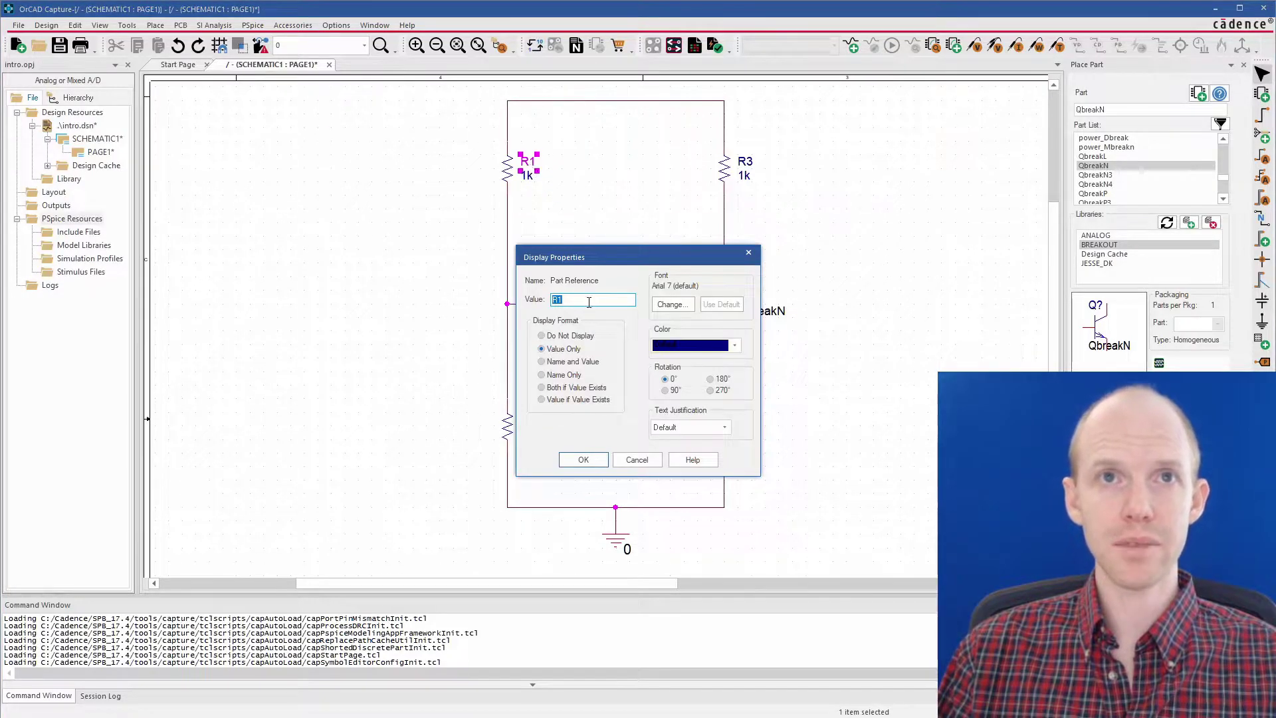
pyautogui.click(589, 303)
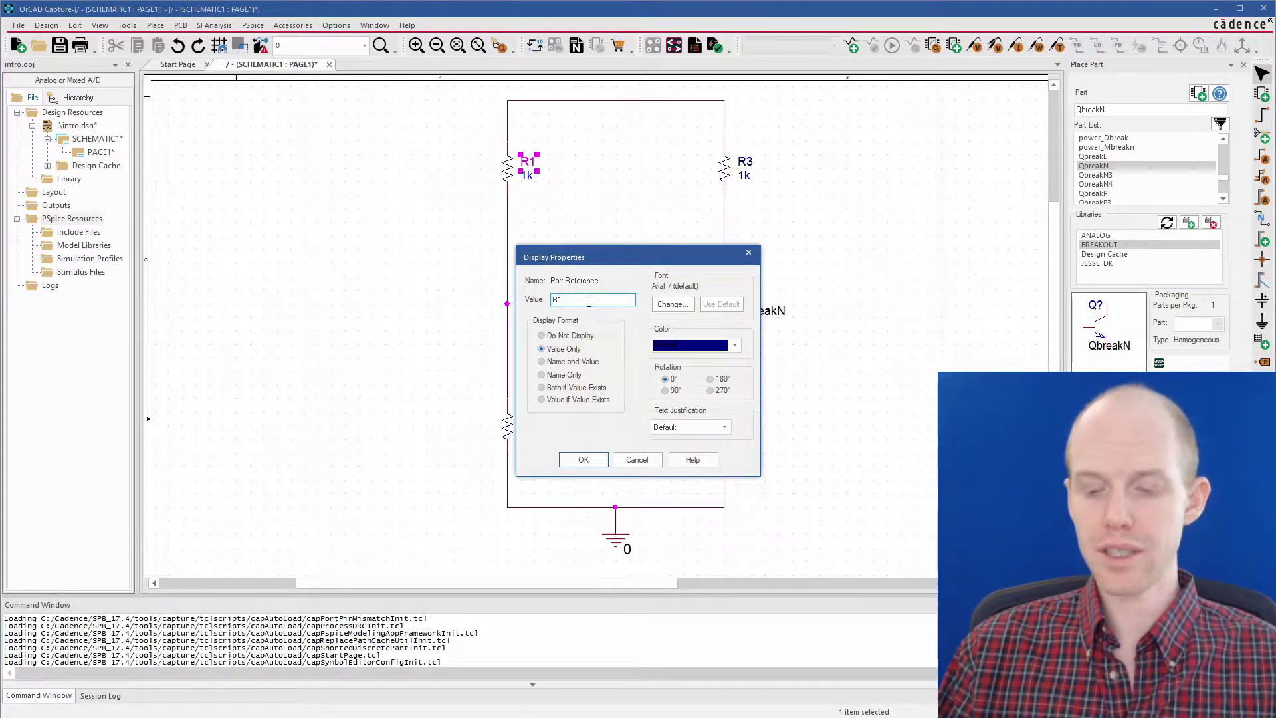
pyautogui.click(582, 460)
pyautogui.click(526, 179)
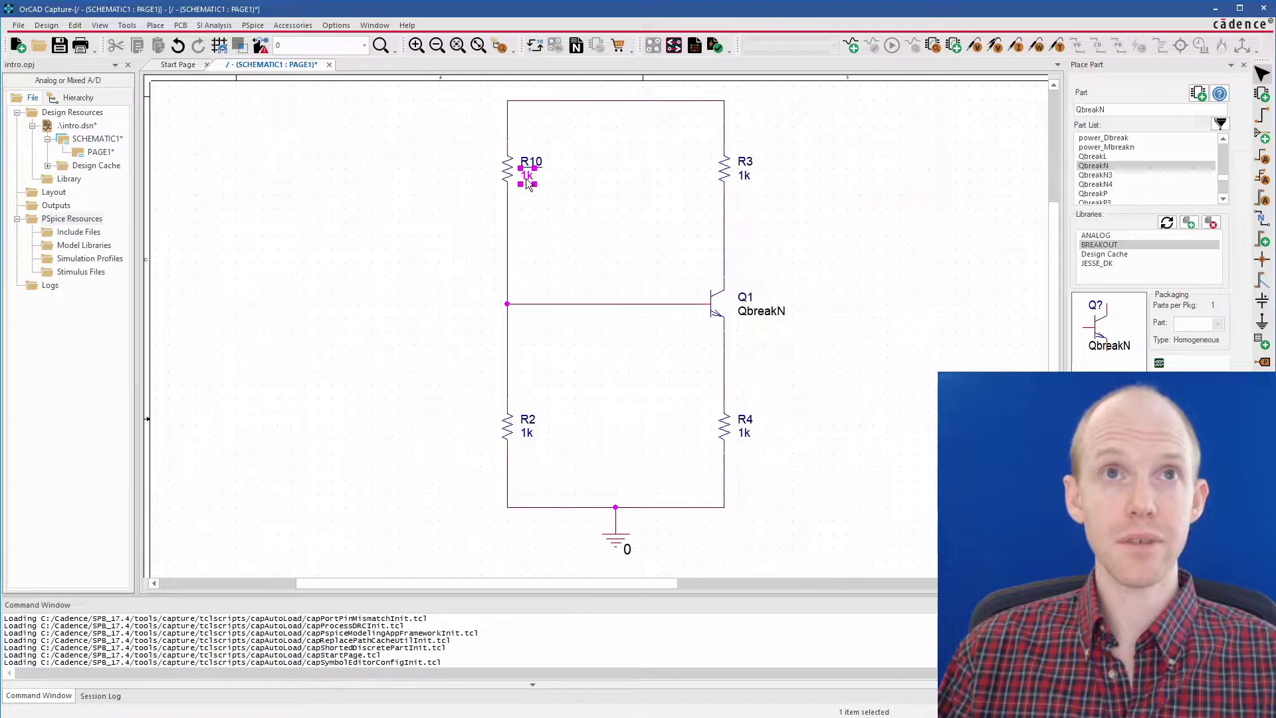
pyautogui.doubleClick(527, 181)
pyautogui.write('200')
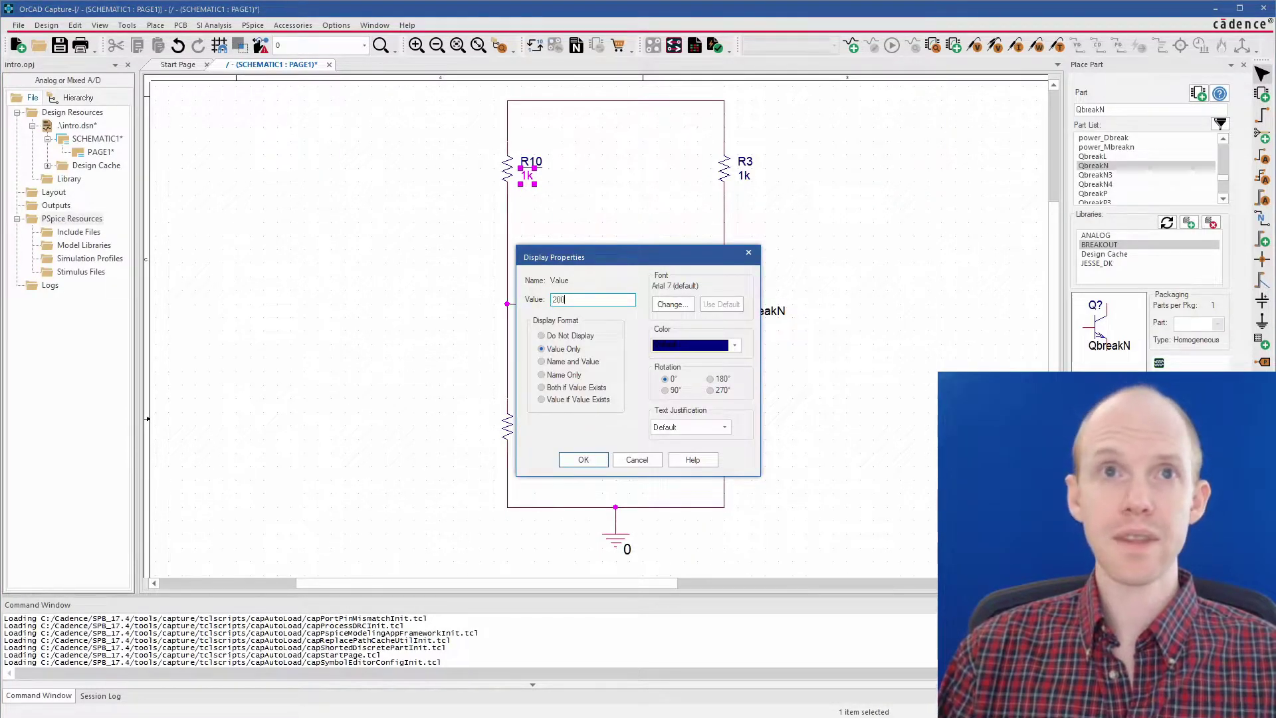
pyautogui.press('Return')
# Remove Q1's QbreakN value label from the schematic
pyautogui.click(572, 219)
pyautogui.click(783, 313)
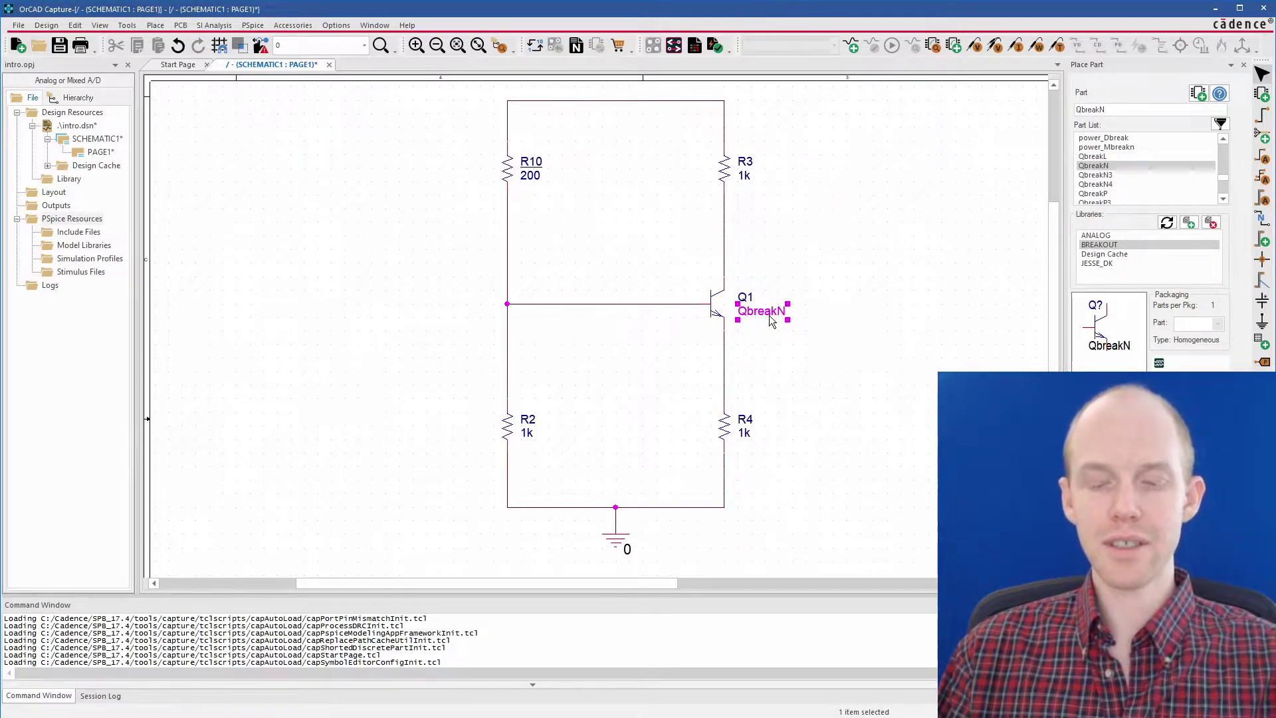
pyautogui.press('Delete')
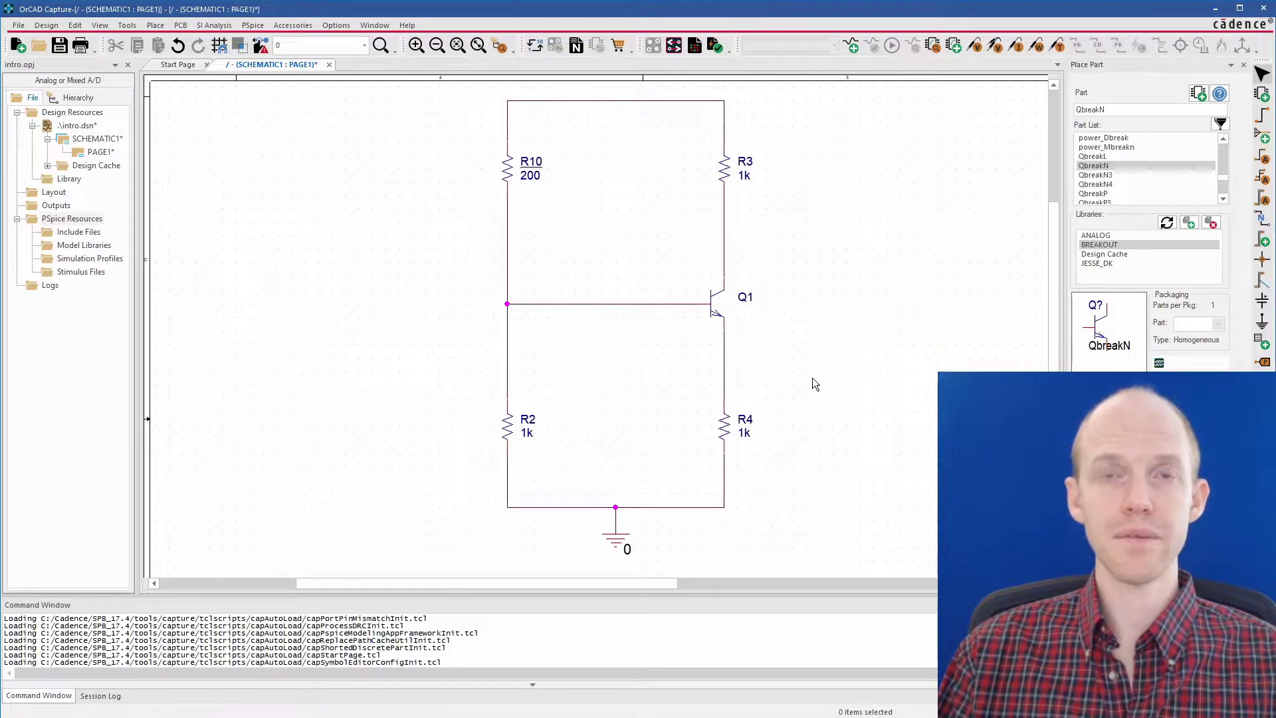
# Set Q1's QbreakN Value property display format to Value Only in the Property Editor
pyautogui.doubleClick(716, 297)
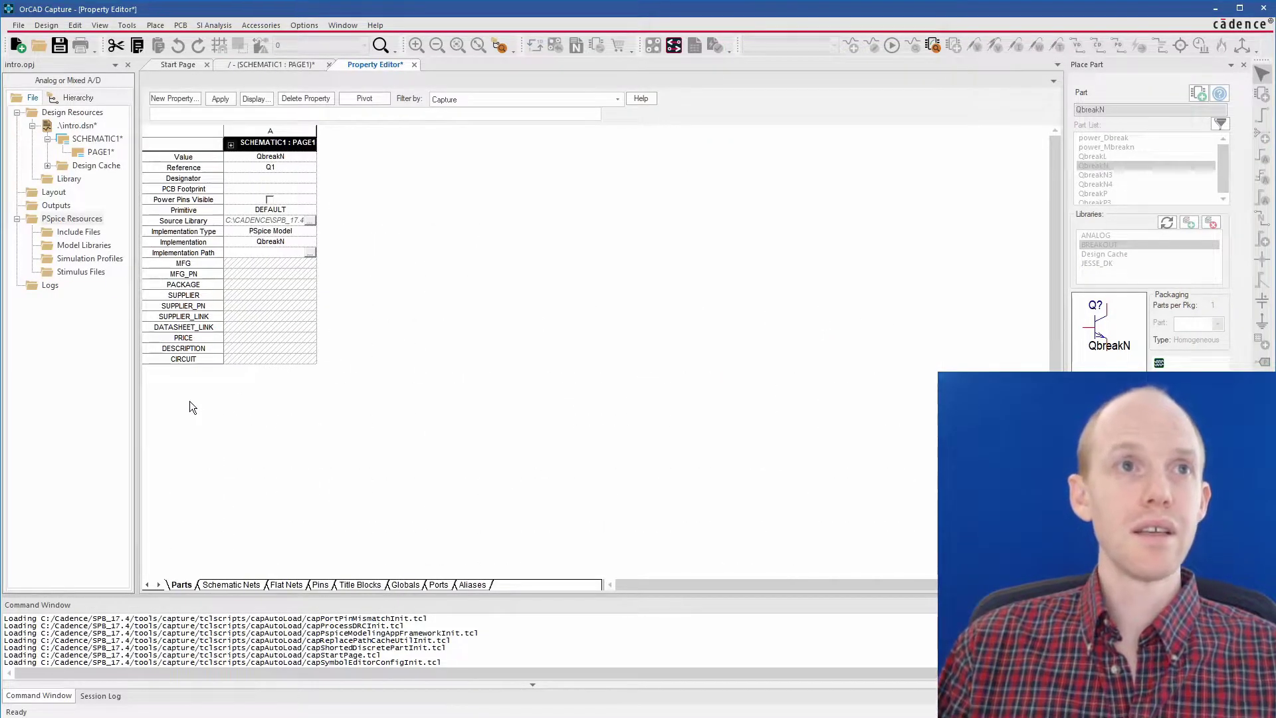
pyautogui.click(184, 156)
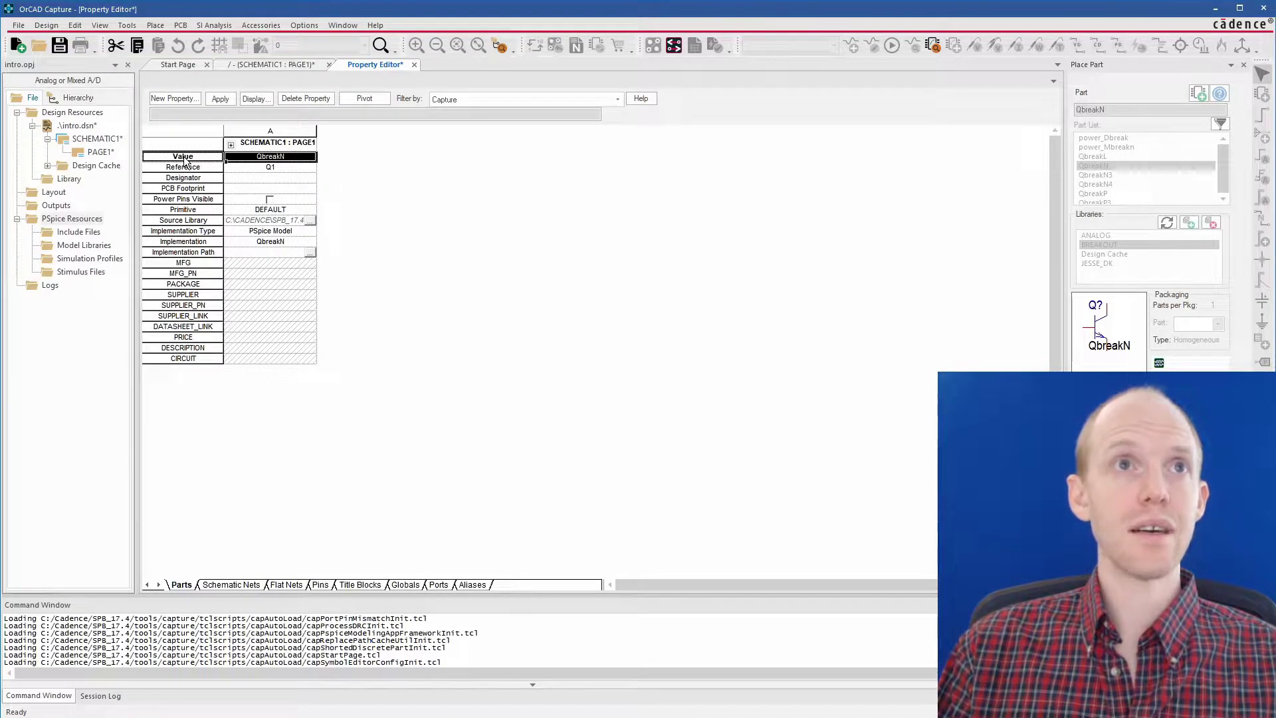
pyautogui.click(363, 98)
pyautogui.click(363, 97)
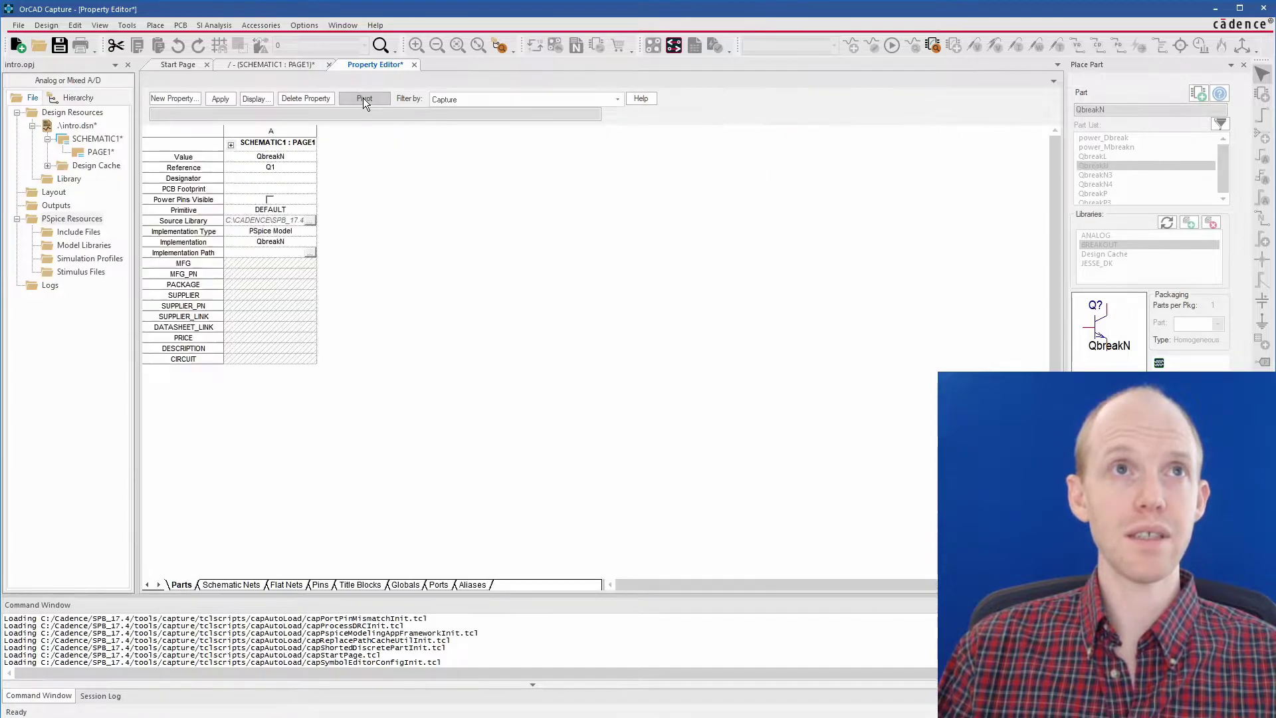
pyautogui.click(182, 167)
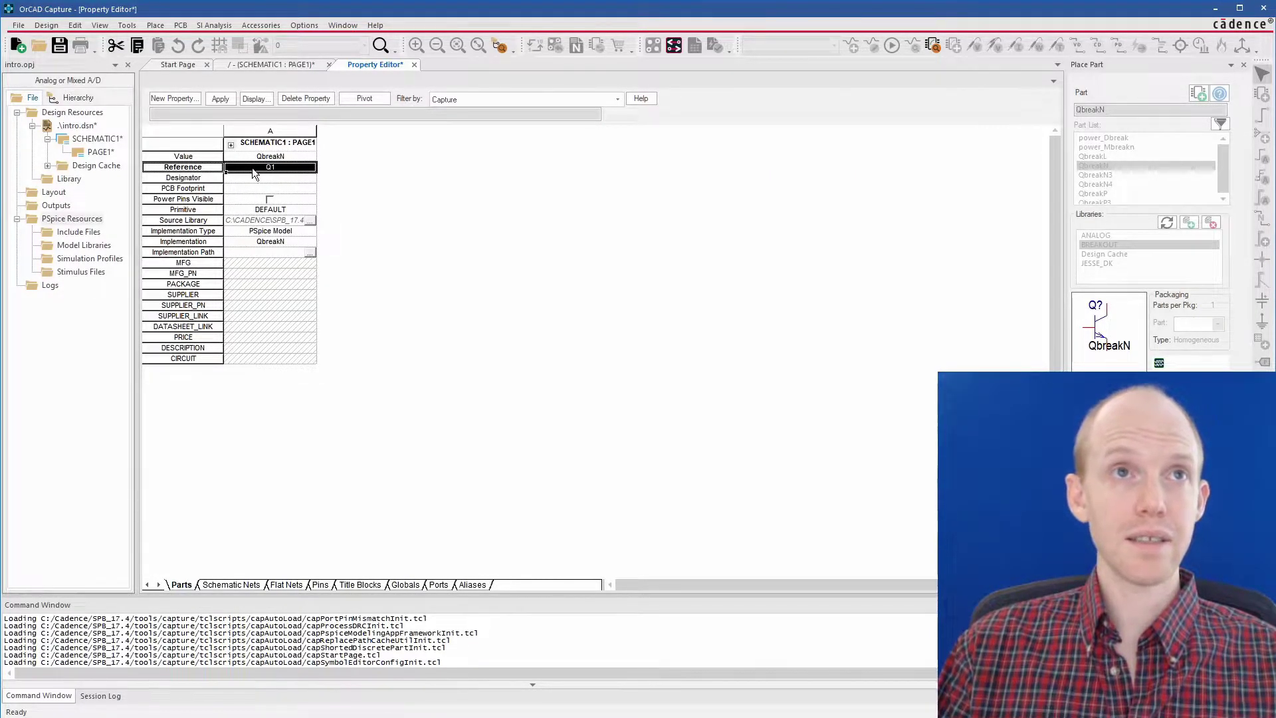
pyautogui.click(189, 157)
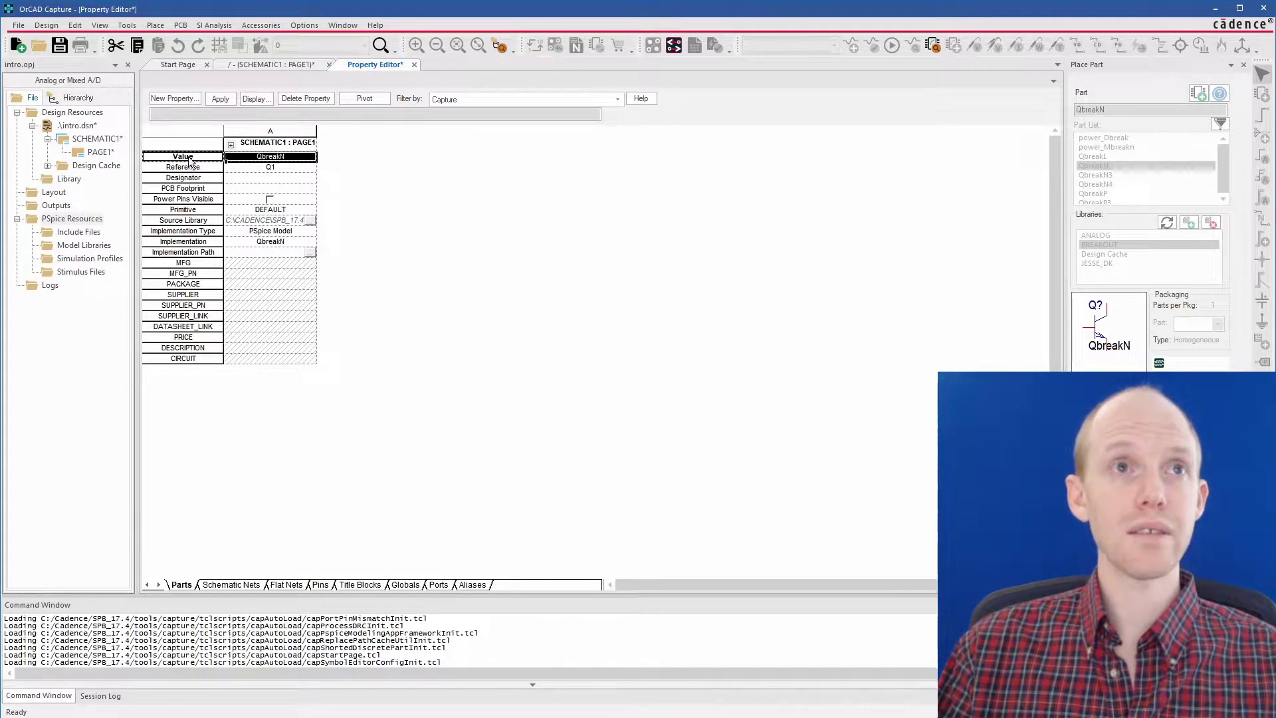
pyautogui.rightClick(187, 162)
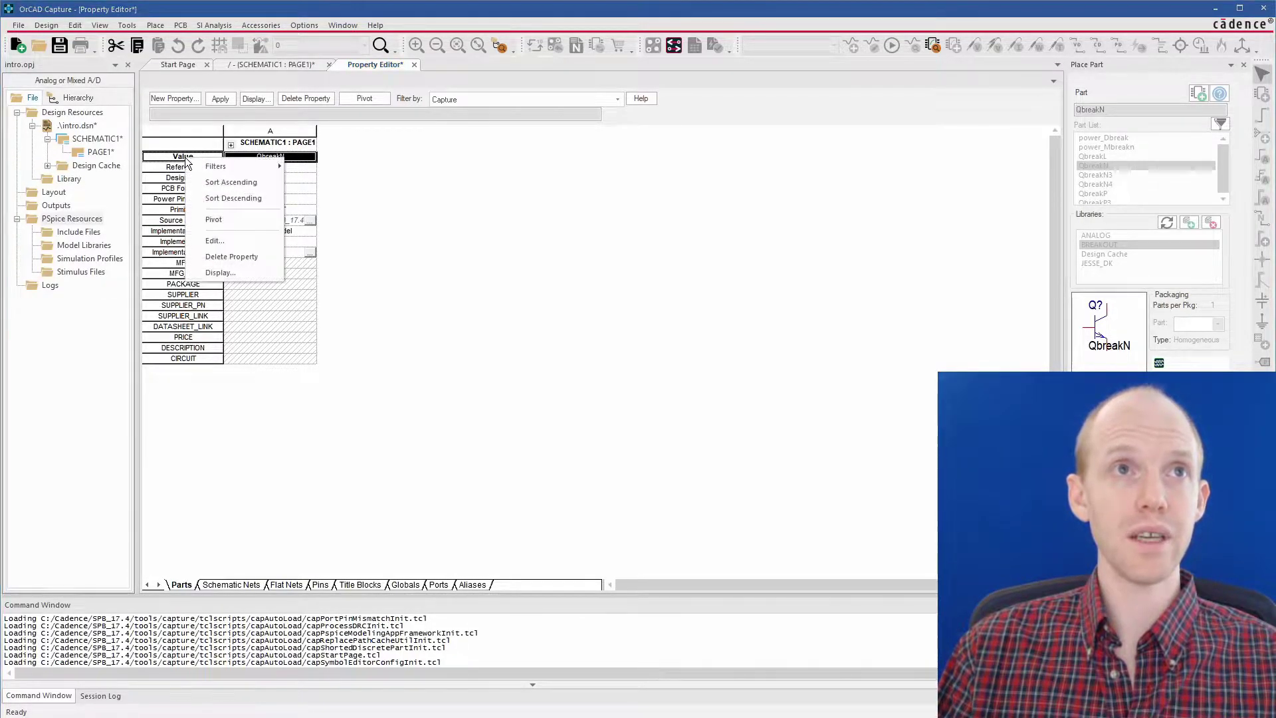
pyautogui.click(222, 274)
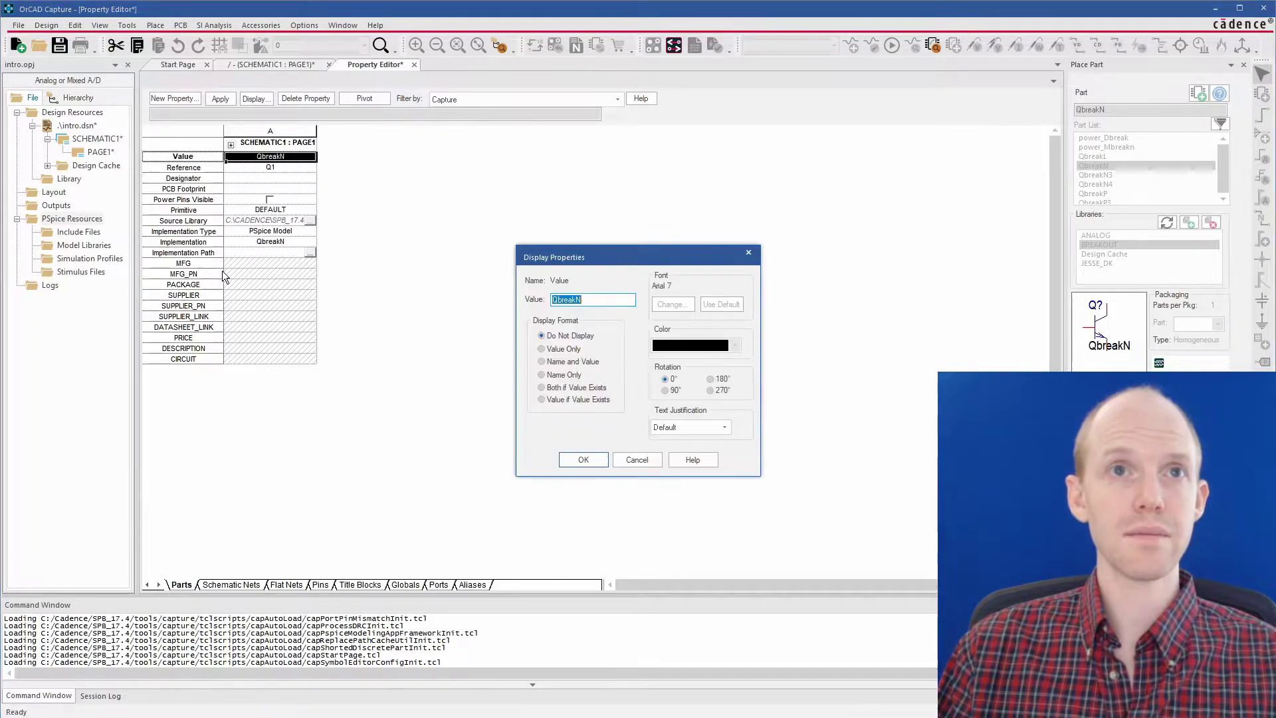
pyautogui.click(542, 349)
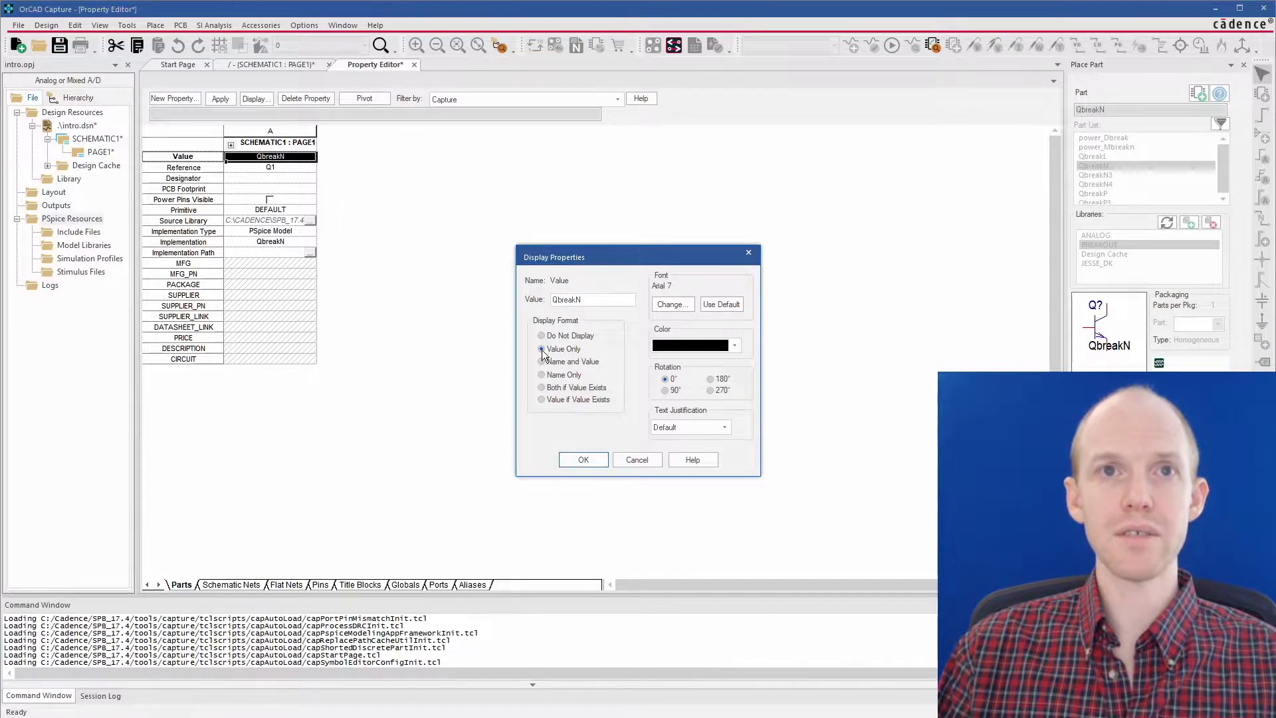
pyautogui.click(584, 459)
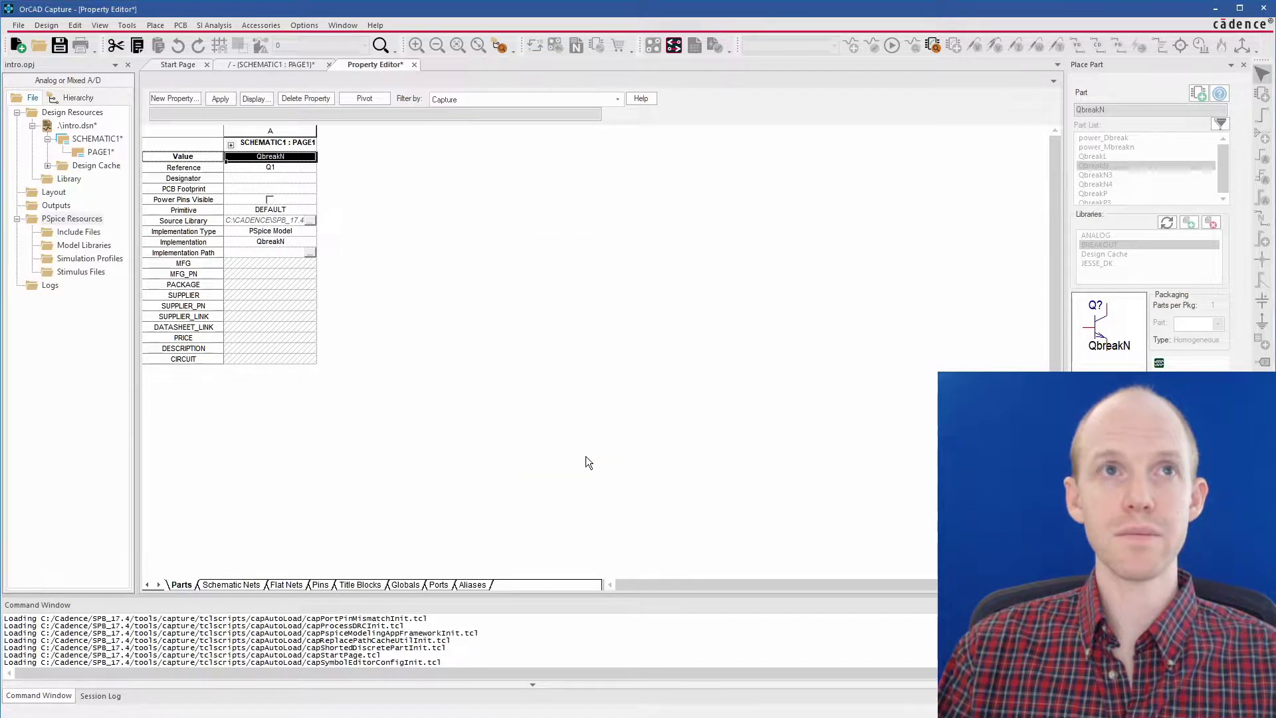
# Move the QbreakN label up beside Q1 on the schematic
pyautogui.click(414, 65)
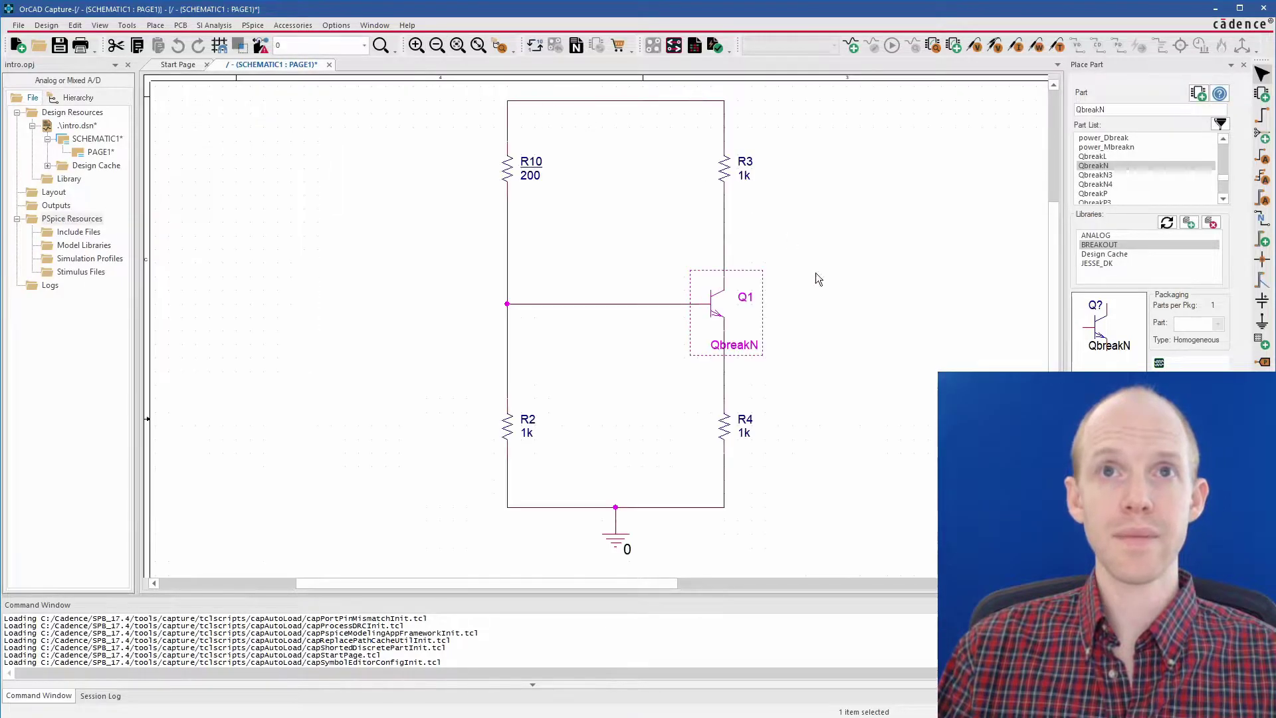
pyautogui.moveTo(756, 345); pyautogui.dragTo(778, 298)
pyautogui.click(837, 340)
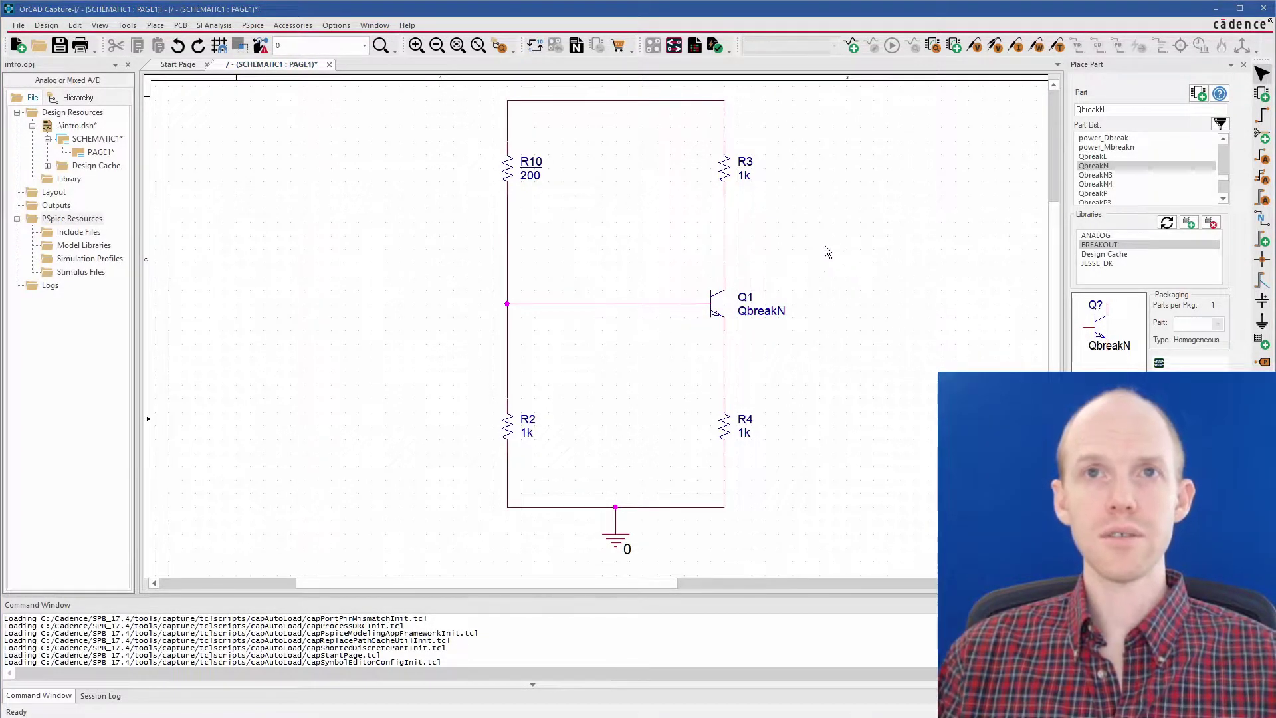
# Mirror Q1 horizontally and vertically and back, then rotate it 90 degrees twice
pyautogui.click(718, 300)
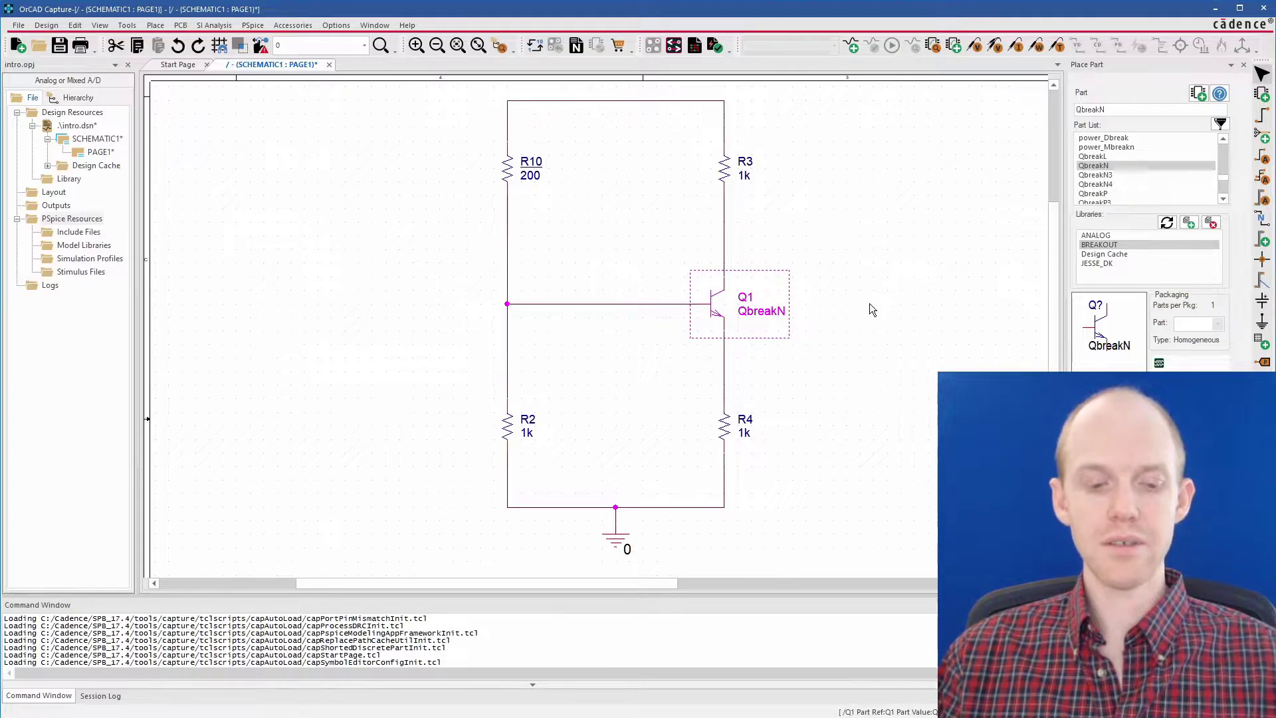
pyautogui.press('h')
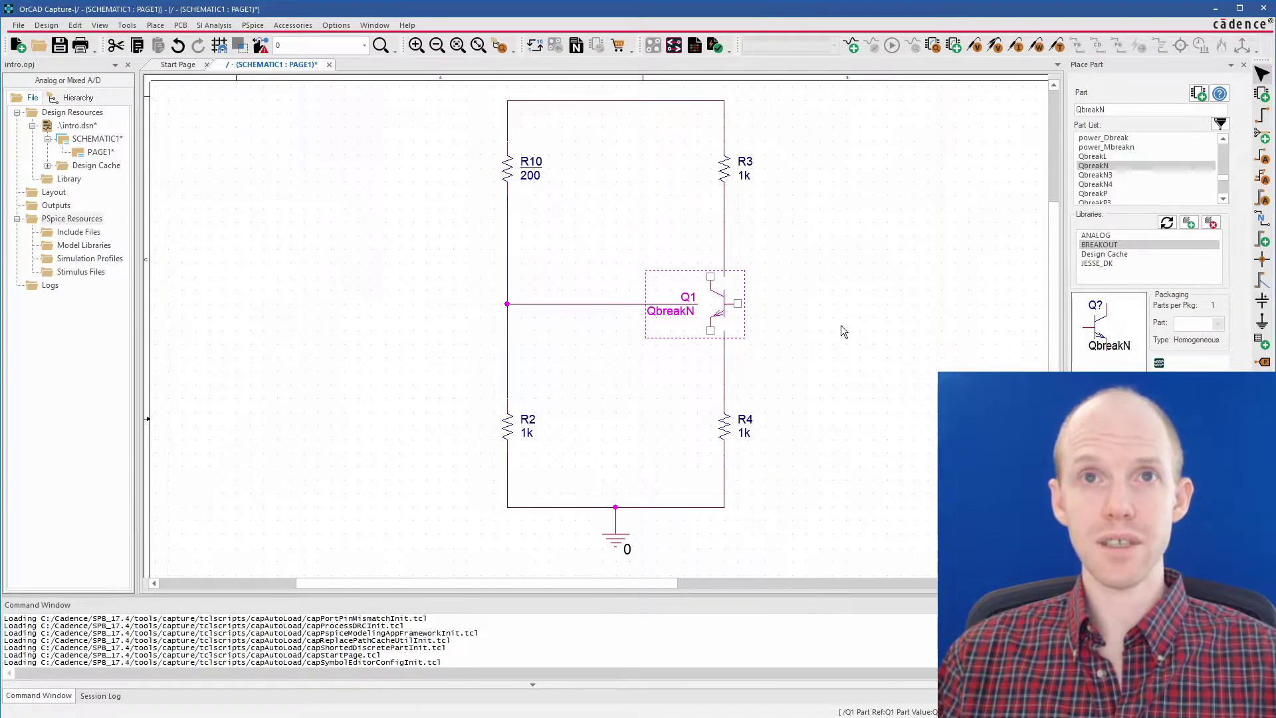
pyautogui.press('h')
pyautogui.press('v')
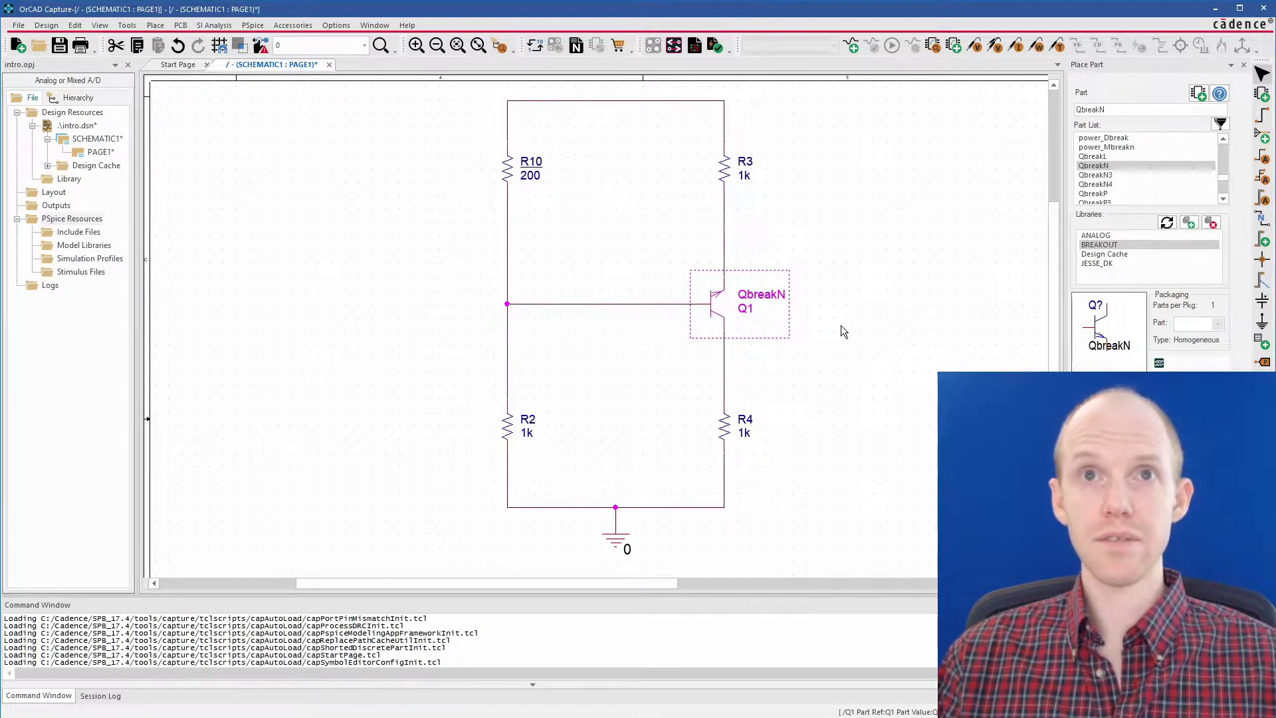
pyautogui.press('v')
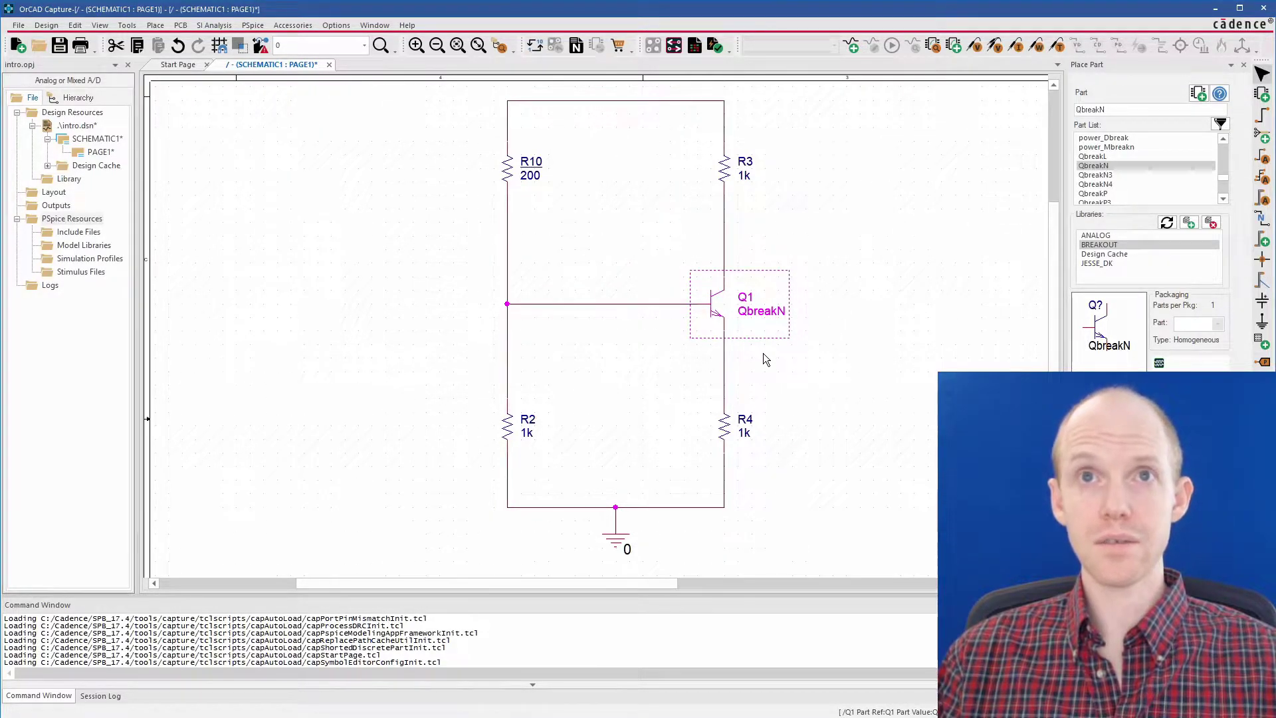
pyautogui.press('r')
pyautogui.press('r')
pyautogui.press('r')
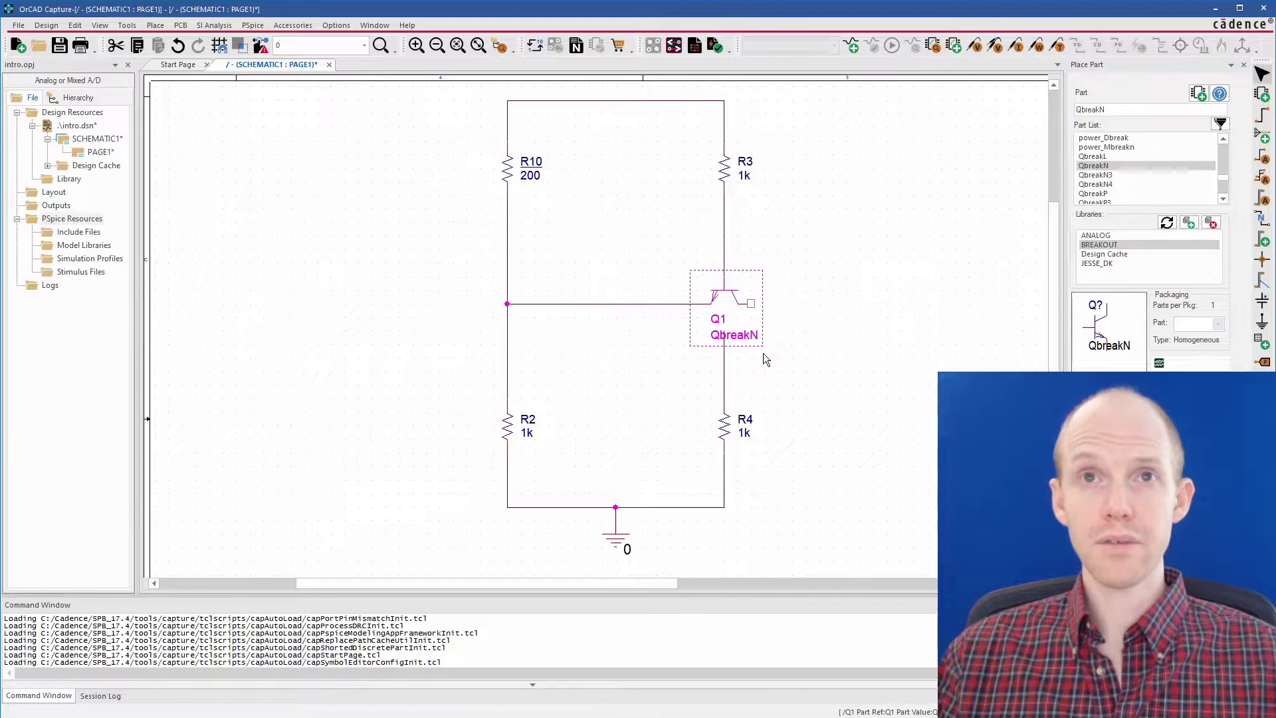
pyautogui.press('r')
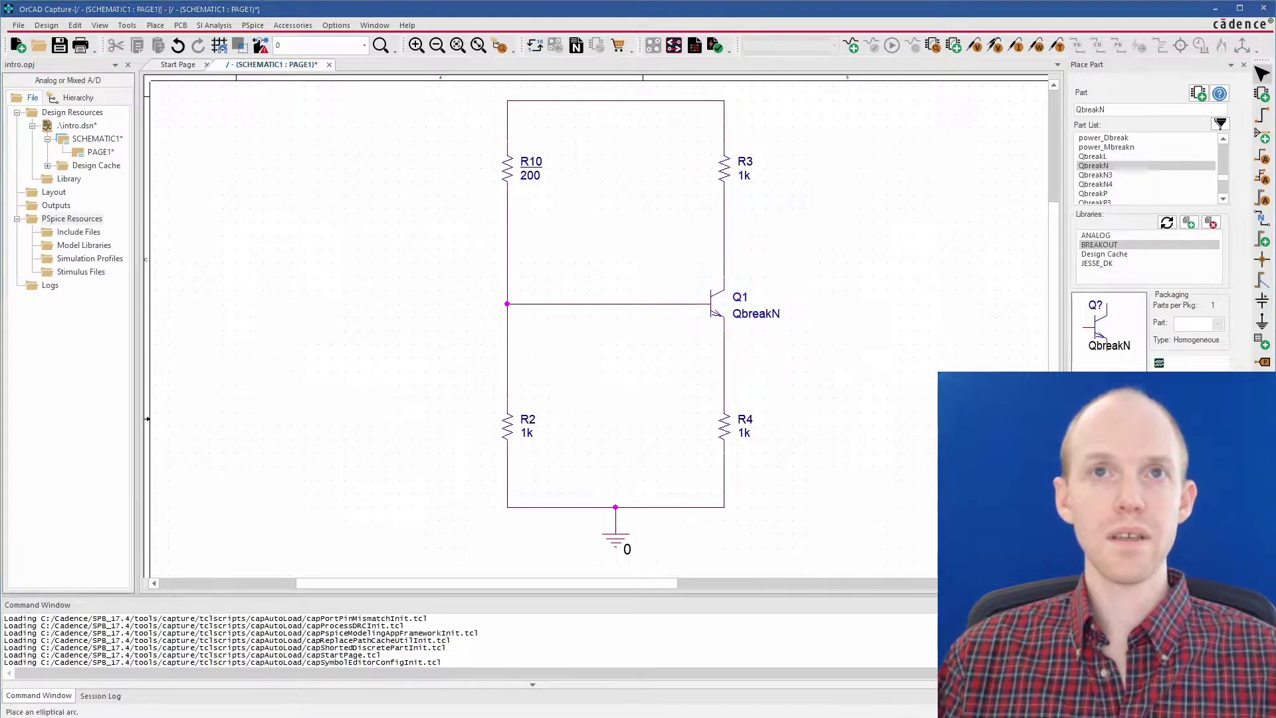
# Place a VCC net alias on the amplifier's top supply wire
pyautogui.click(617, 230)
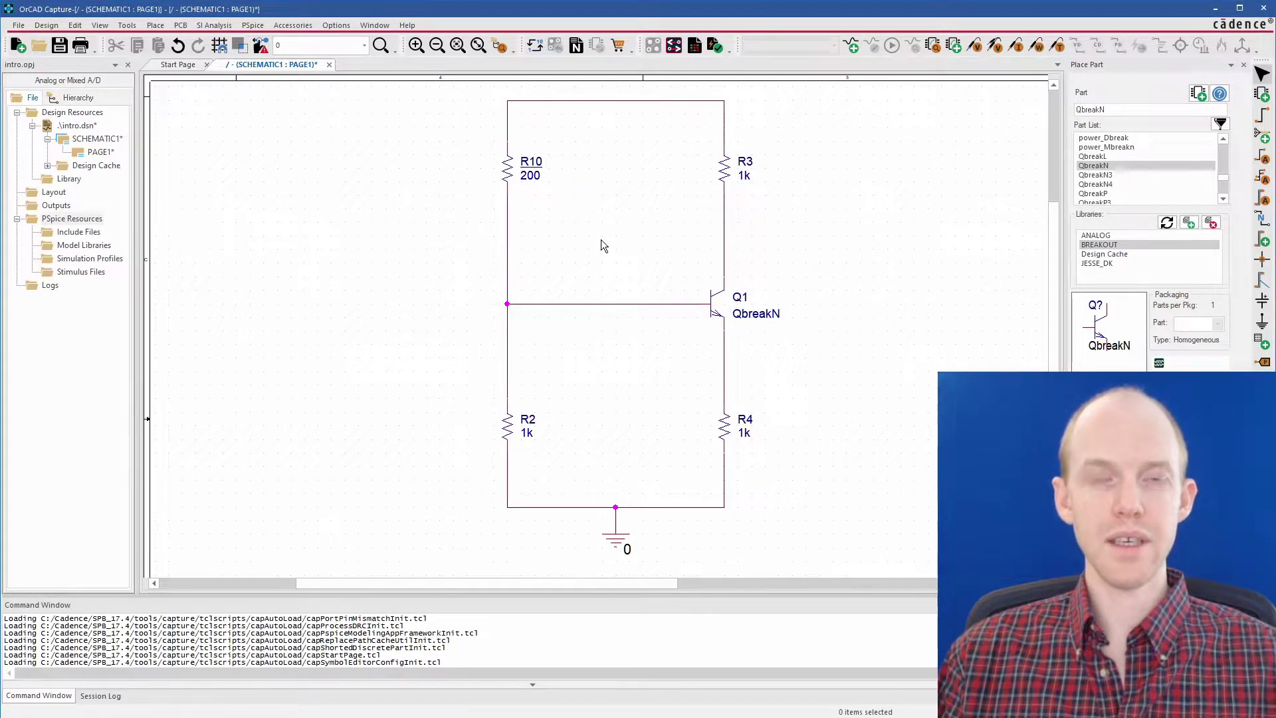
pyautogui.press('n')
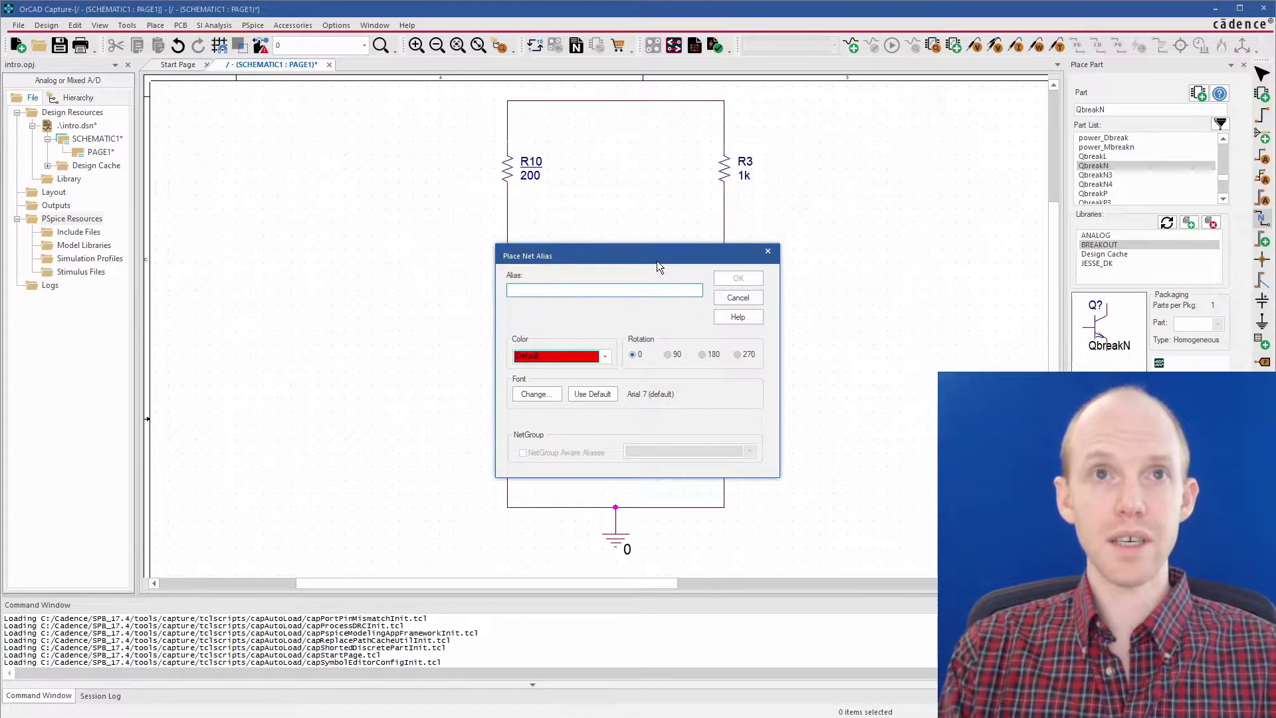
pyautogui.write('VCC')
pyautogui.press('Return')
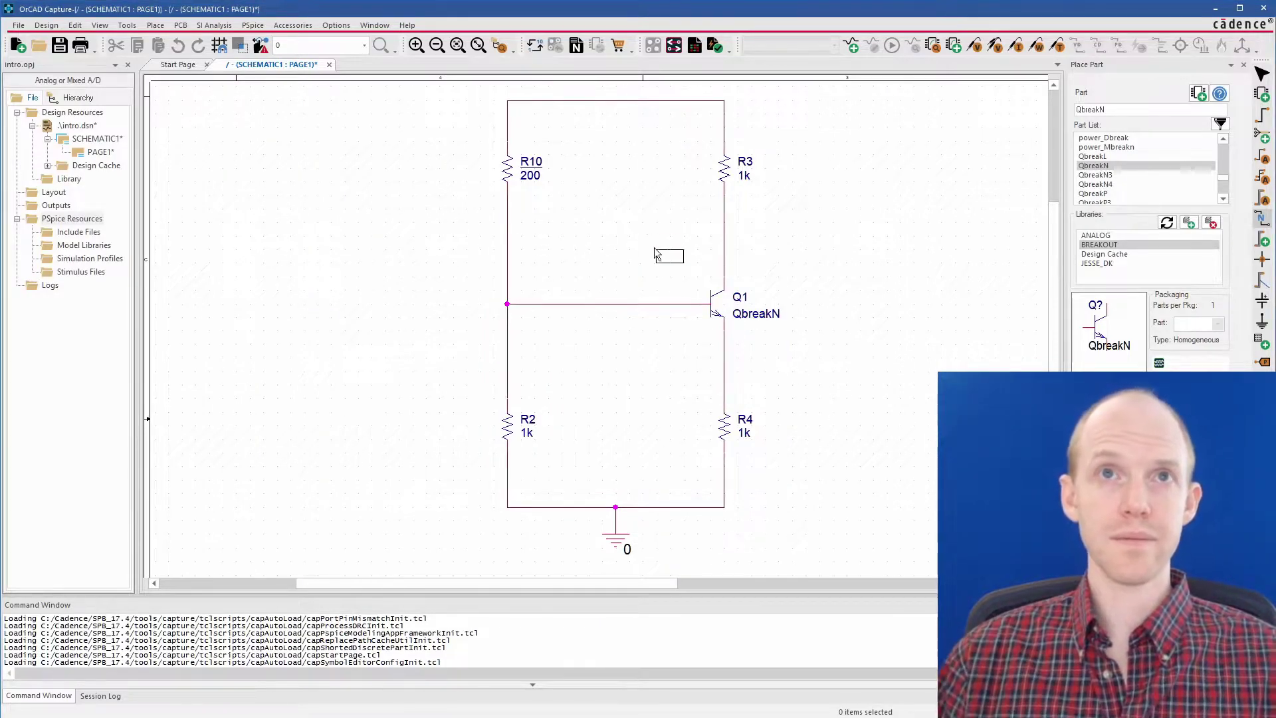
pyautogui.click(585, 98)
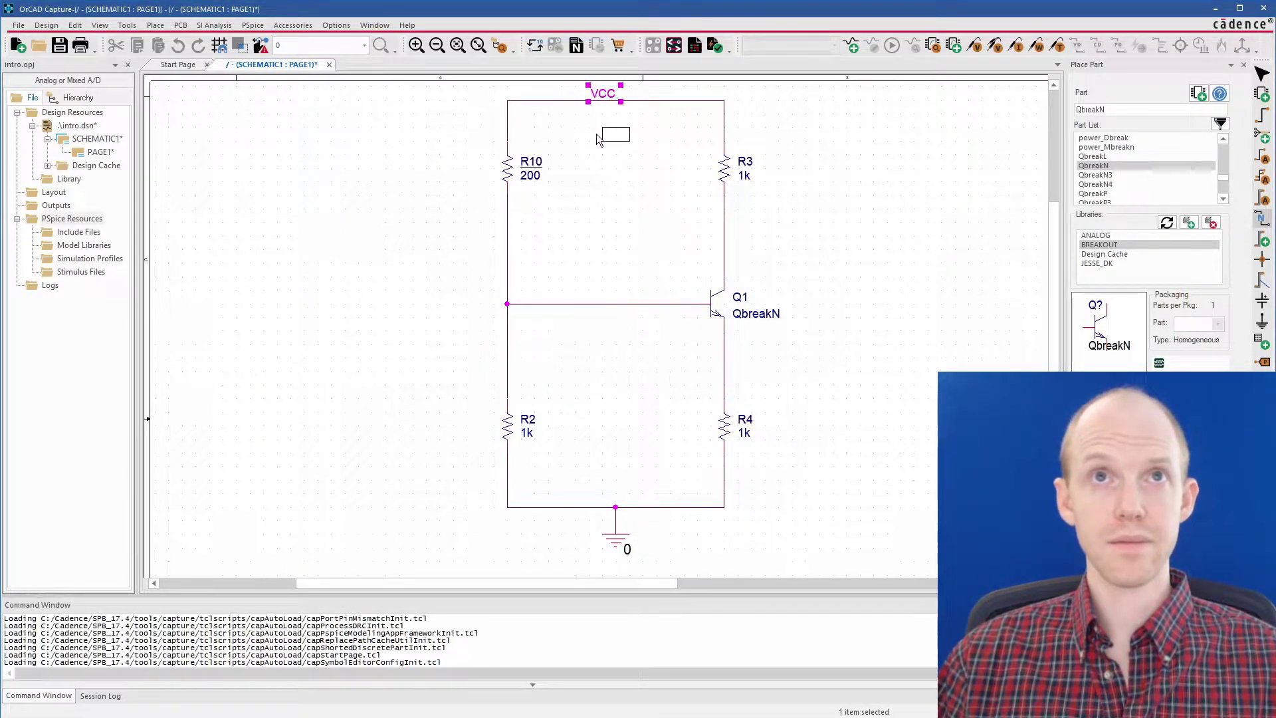
pyautogui.press('Escape')
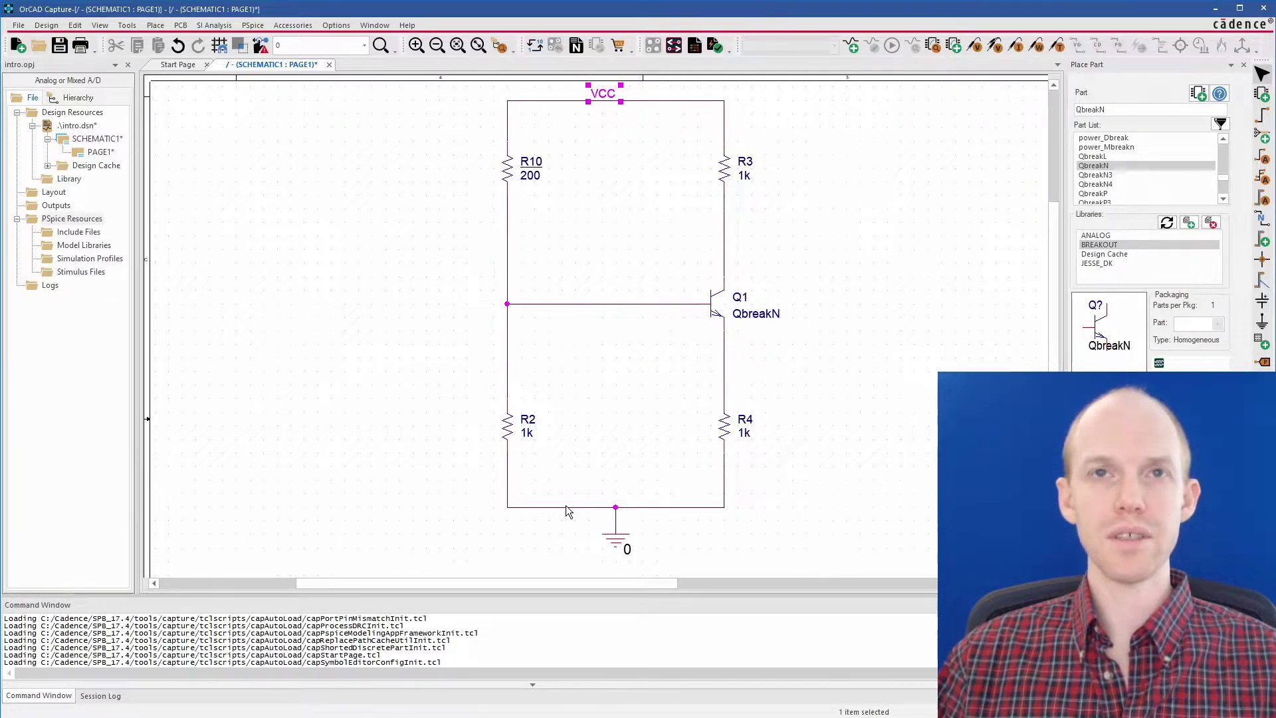
pyautogui.click(585, 238)
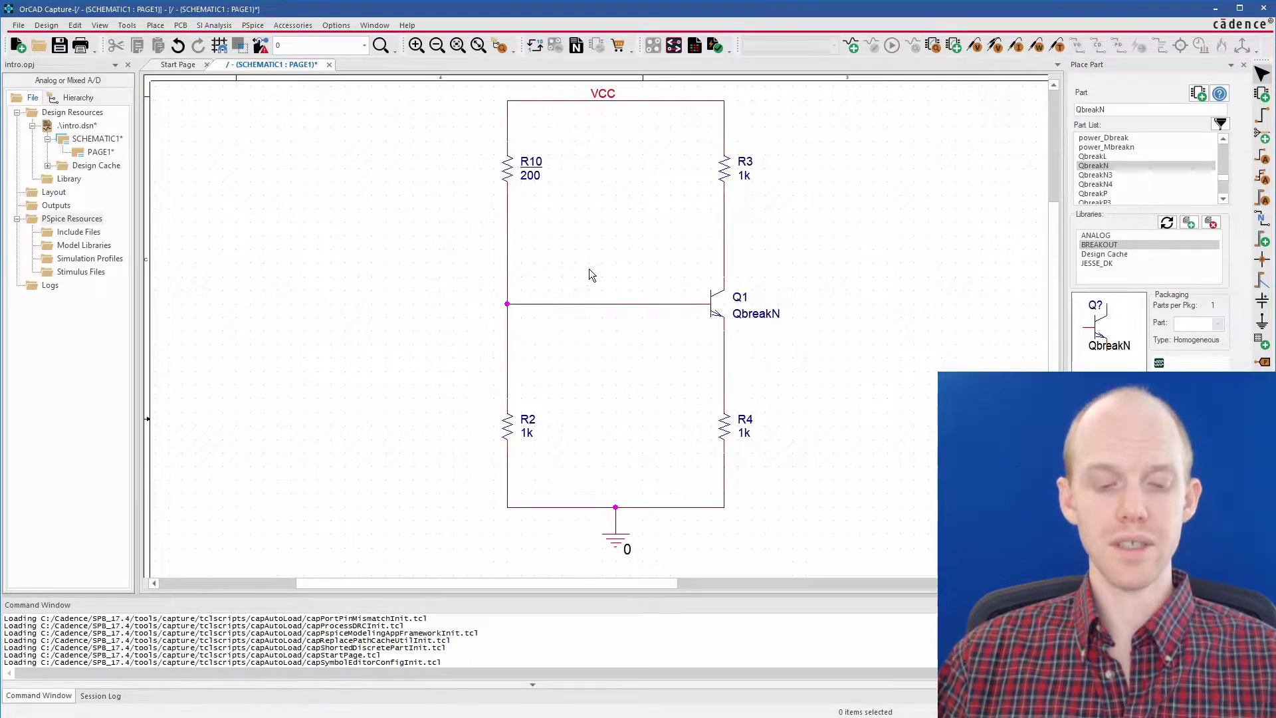
# Label the base wire at the R10–R2 junction with a Q1_B net alias
pyautogui.write('n')
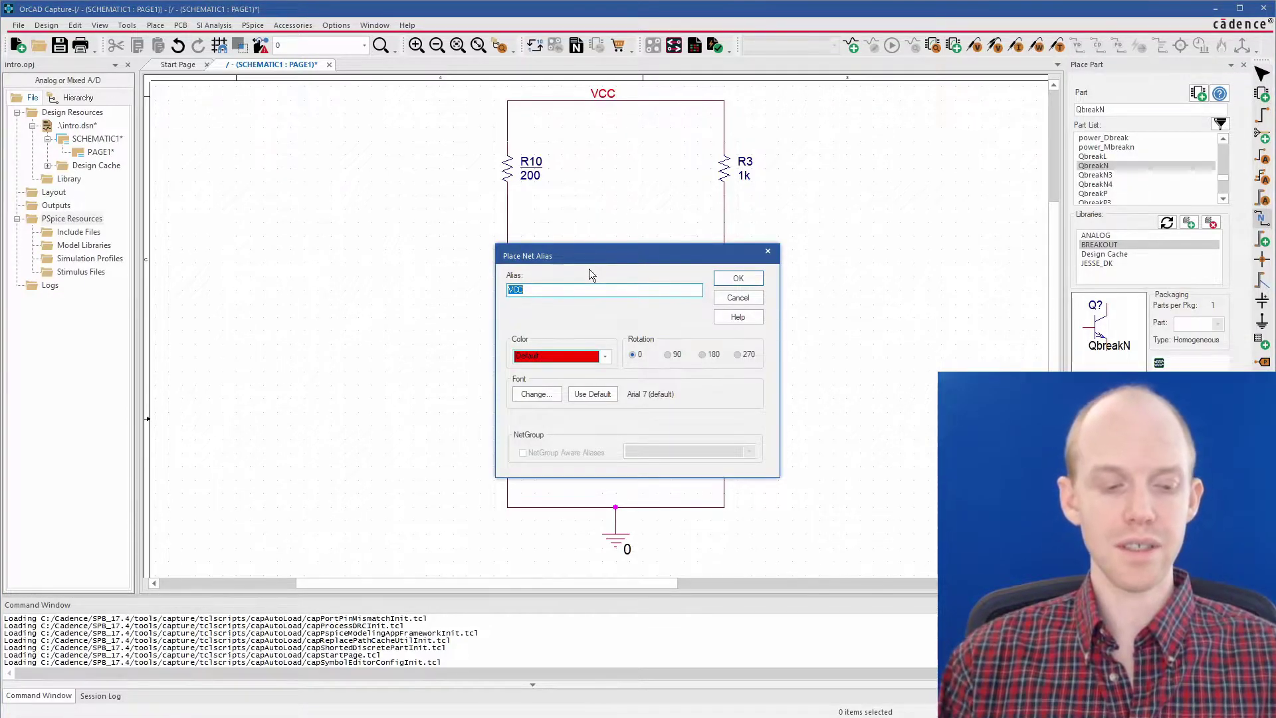
pyautogui.write('Q1')
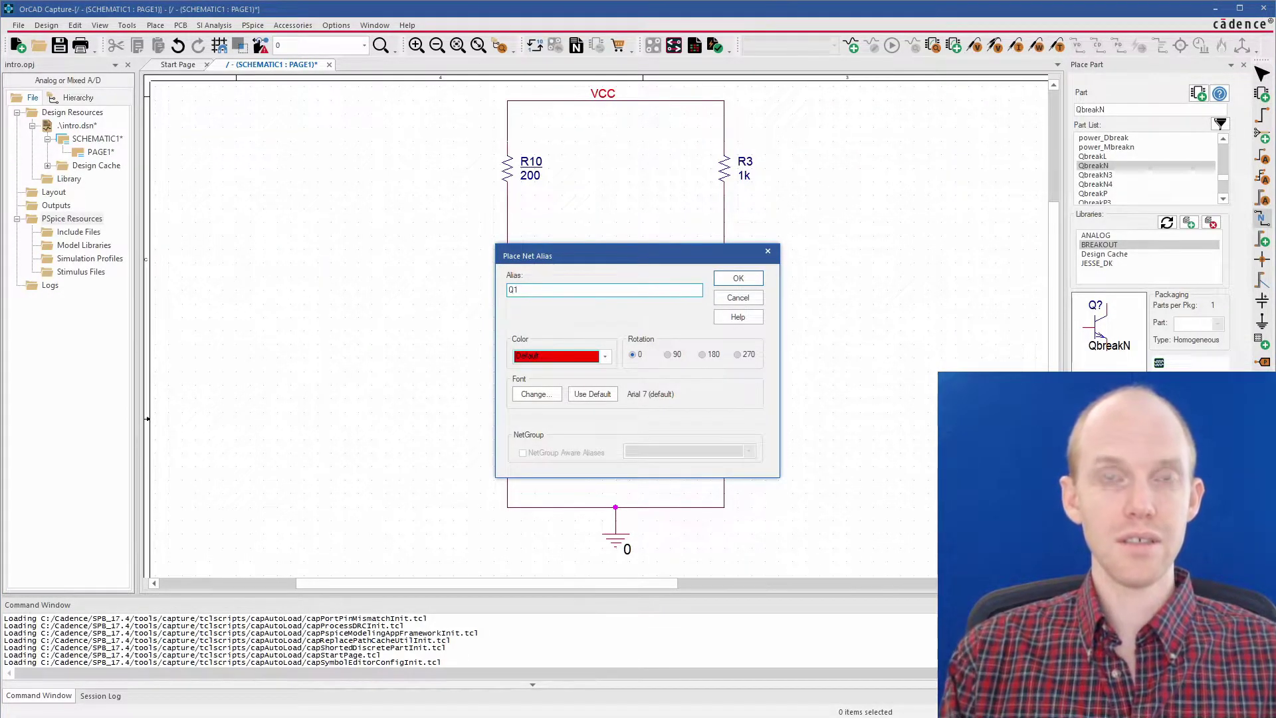
pyautogui.write('_B')
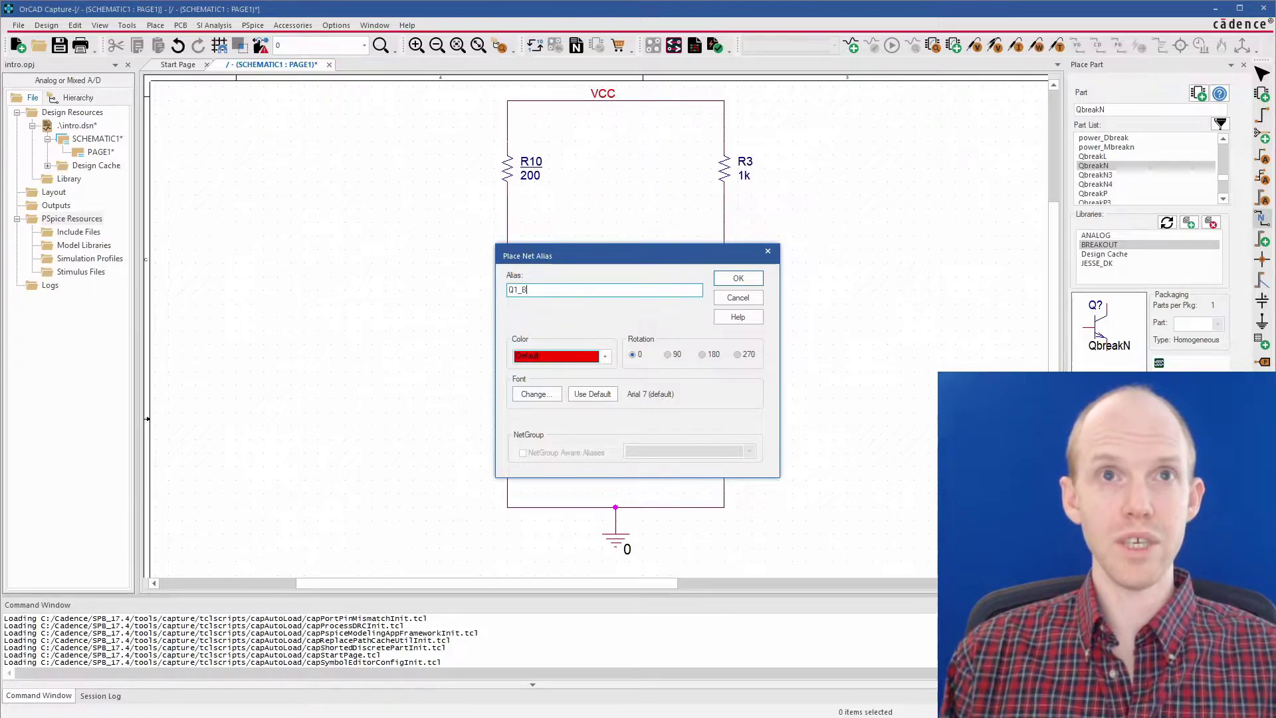
pyautogui.press('Return')
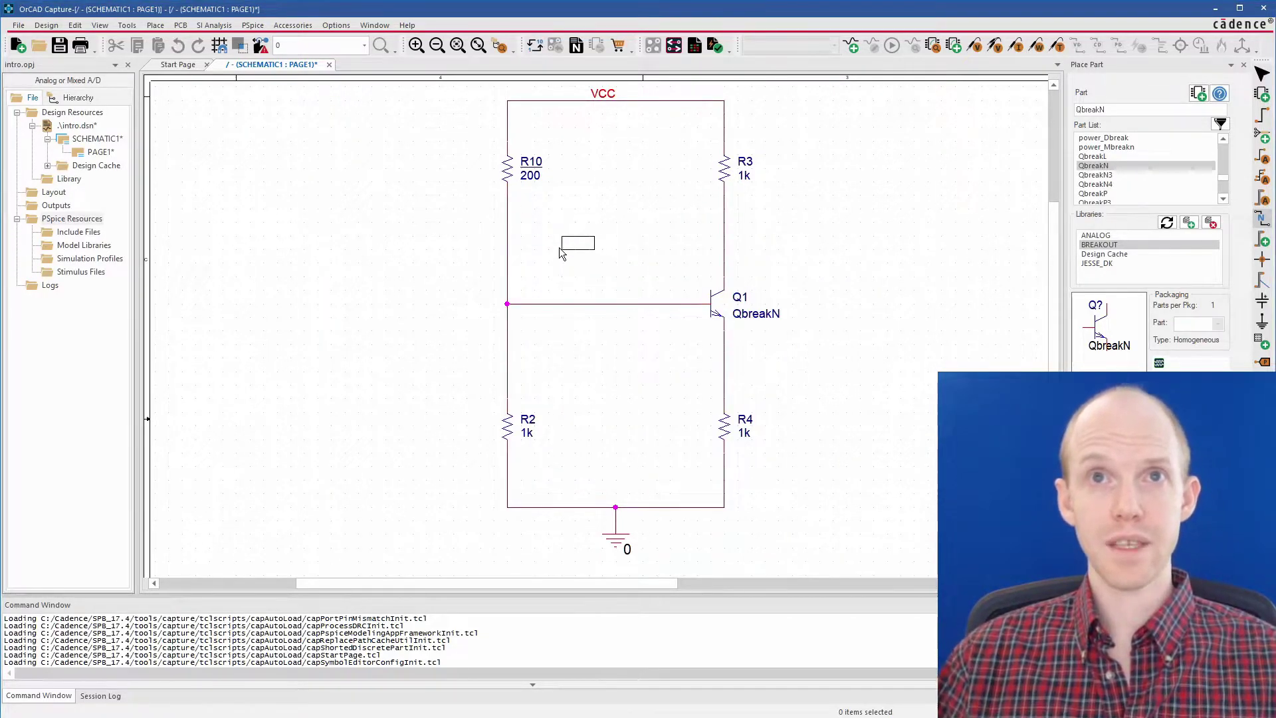
pyautogui.click(507, 303)
pyautogui.press('Escape')
pyautogui.click(588, 333)
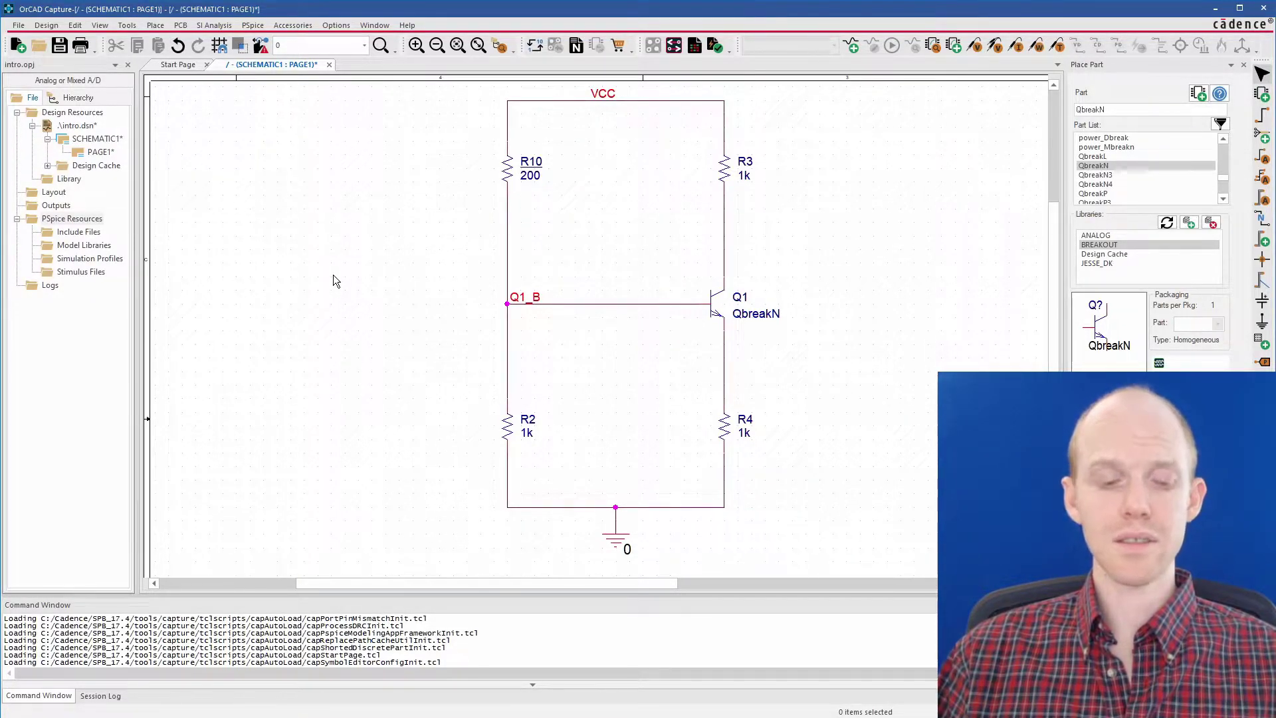
# Place a 'Common Emitter Amplifier' text label to the right of R3
pyautogui.press('t')
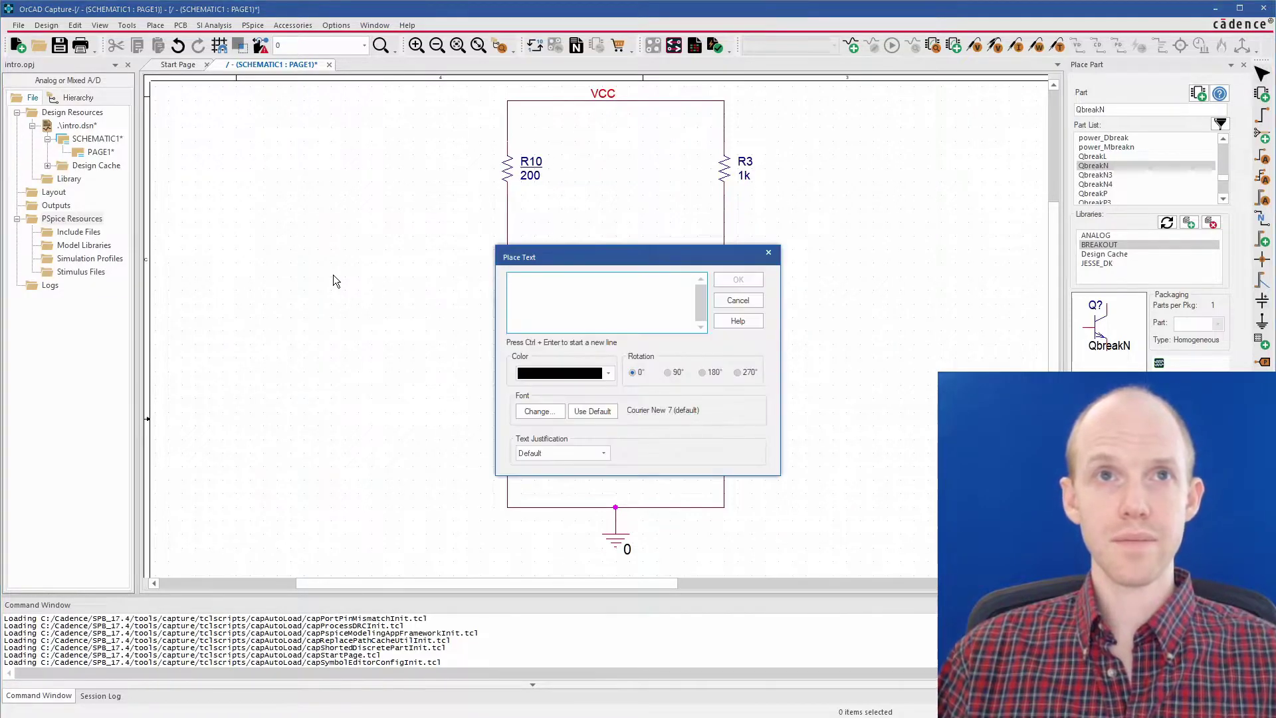
pyautogui.moveTo(633, 257); pyautogui.dragTo(831, 267)
pyautogui.write('Common E')
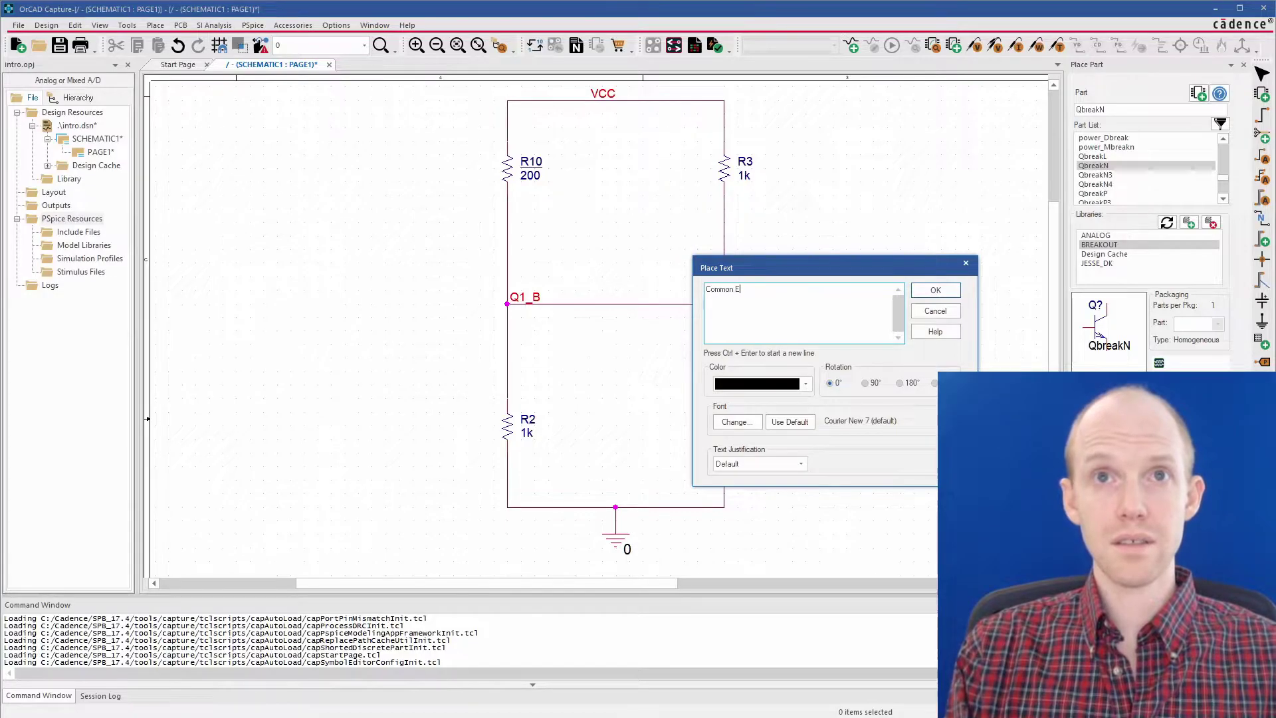
pyautogui.write('mitter A')
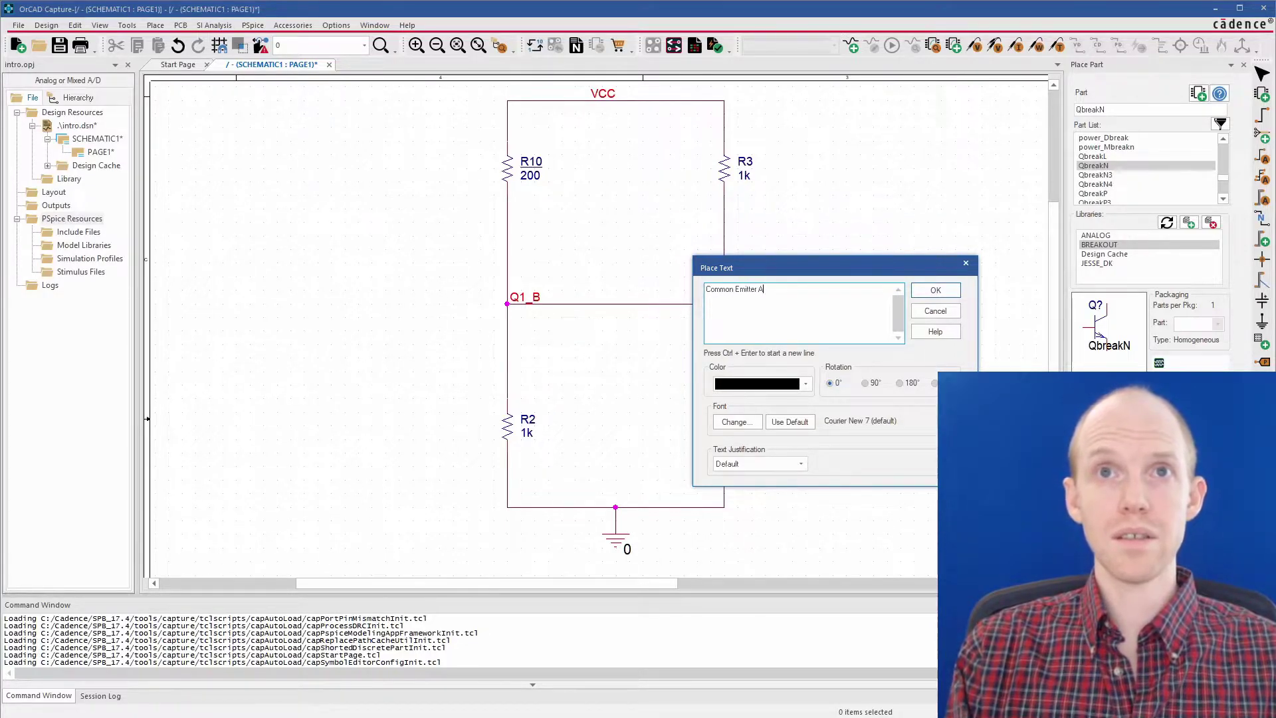
pyautogui.write('mplifier')
pyautogui.press('Return')
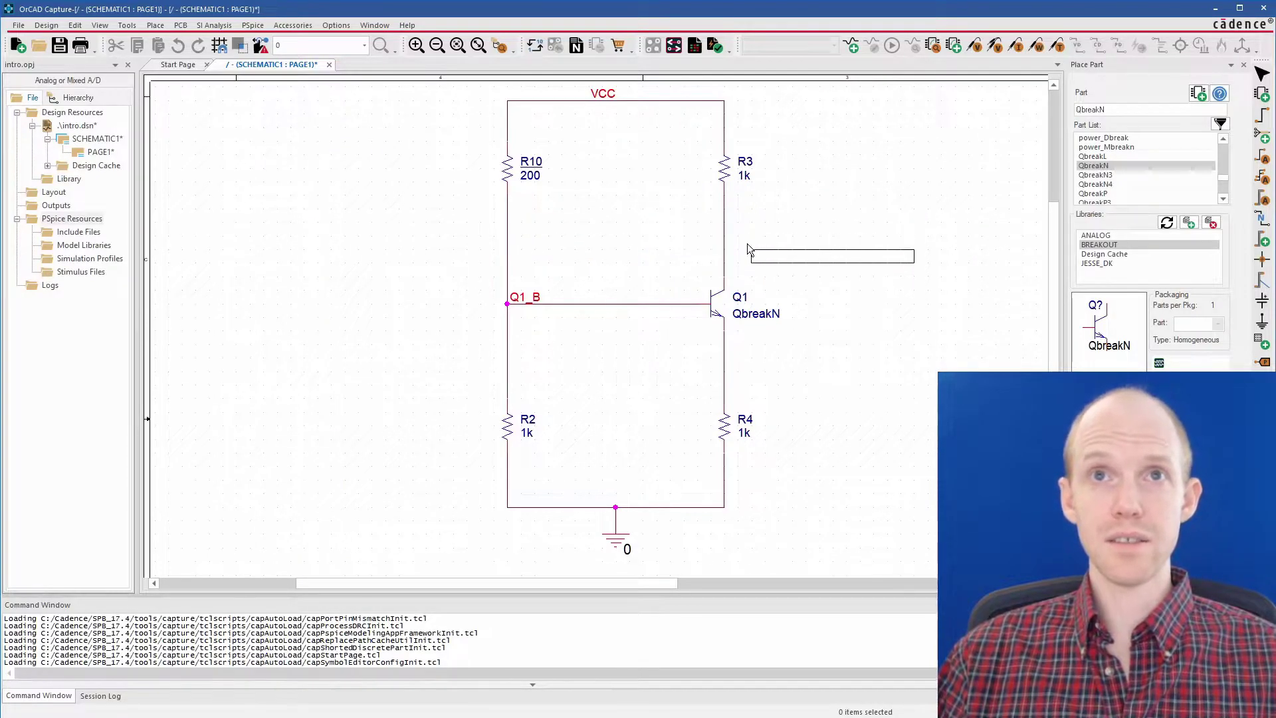
pyautogui.click(765, 243)
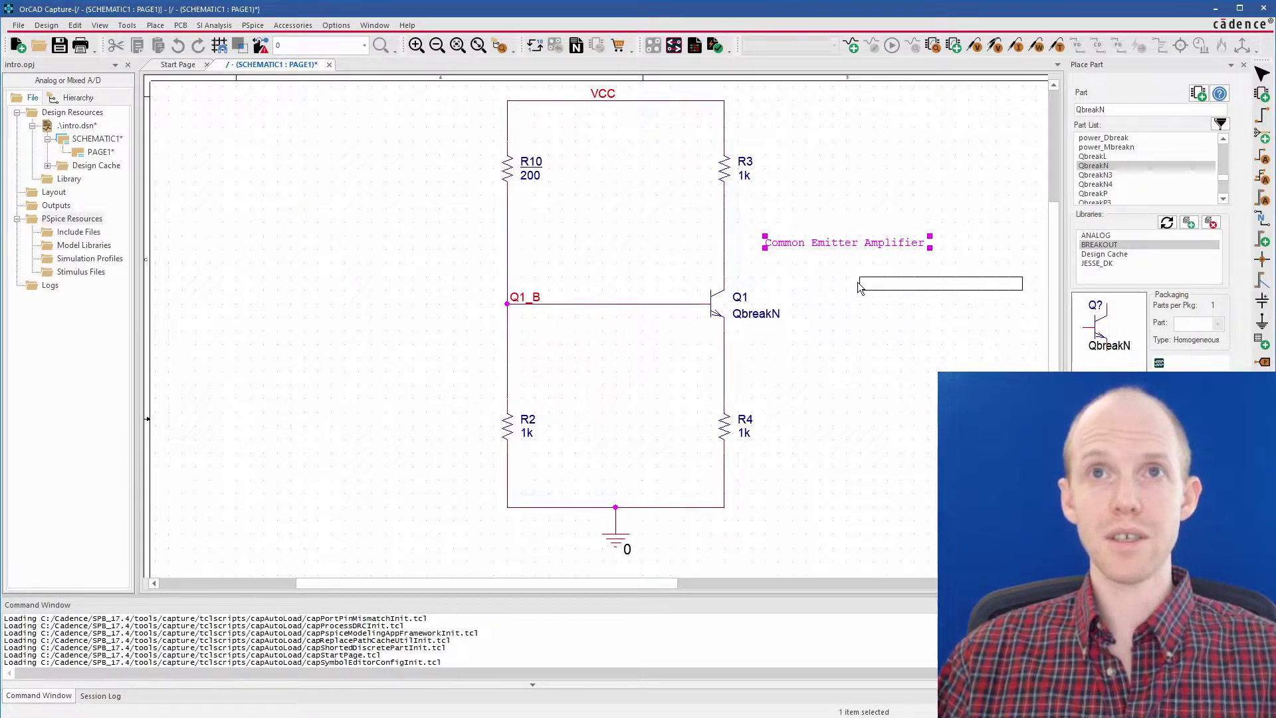
pyautogui.hotkey('ctrl', 'z')
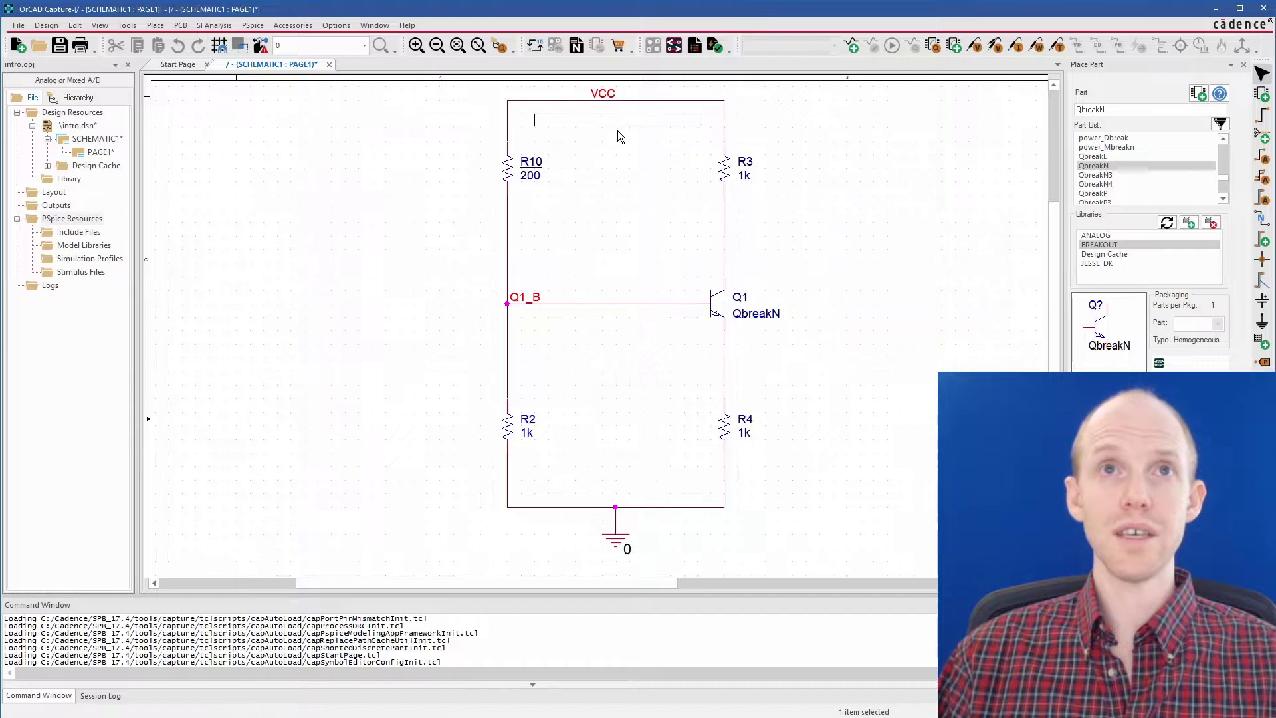
pyautogui.click(843, 244)
pyautogui.press('Escape')
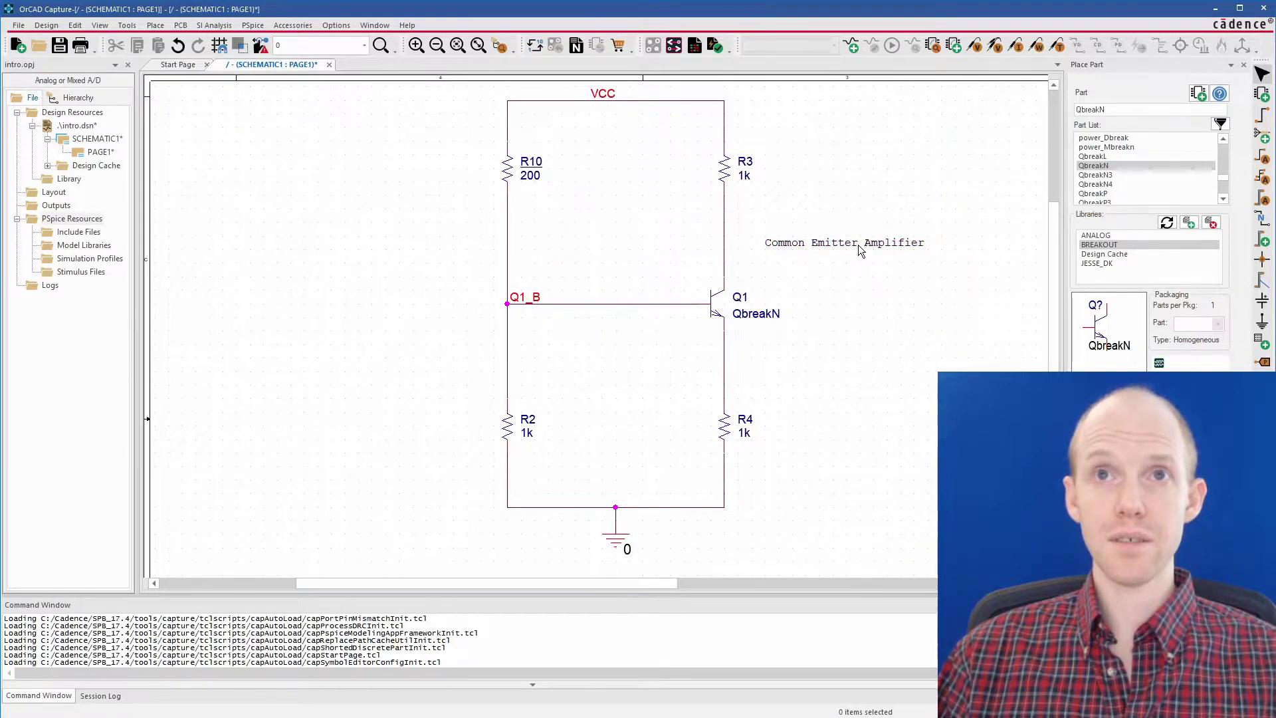
# Split the label onto three lines and move it up-left beside R3
pyautogui.doubleClick(859, 244)
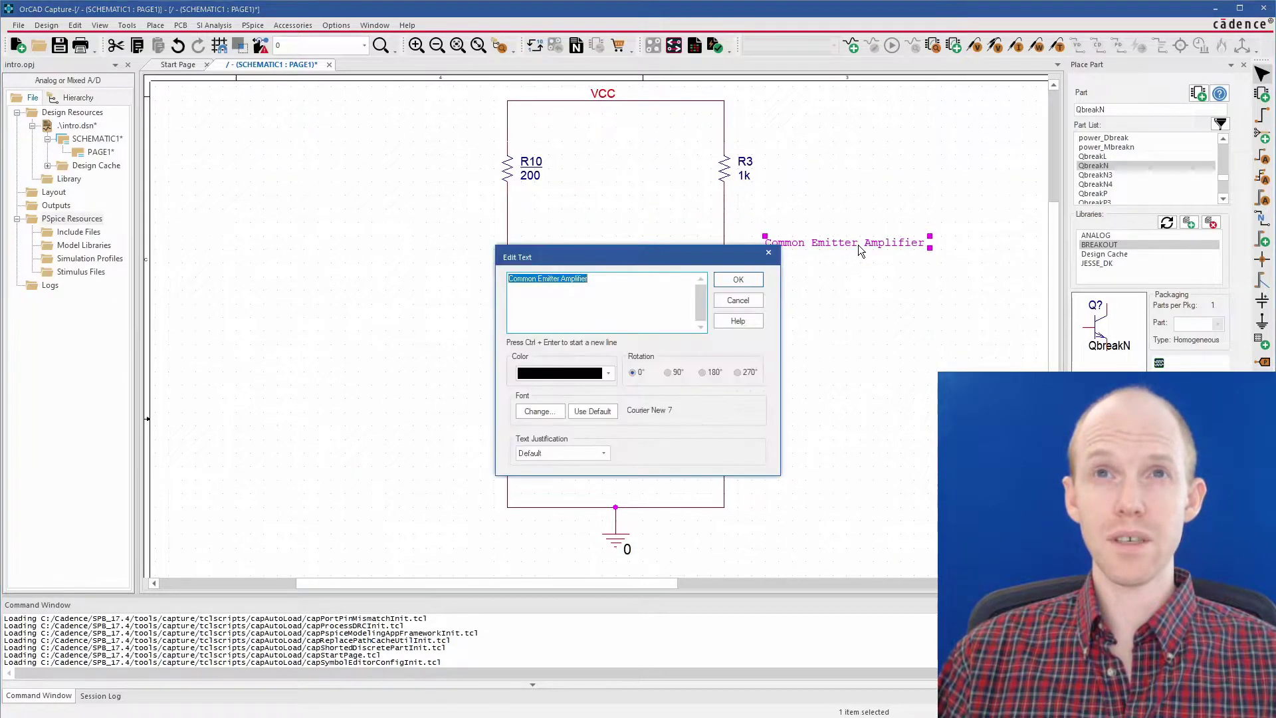
pyautogui.click(538, 278)
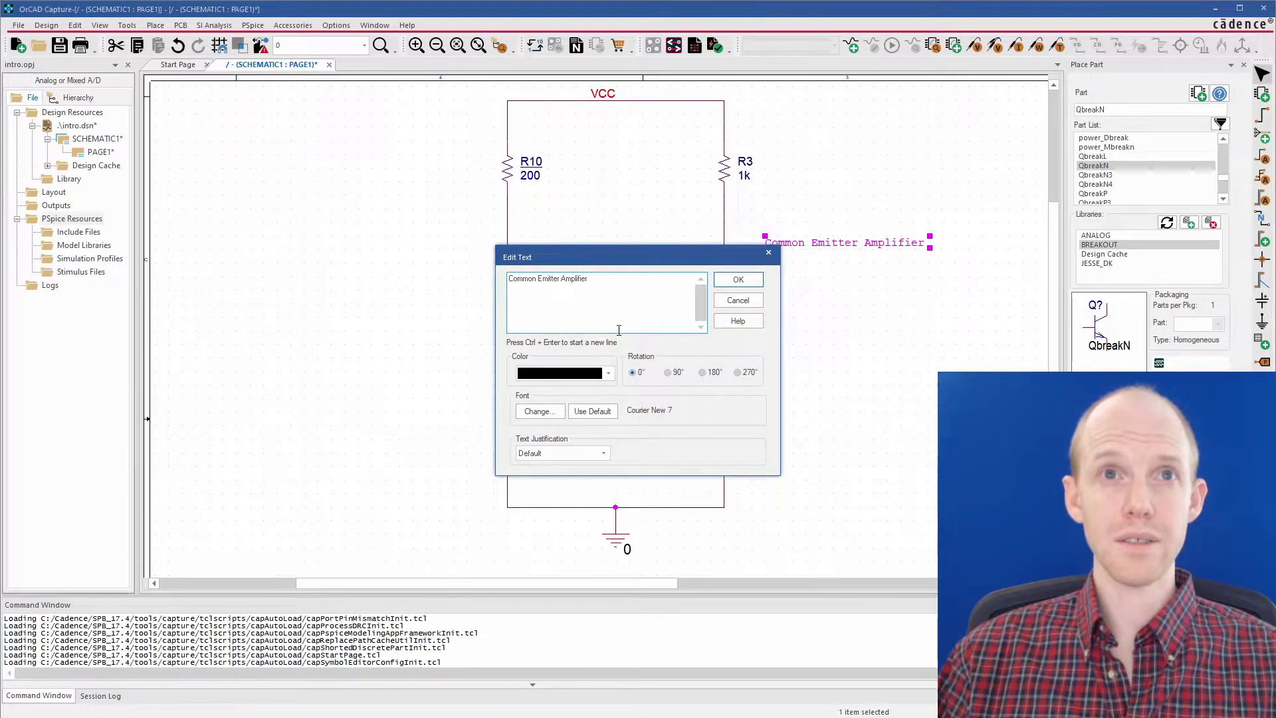
pyautogui.press('BackSpace')
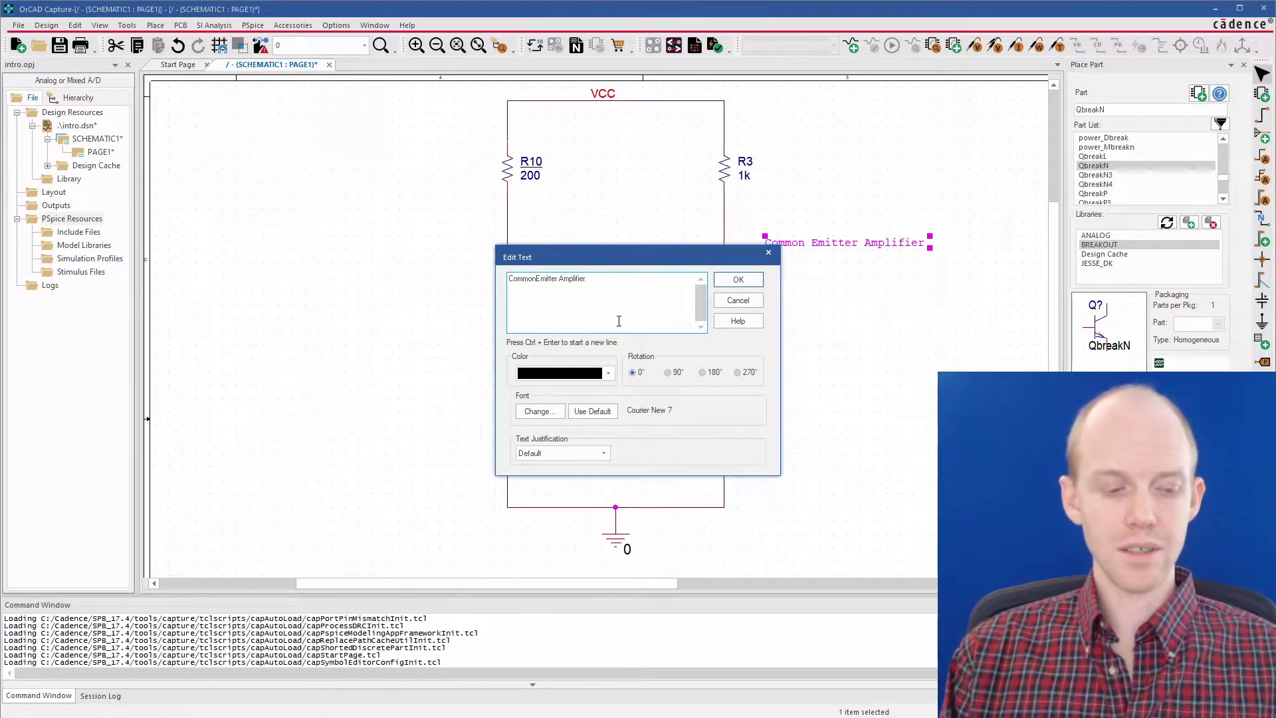
pyautogui.hotkey('ctrl', 'Return')
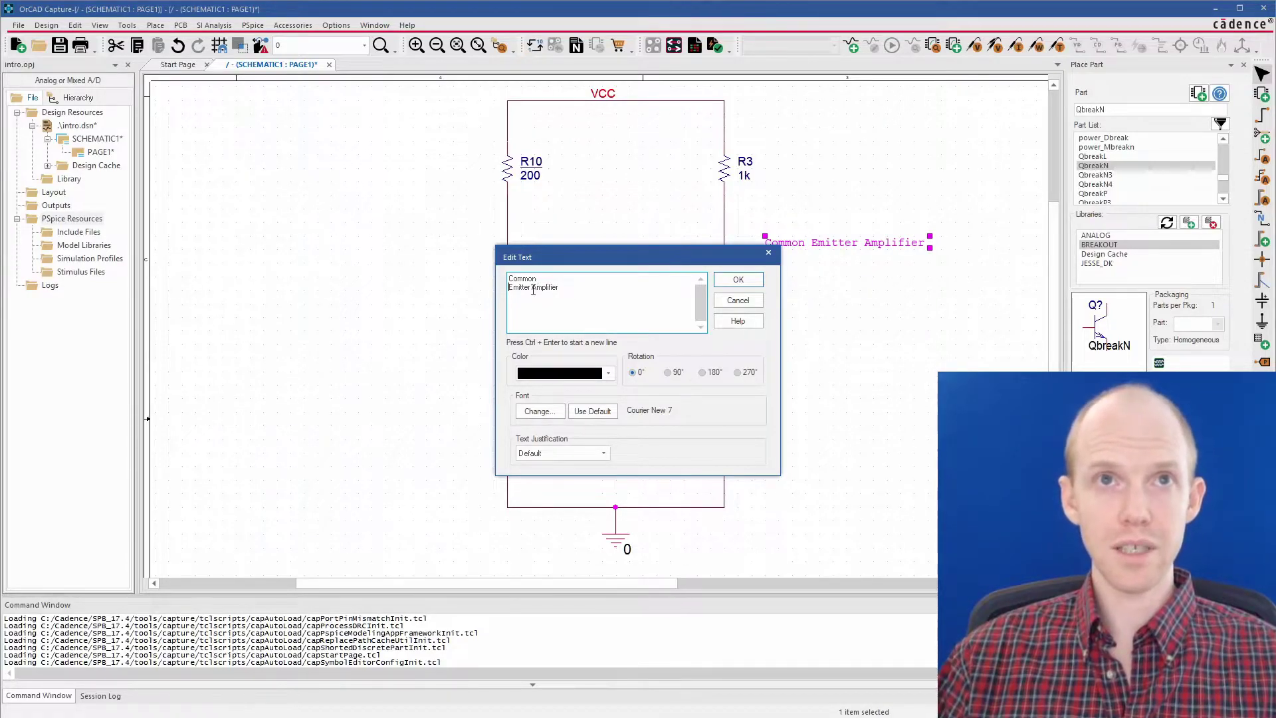
pyautogui.press('BackSpace')
pyautogui.hotkey('ctrl', 'Return')
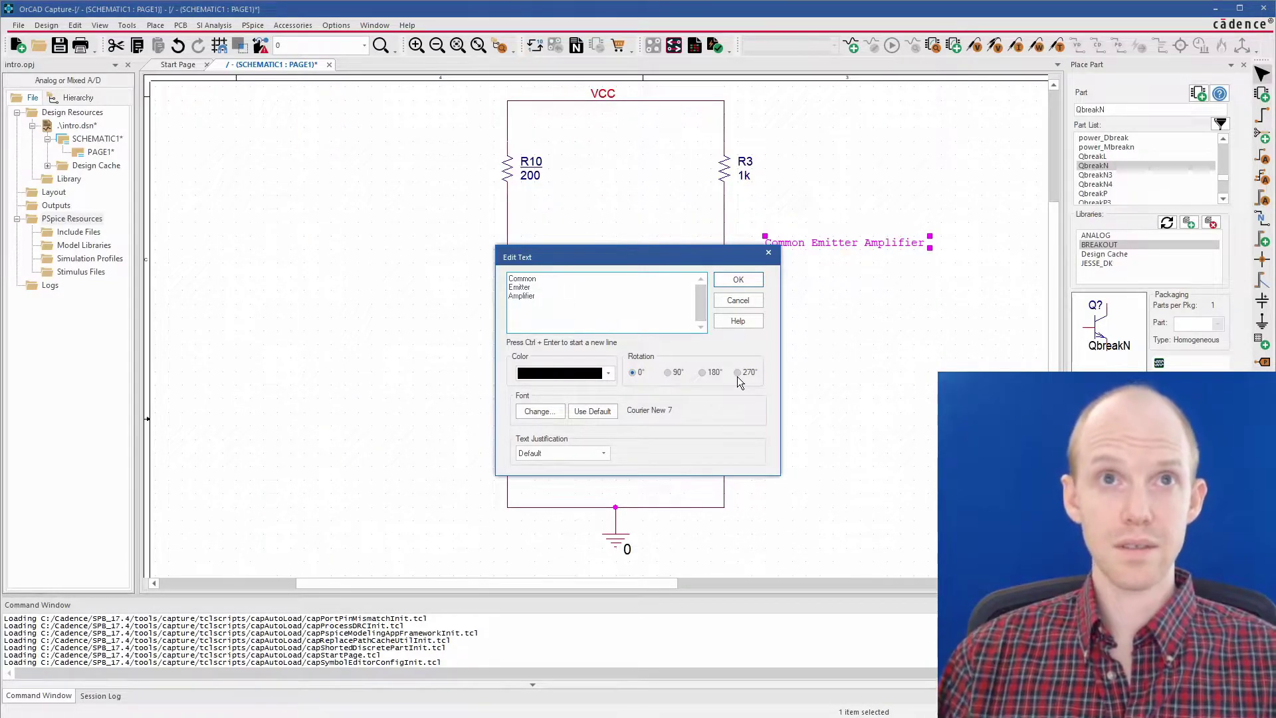
pyautogui.click(738, 280)
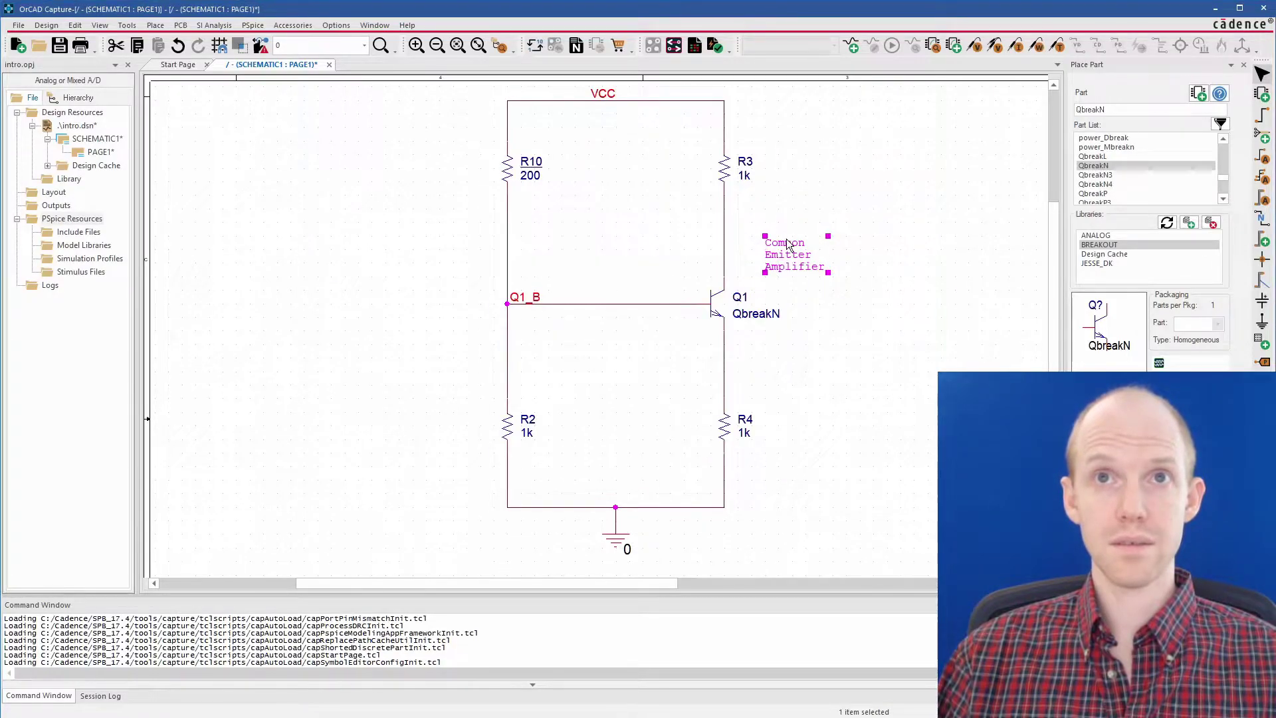
pyautogui.moveTo(788, 244)
pyautogui.mouseDown()
pyautogui.moveTo(784, 210)
pyautogui.moveTo(779, 226)
pyautogui.mouseUp()
pyautogui.click(851, 297)
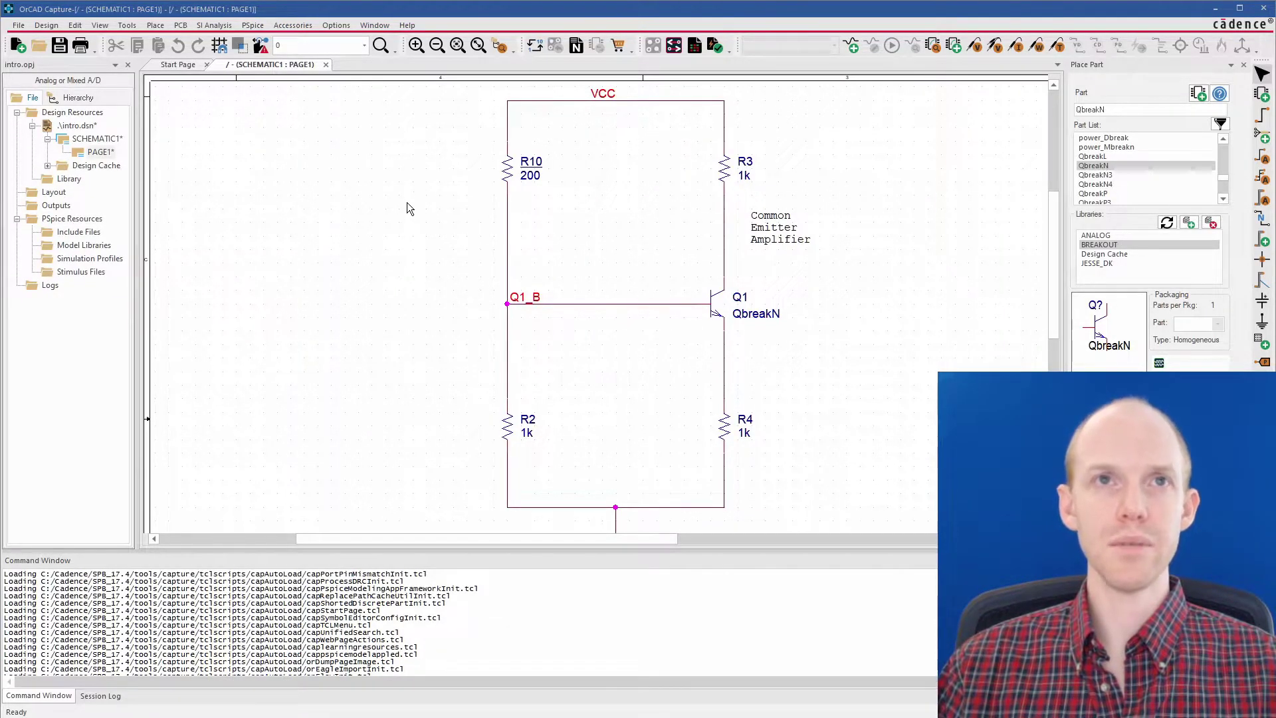
# Select resistors R10, R3, R4 and R2 together
pyautogui.click(505, 171)
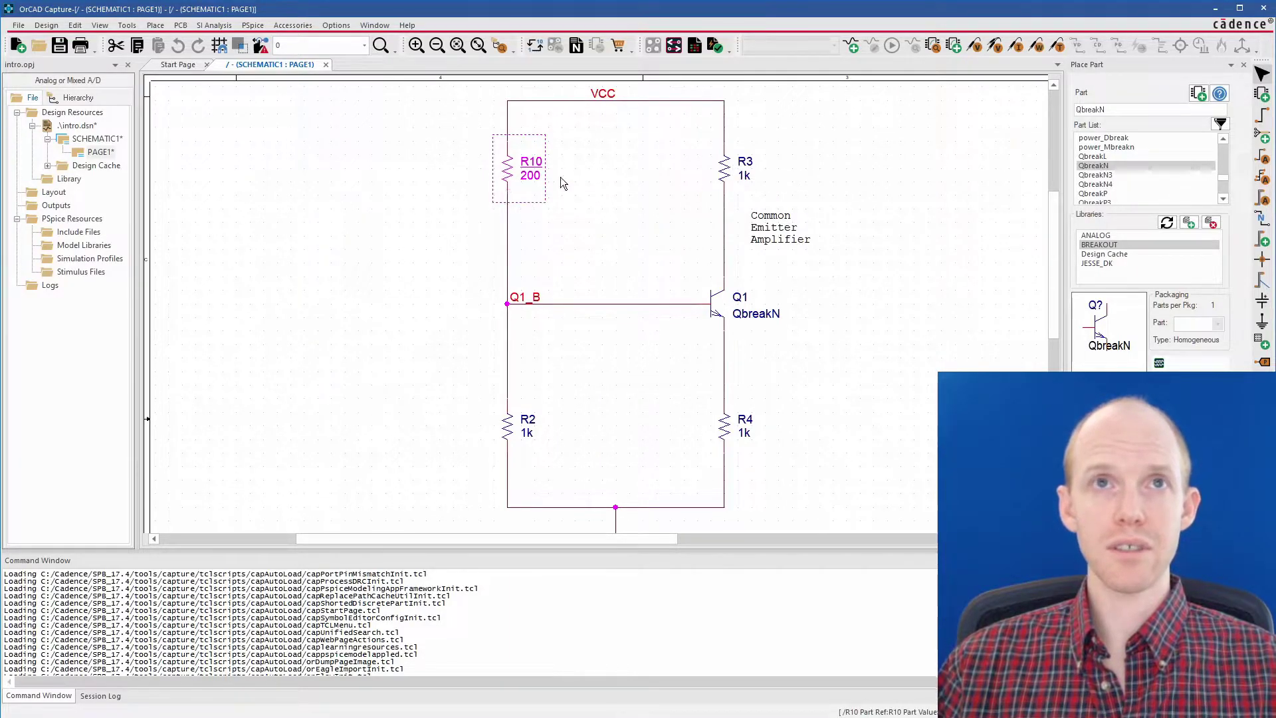
pyautogui.keyDown('ctrl'); pyautogui.click(723, 170); pyautogui.keyUp('ctrl')
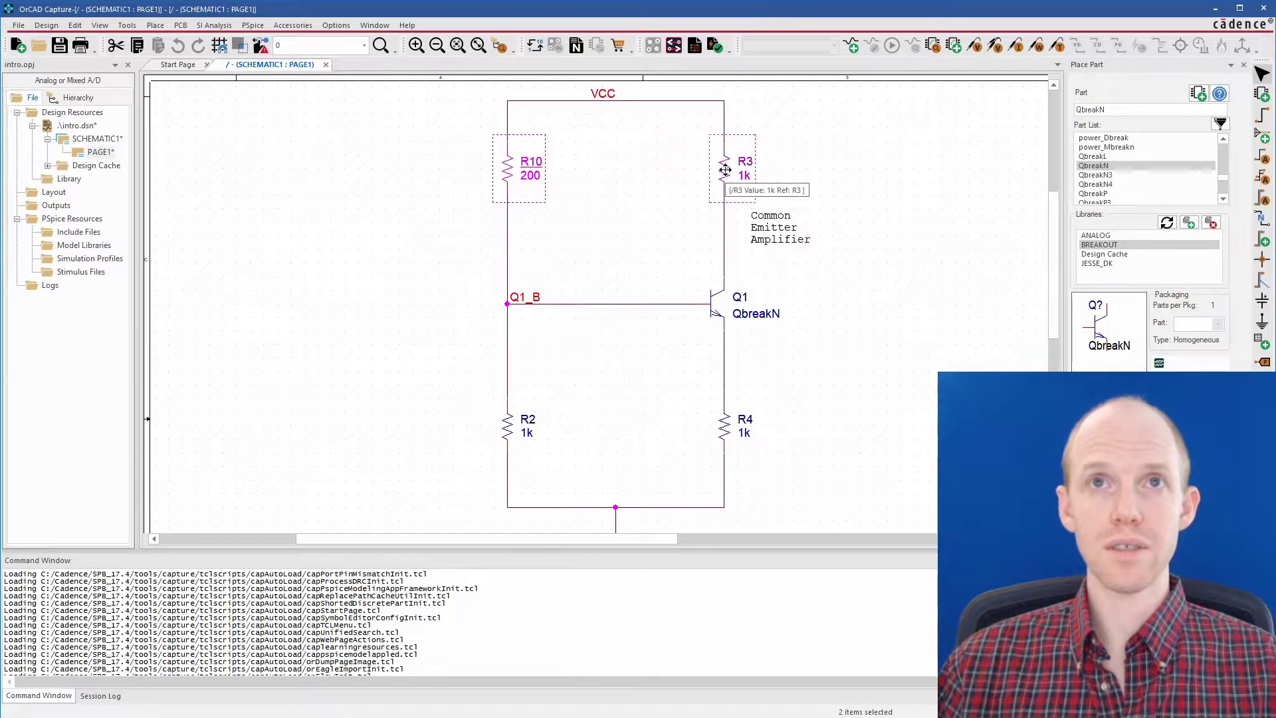
pyautogui.keyDown('ctrl'); pyautogui.click(725, 433); pyautogui.keyUp('ctrl')
pyautogui.keyDown('ctrl'); pyautogui.click(508, 425); pyautogui.keyUp('ctrl')
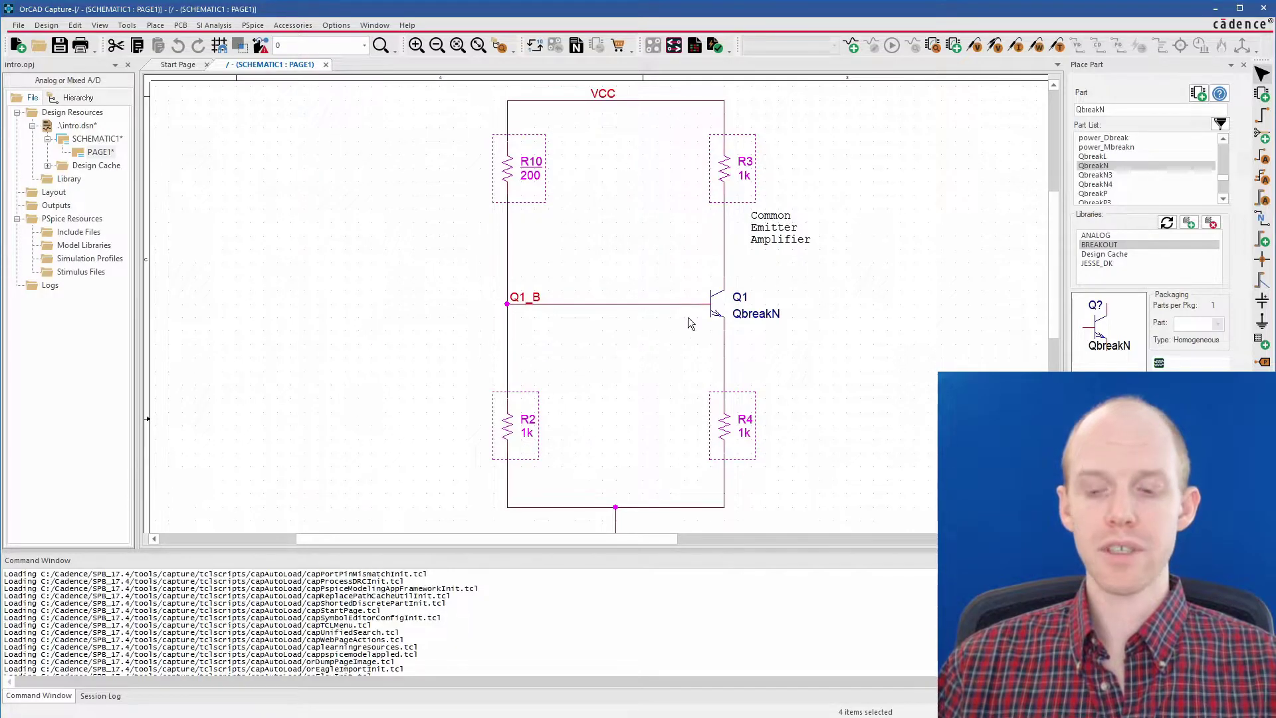
# Open the four resistors in the Property Editor, pivot the grid and back, keeping the Capture filter
pyautogui.hotkey('ctrl', 'e')
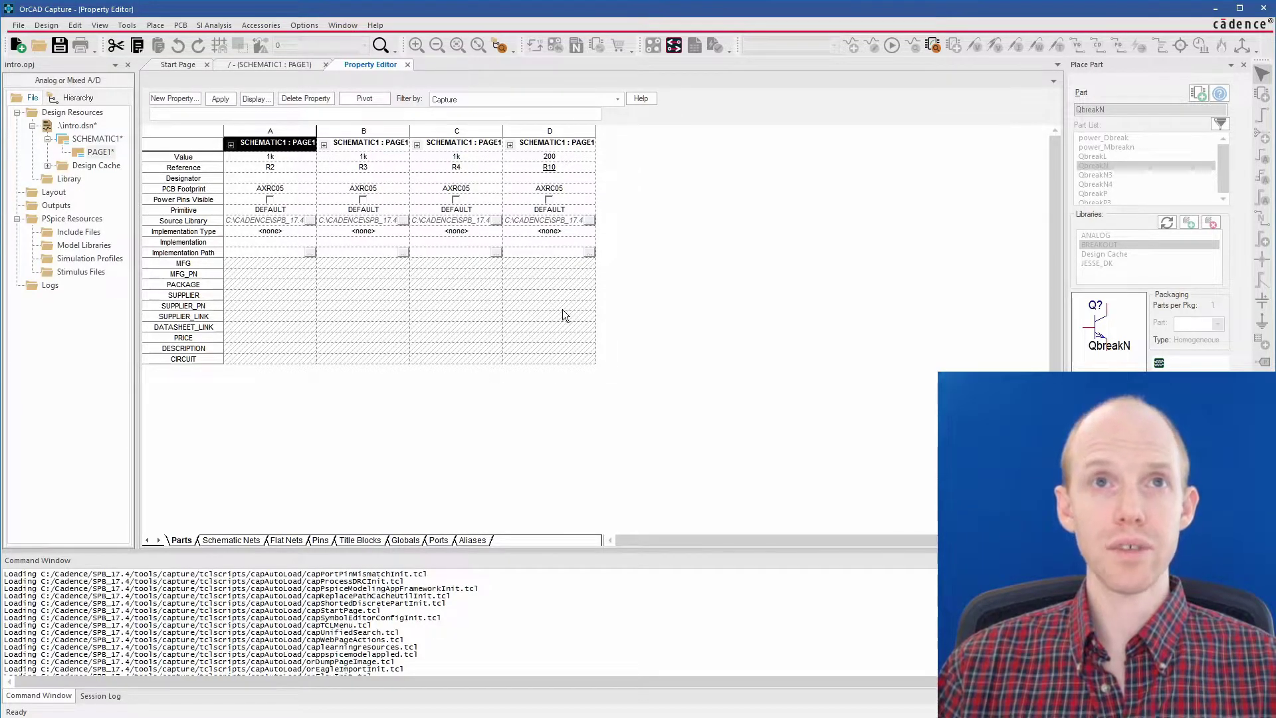
pyautogui.click(370, 99)
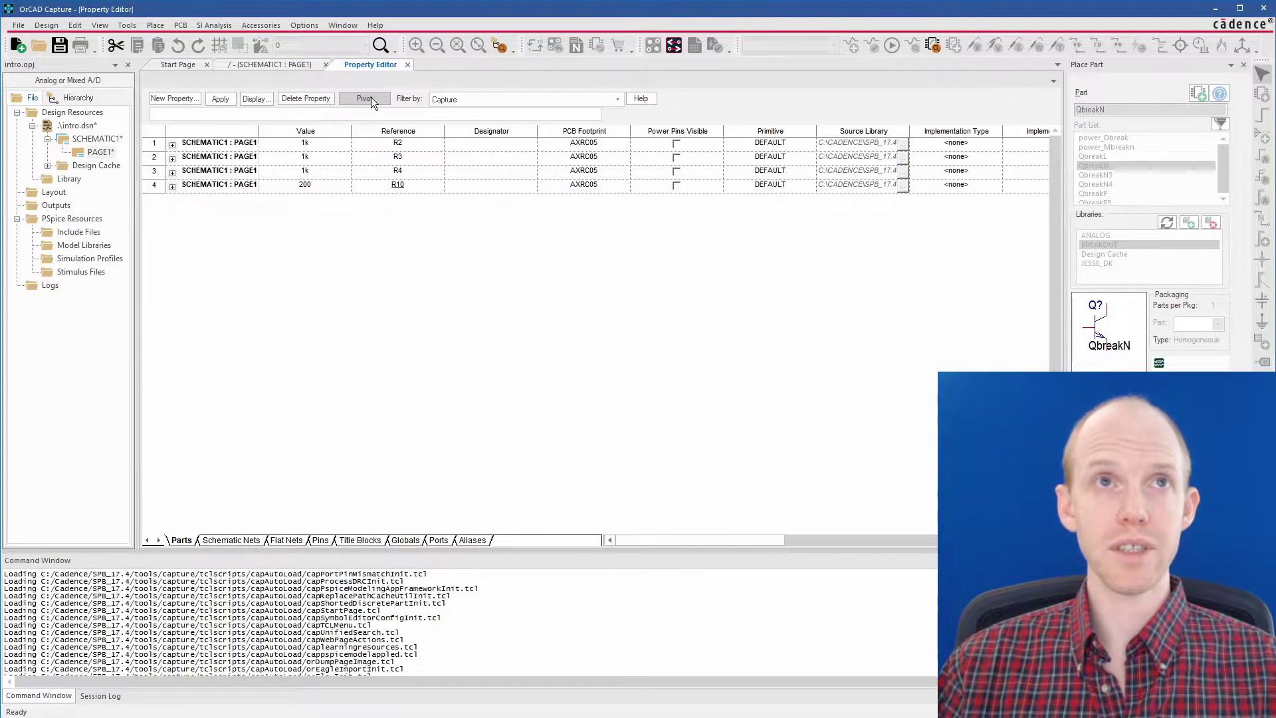
pyautogui.click(371, 98)
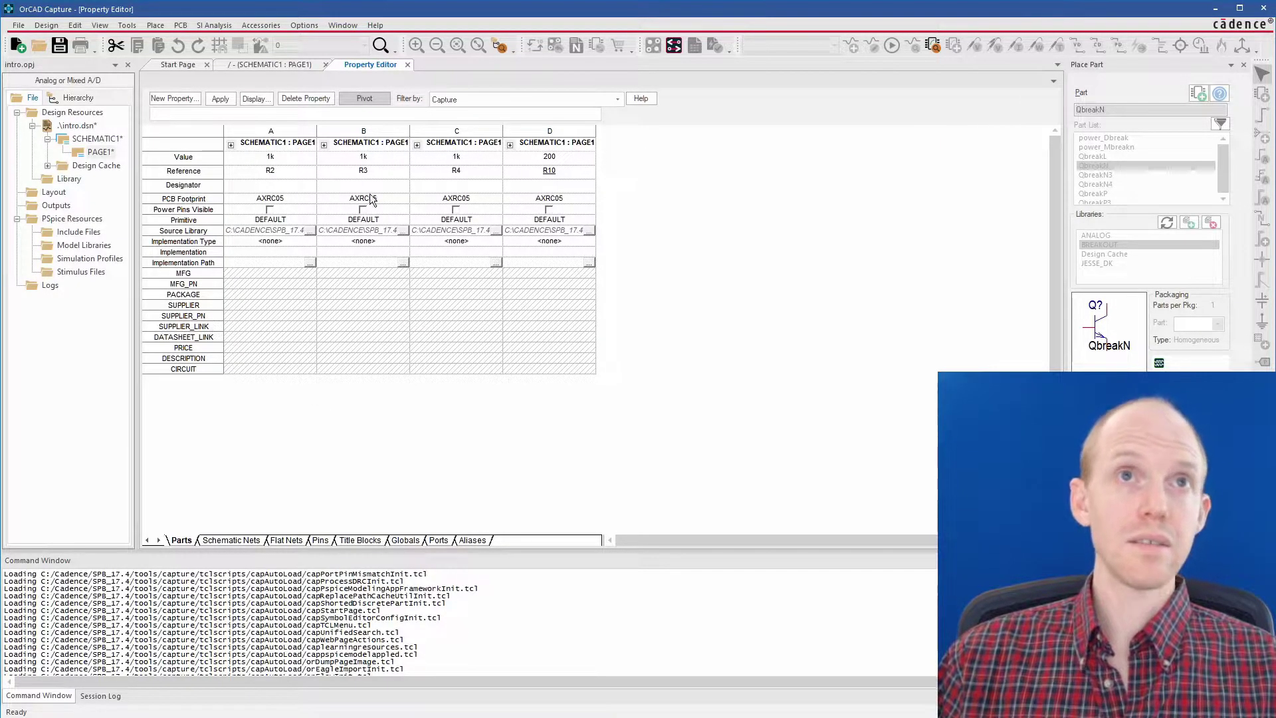
pyautogui.click(617, 100)
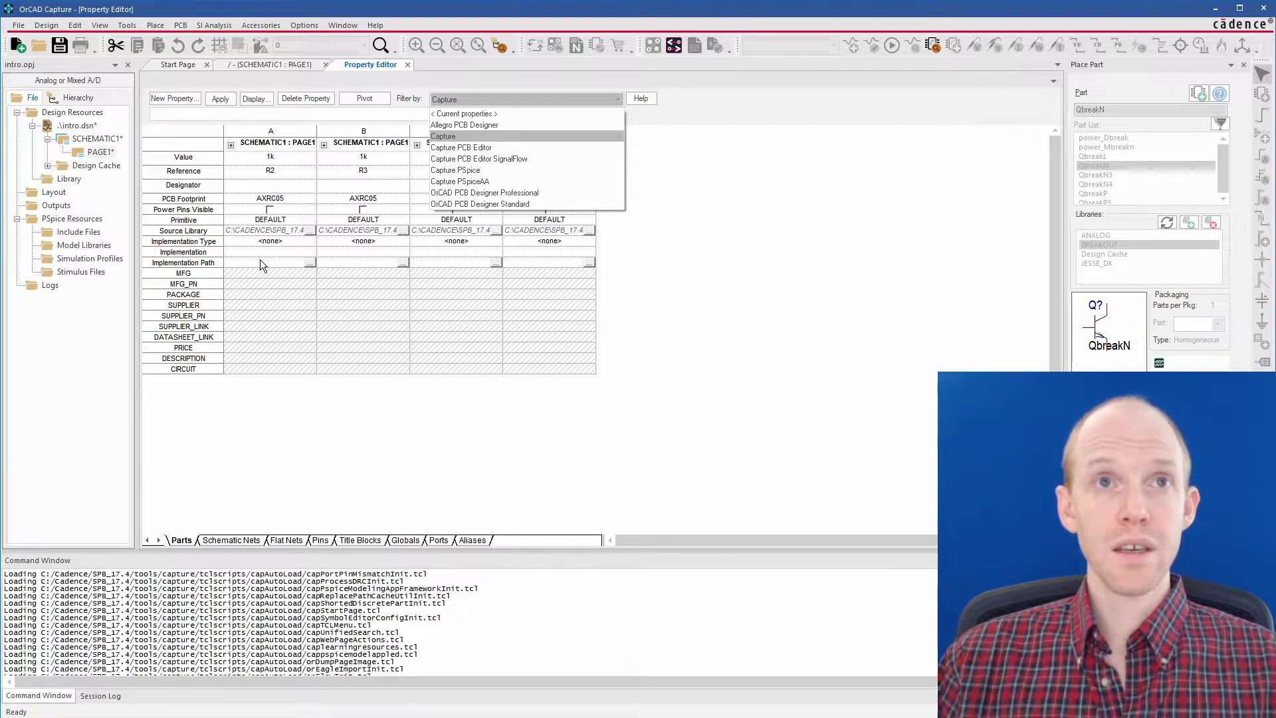
pyautogui.click(481, 77)
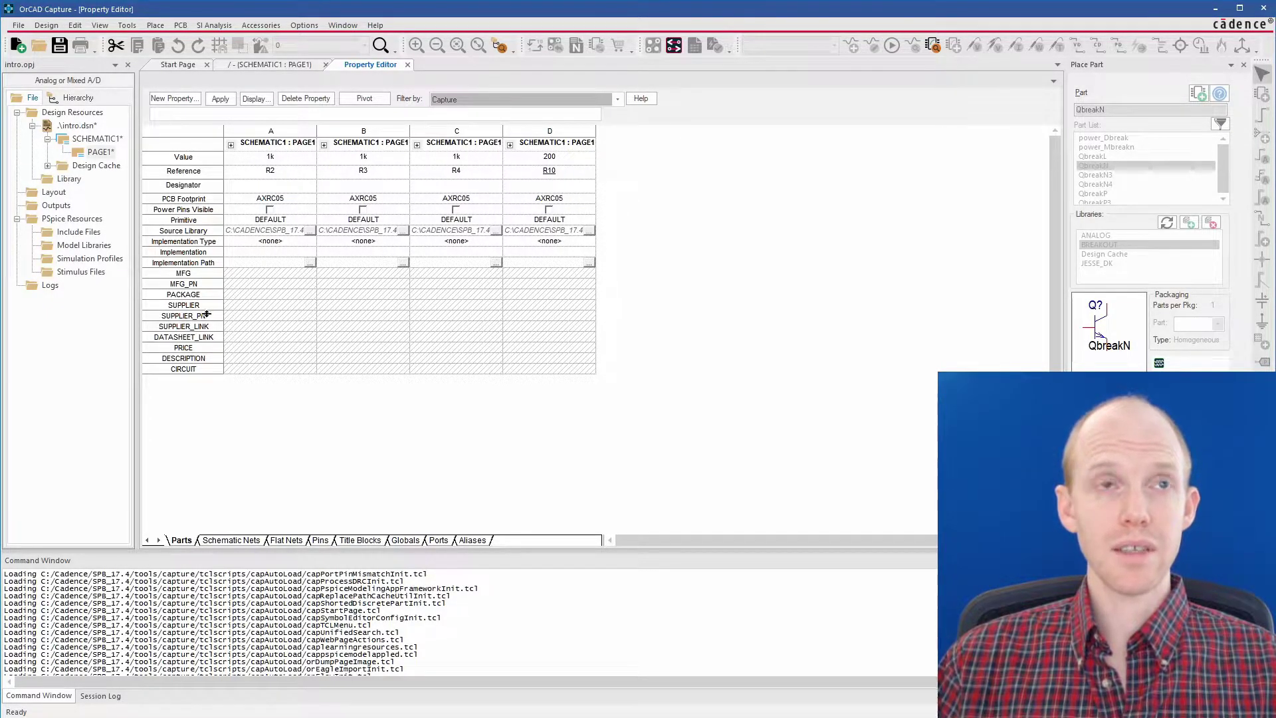
# Start a new 'Toleran' property, cancel it, and reopen the property filter list
pyautogui.click(174, 98)
pyautogui.write('Toleran')
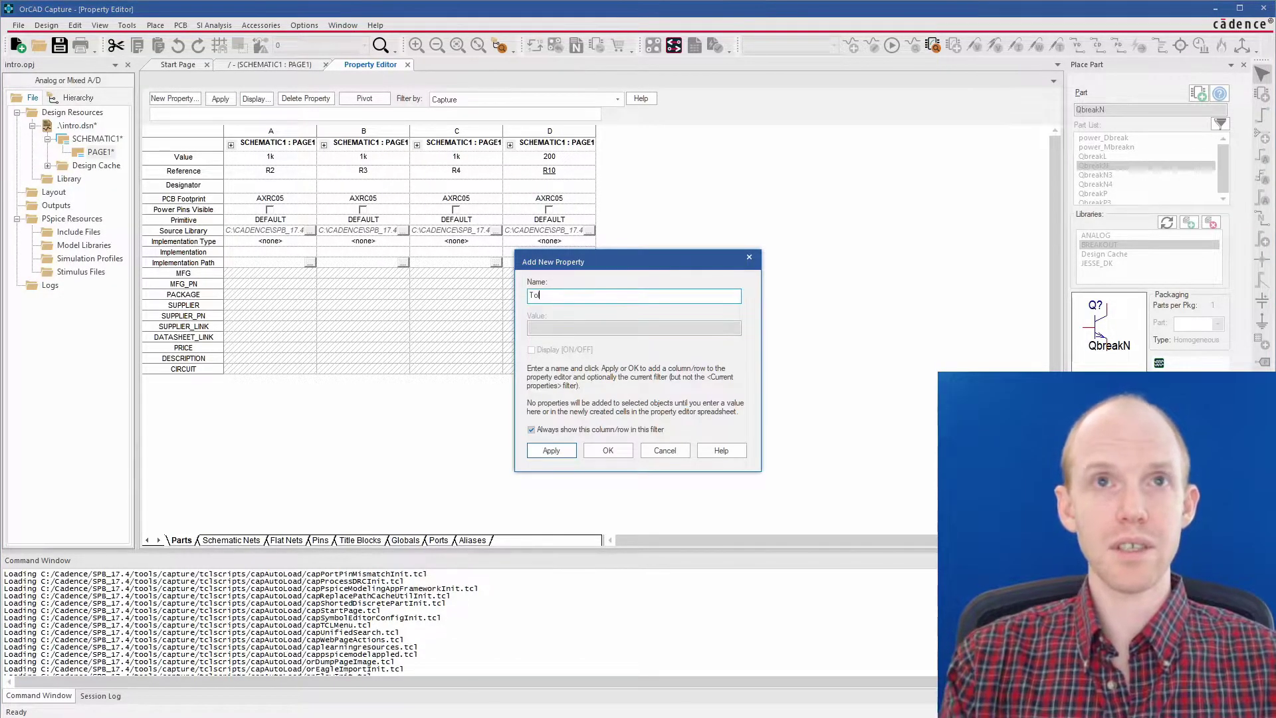
pyautogui.click(663, 449)
pyautogui.click(618, 98)
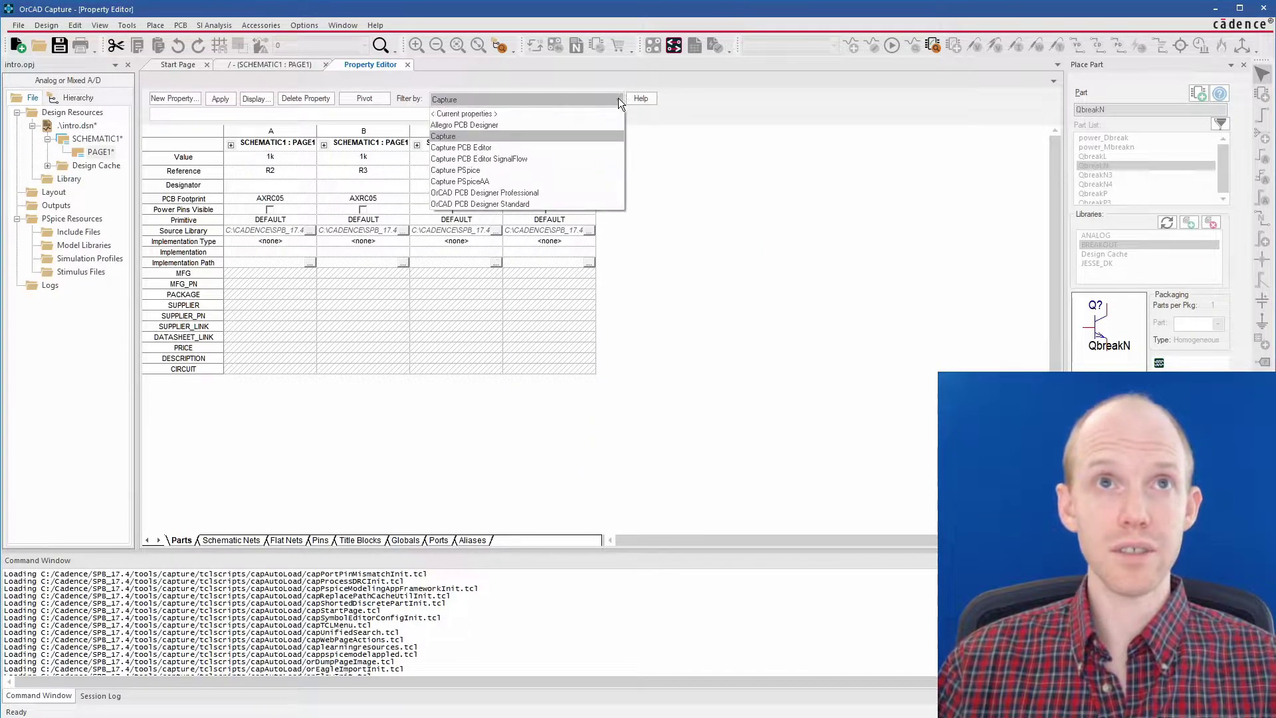
# Switch to the Capture PSpice filter and enter 1% as R2's TOLERANCE
pyautogui.click(489, 170)
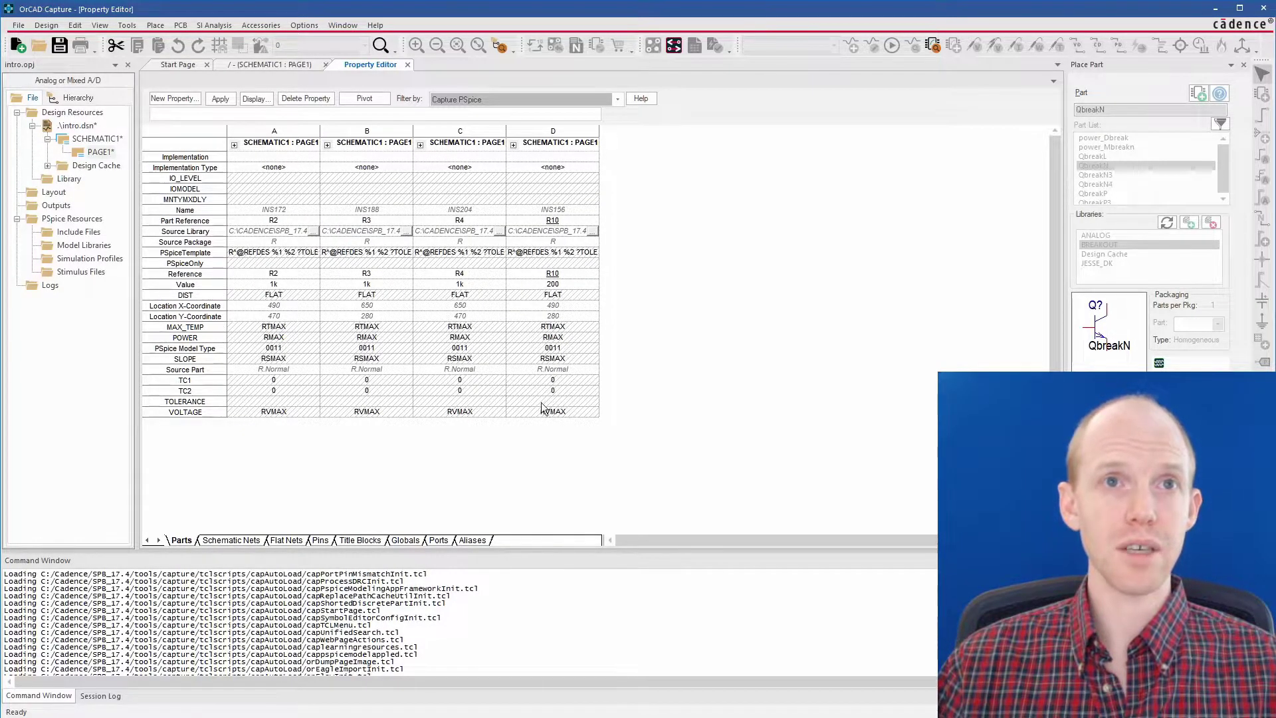
pyautogui.click(287, 402)
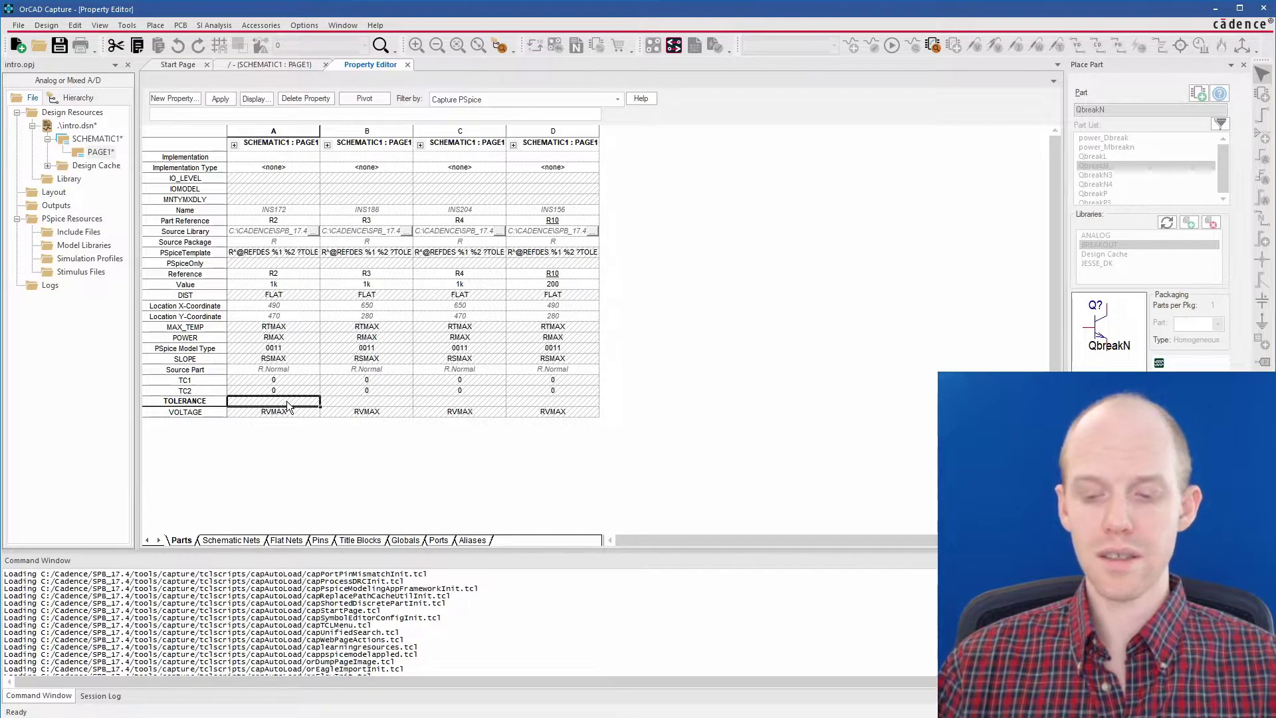
pyautogui.write('1%')
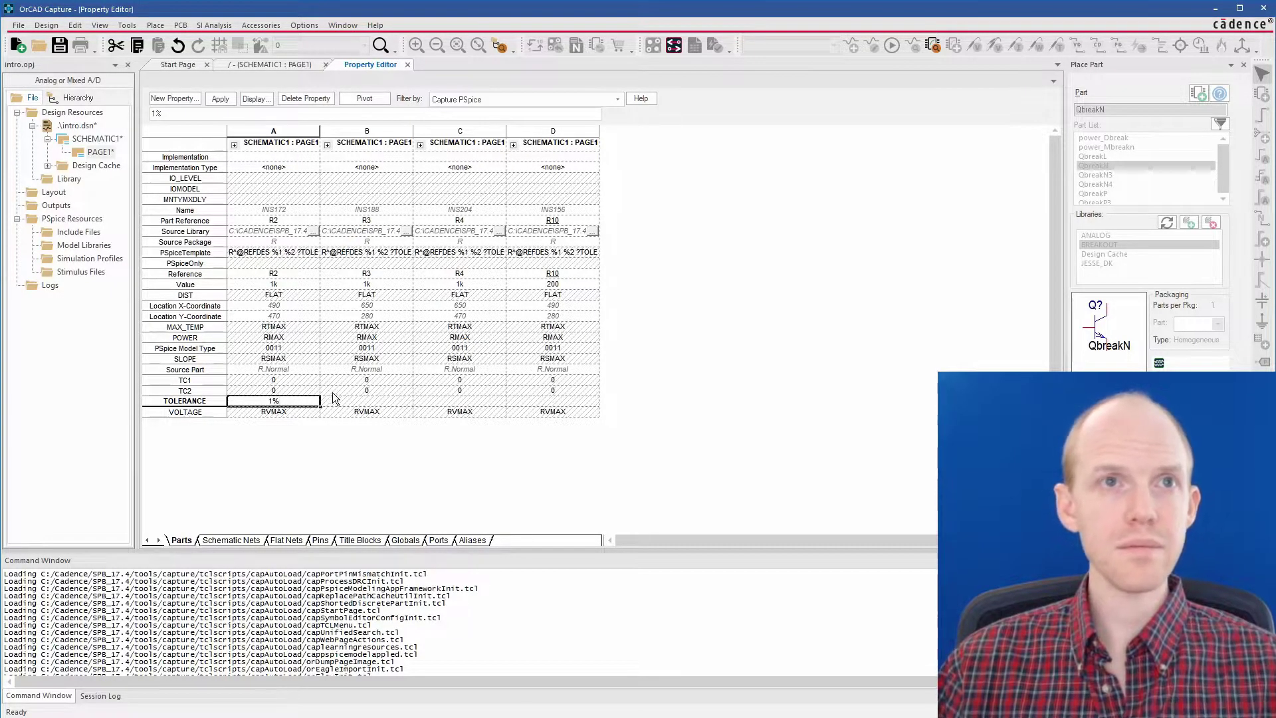
pyautogui.click(348, 402)
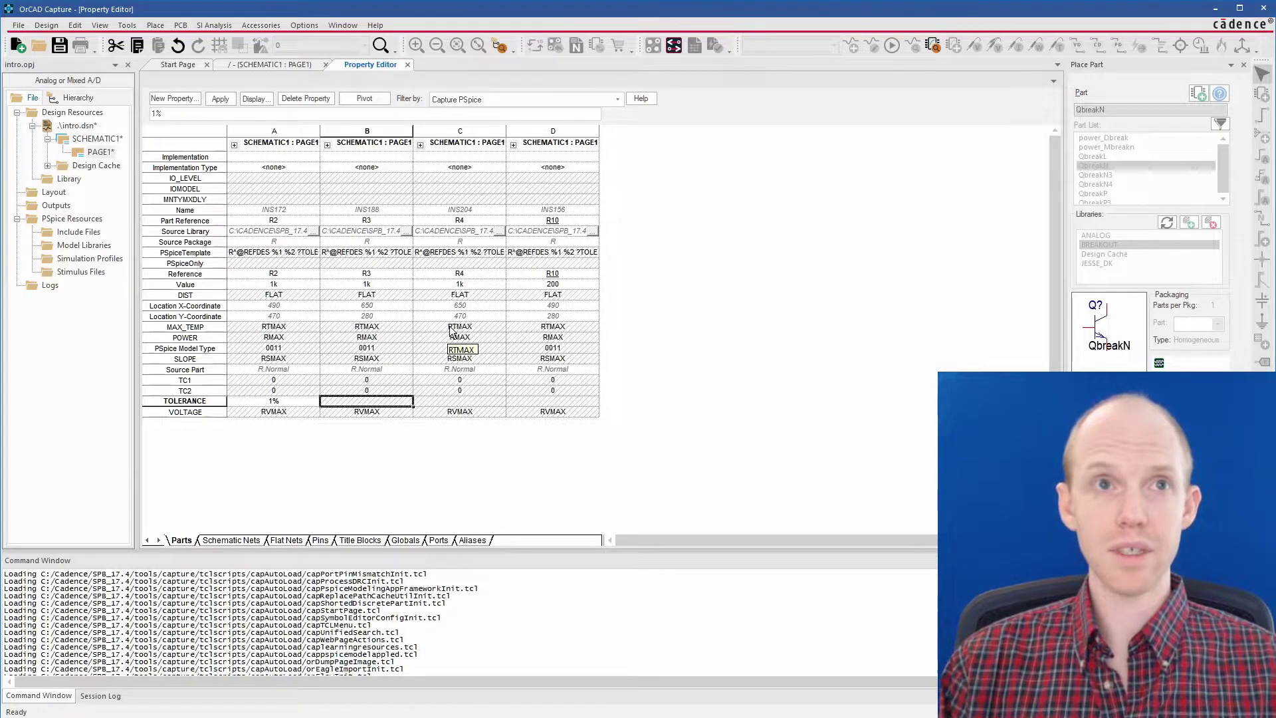
# Copy the 1% tolerance into the TOLERANCE cells of R3, R4 and R10
pyautogui.press('Left')
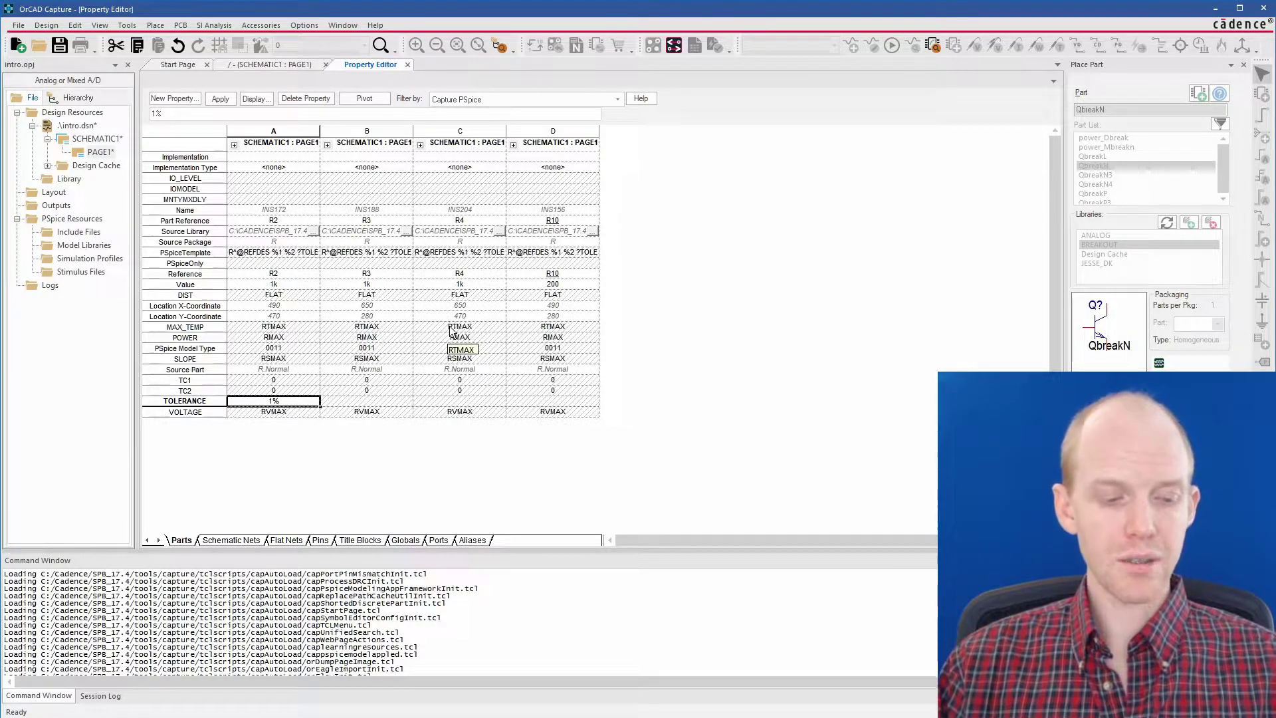
pyautogui.hotkey('ctrl', 'c')
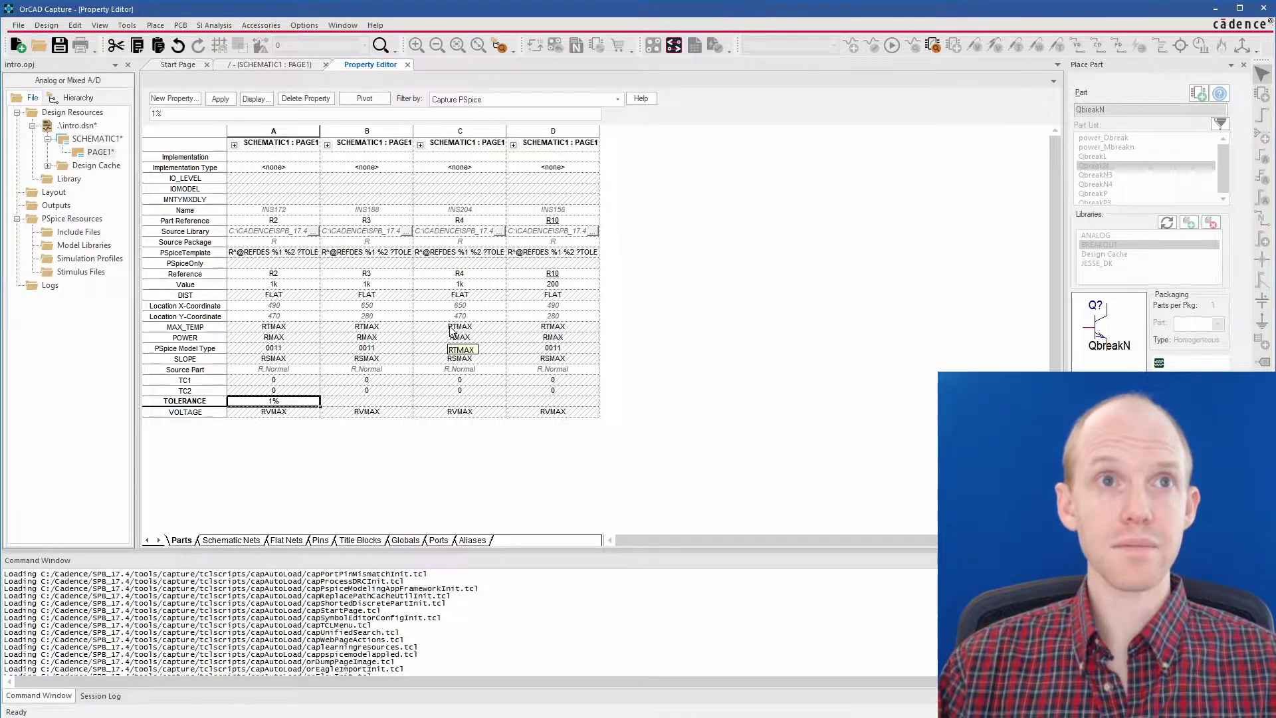
pyautogui.press('Right')
pyautogui.hotkey('ctrl', 'v')
pyautogui.press('Right')
pyautogui.hotkey('ctrl', 'v')
pyautogui.press('Right')
pyautogui.hotkey('ctrl', 'v')
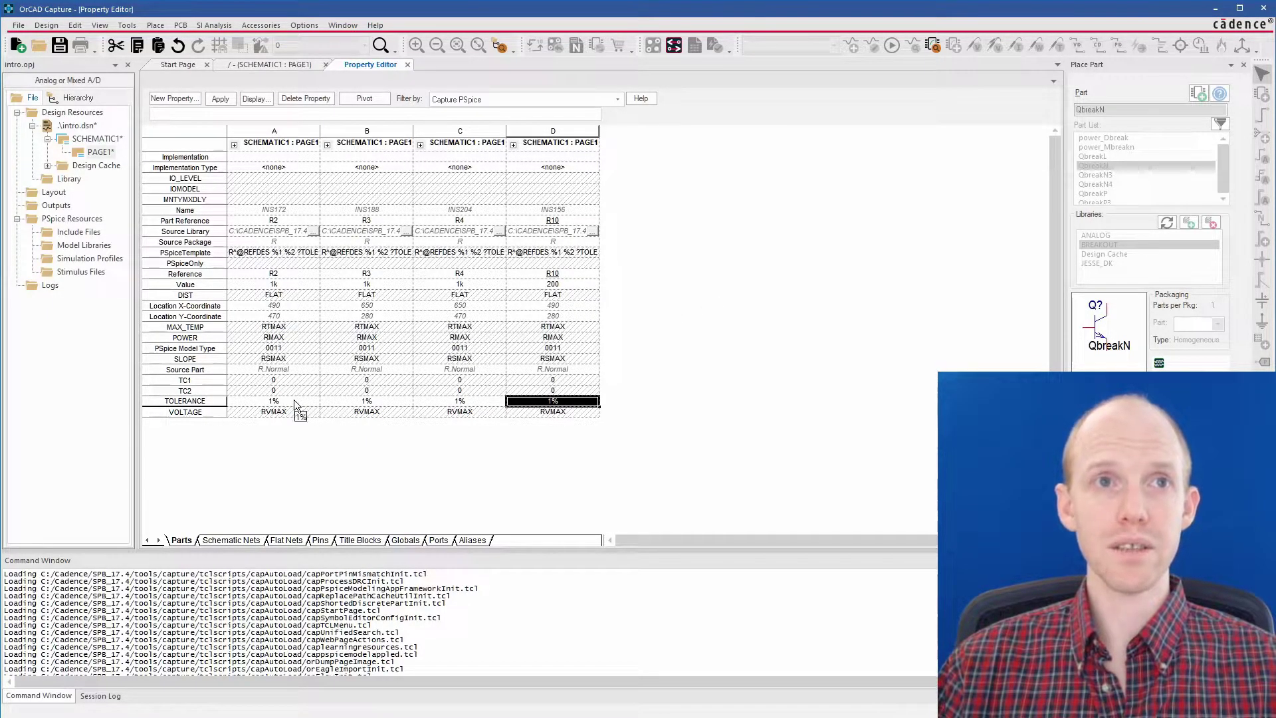
pyautogui.moveTo(294, 400); pyautogui.dragTo(555, 398)
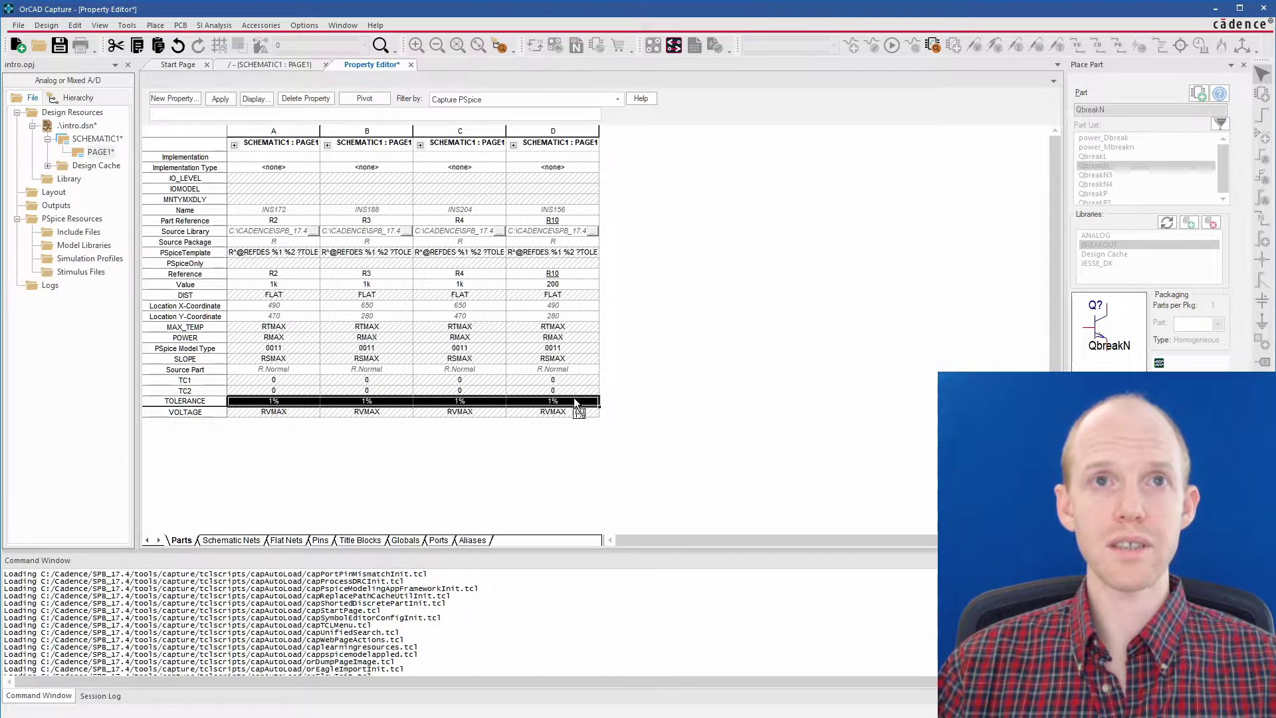
pyautogui.click(286, 393)
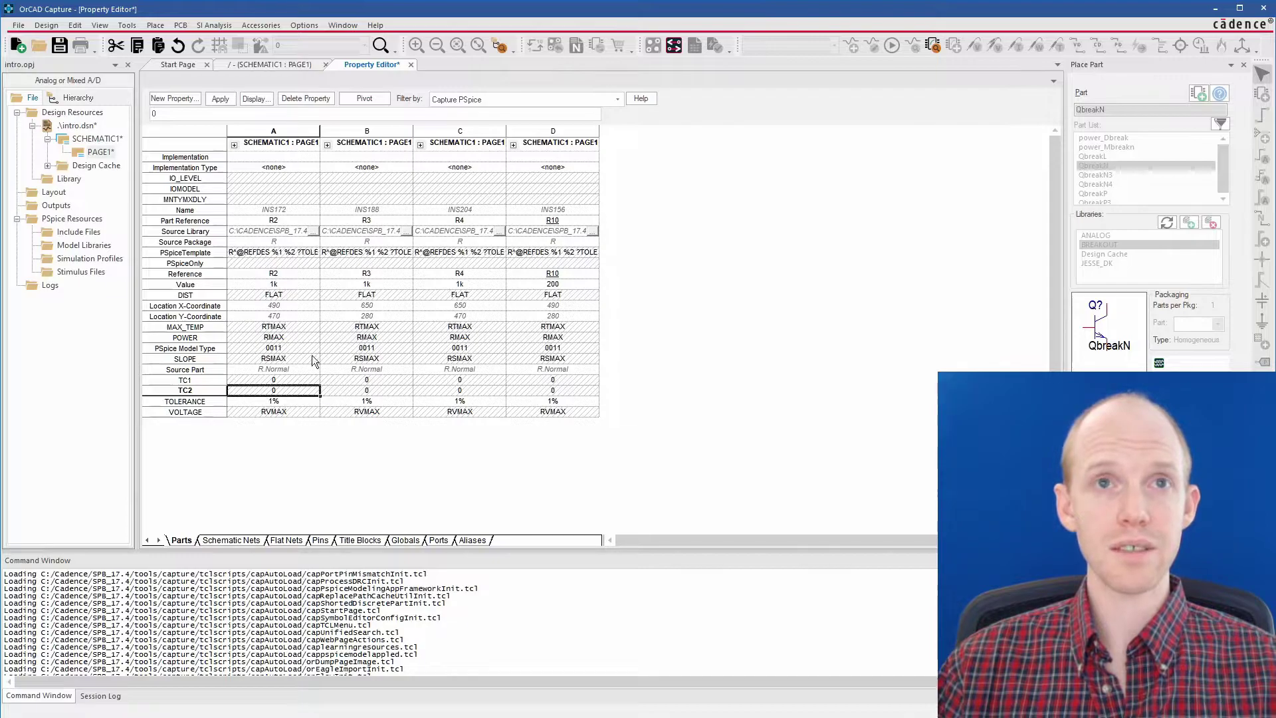
# Switch the Property Editor filter back to Capture
pyautogui.click(618, 100)
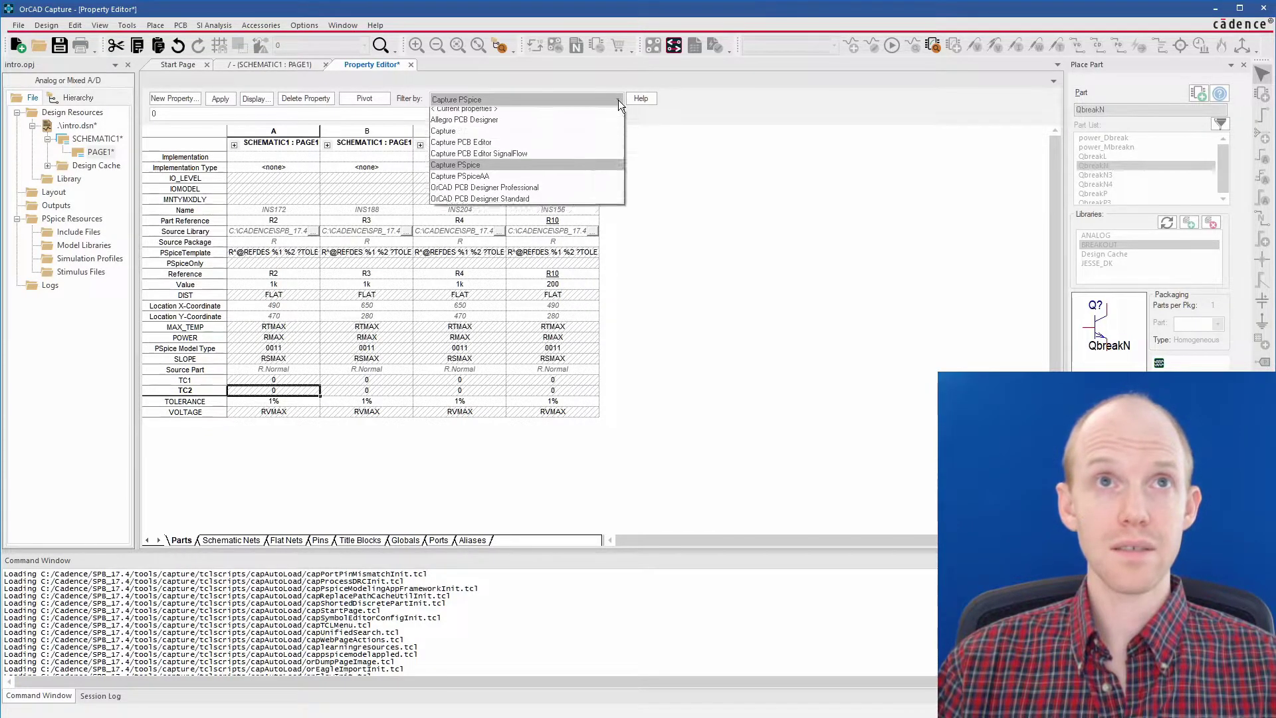
pyautogui.click(476, 137)
pyautogui.click(267, 317)
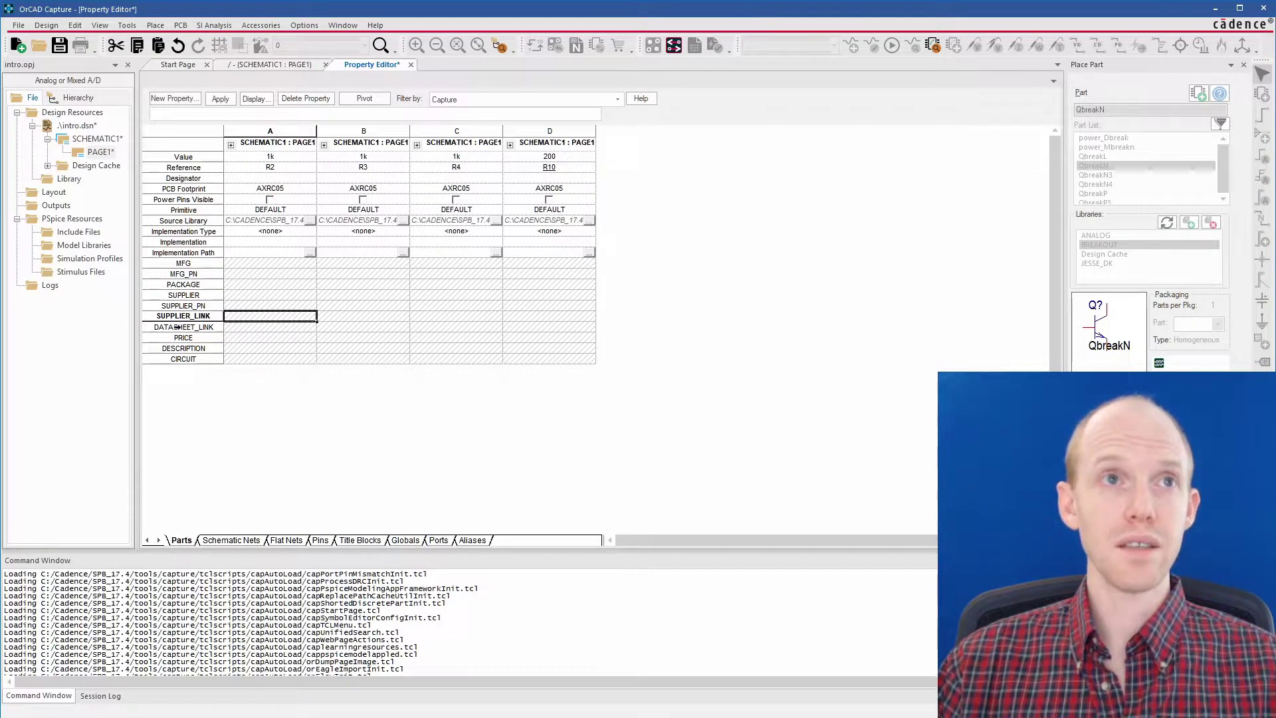
# Add a new TOLERANCE property with value 1% to all four resistors
pyautogui.click(182, 99)
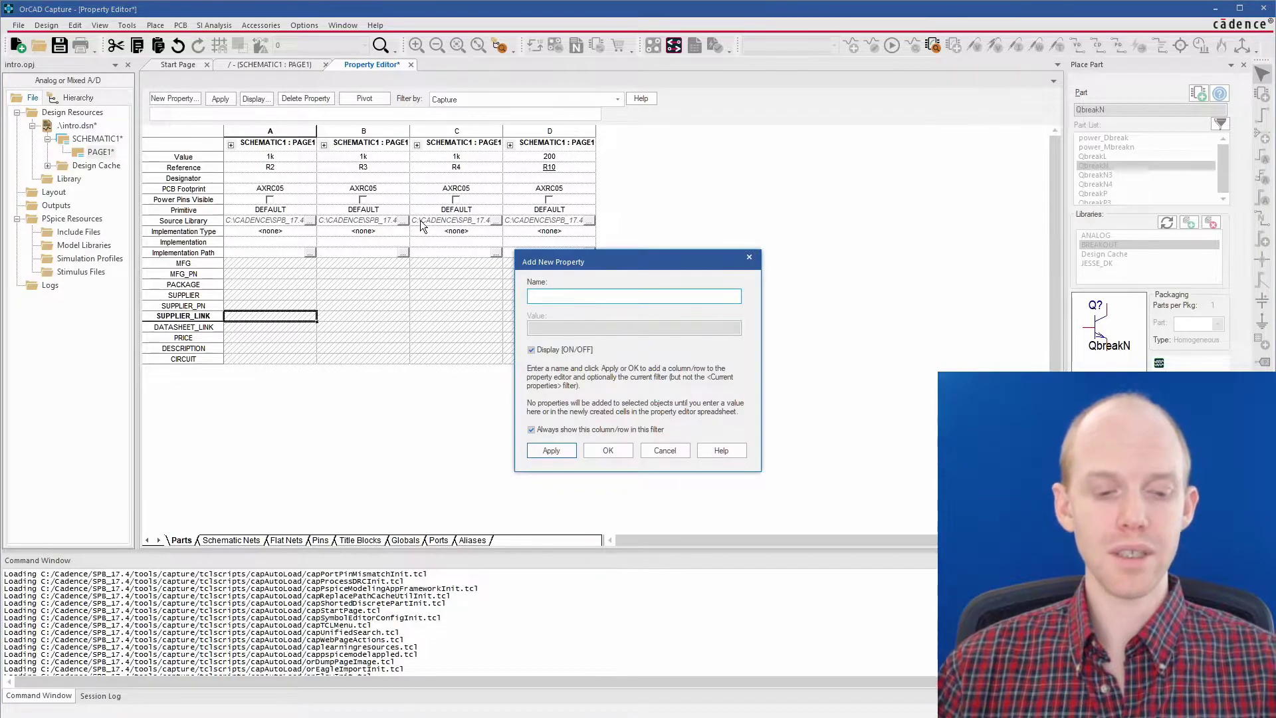
pyautogui.write('TOLERANCE')
pyautogui.press('Tab')
pyautogui.write('1%')
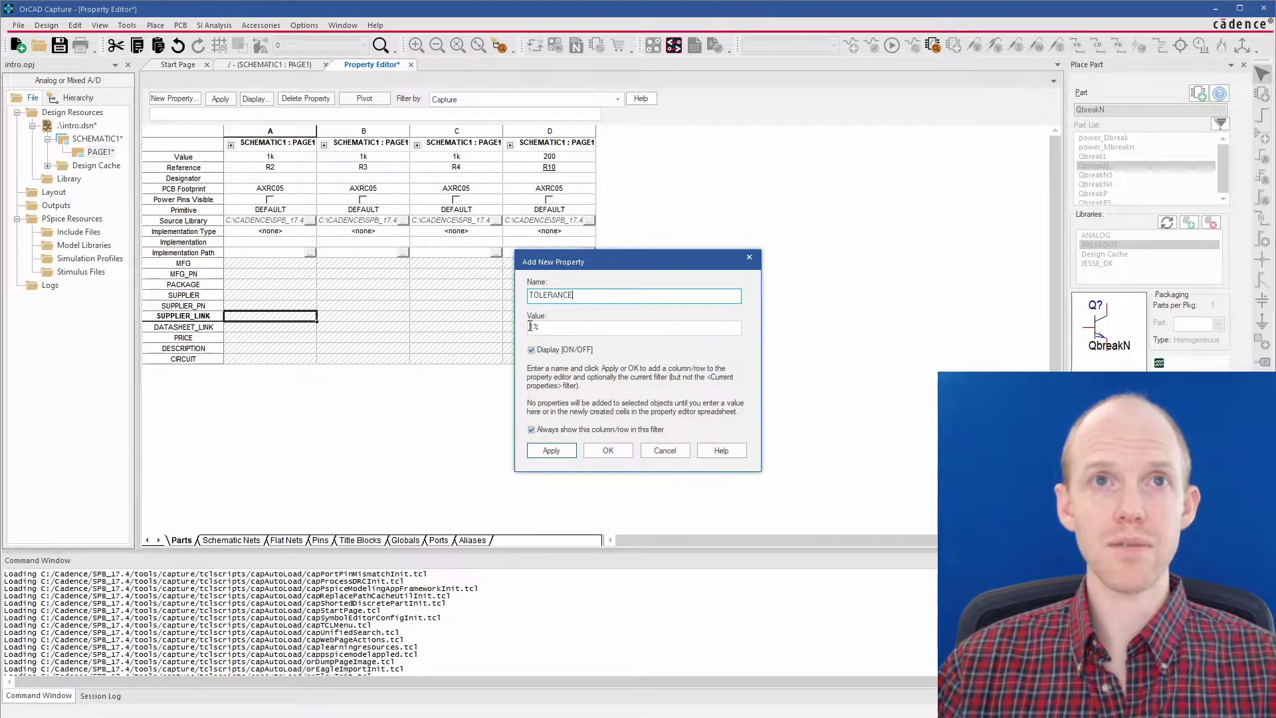
pyautogui.press('BackSpace')
pyautogui.press('BackSpace')
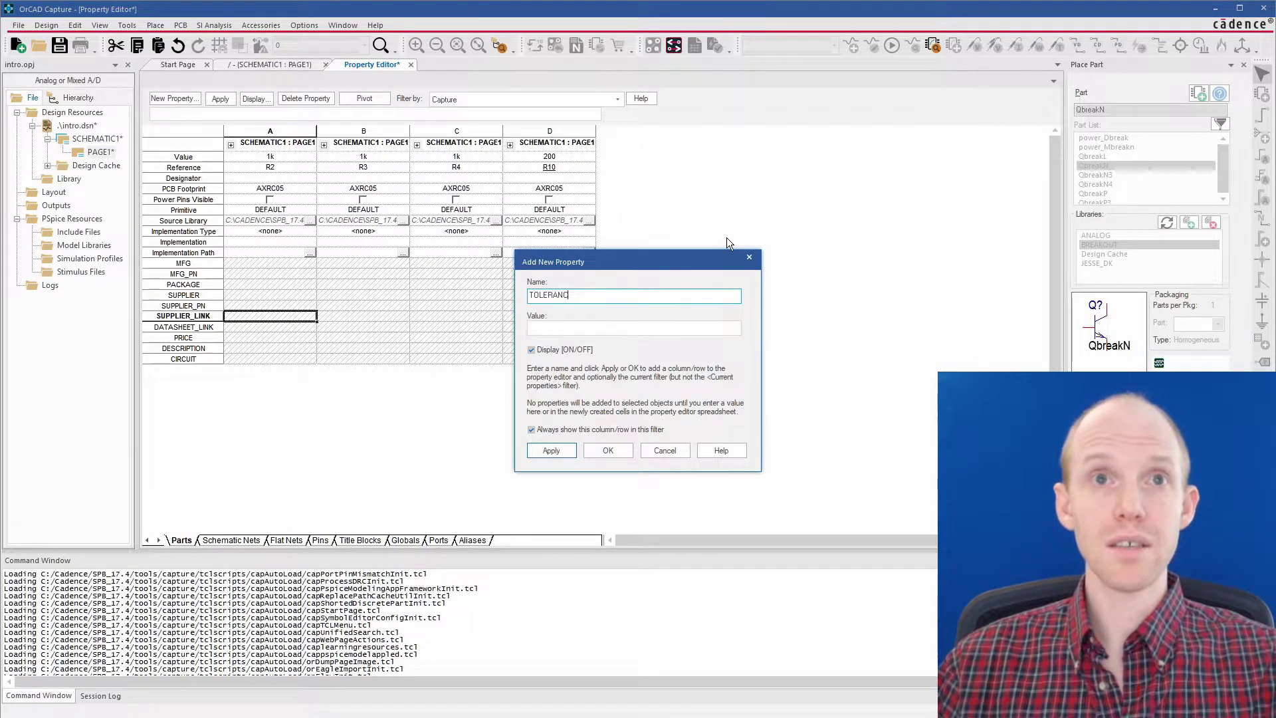
pyautogui.click(577, 296)
pyautogui.press('BackSpace')
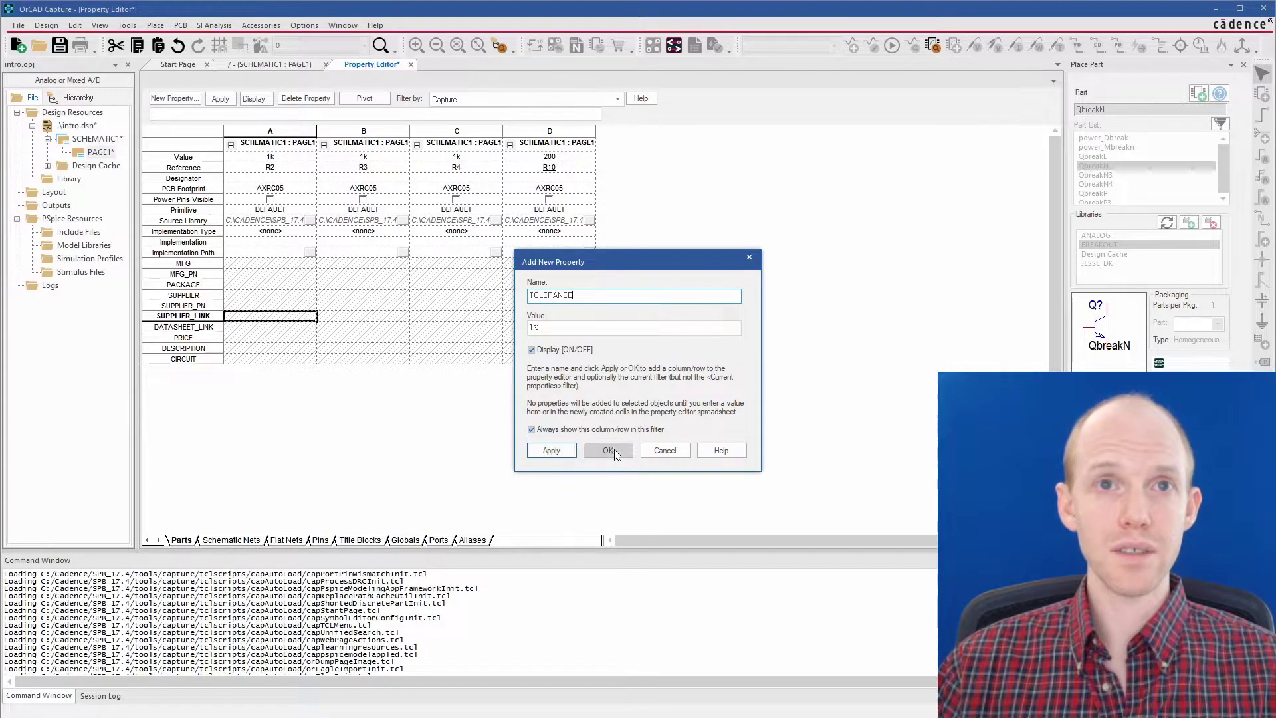
pyautogui.click(544, 449)
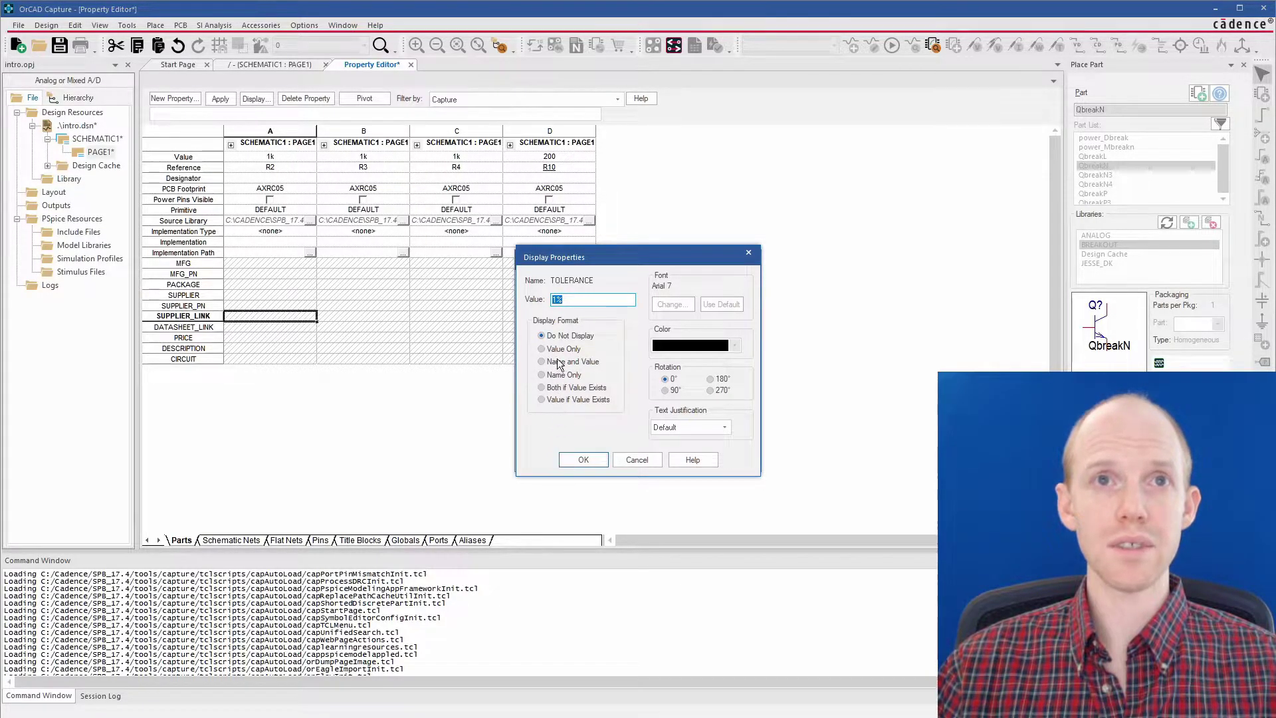
pyautogui.click(581, 460)
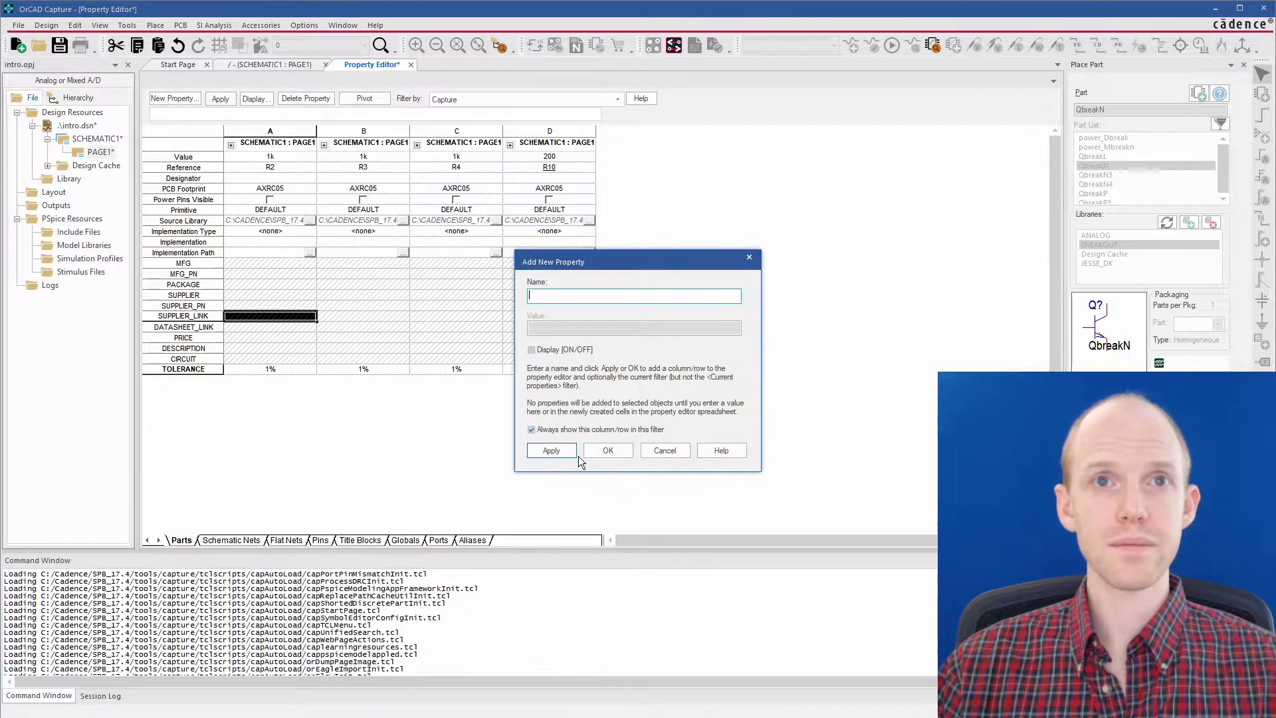
pyautogui.click(656, 451)
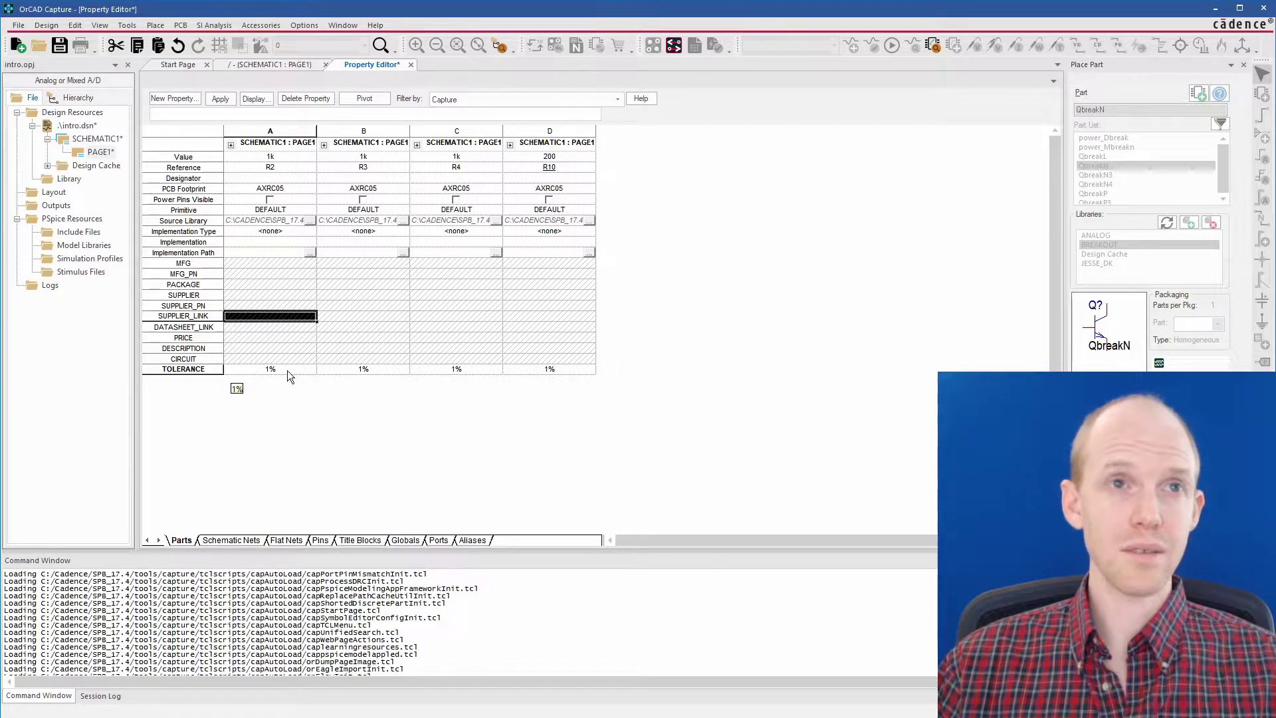
# Show the TOLERANCE property as Name and Value on all four resistors, then return to PAGE1
pyautogui.click(185, 369)
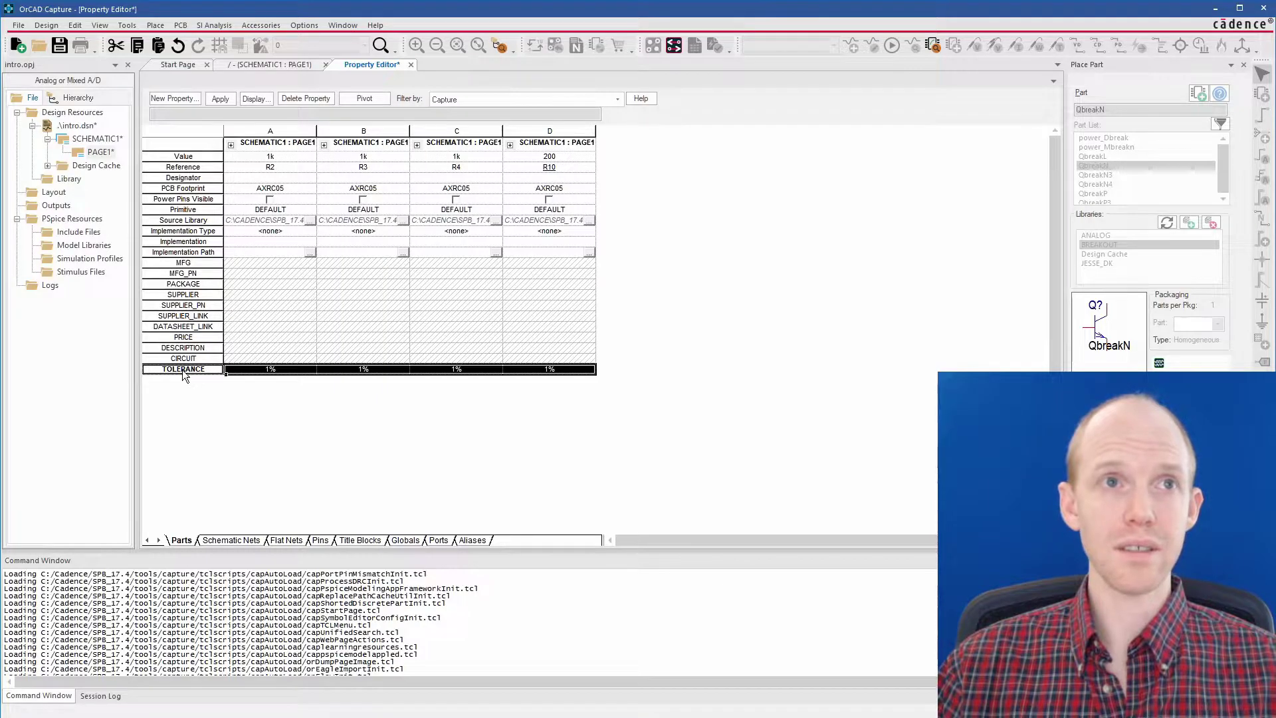
pyautogui.rightClick(185, 374)
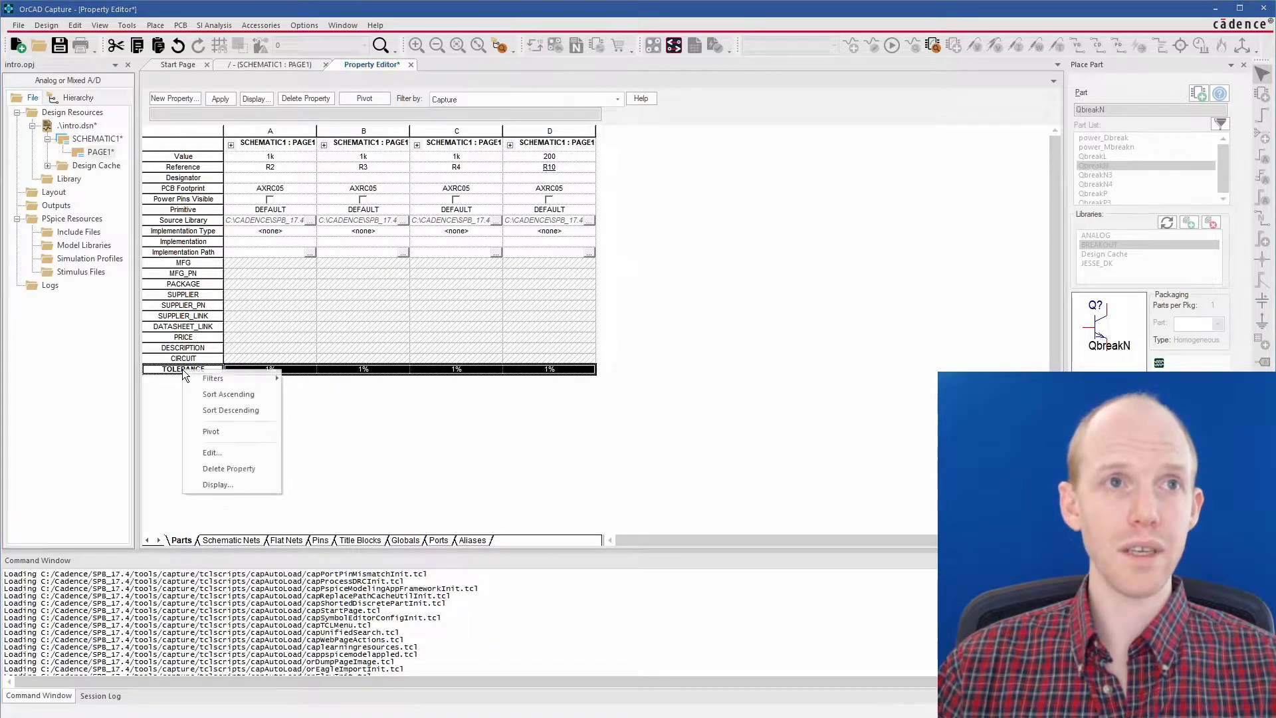
pyautogui.click(219, 485)
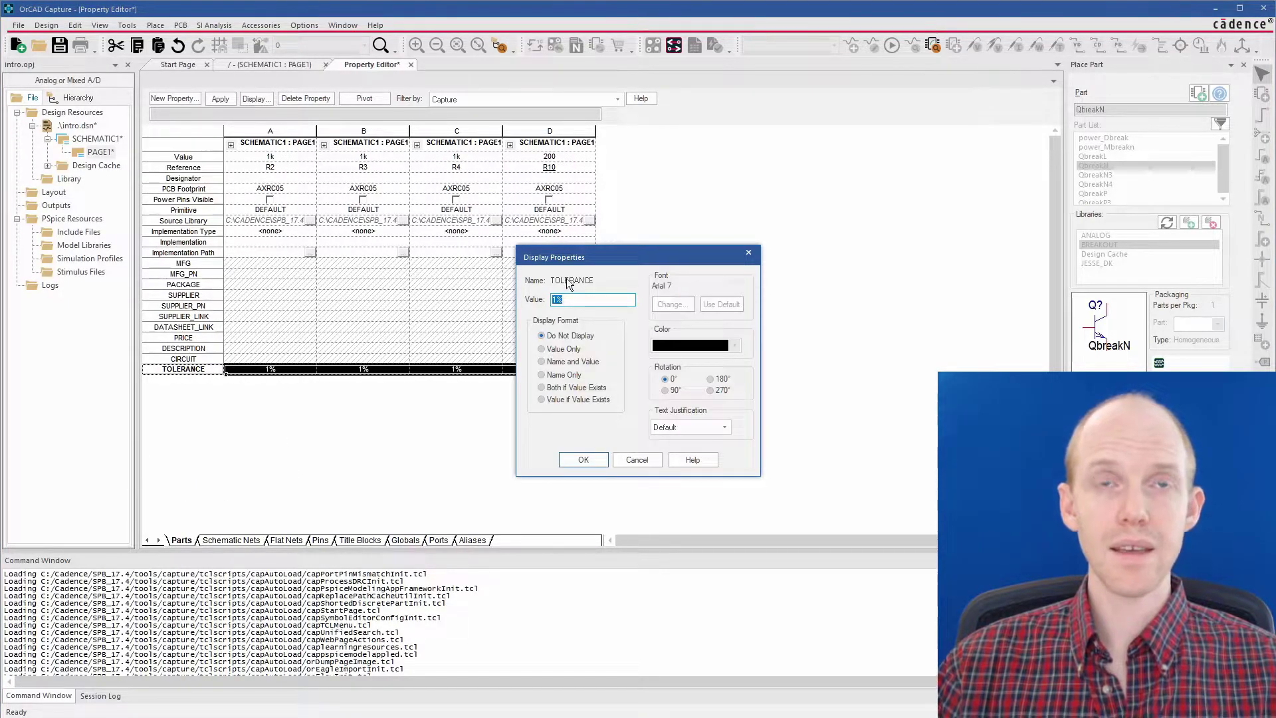
pyautogui.click(541, 349)
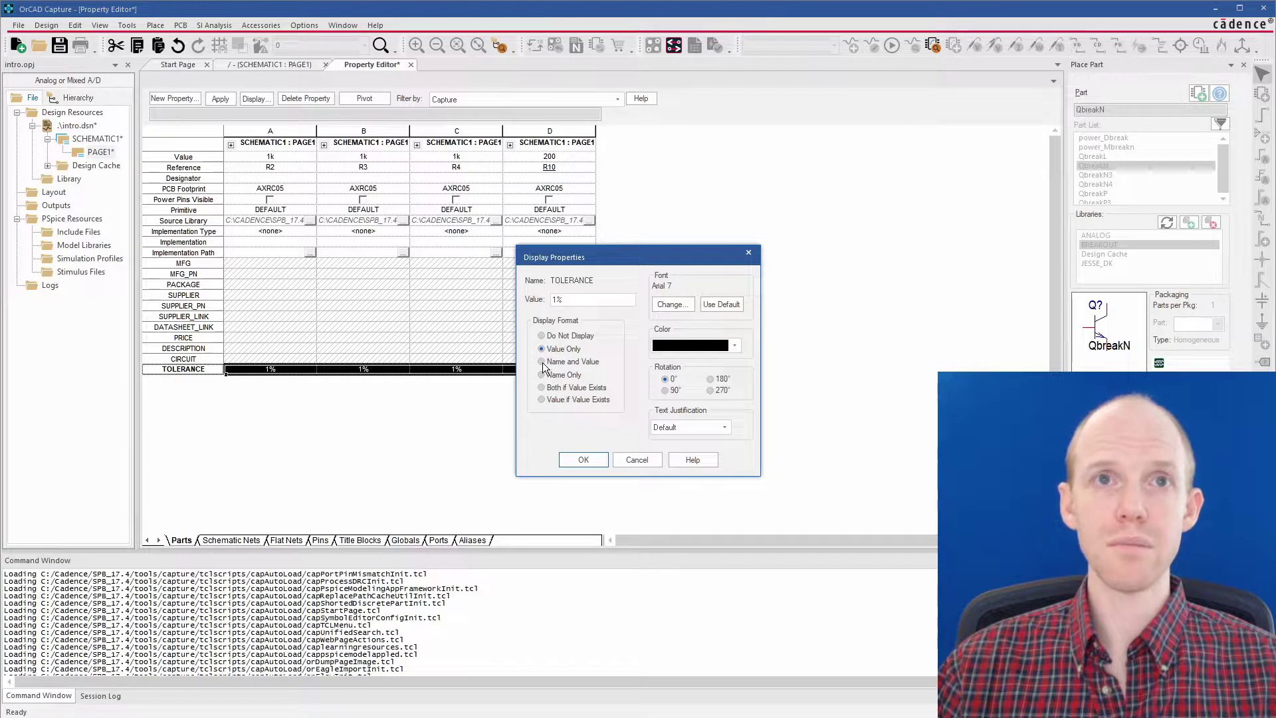
pyautogui.click(542, 361)
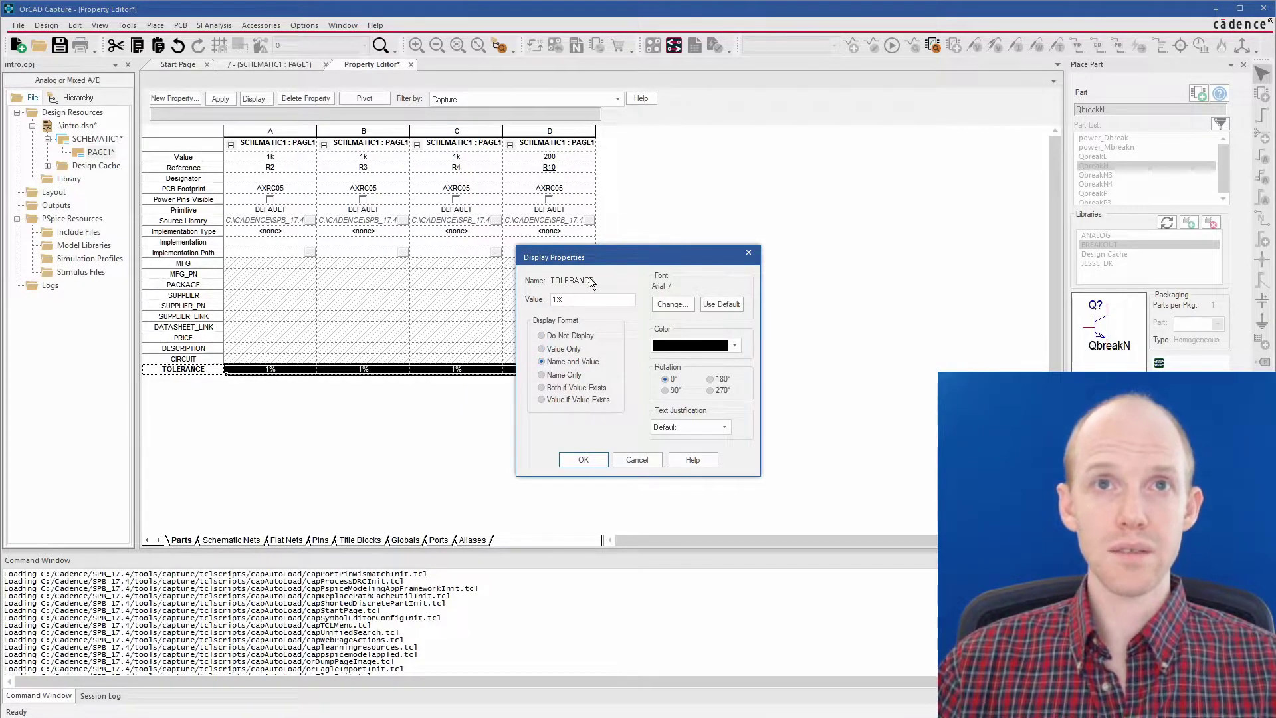
pyautogui.click(575, 459)
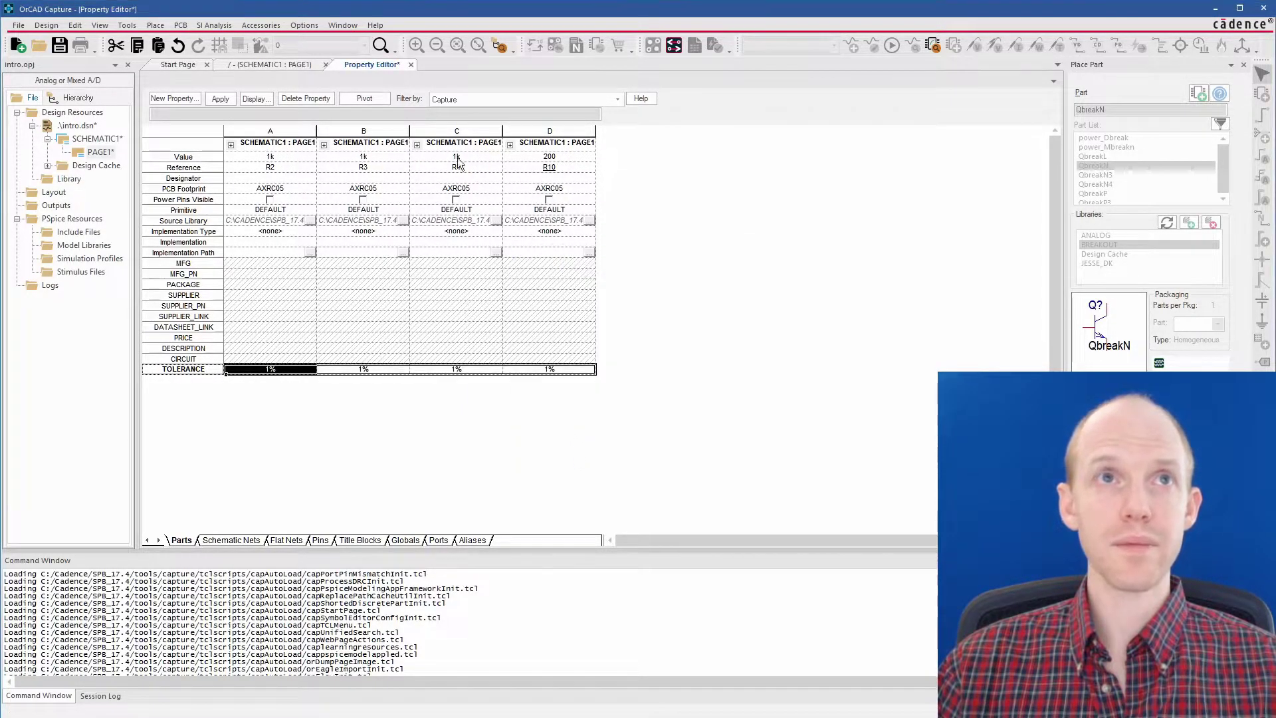
pyautogui.click(280, 66)
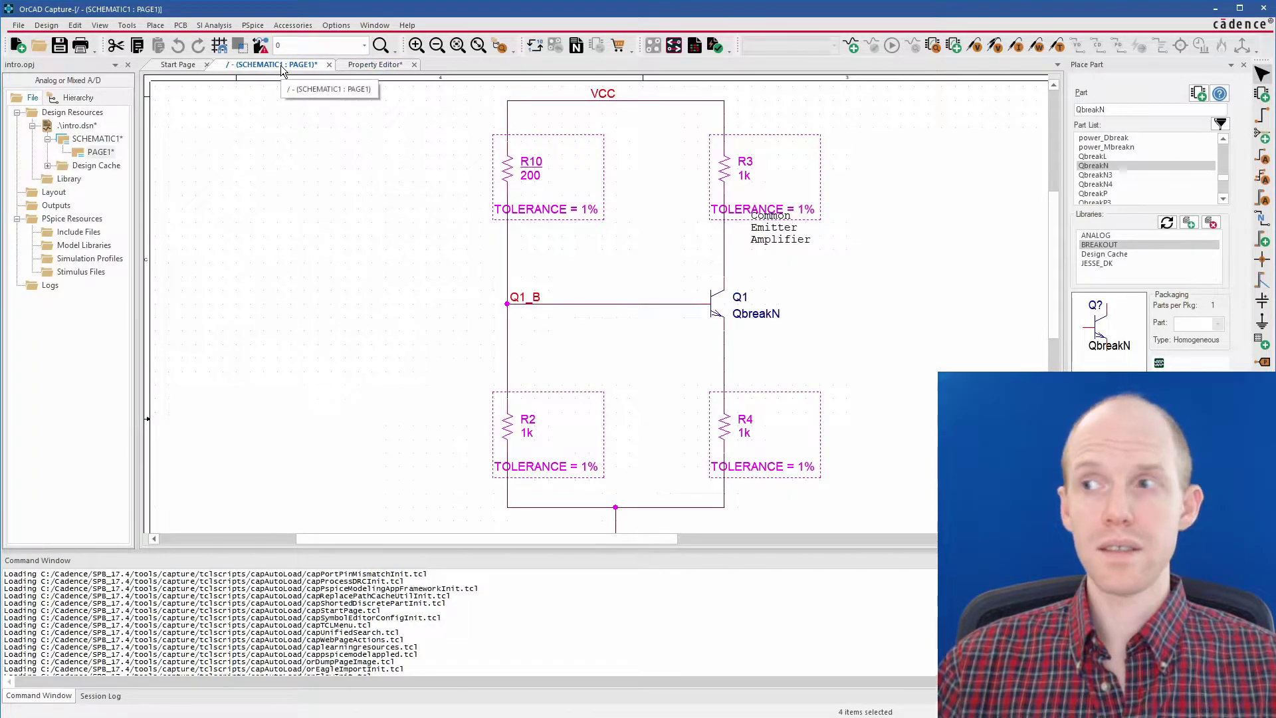
# Move the four TOLERANCE labels for R10, R2, R4 and R3 up beside their resistors
pyautogui.click(879, 369)
pyautogui.click(550, 469)
pyautogui.click(563, 212)
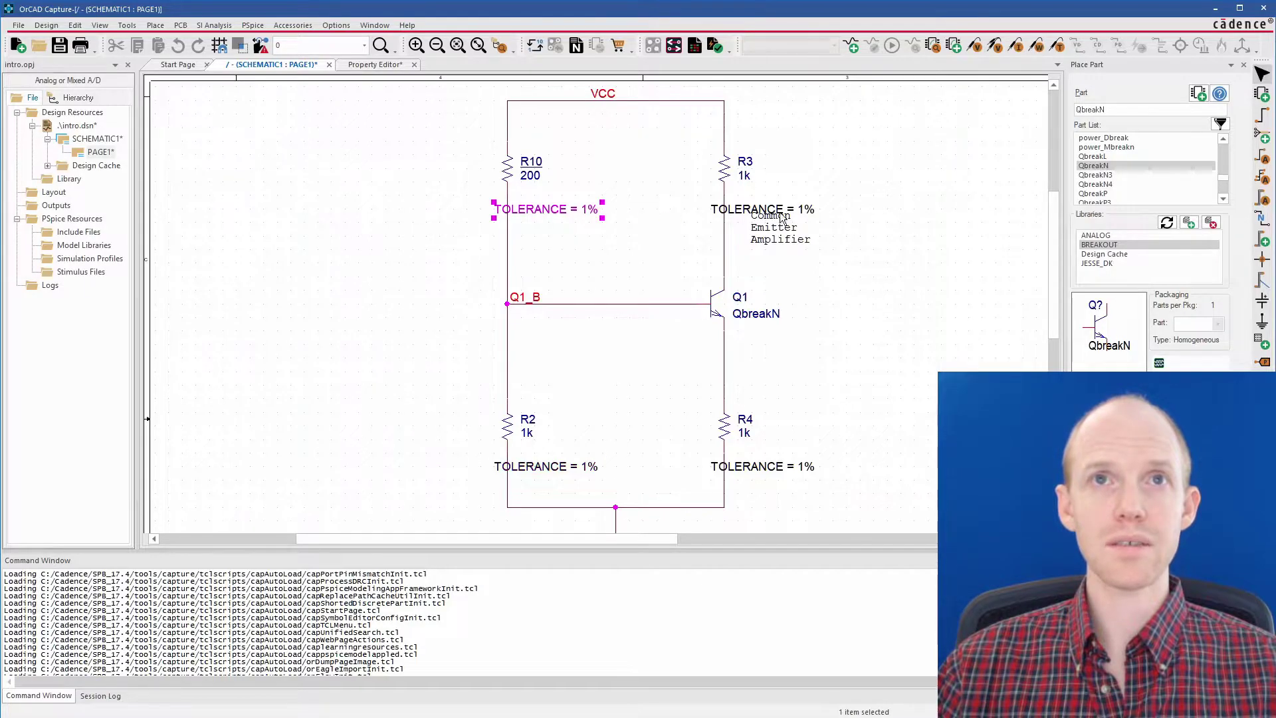
pyautogui.keyDown('ctrl'); pyautogui.click(538, 469); pyautogui.keyUp('ctrl')
pyautogui.keyDown('ctrl'); pyautogui.click(759, 470); pyautogui.keyUp('ctrl')
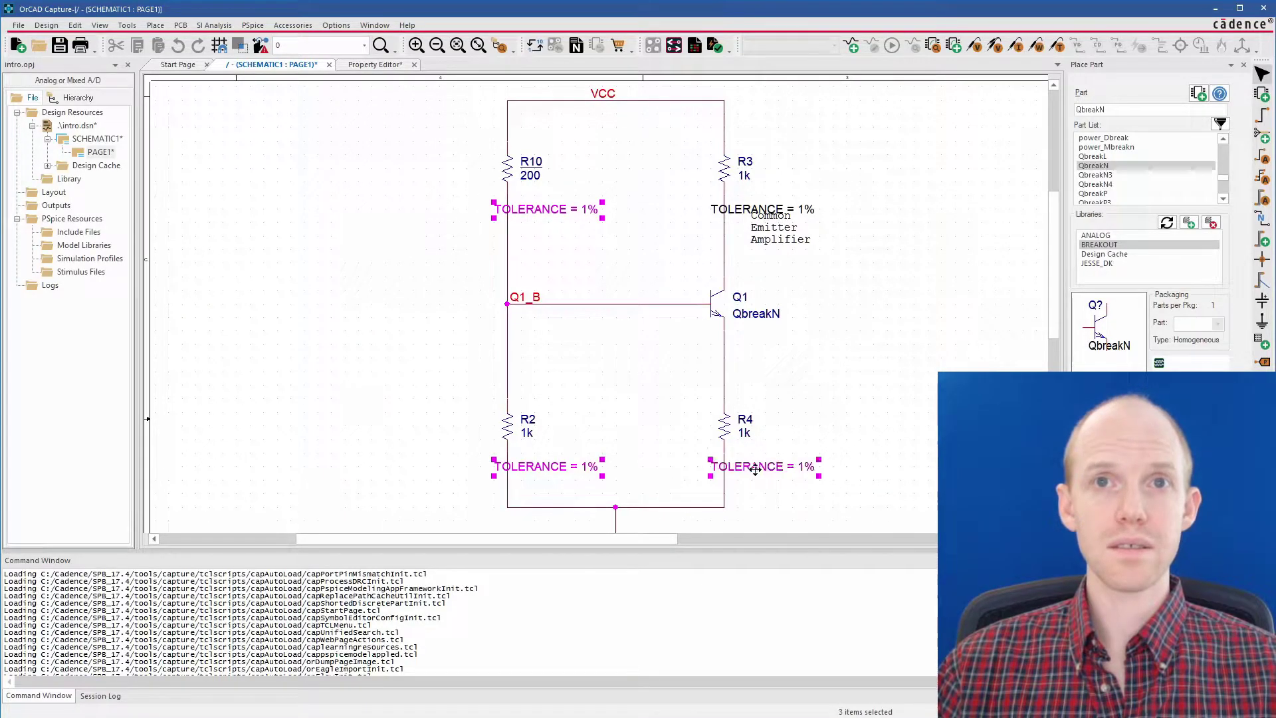
pyautogui.keyDown('ctrl'); pyautogui.click(734, 205); pyautogui.keyUp('ctrl')
pyautogui.moveTo(536, 210); pyautogui.dragTo(561, 186)
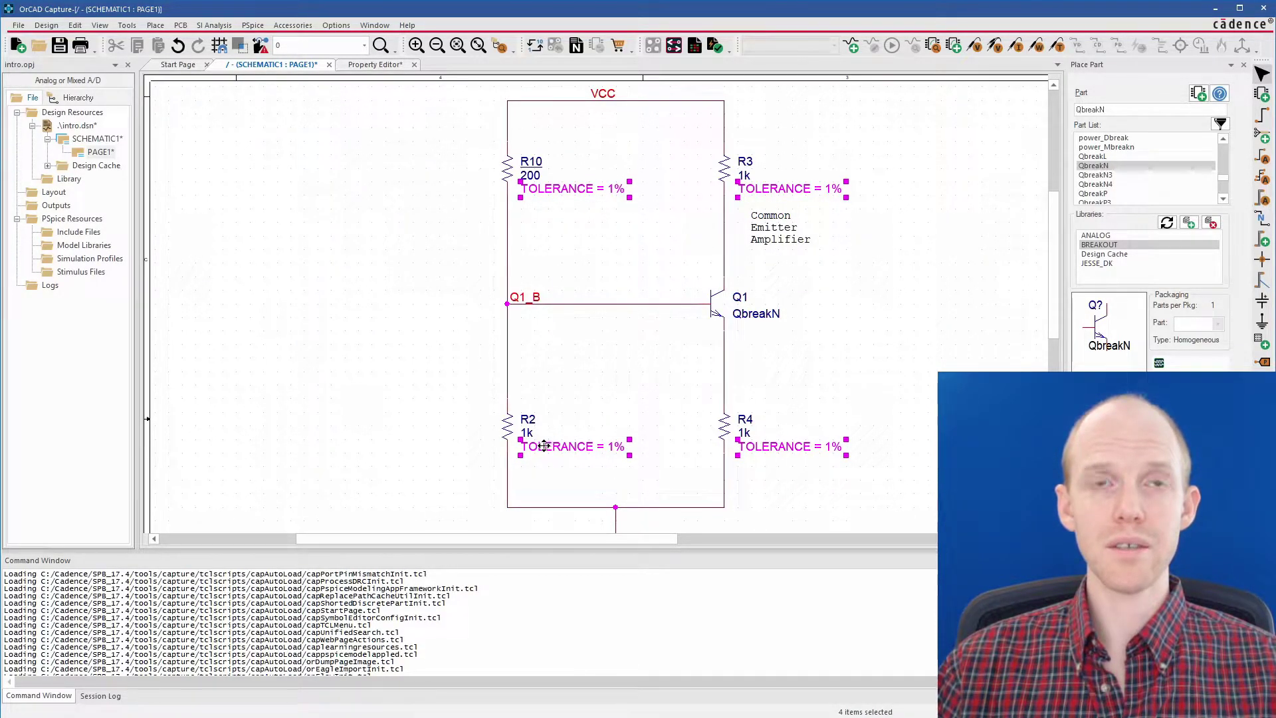
# Set TOLERANCE display to Value Only for resistors R10, R2, R4 and R3
pyautogui.click(525, 172)
pyautogui.keyDown('ctrl'); pyautogui.click(525, 429); pyautogui.keyUp('ctrl')
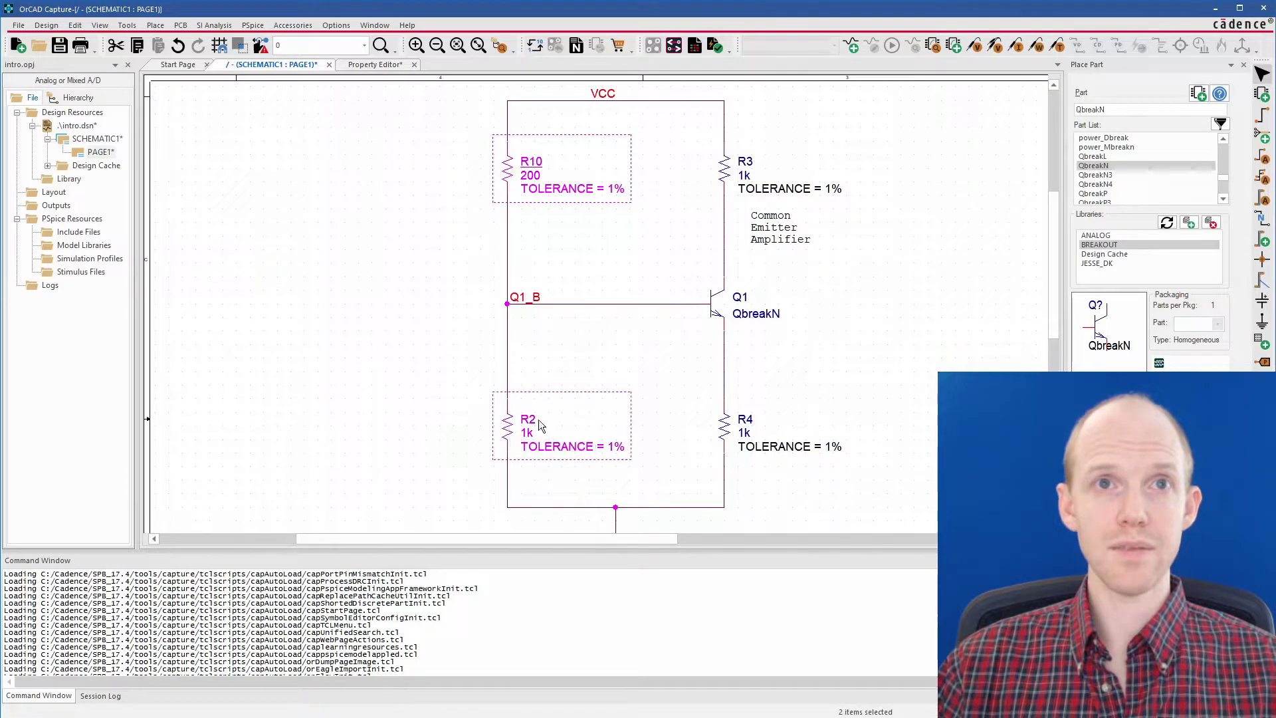
pyautogui.keyDown('ctrl'); pyautogui.click(720, 426); pyautogui.keyUp('ctrl')
pyautogui.keyDown('ctrl'); pyautogui.click(724, 171); pyautogui.keyUp('ctrl')
pyautogui.hotkey('ctrl', 'e')
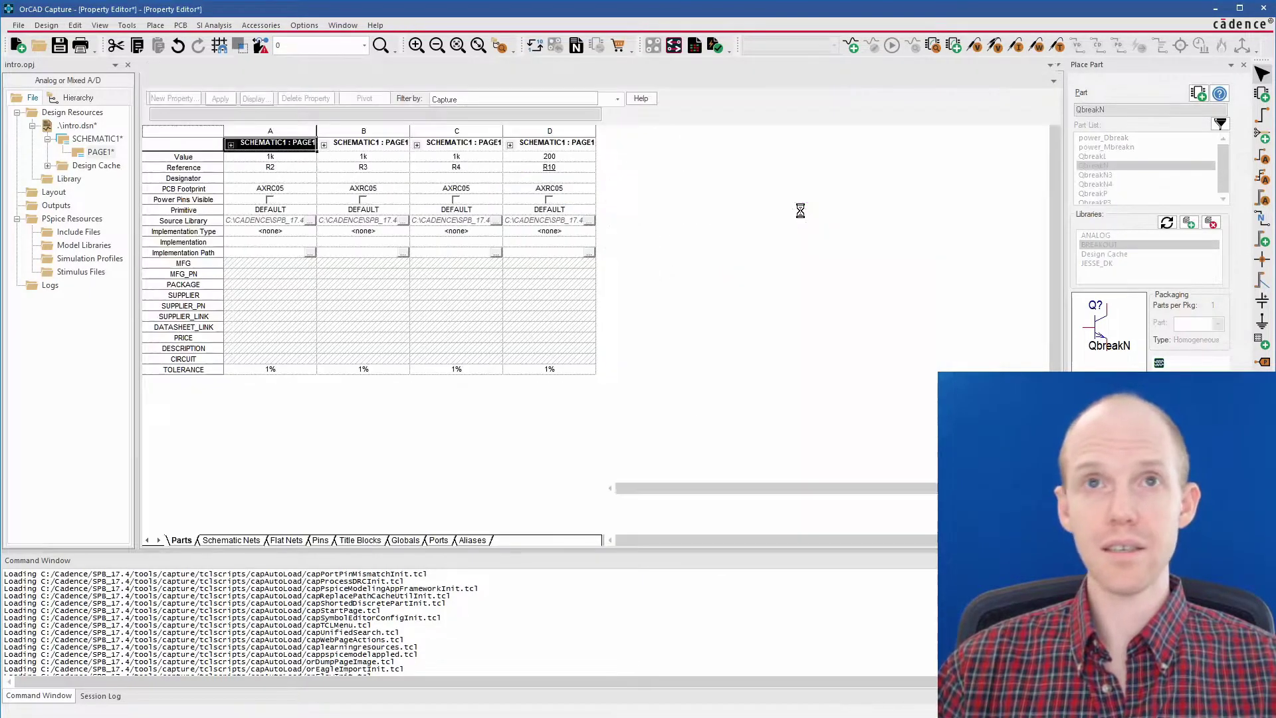
pyautogui.click(186, 370)
pyautogui.rightClick(186, 371)
pyautogui.click(249, 486)
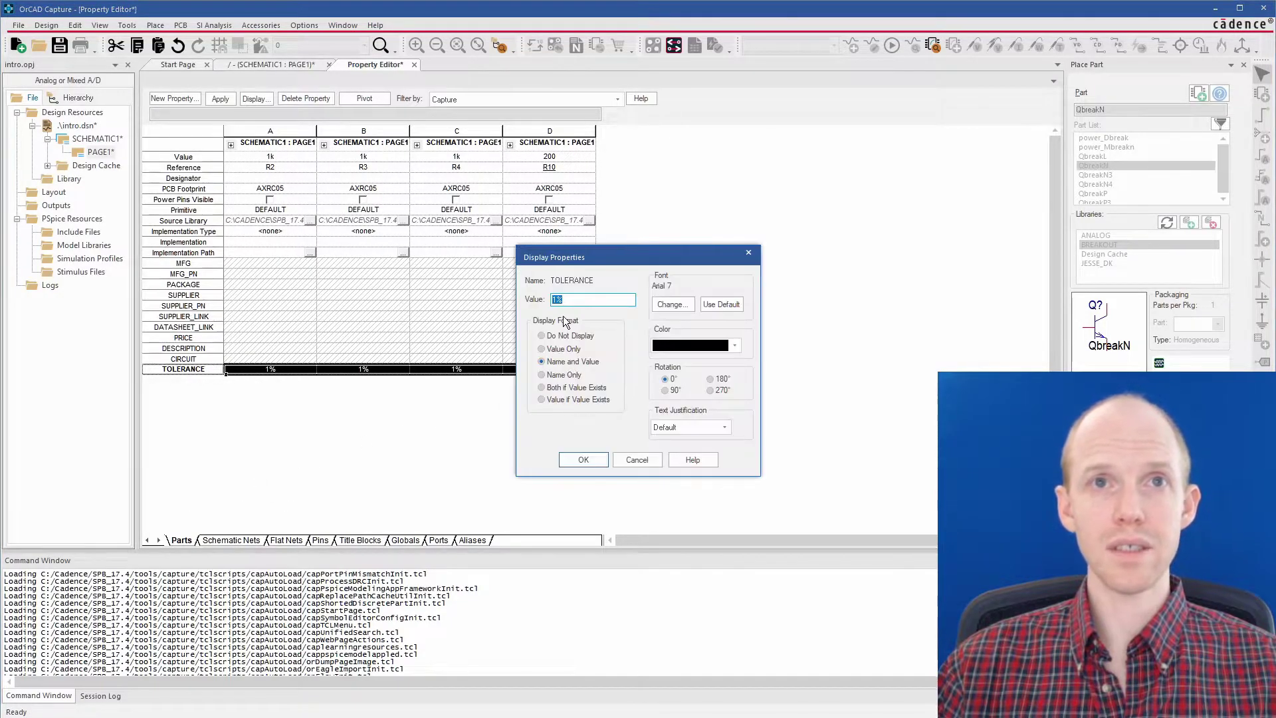
pyautogui.click(542, 349)
pyautogui.click(583, 460)
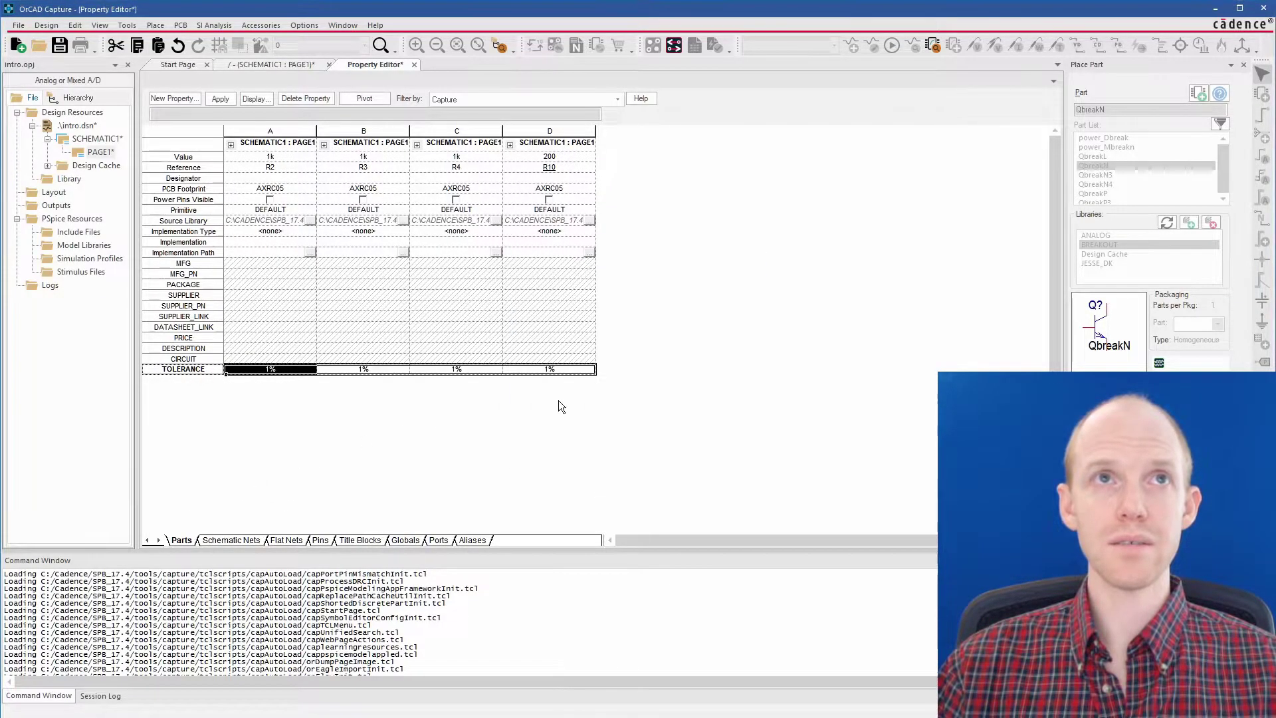
# Return to the schematic page, deselect everything and save the design
pyautogui.click(268, 64)
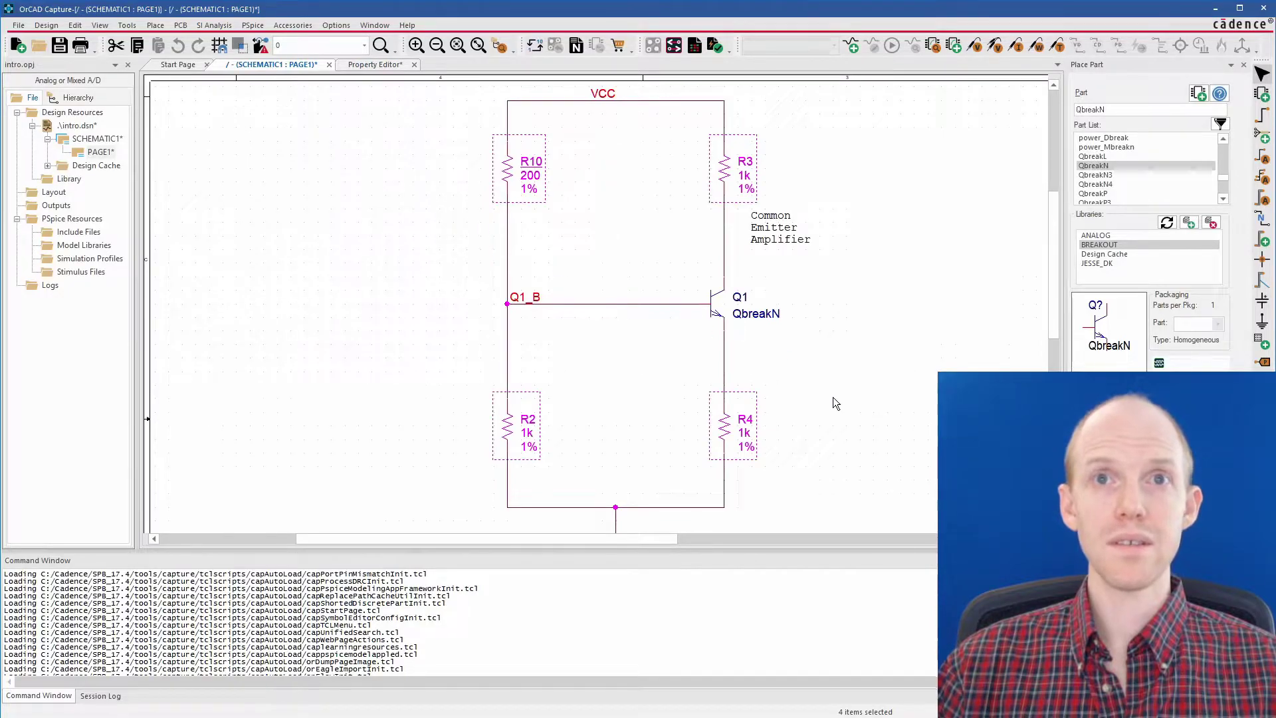
pyautogui.click(834, 398)
pyautogui.hotkey('ctrl', 's')
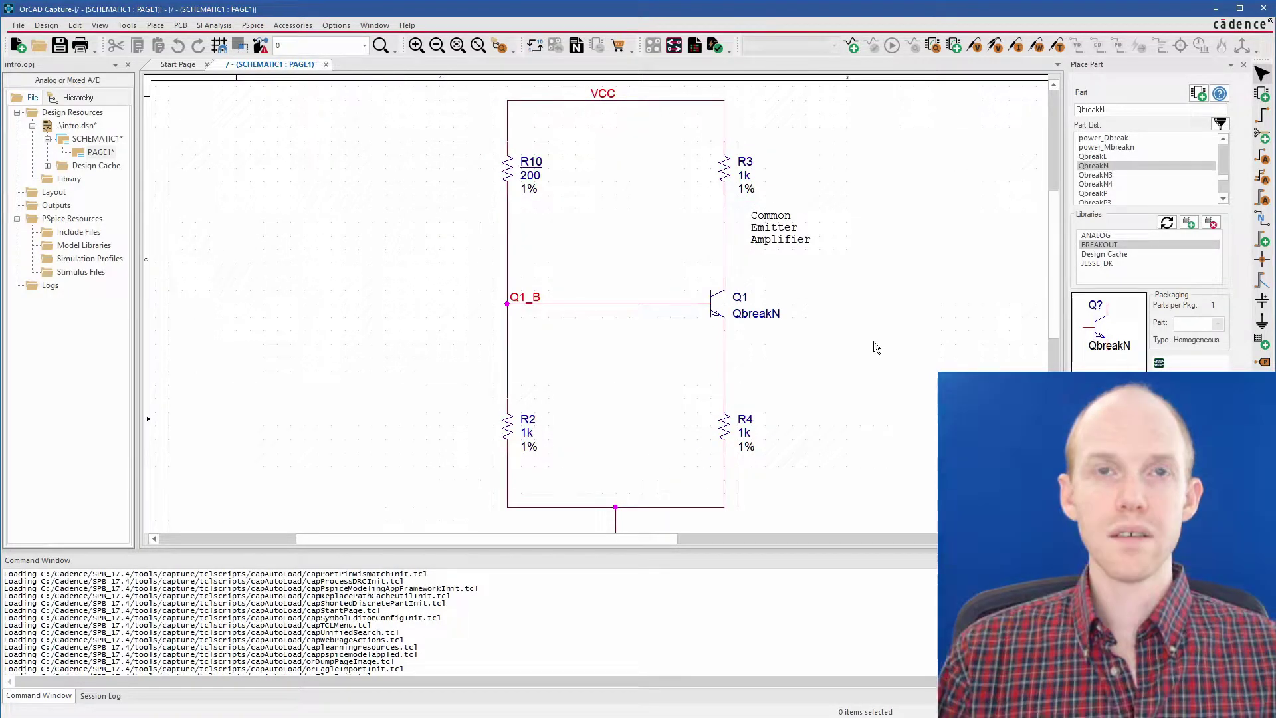
# Search the design for R* and select the R2, R3, R4 and R10 results
pyautogui.click(507, 171)
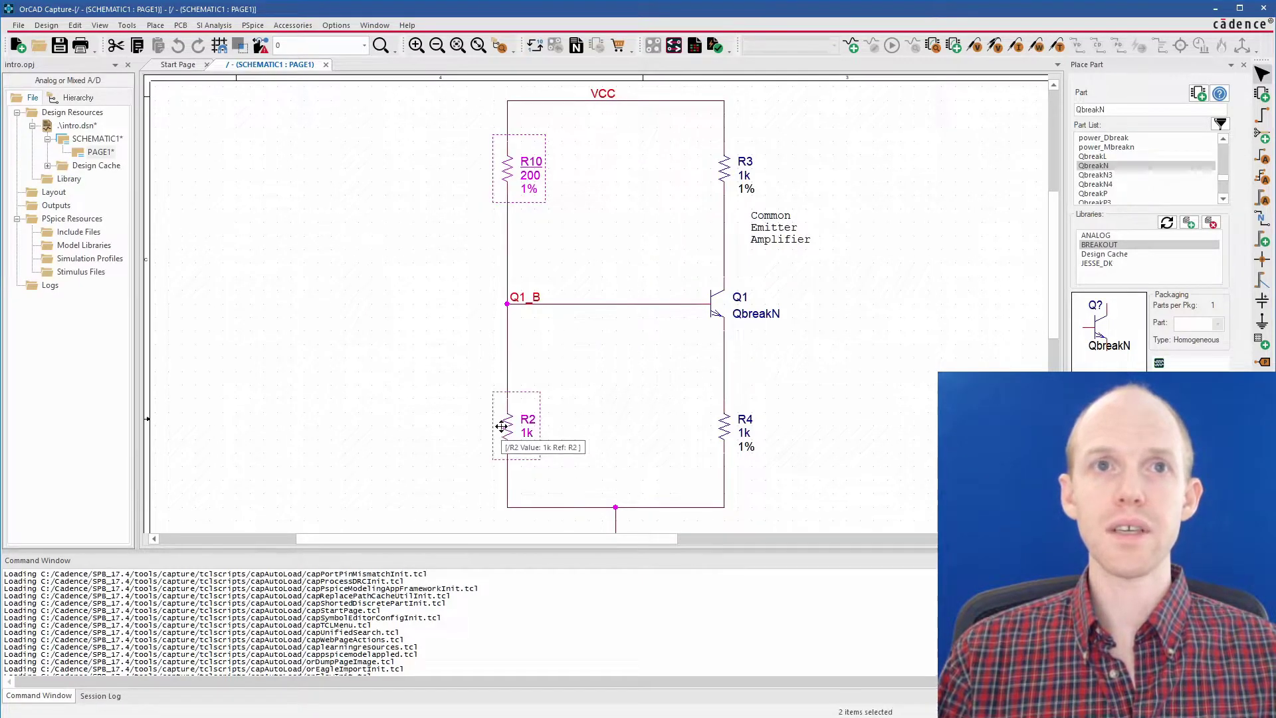
pyautogui.click(853, 340)
pyautogui.hotkey('ctrl', 'f')
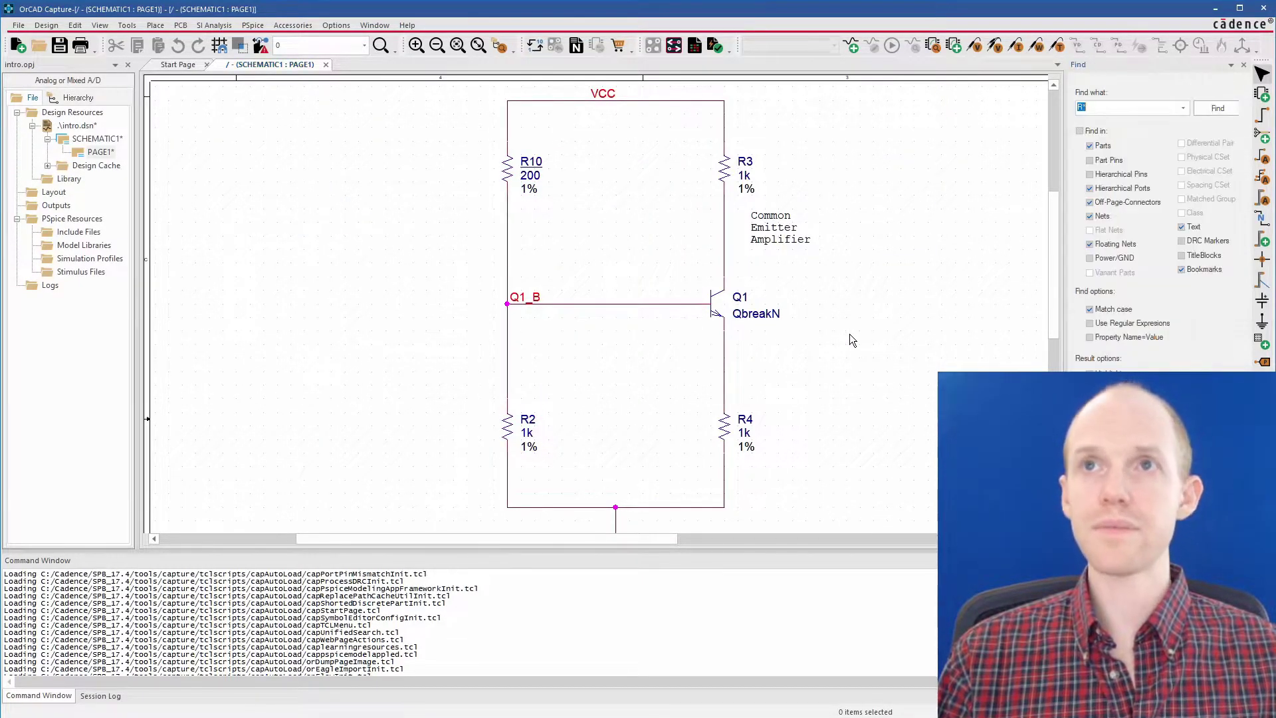
pyautogui.click(1091, 108)
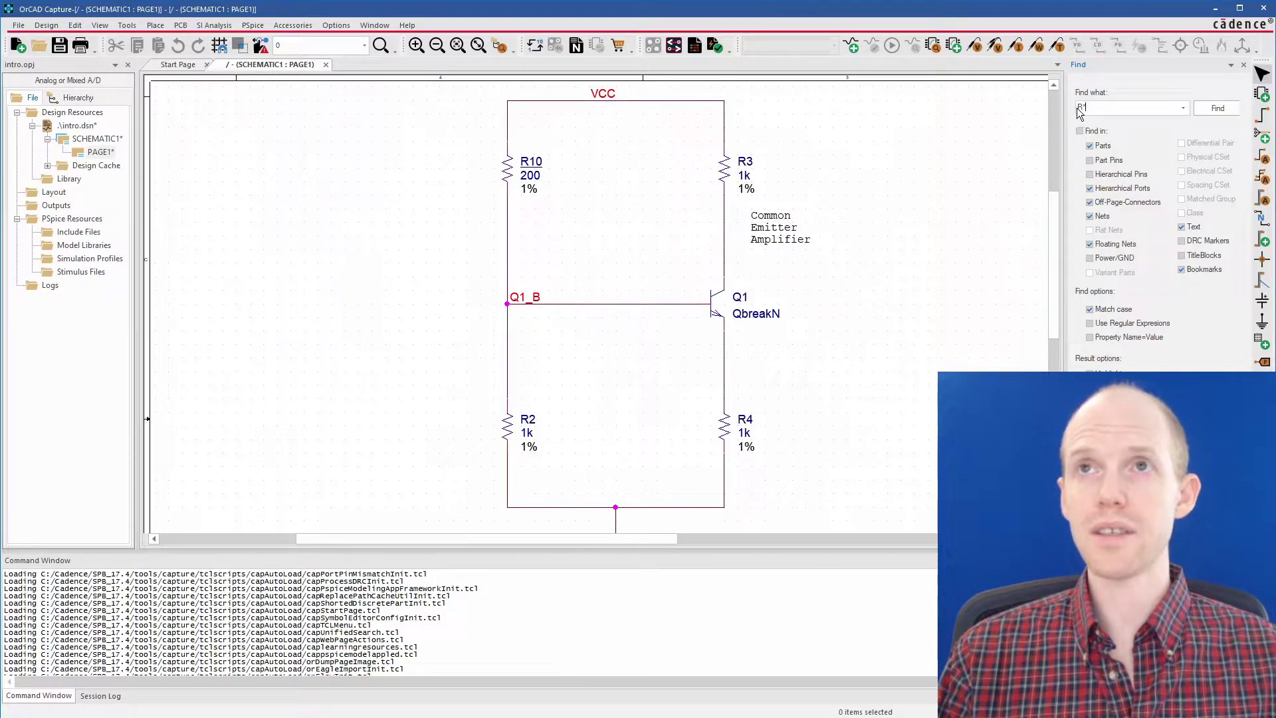
pyautogui.click(1217, 108)
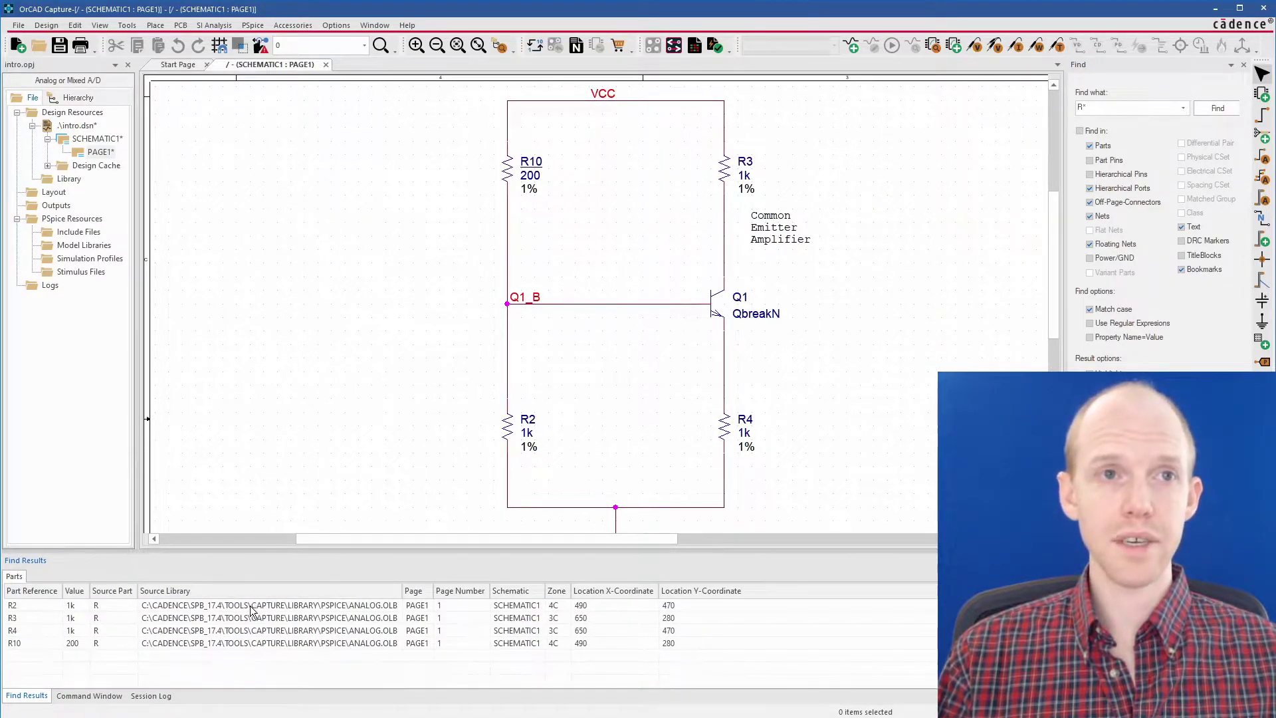
pyautogui.click(226, 610)
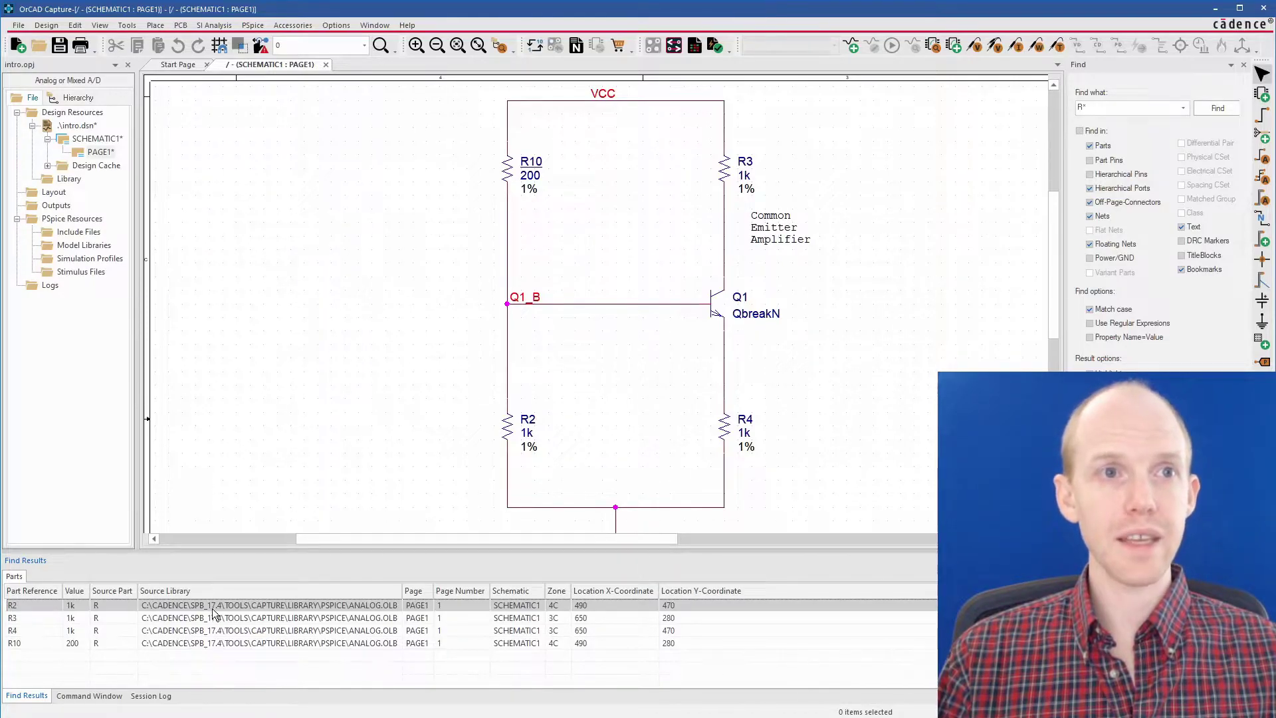
pyautogui.keyDown('shift'); pyautogui.click(198, 643); pyautogui.keyUp('shift')
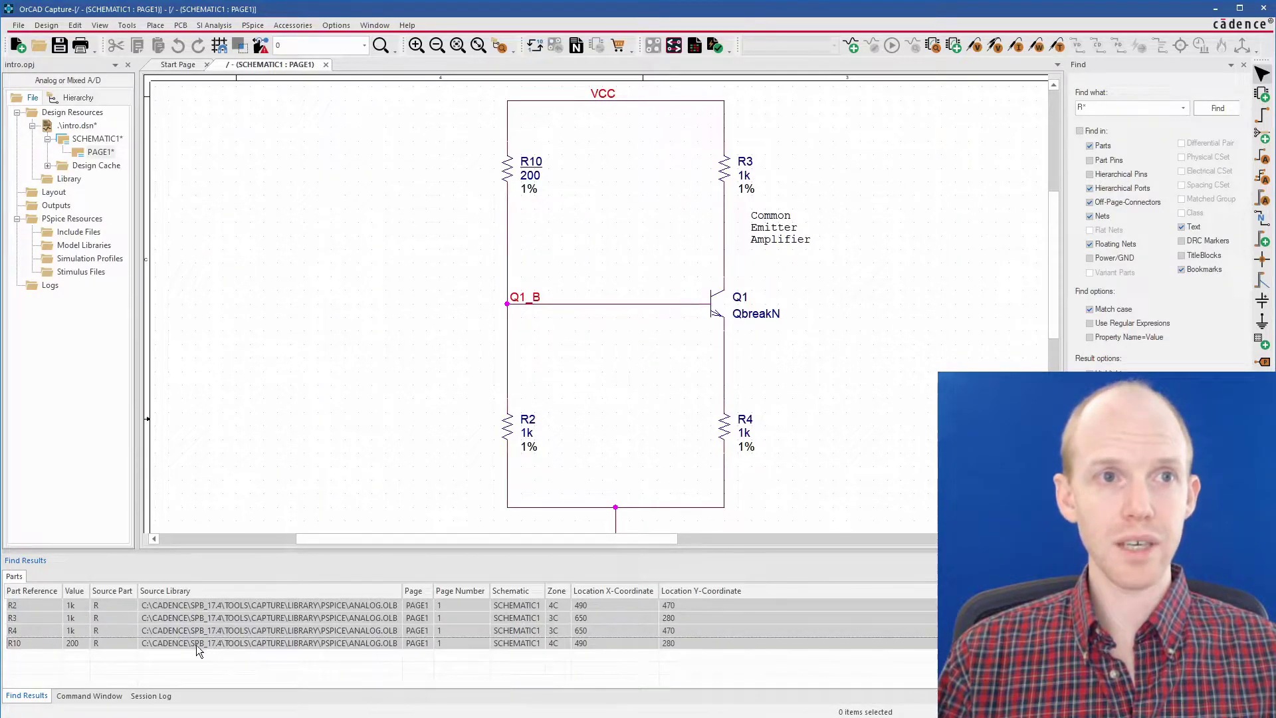
# Open the found resistors in the Browse Spreadsheet and enlarge it to show more columns
pyautogui.rightClick(235, 615)
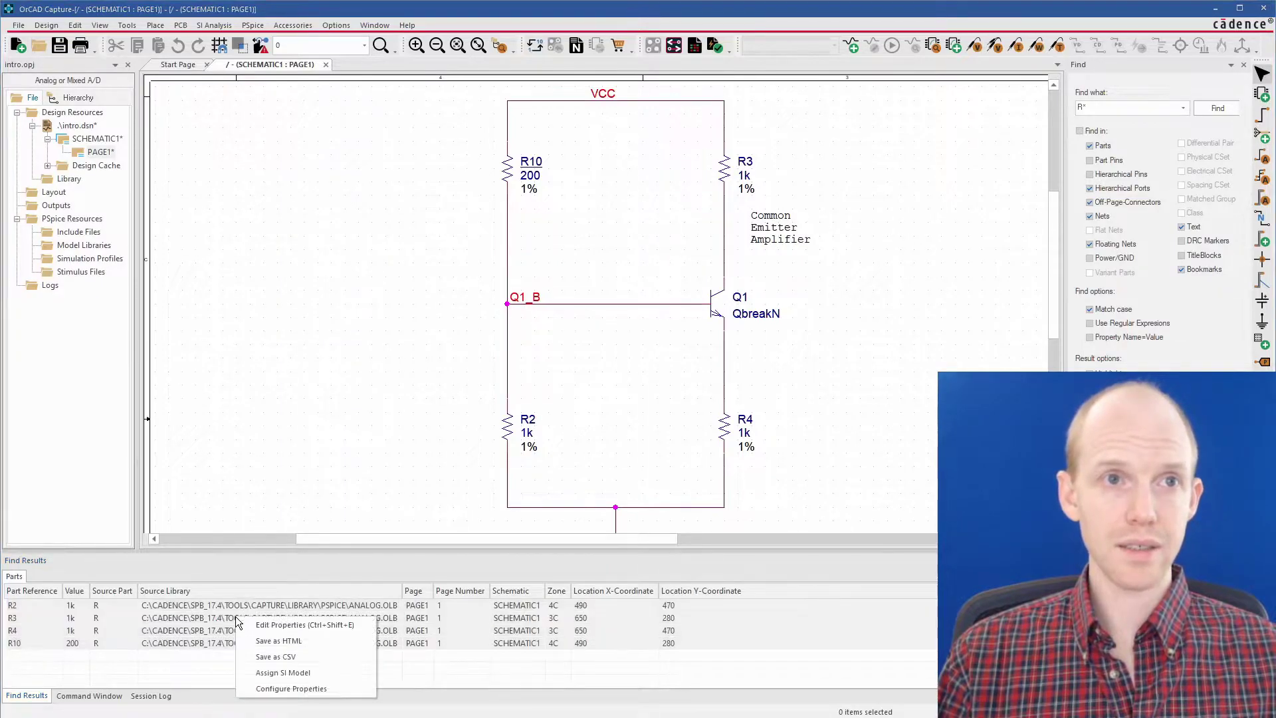
pyautogui.click(302, 628)
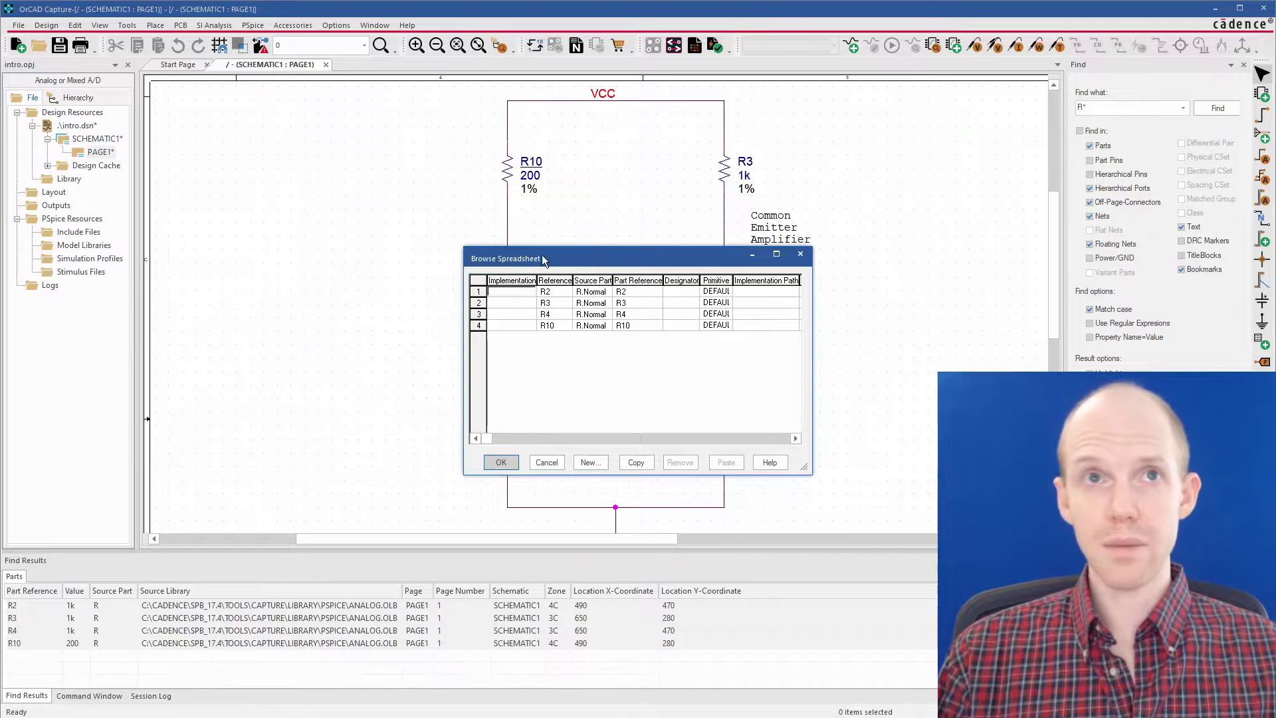
pyautogui.moveTo(551, 260); pyautogui.dragTo(333, 218)
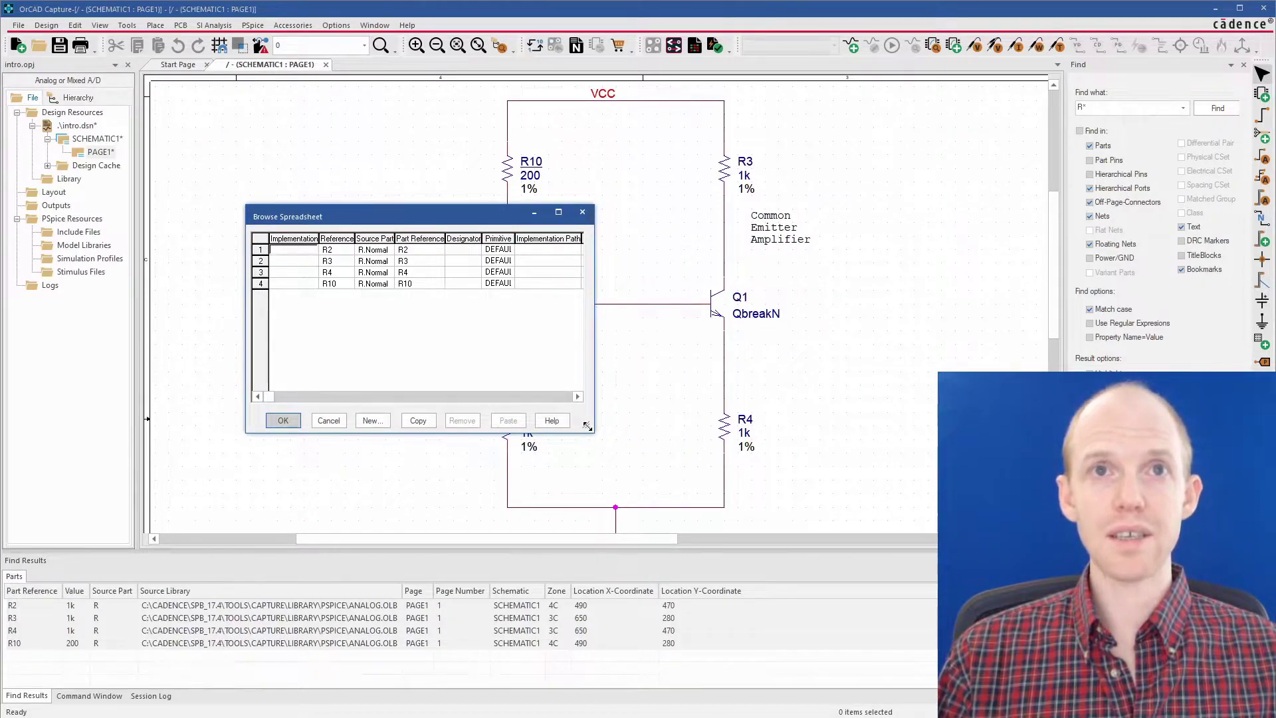
pyautogui.moveTo(582, 426); pyautogui.dragTo(987, 496)
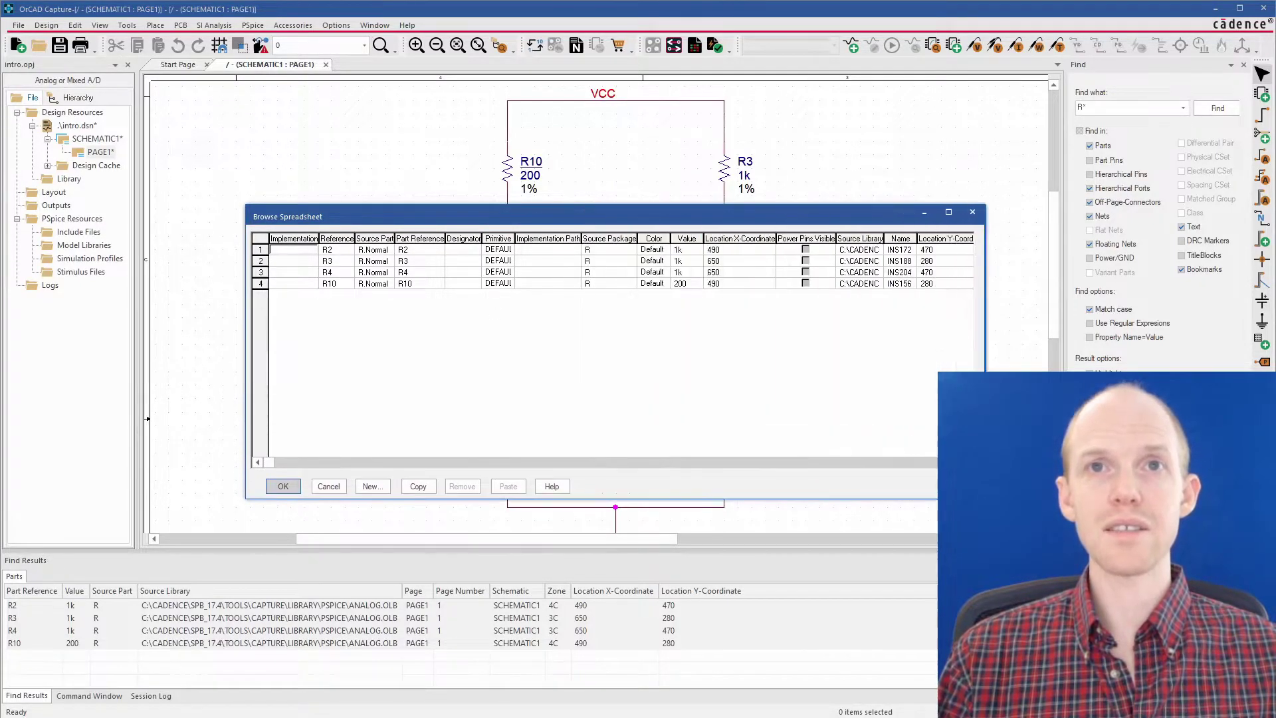
# Set R2's Value to 200 and copy it into R3 and R4
pyautogui.click(687, 251)
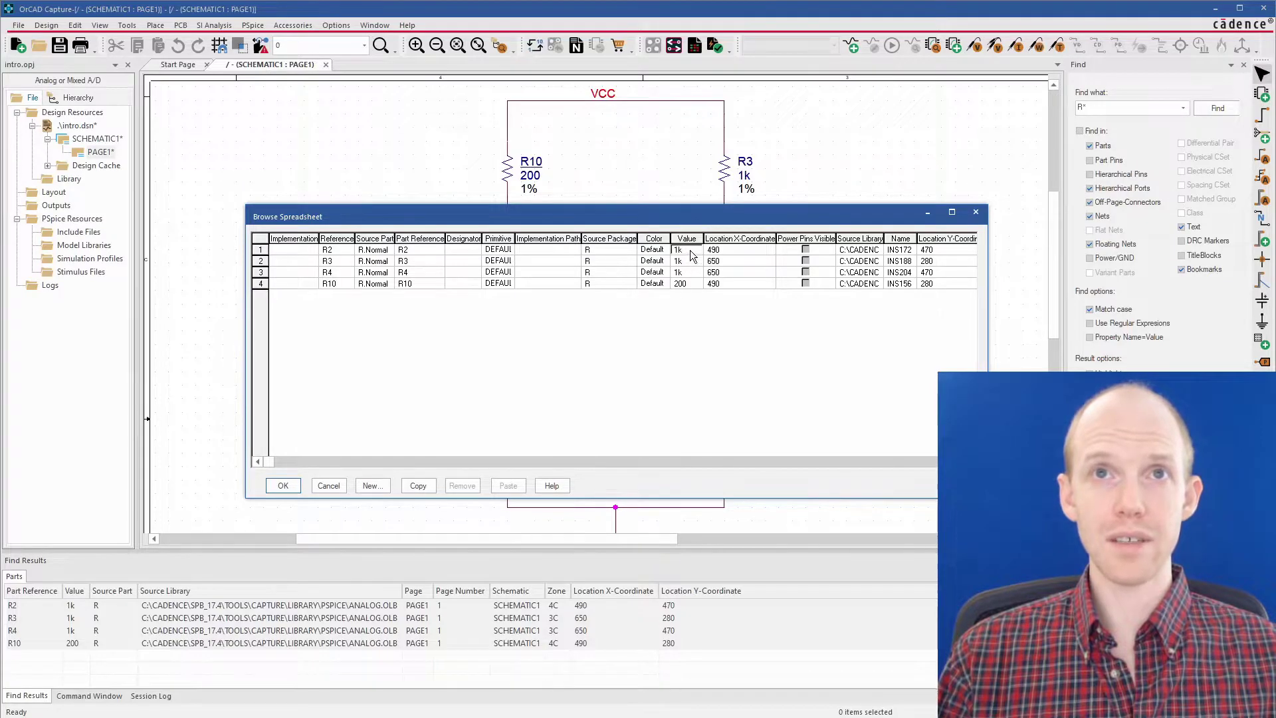
pyautogui.click(685, 251)
pyautogui.write('200')
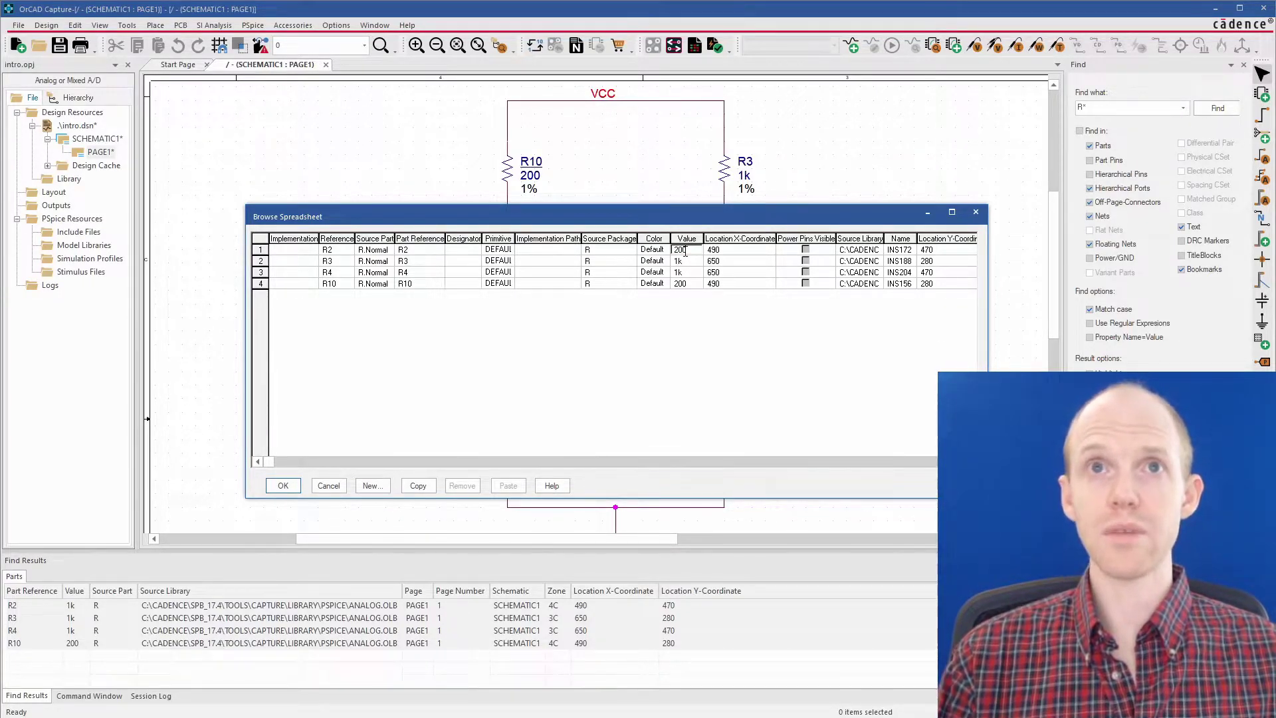
pyautogui.press('Return')
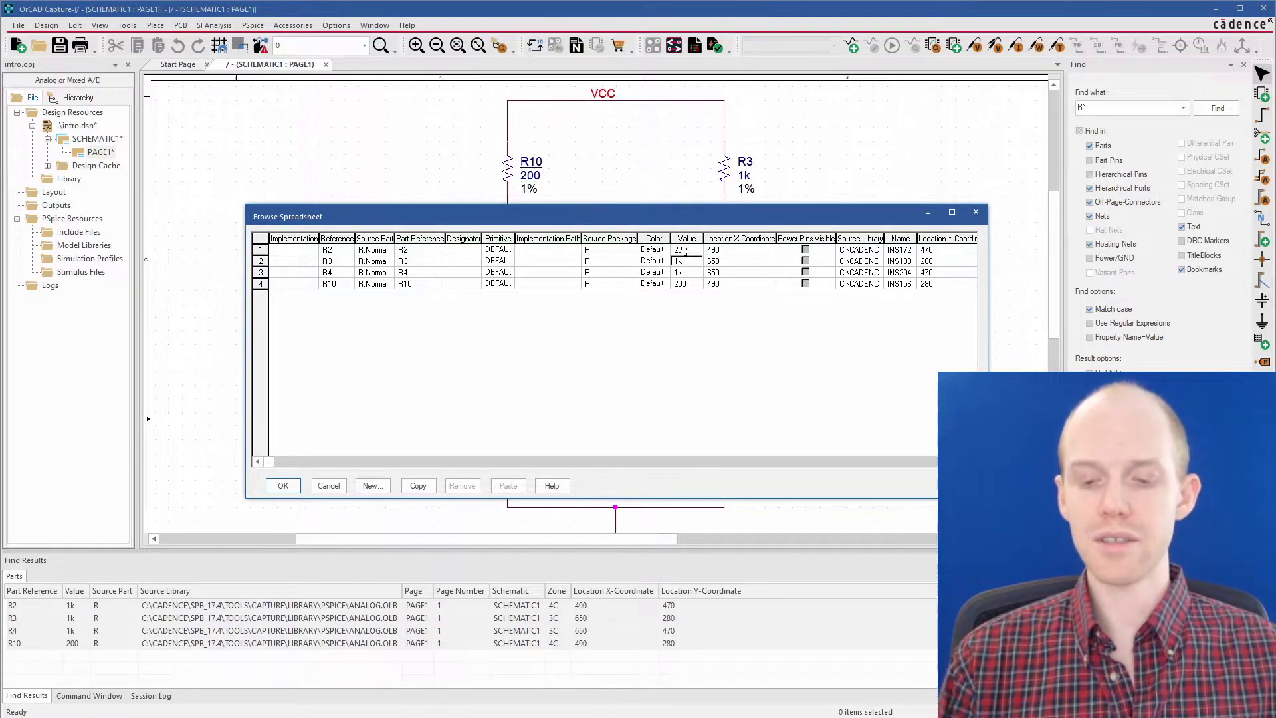
pyautogui.click(685, 251)
pyautogui.click(686, 253)
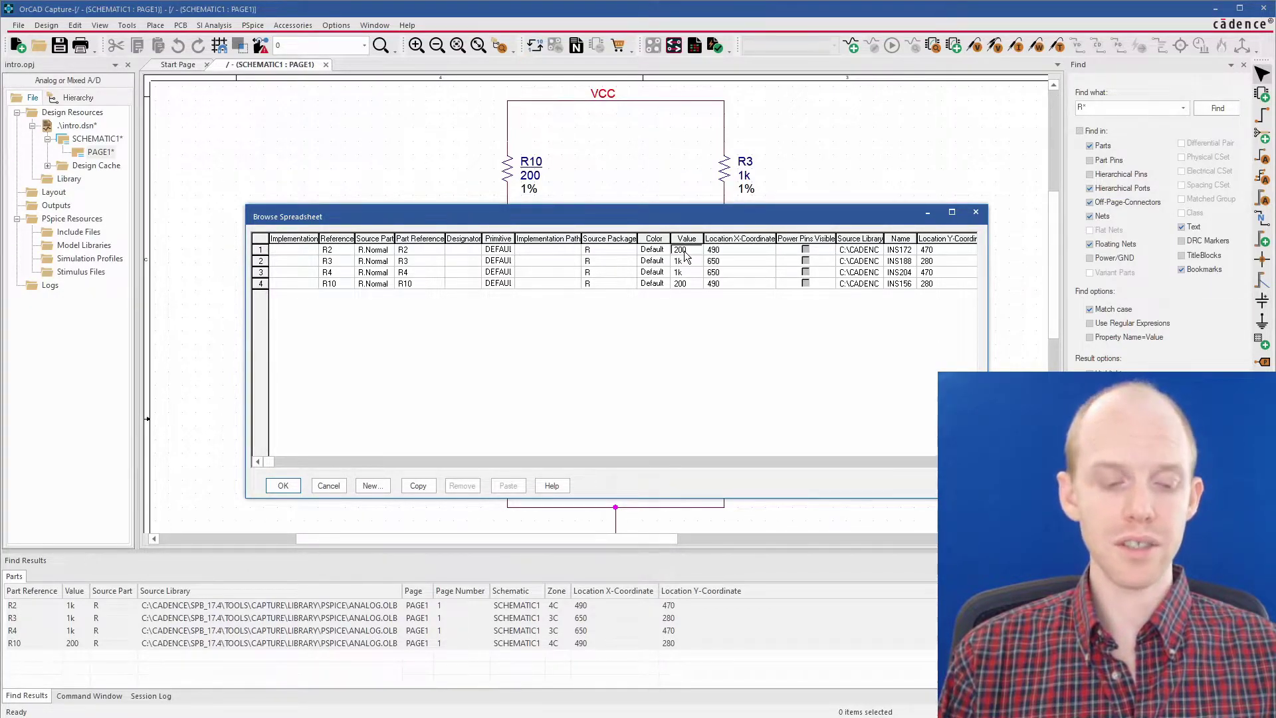
pyautogui.hotkey('ctrl', 'c')
pyautogui.press('Down')
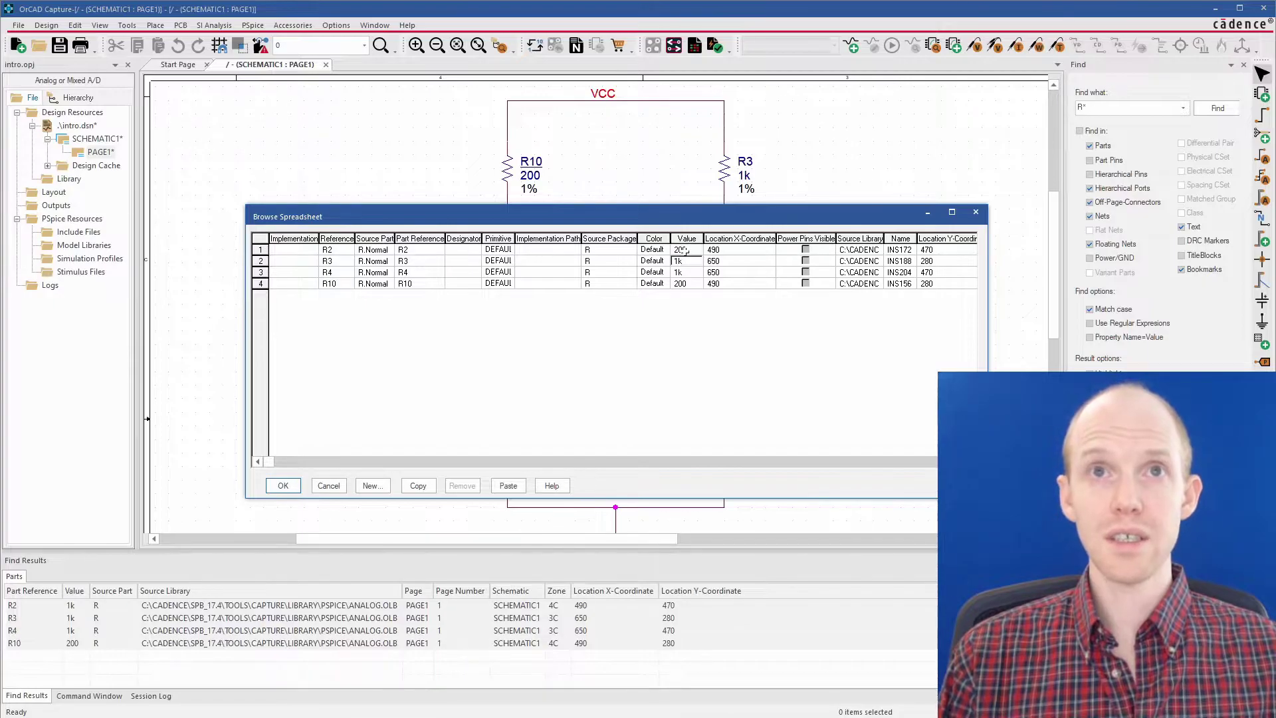
pyautogui.hotkey('ctrl', 'v')
pyautogui.press('Down')
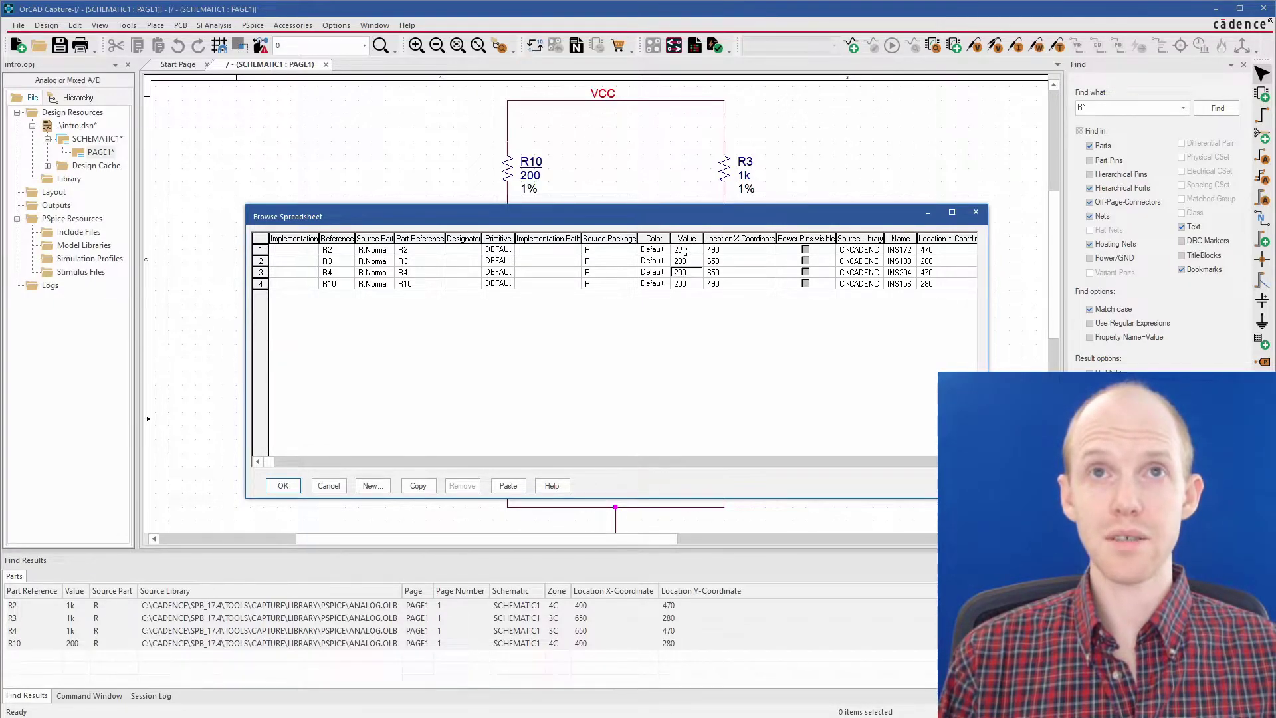
pyautogui.press('Down')
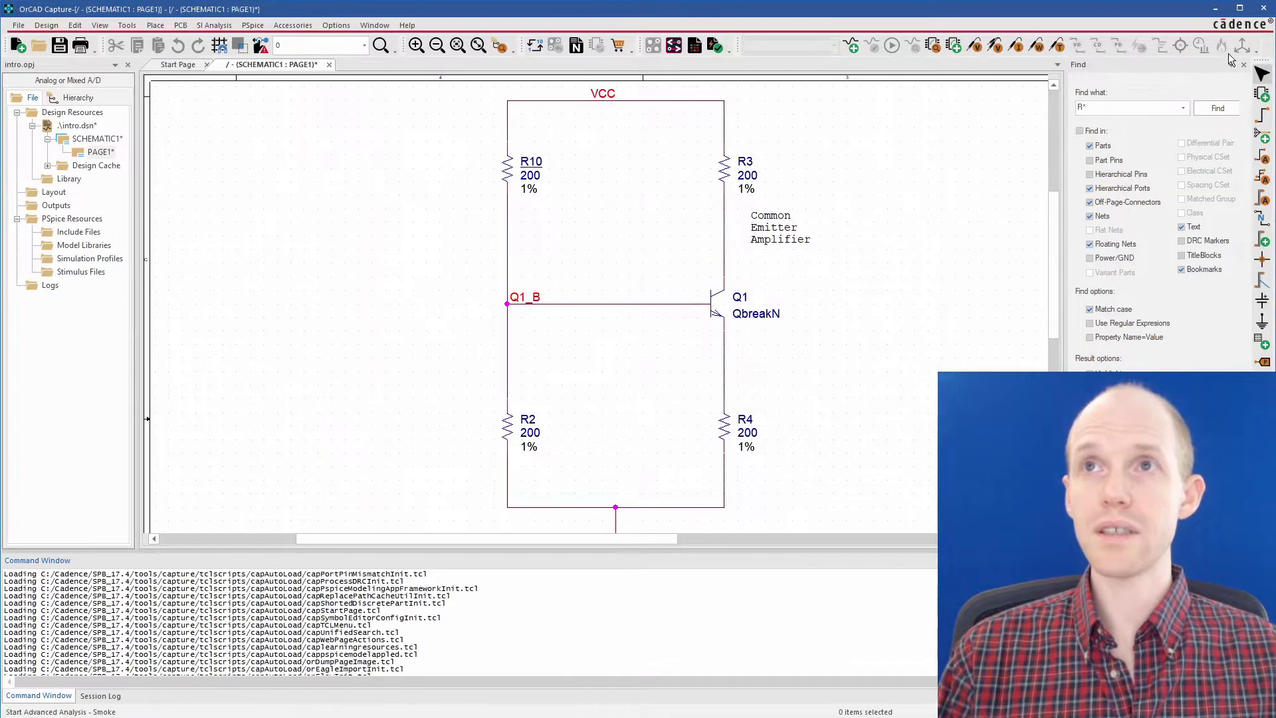
# Open R10's Capture PSpice properties and widen the column to read the full PSpiceTemplate
pyautogui.press('p')
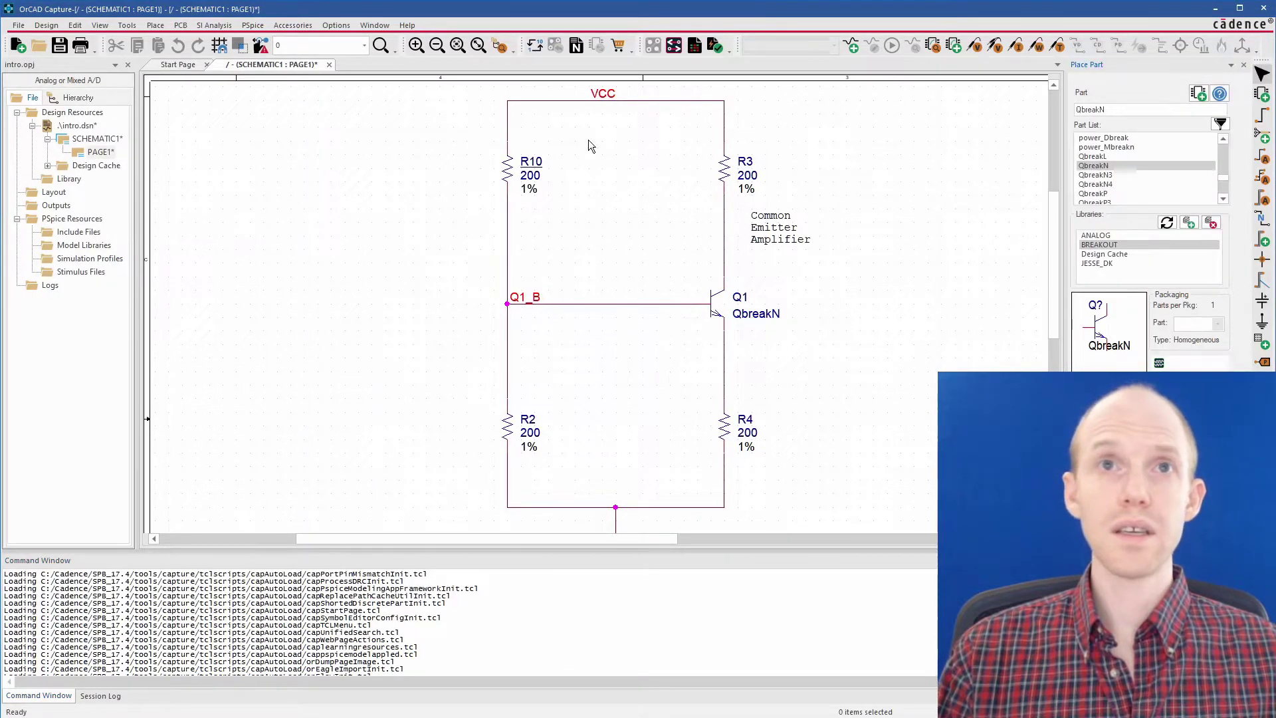
pyautogui.doubleClick(500, 169)
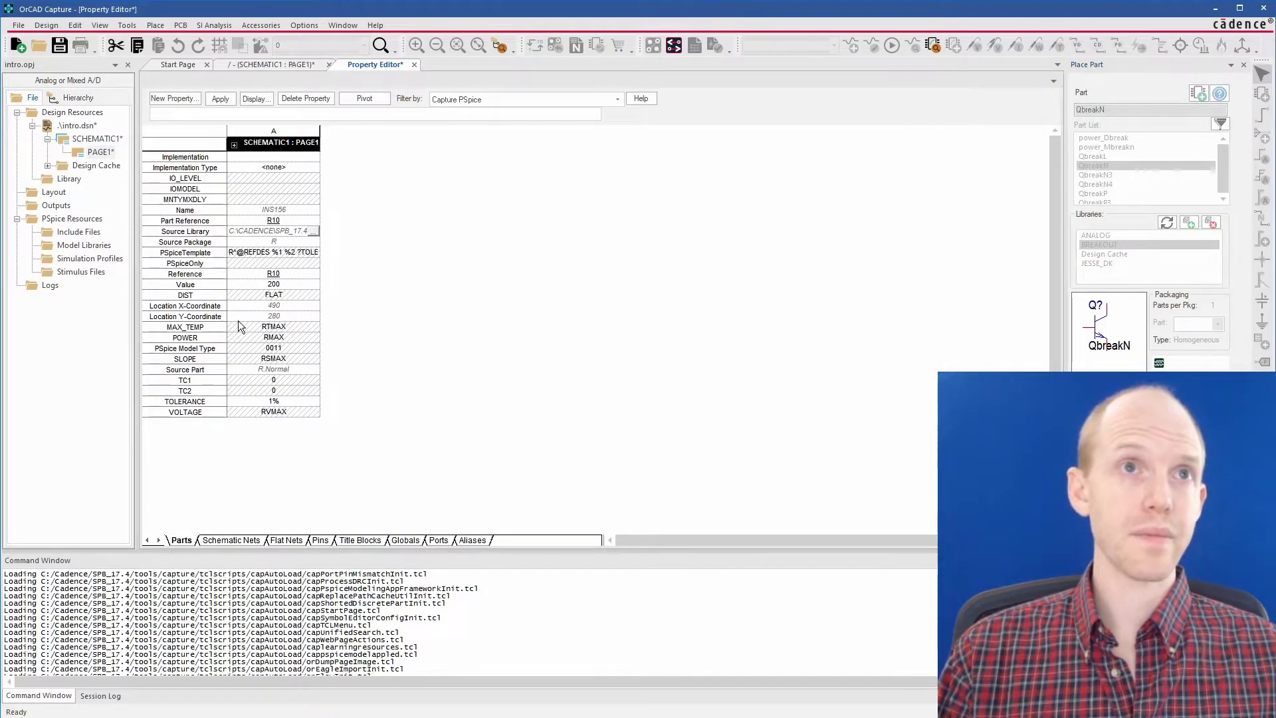
pyautogui.click(141, 203)
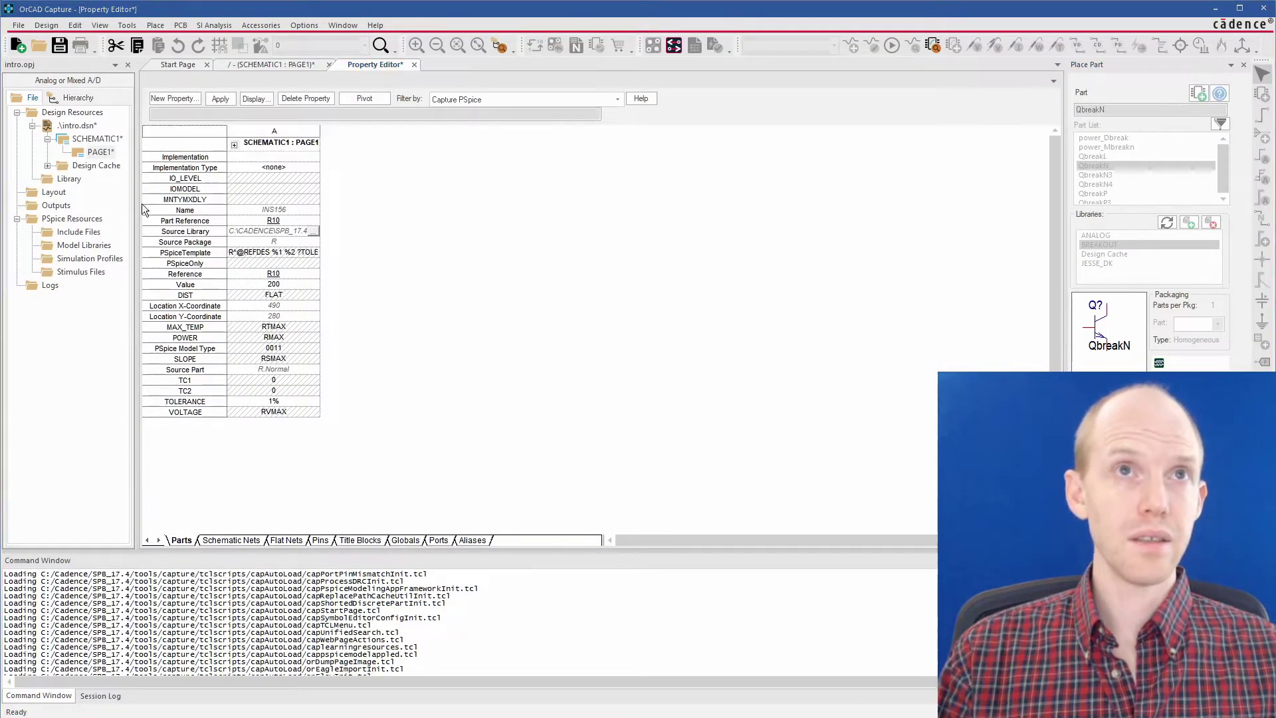
pyautogui.click(538, 98)
pyautogui.click(539, 98)
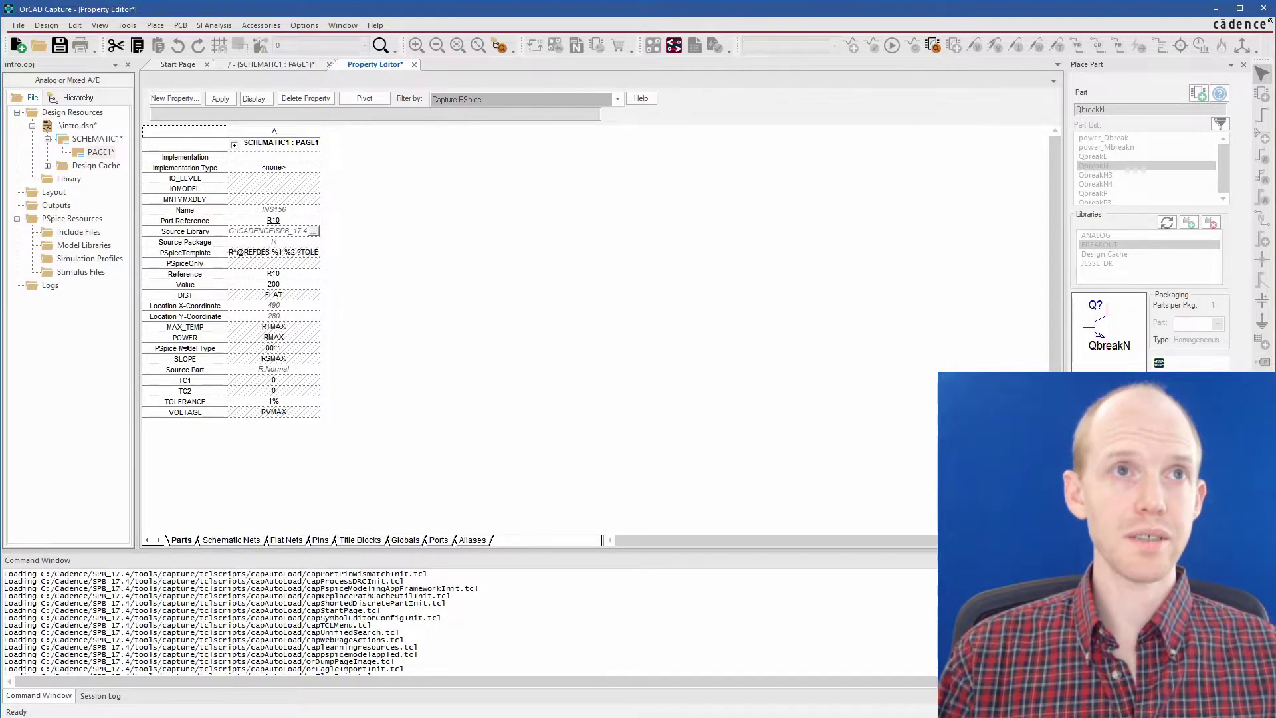
pyautogui.click(192, 286)
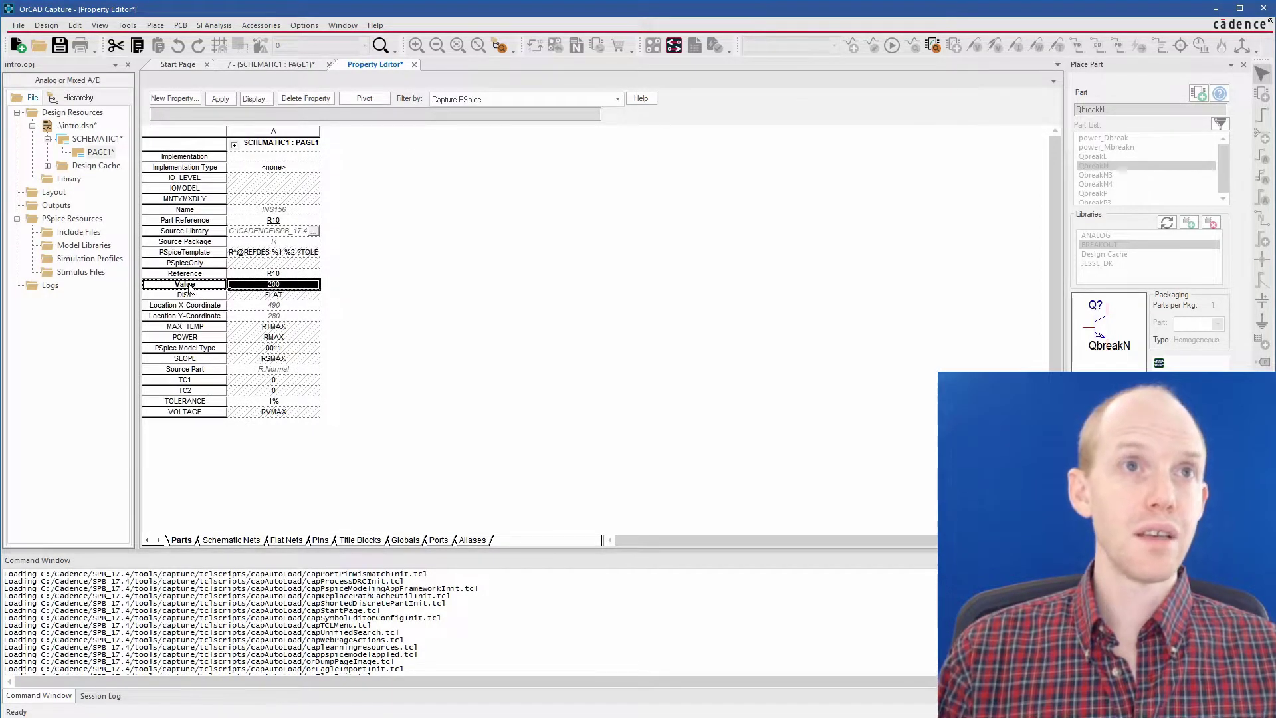
pyautogui.click(203, 220)
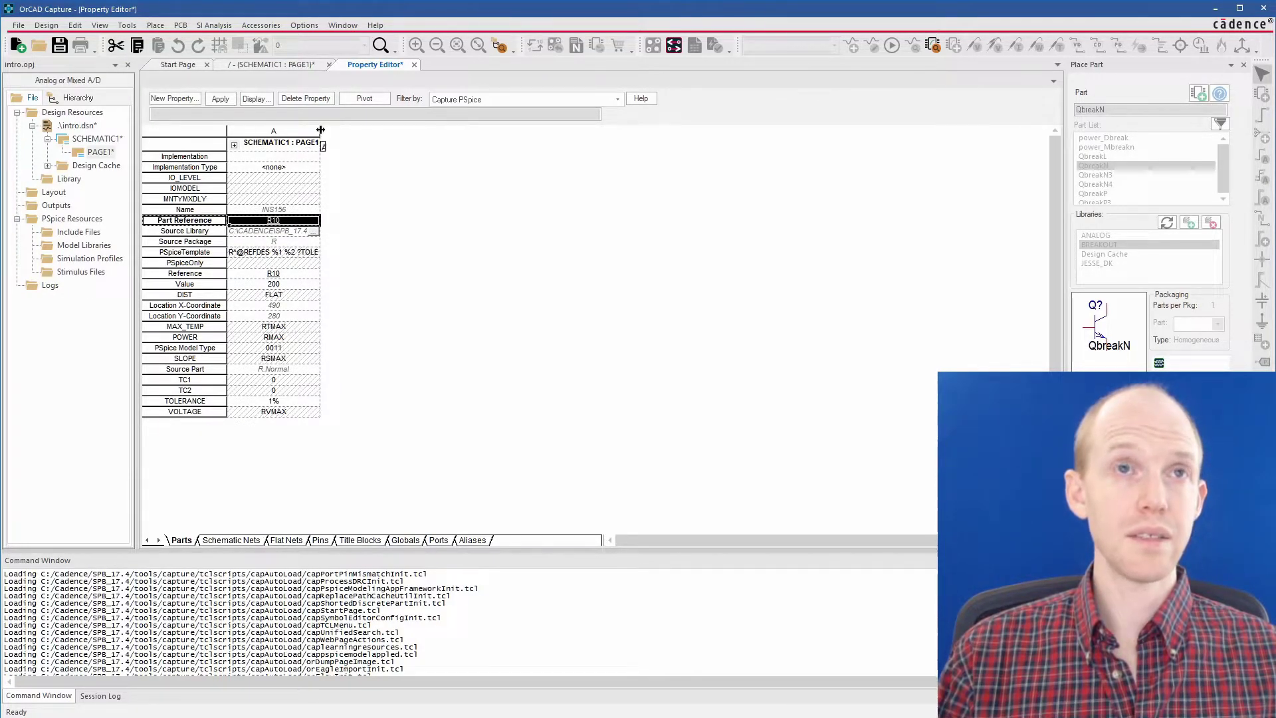
pyautogui.moveTo(320, 130); pyautogui.dragTo(967, 131)
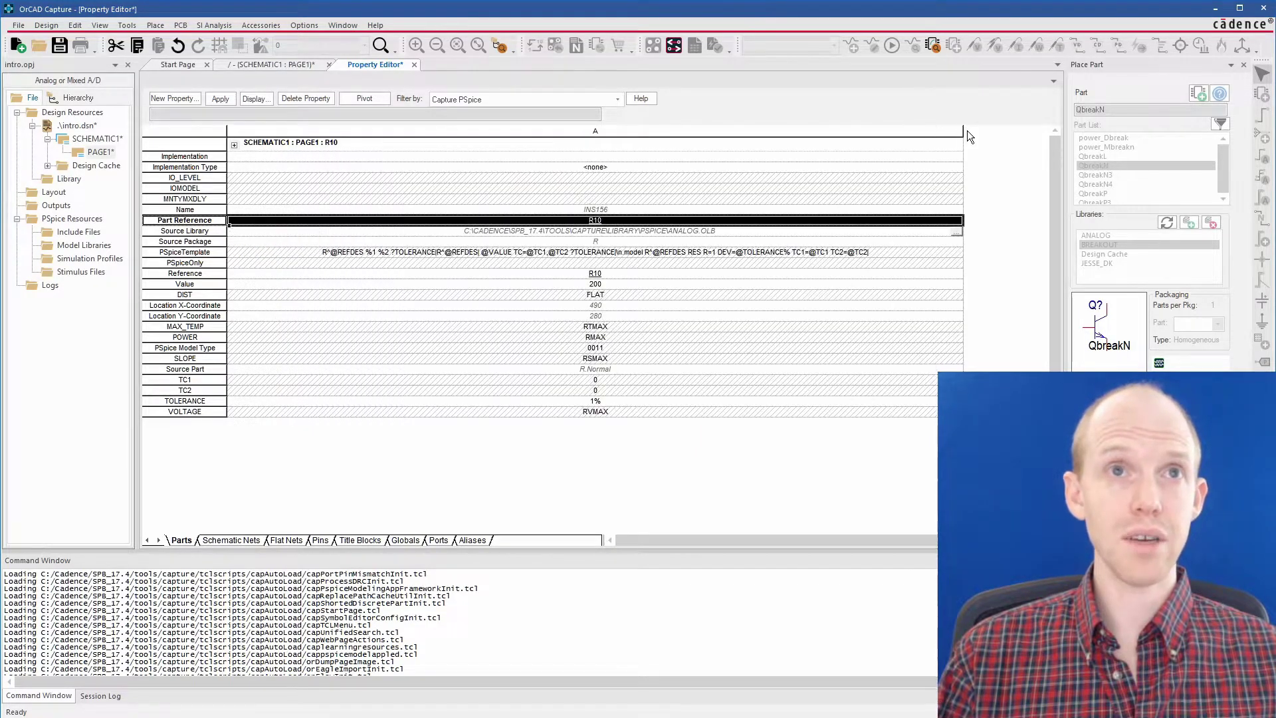
pyautogui.click(181, 254)
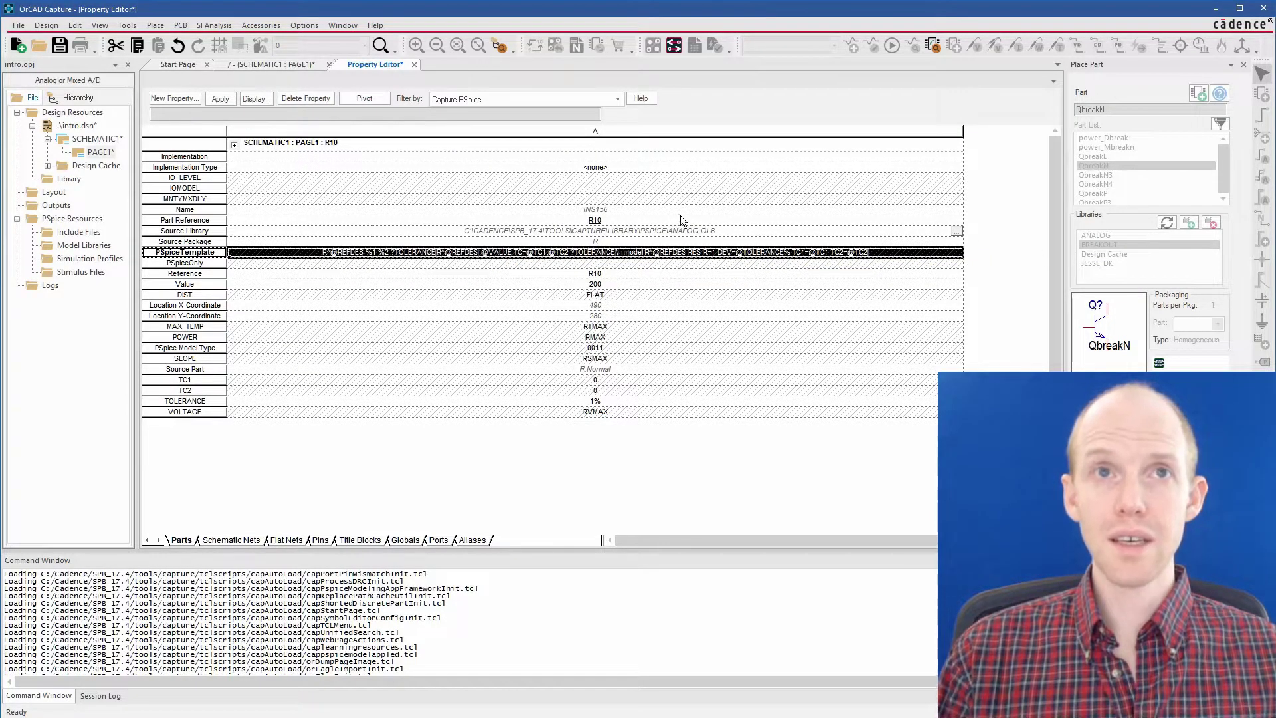
# Present the Importing Old Projects slide, then return to the Capture schematic
pyautogui.click(280, 284)
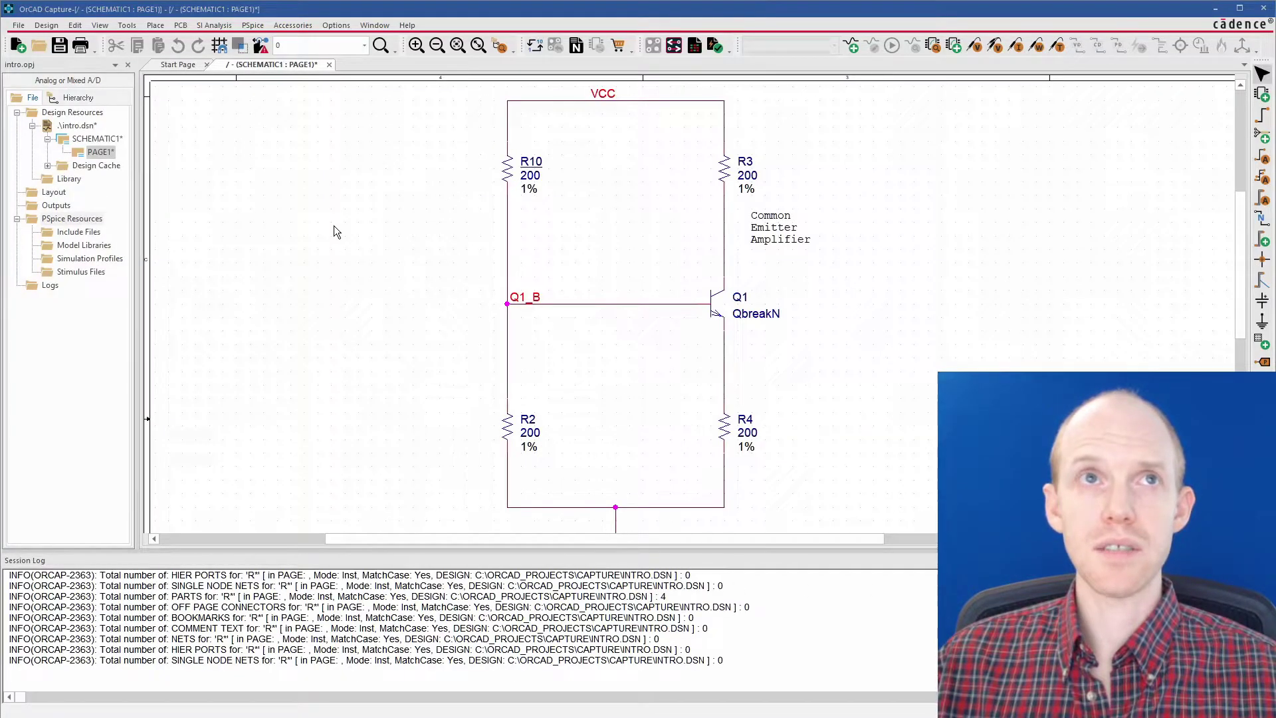
pyautogui.click(333, 225)
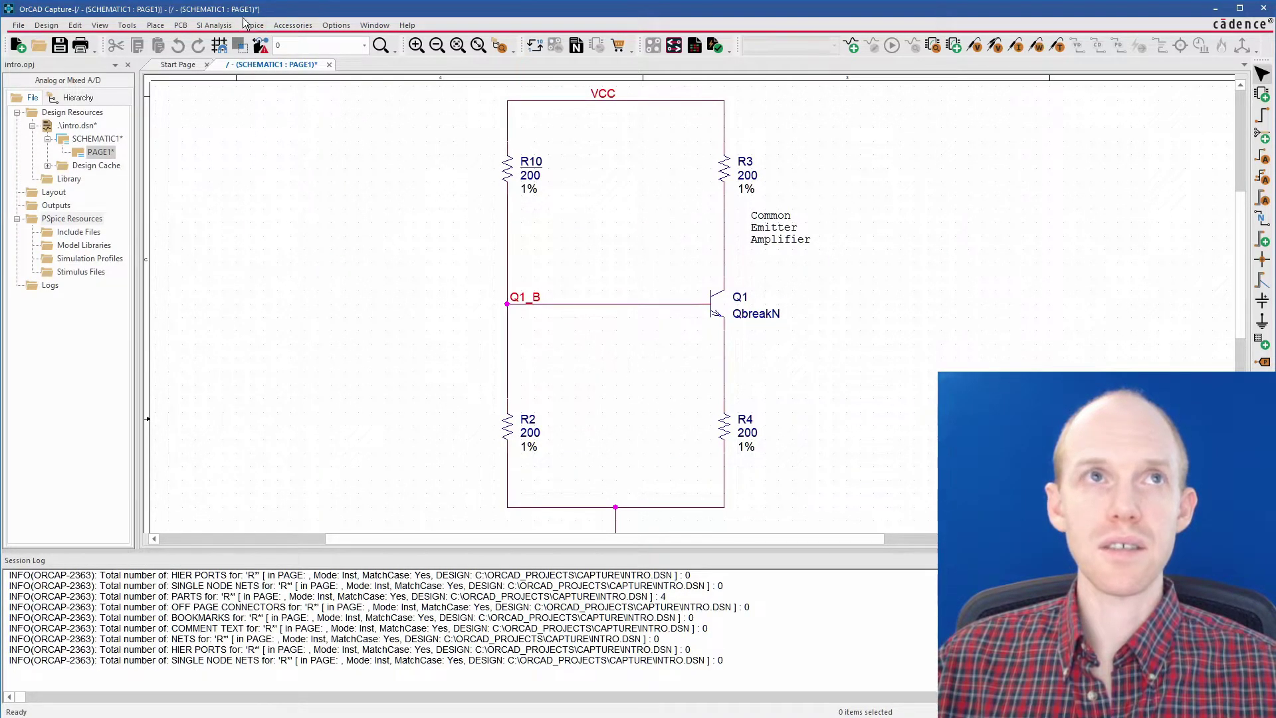
# Run Design Rules Check with Delete DRC Markers and save INTRO.DSN
pyautogui.click(172, 27)
pyautogui.click(230, 110)
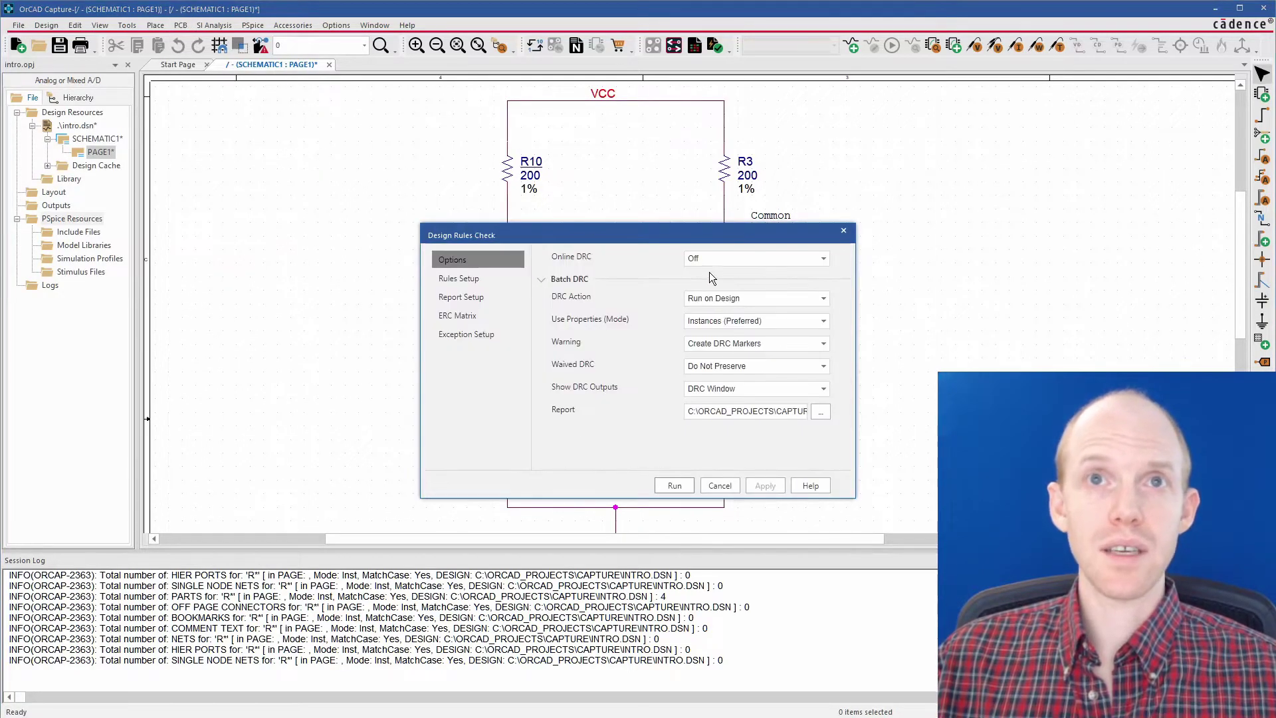
pyautogui.click(744, 301)
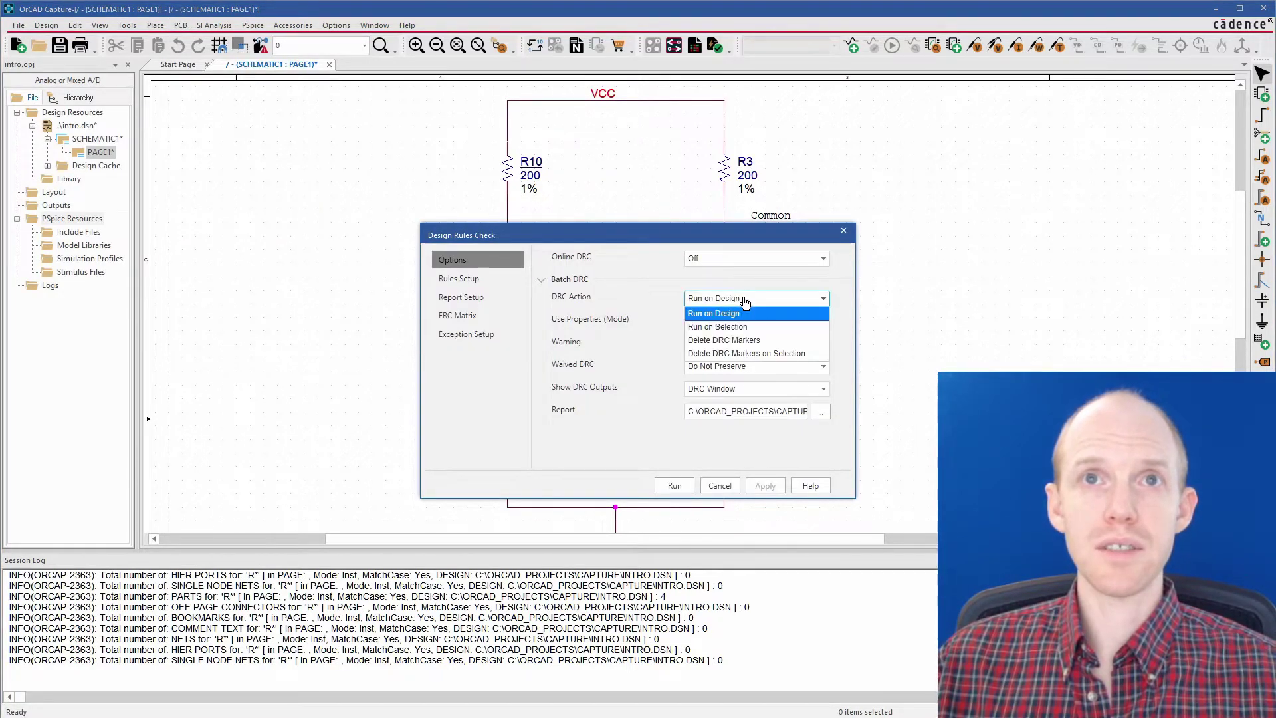
pyautogui.click(751, 343)
pyautogui.click(671, 486)
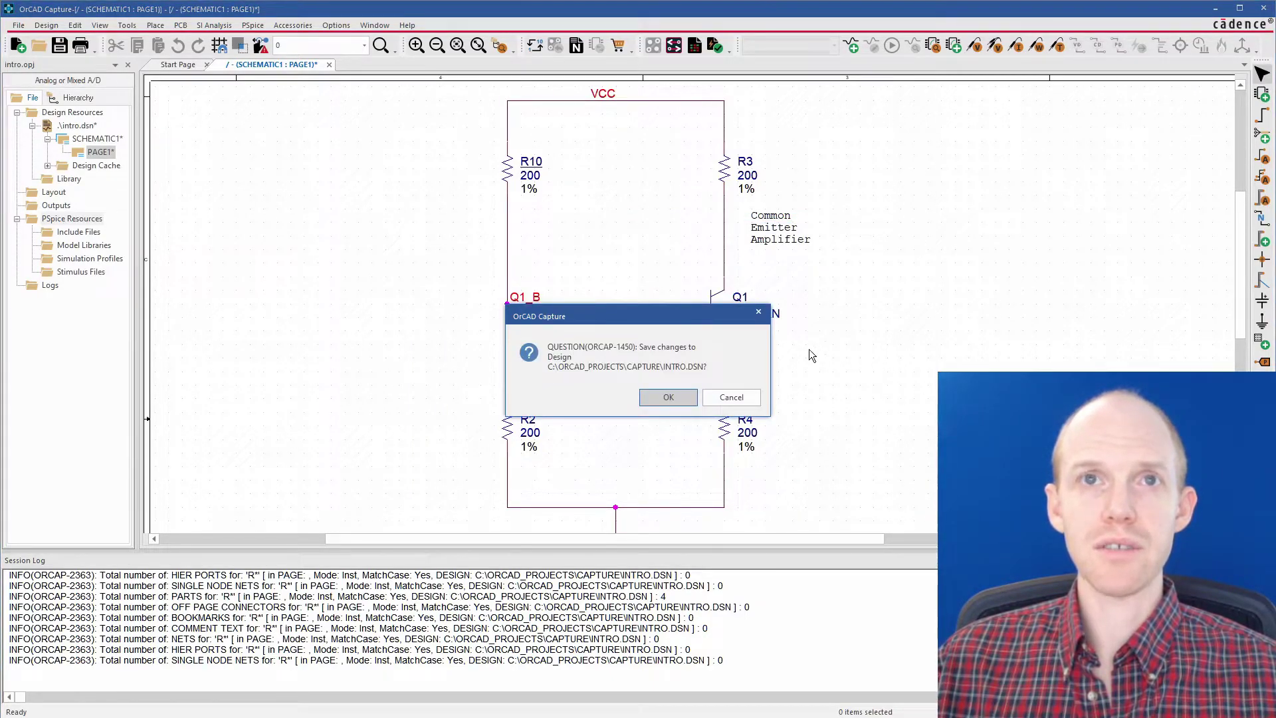
pyautogui.click(664, 397)
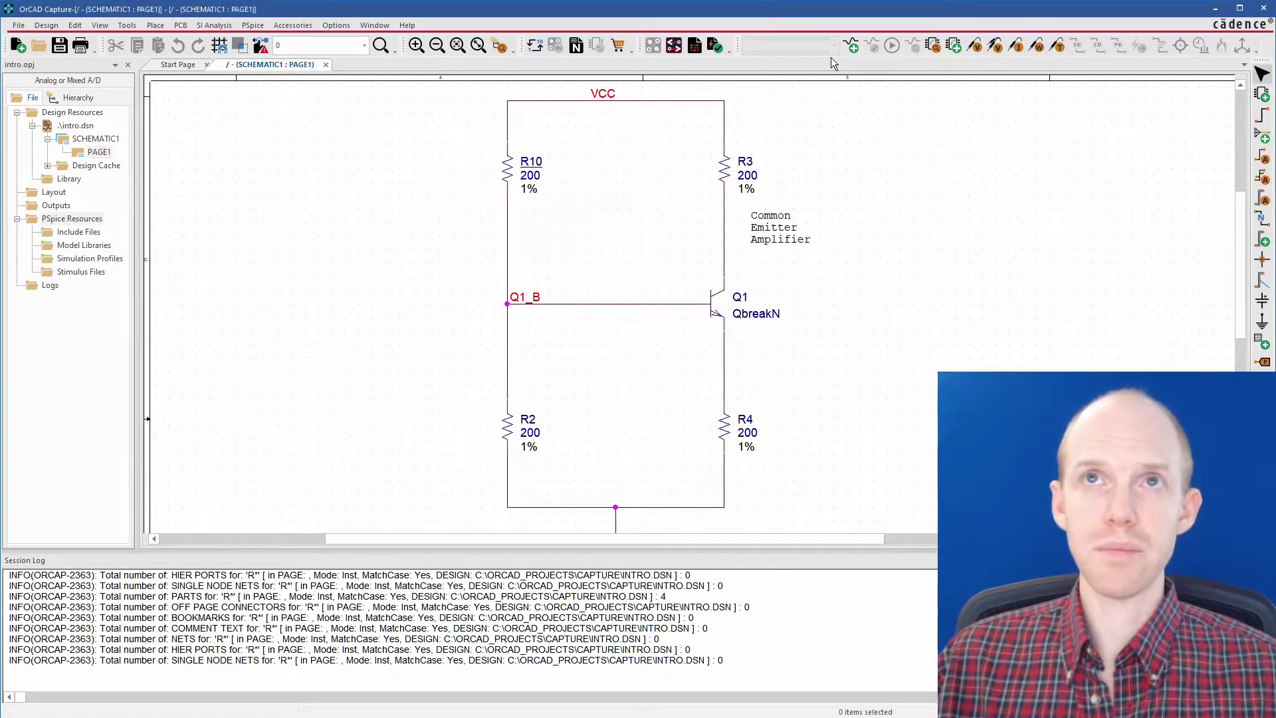
# Create simulation profile SCHEMATIC1-a and review its Options and Library settings without changes
pyautogui.click(851, 46)
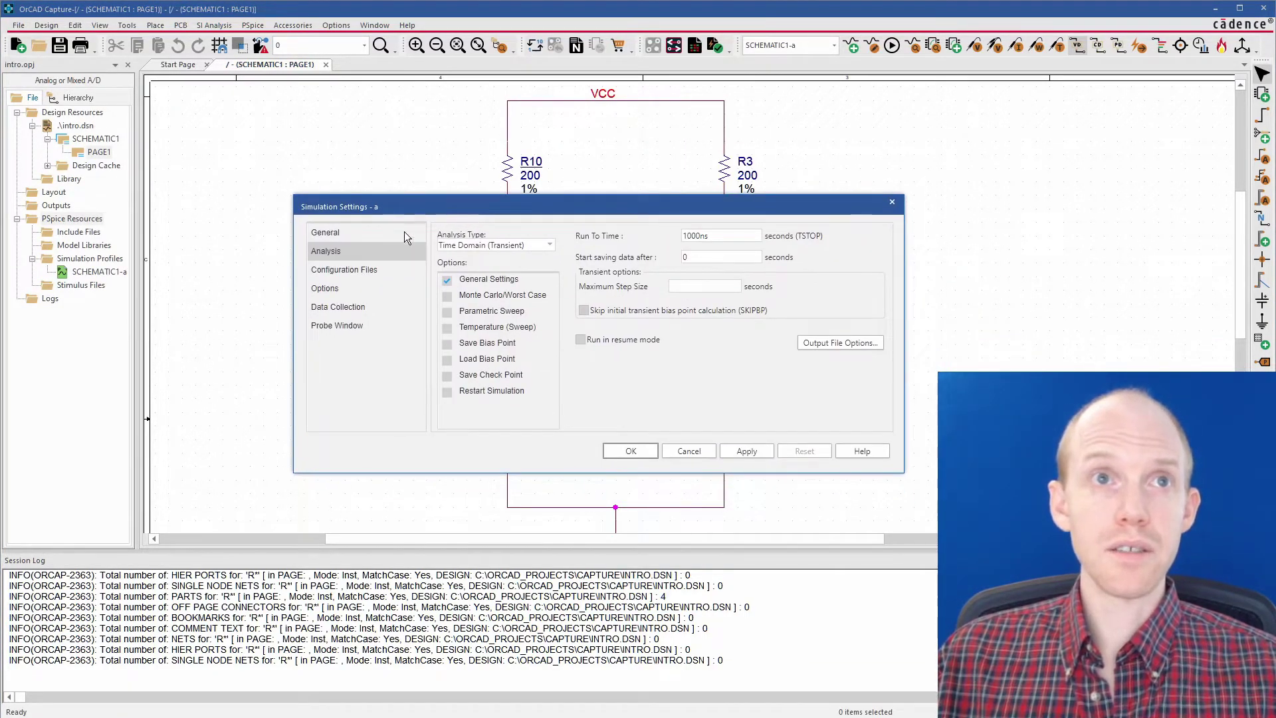
pyautogui.click(322, 289)
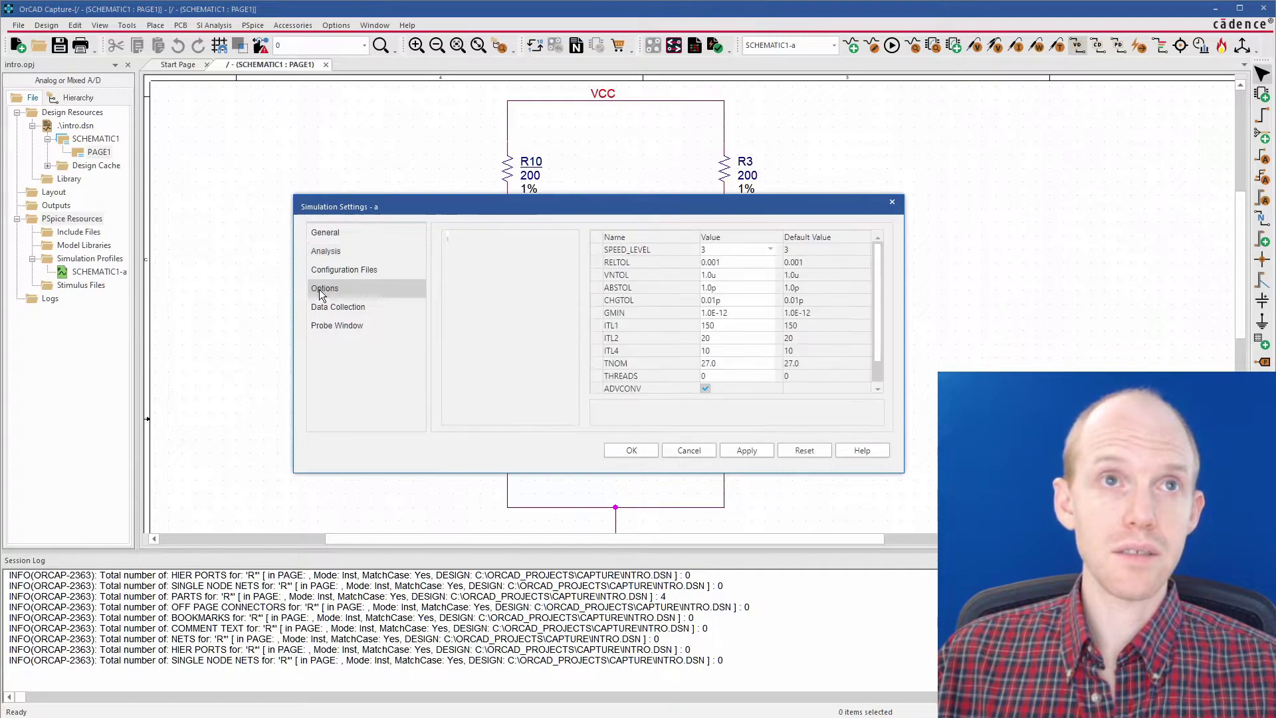
pyautogui.click(317, 270)
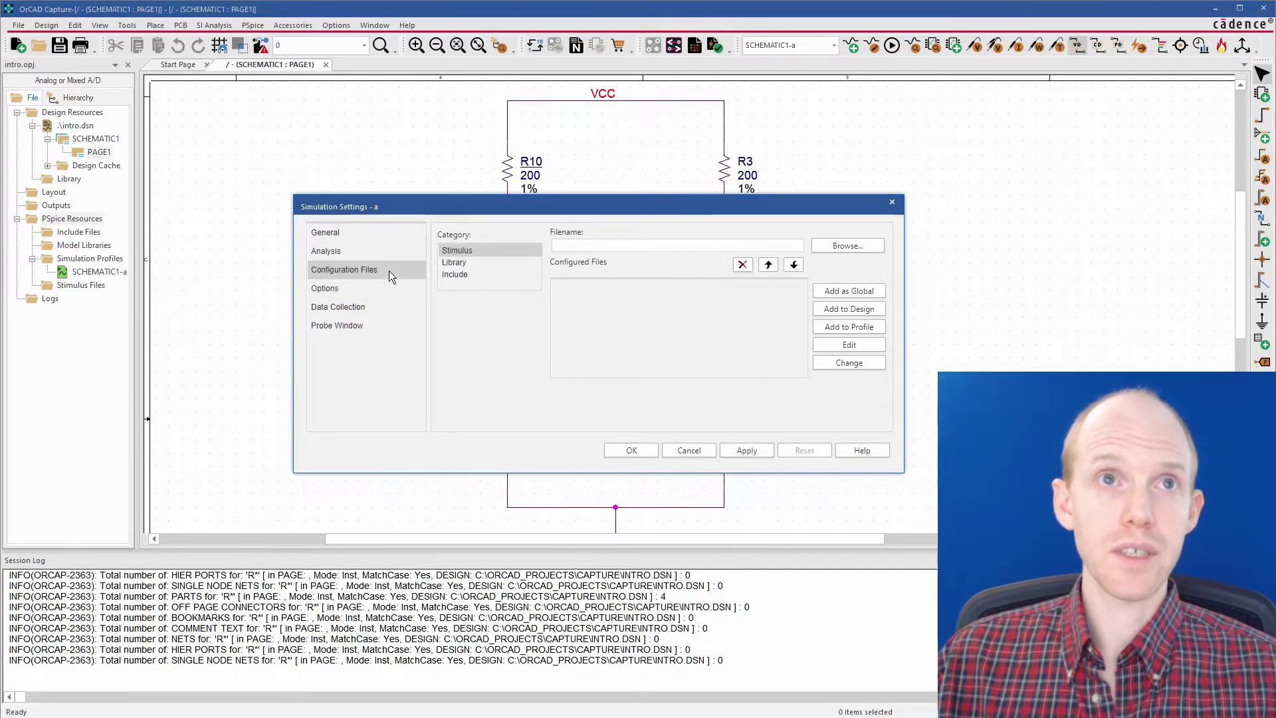
pyautogui.click(473, 263)
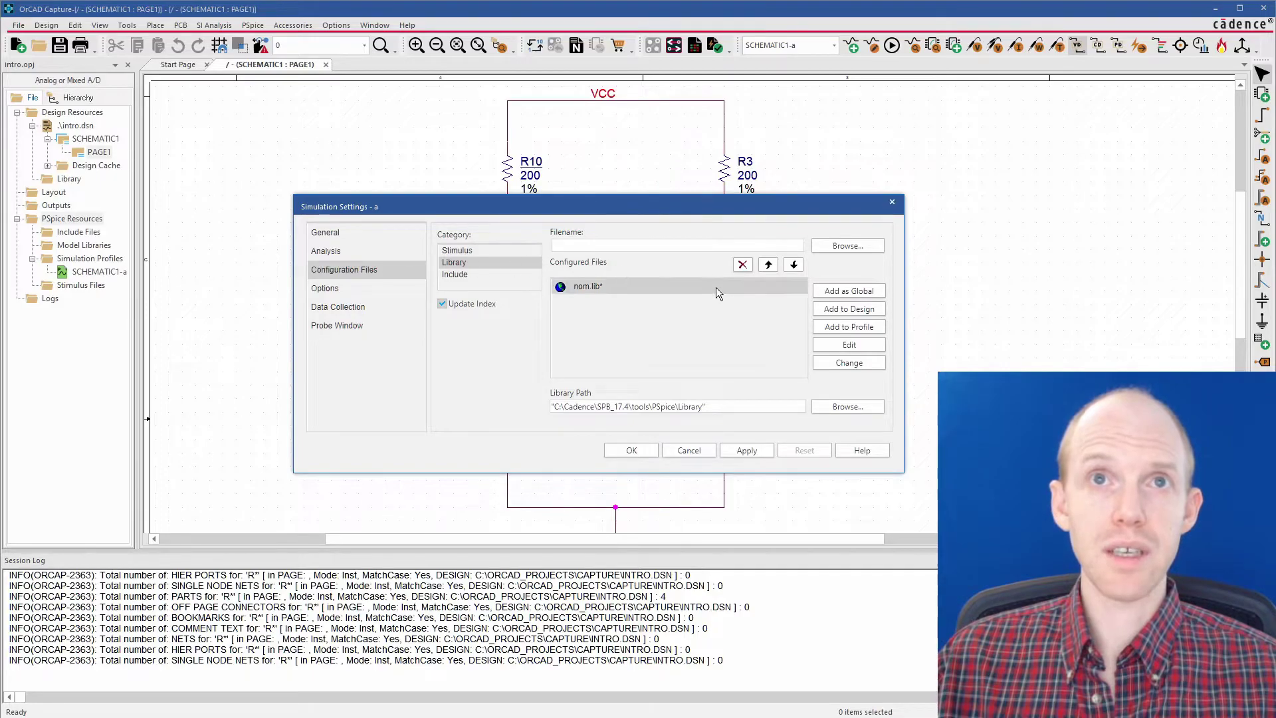
pyautogui.click(855, 248)
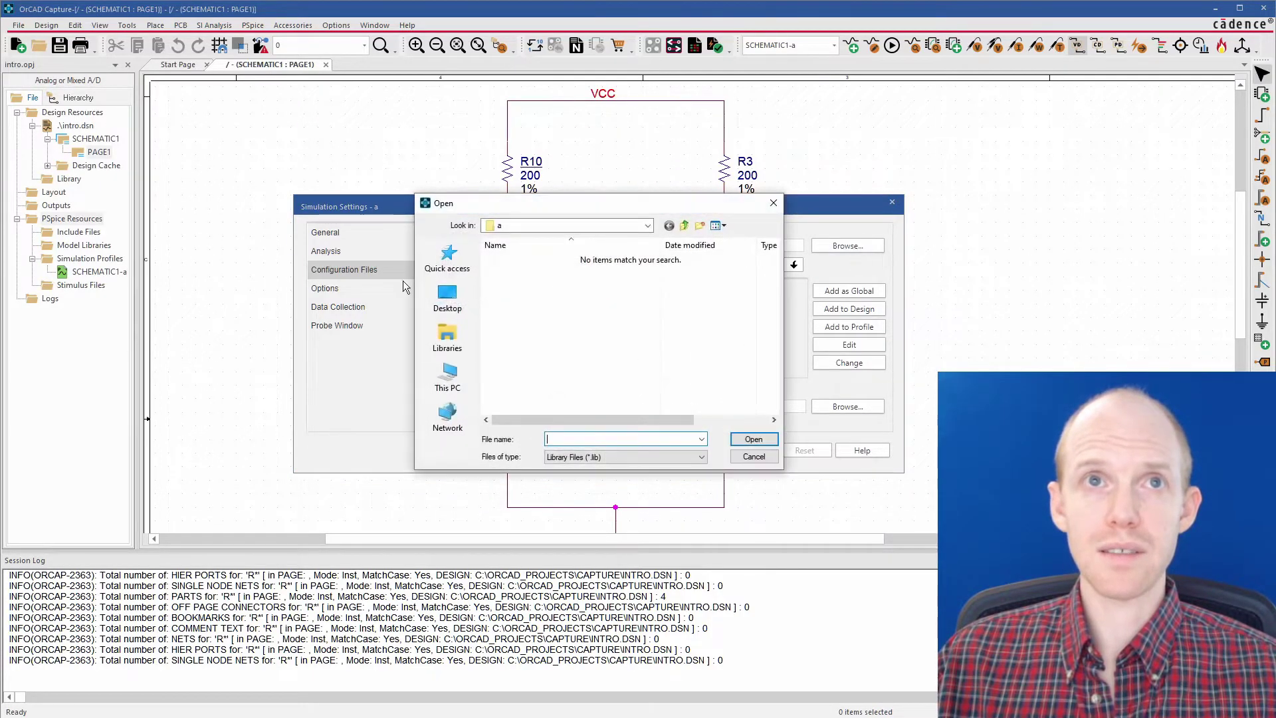
pyautogui.click(763, 457)
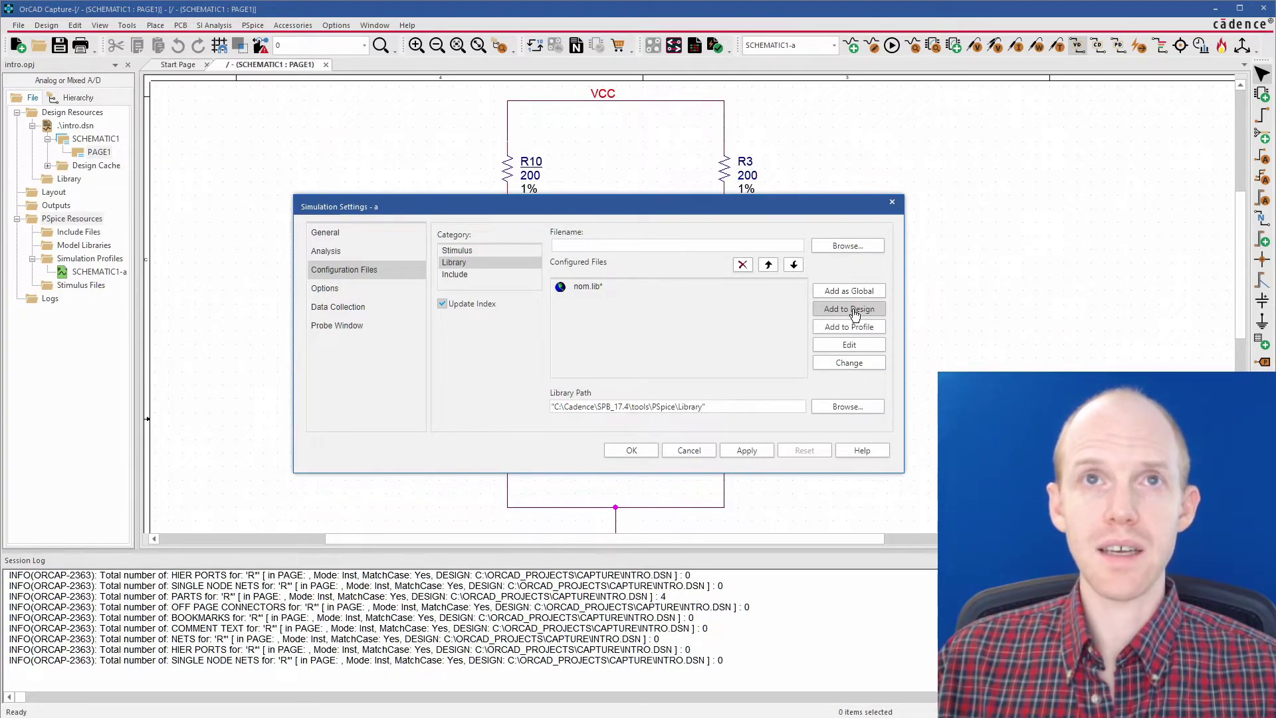
pyautogui.click(701, 453)
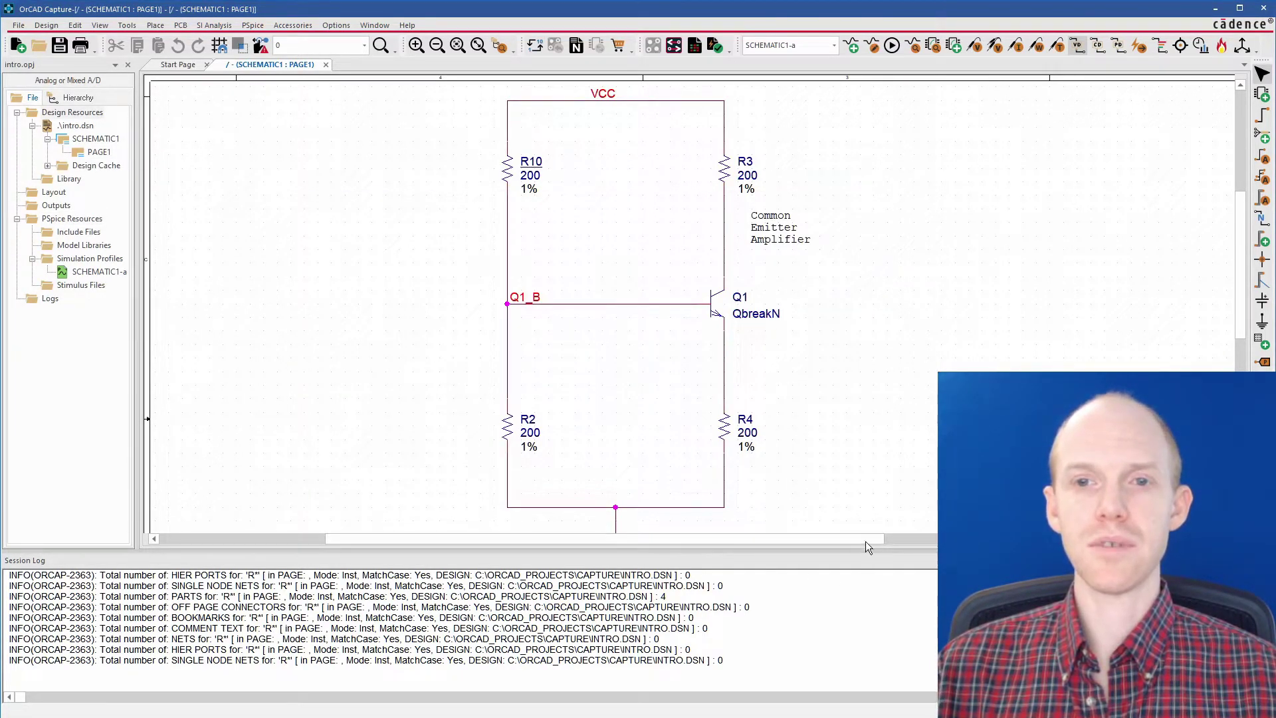
# Set Print Setup to Microsoft Print to PDF on A3 paper in landscape
pyautogui.click(18, 26)
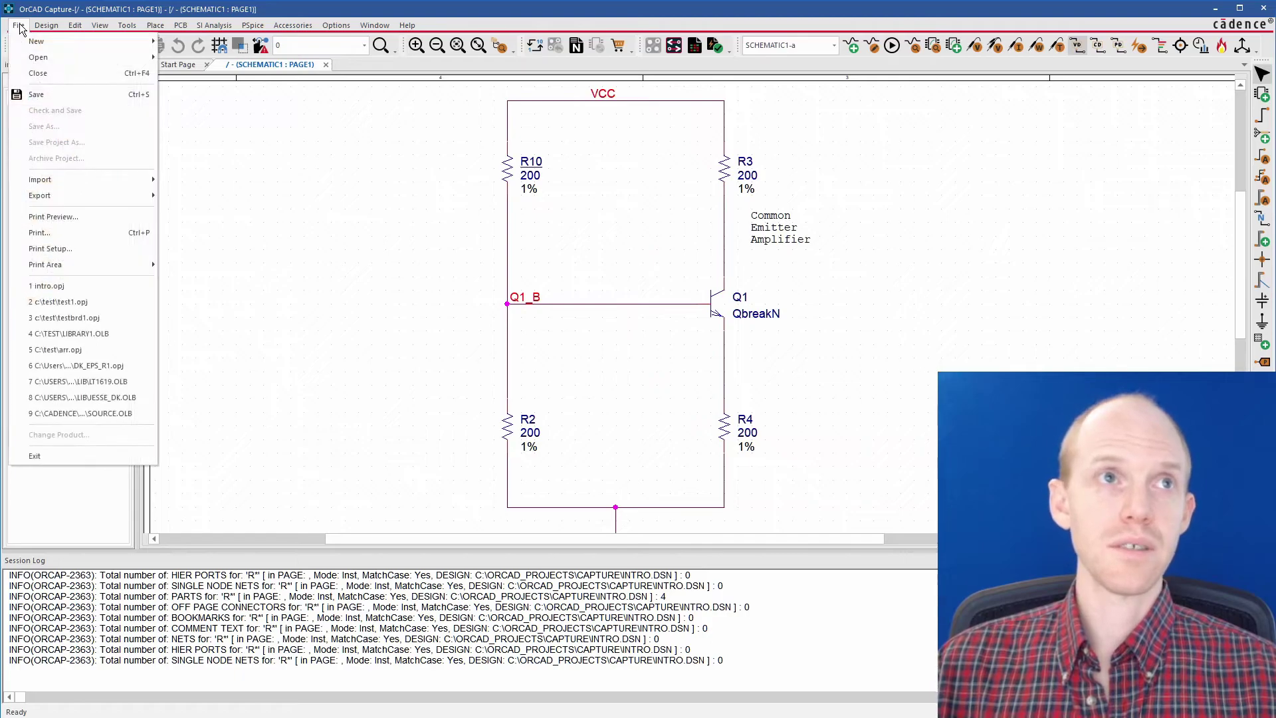
pyautogui.click(50, 249)
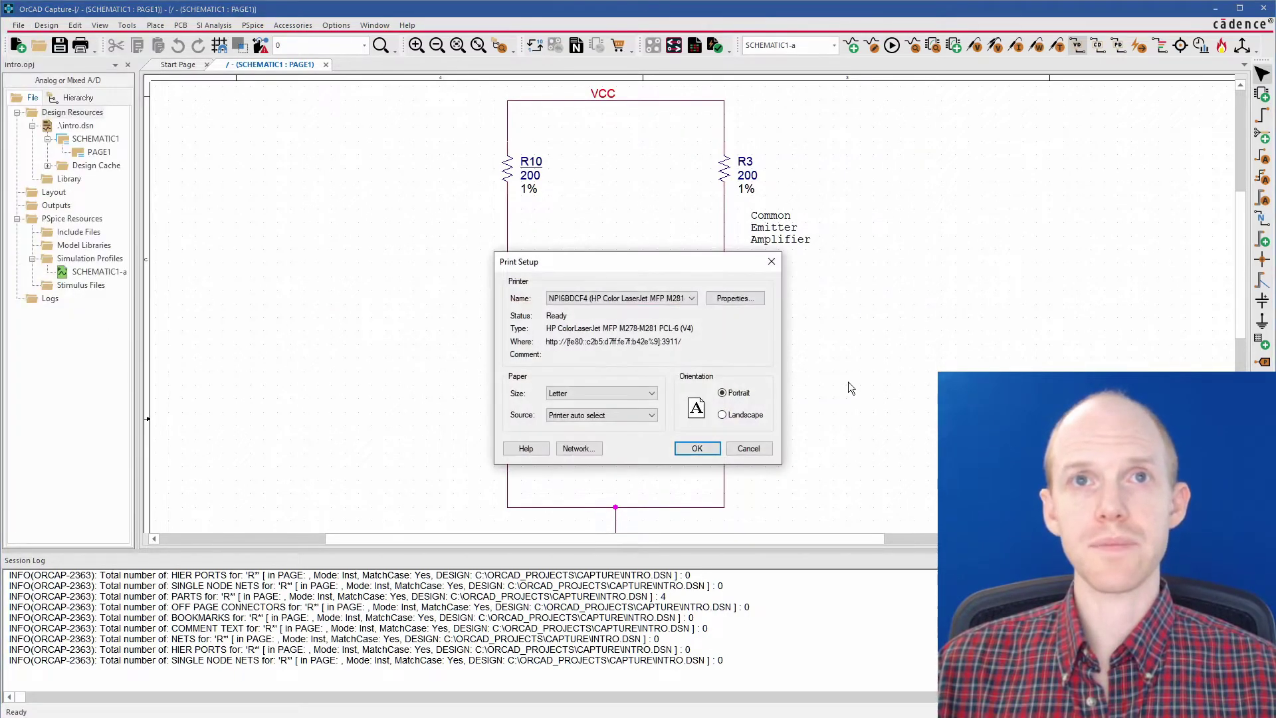
pyautogui.click(691, 298)
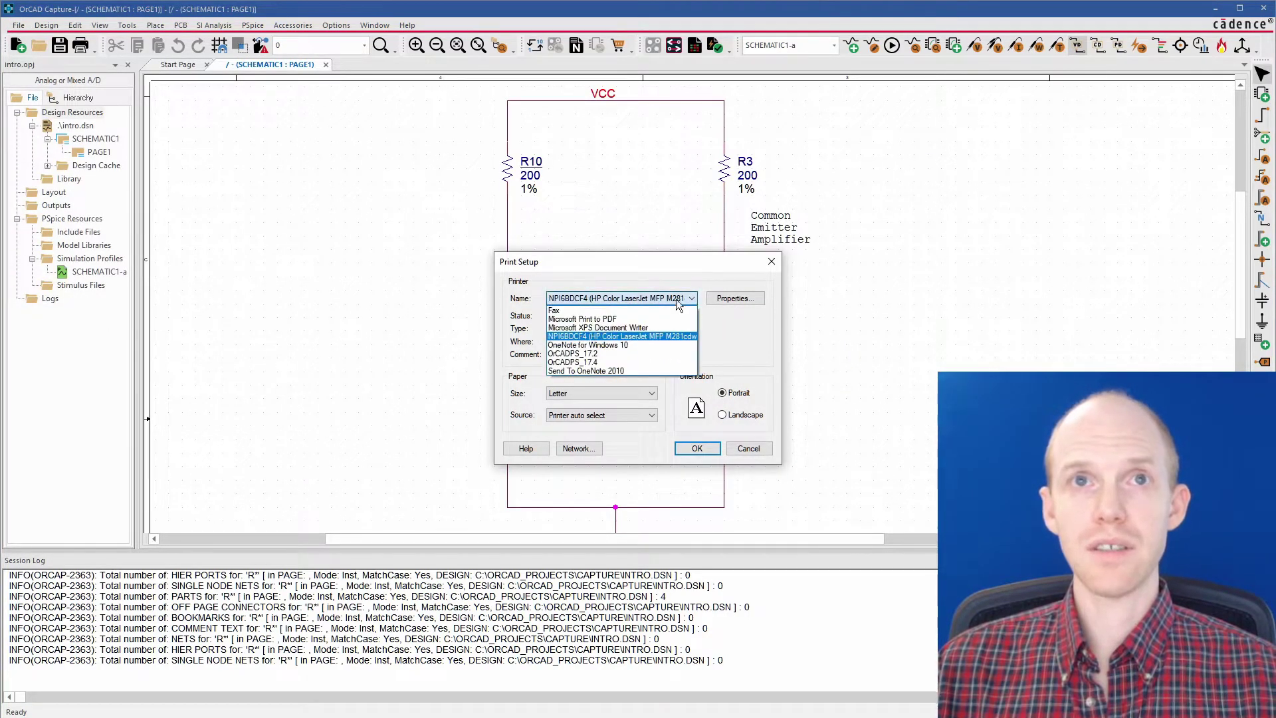
pyautogui.click(608, 320)
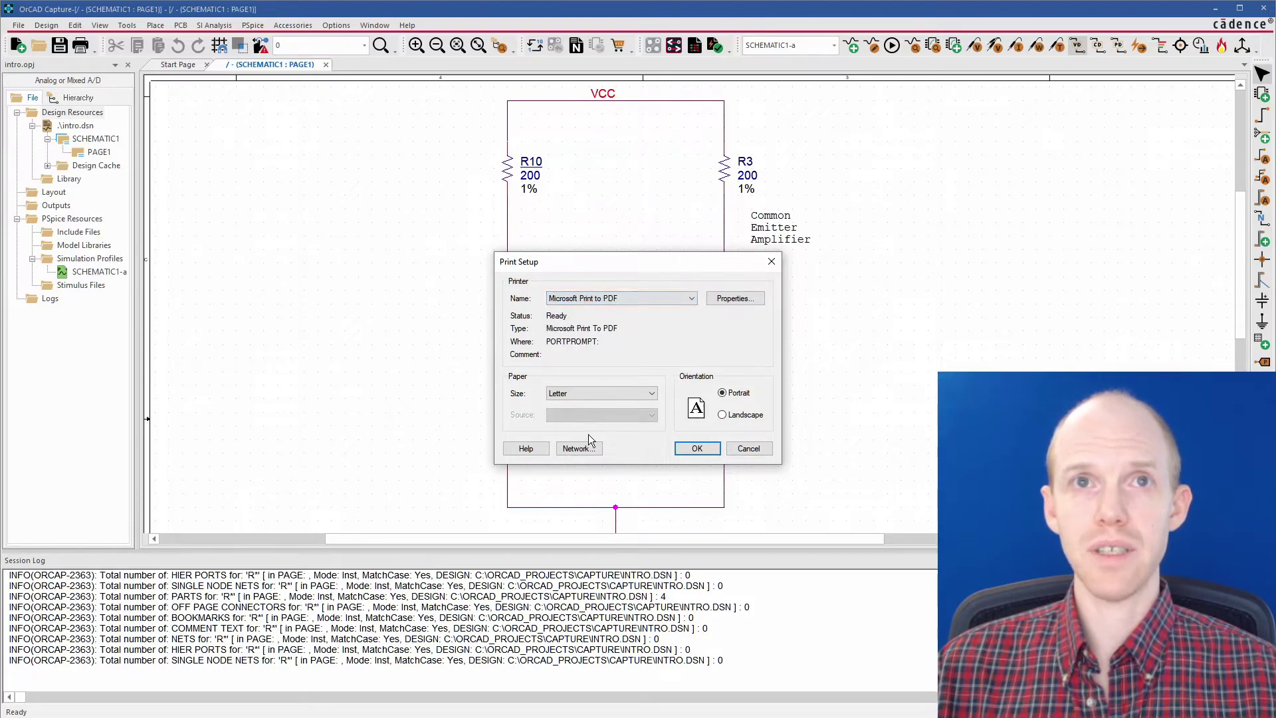
pyautogui.click(644, 394)
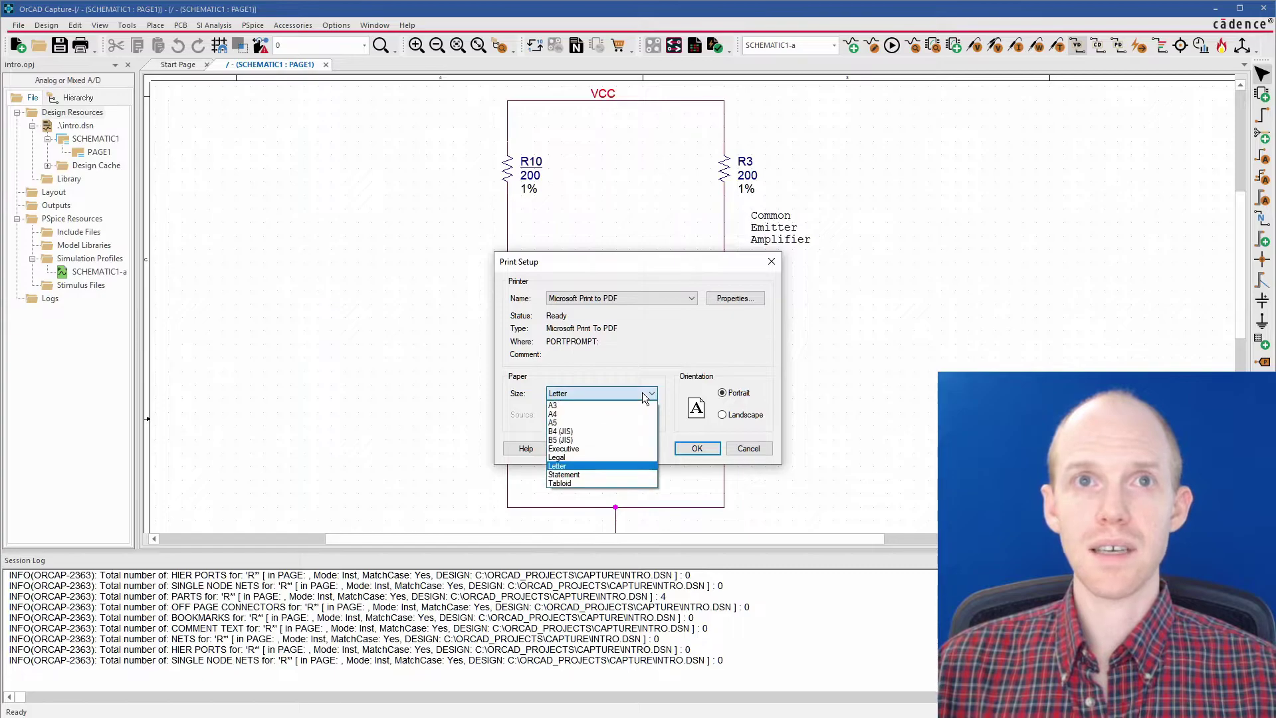
pyautogui.click(616, 409)
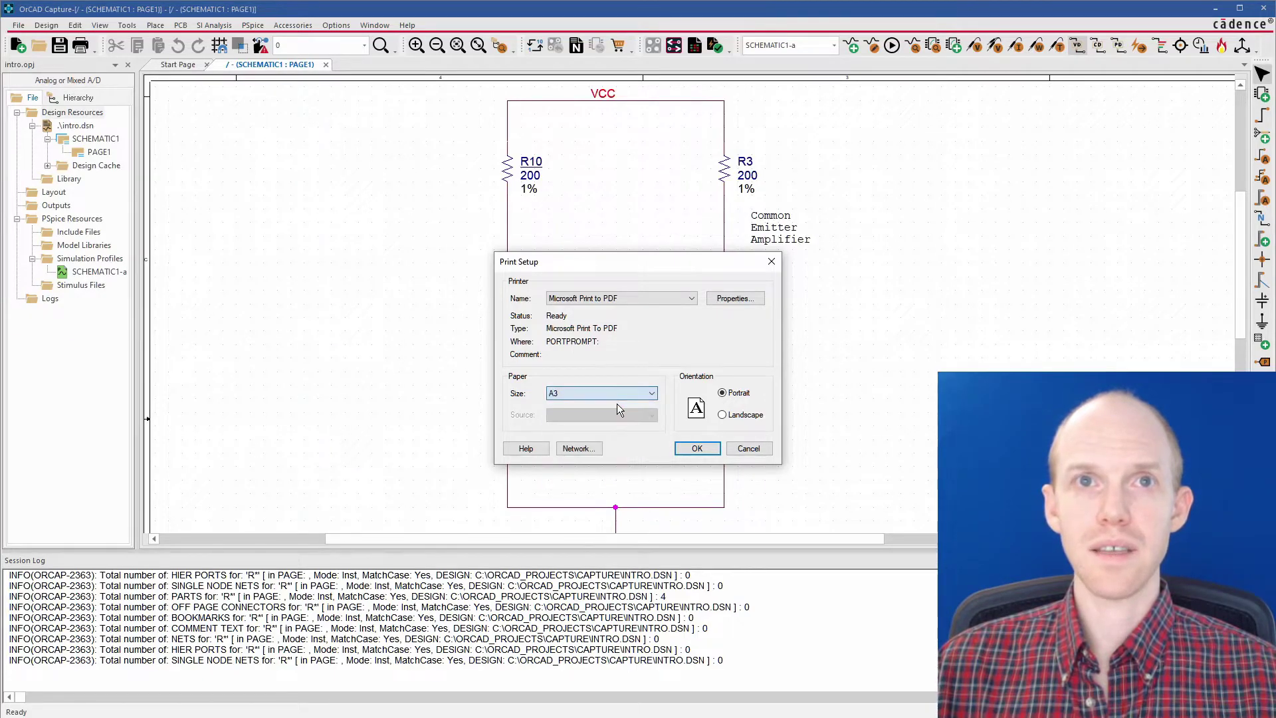
pyautogui.click(729, 414)
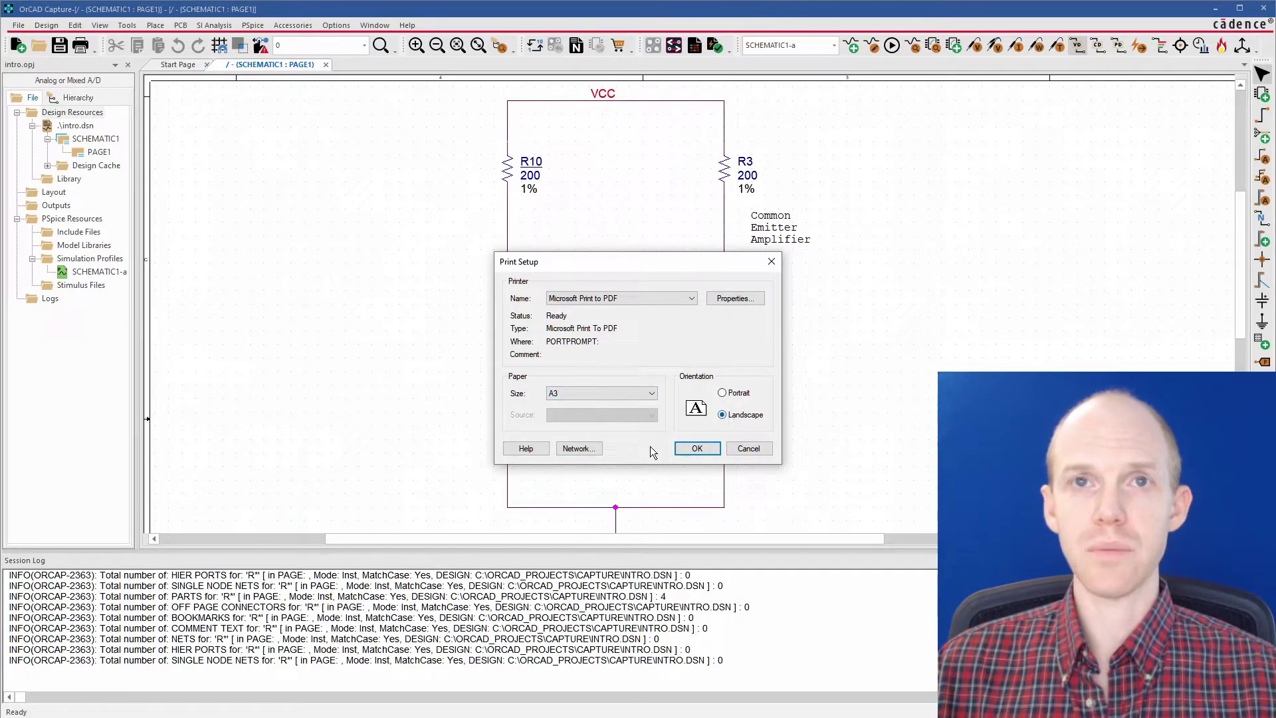
pyautogui.click(697, 449)
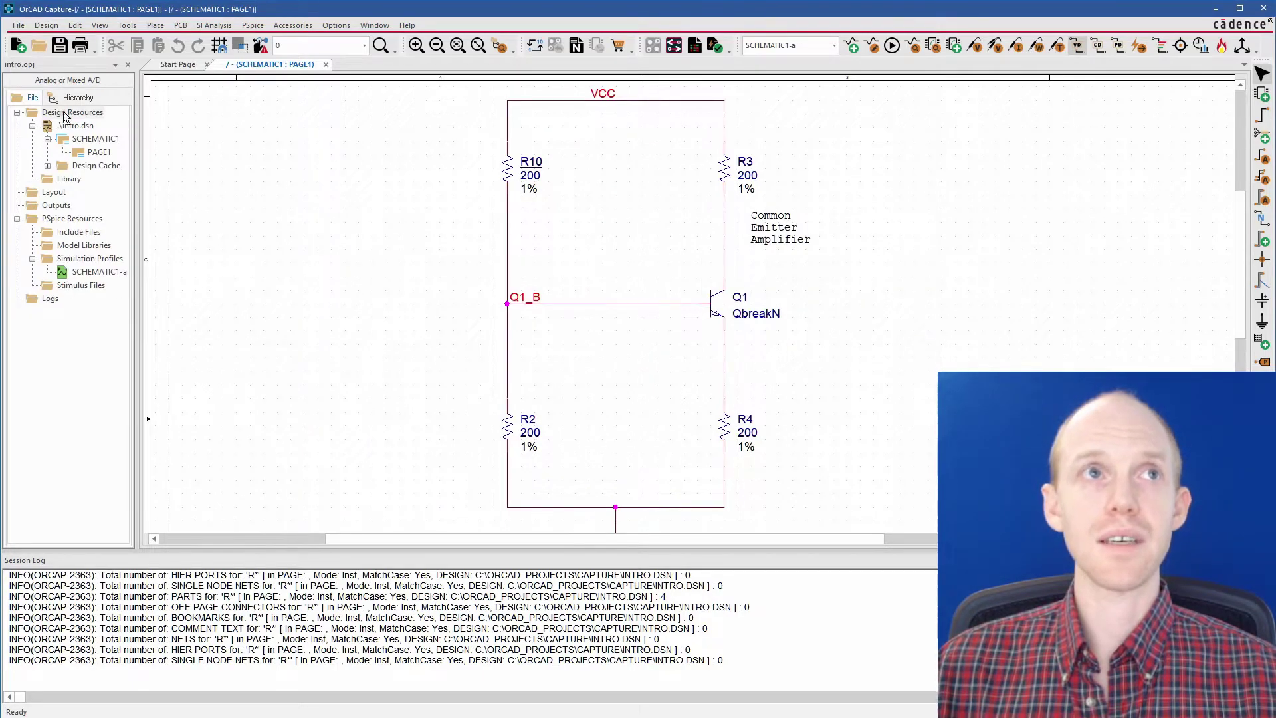
# Print intro.dsn at scaling 1 to a PDF named test
pyautogui.click(75, 126)
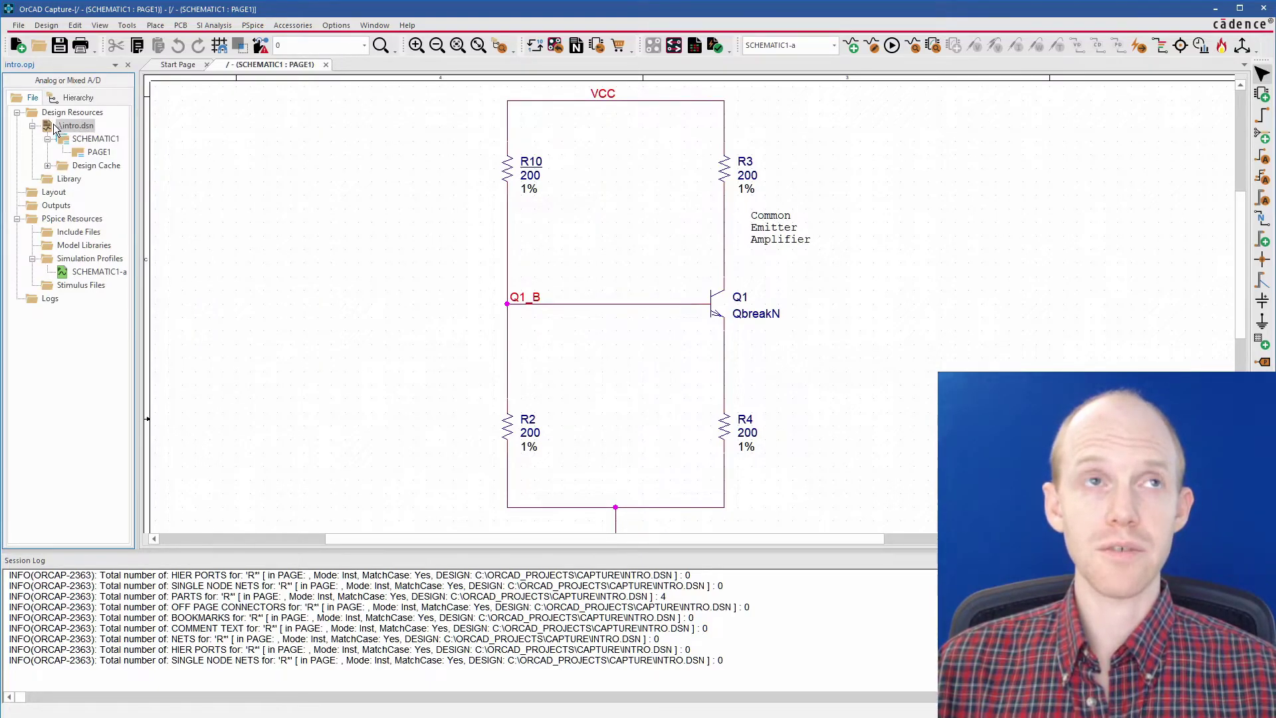
pyautogui.click(18, 27)
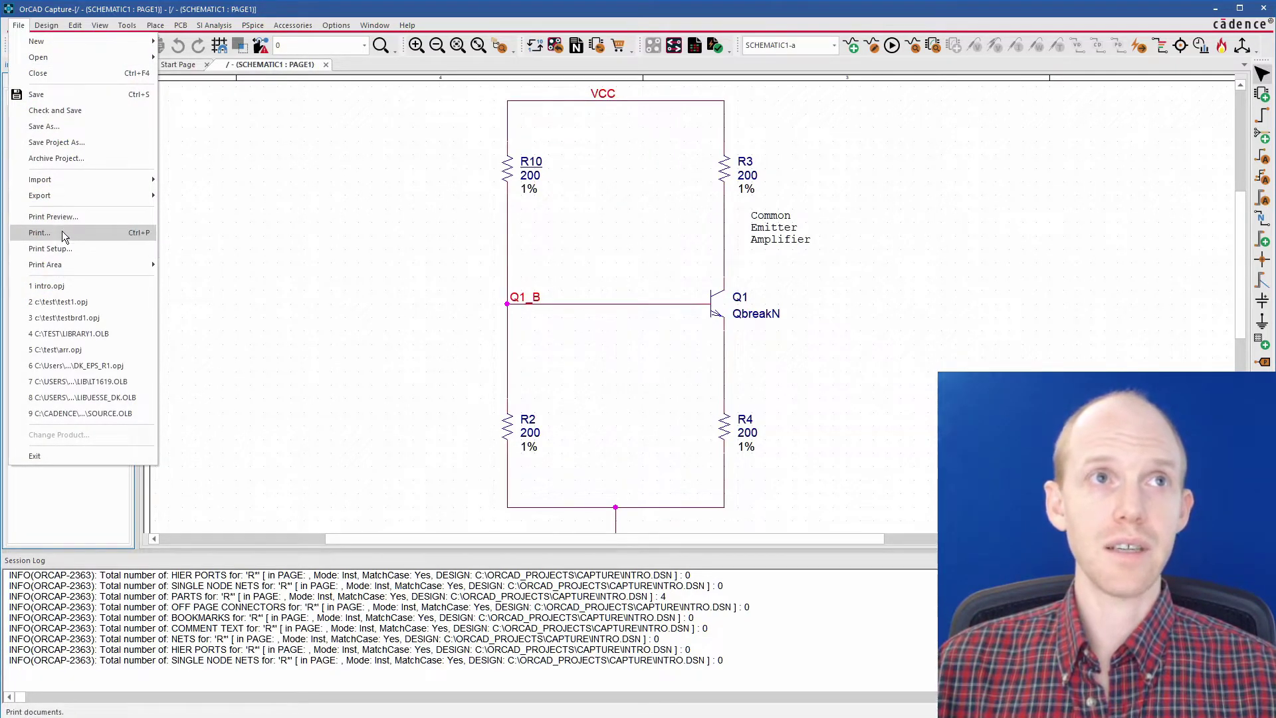
pyautogui.click(64, 234)
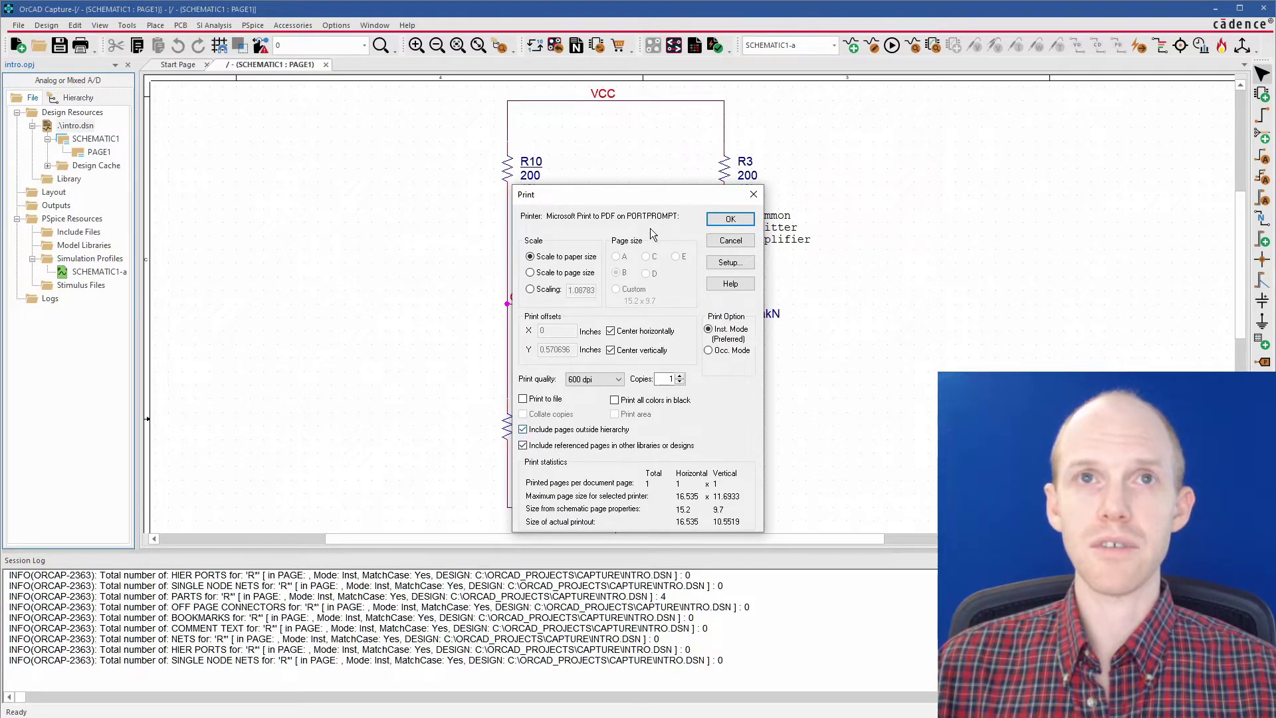
pyautogui.click(530, 291)
pyautogui.write('1')
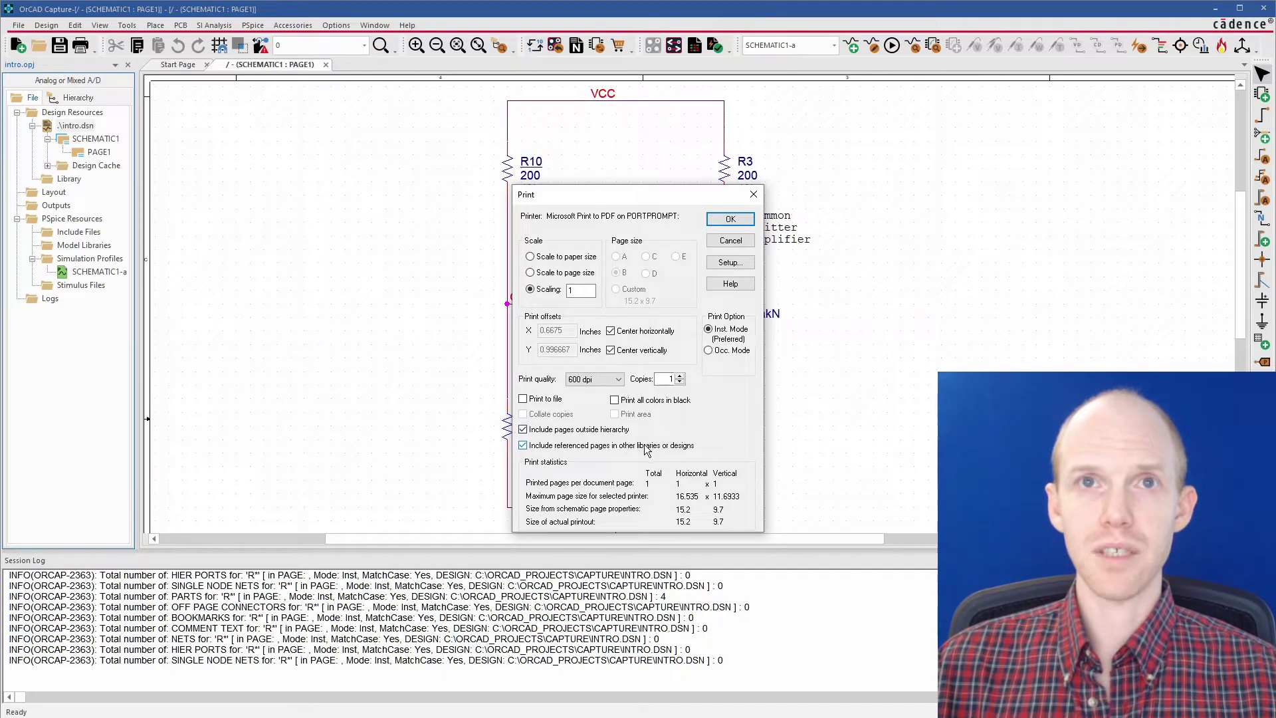
pyautogui.click(730, 222)
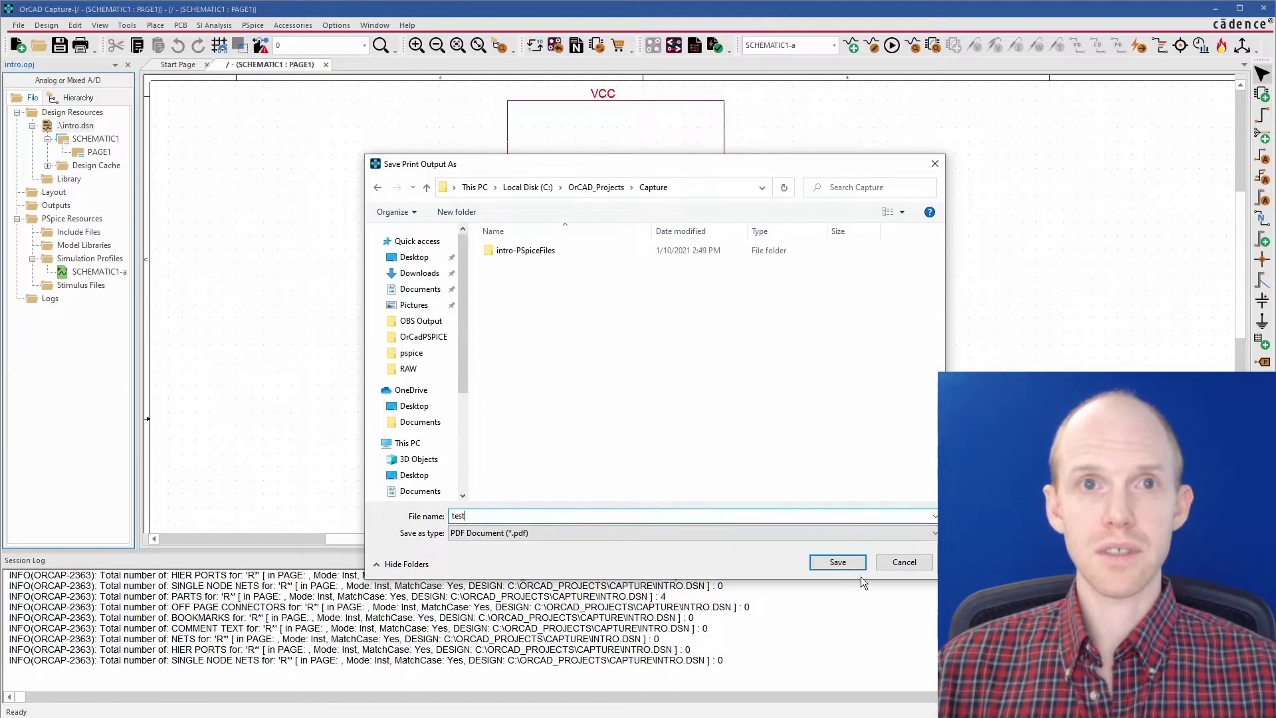
pyautogui.click(842, 564)
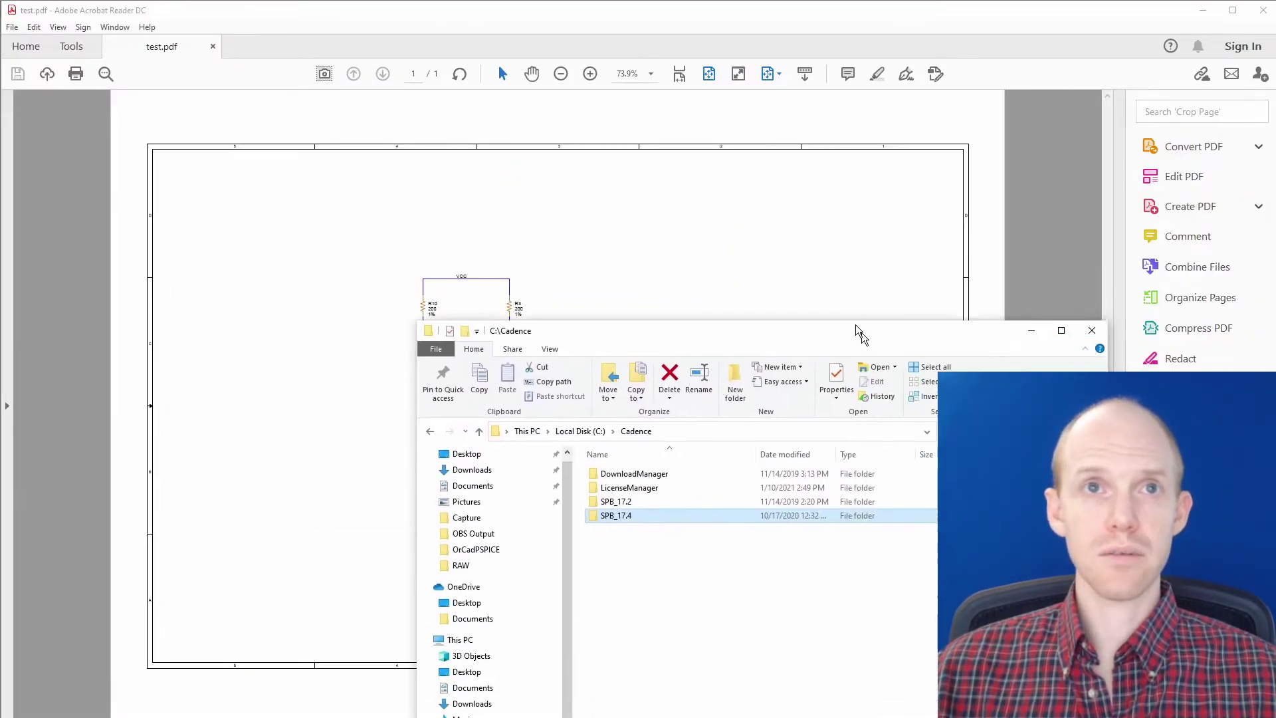
# Move the Explorer window higher and open the C:\Cadence\SPB_17.4\tools folder
pyautogui.moveTo(846, 320); pyautogui.dragTo(660, 103)
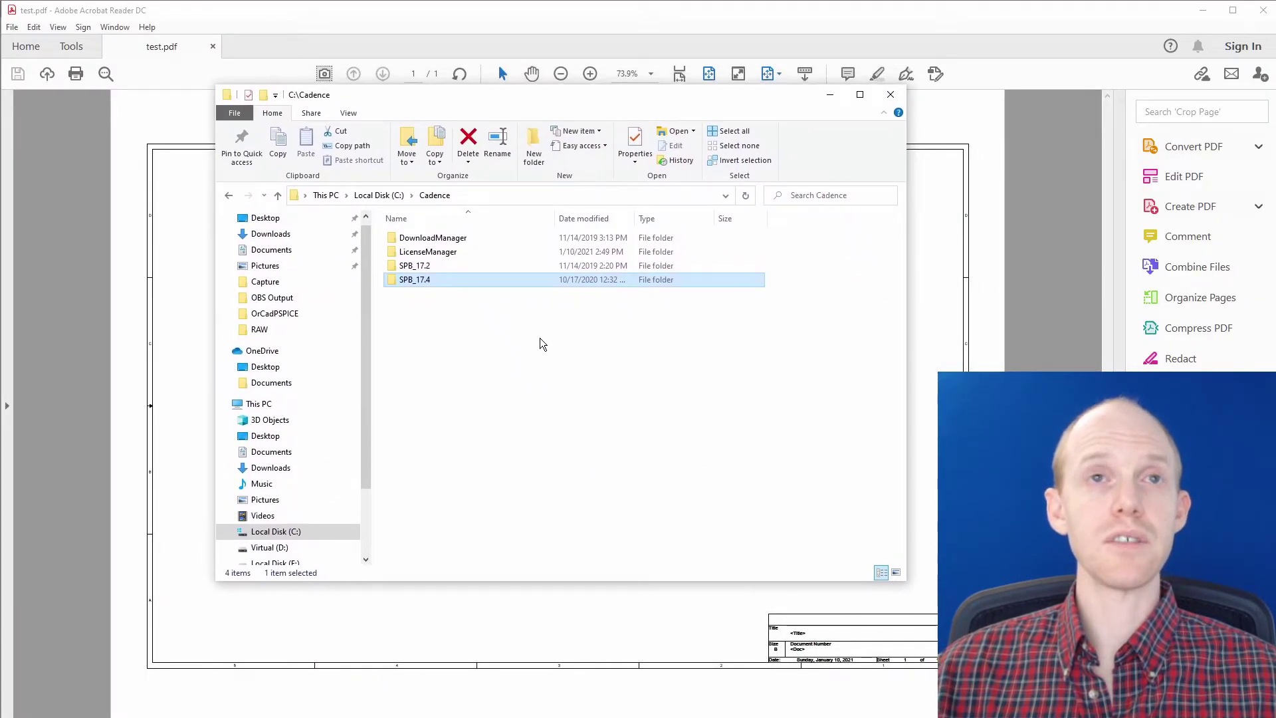
pyautogui.doubleClick(419, 279)
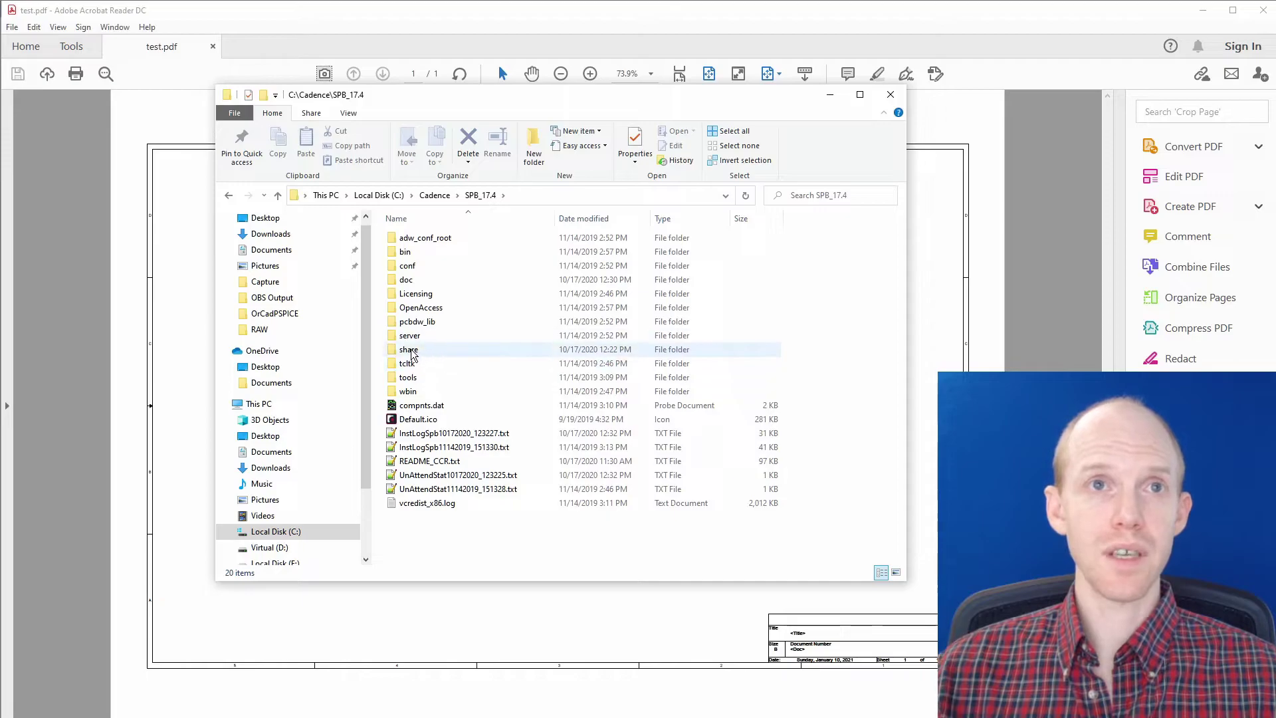
pyautogui.doubleClick(408, 377)
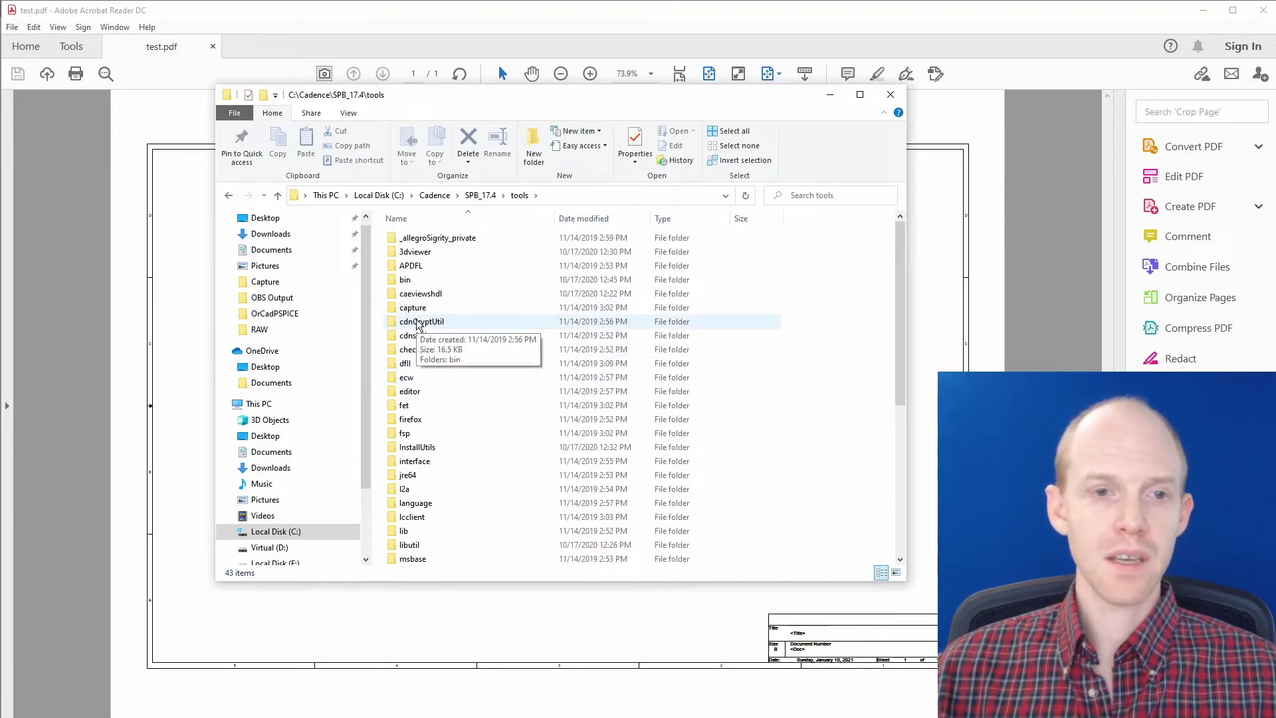
pyautogui.click(438, 322)
pyautogui.scroll(-6, 439, 322)
pyautogui.click(437, 320)
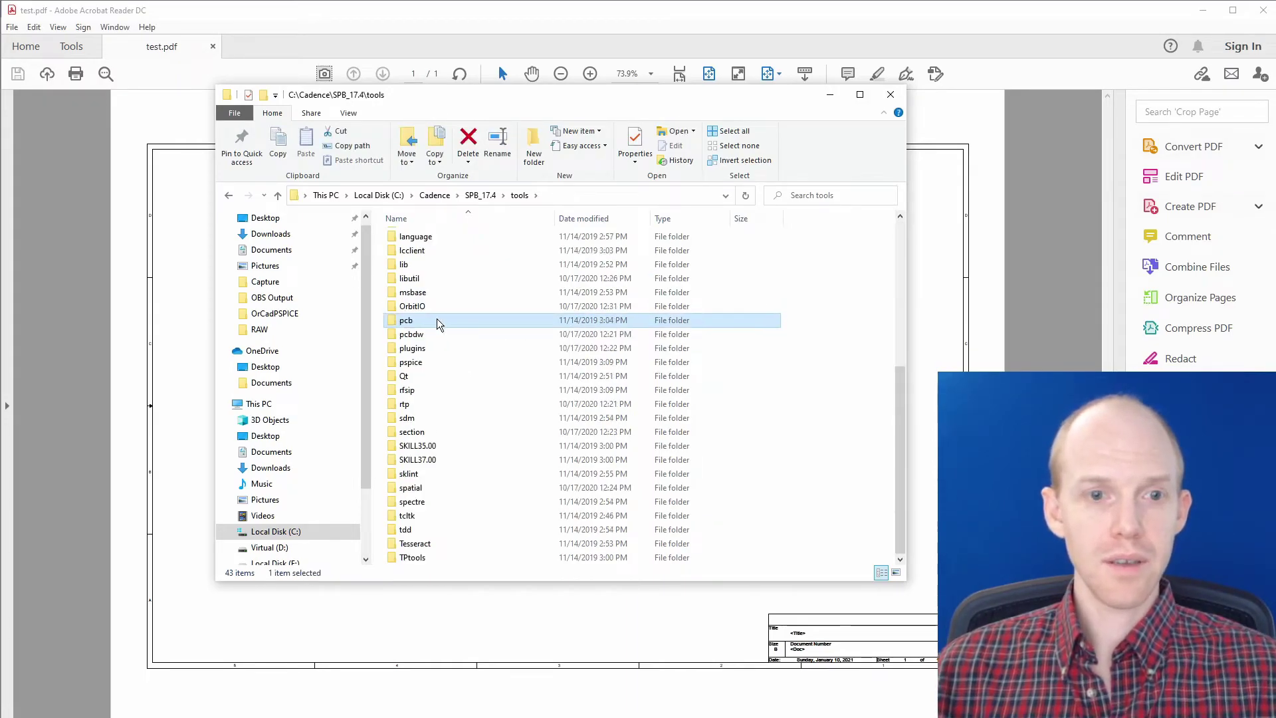
# Browse into pspice\concept_samples\design_examples, then return to the tools folder
pyautogui.doubleClick(419, 362)
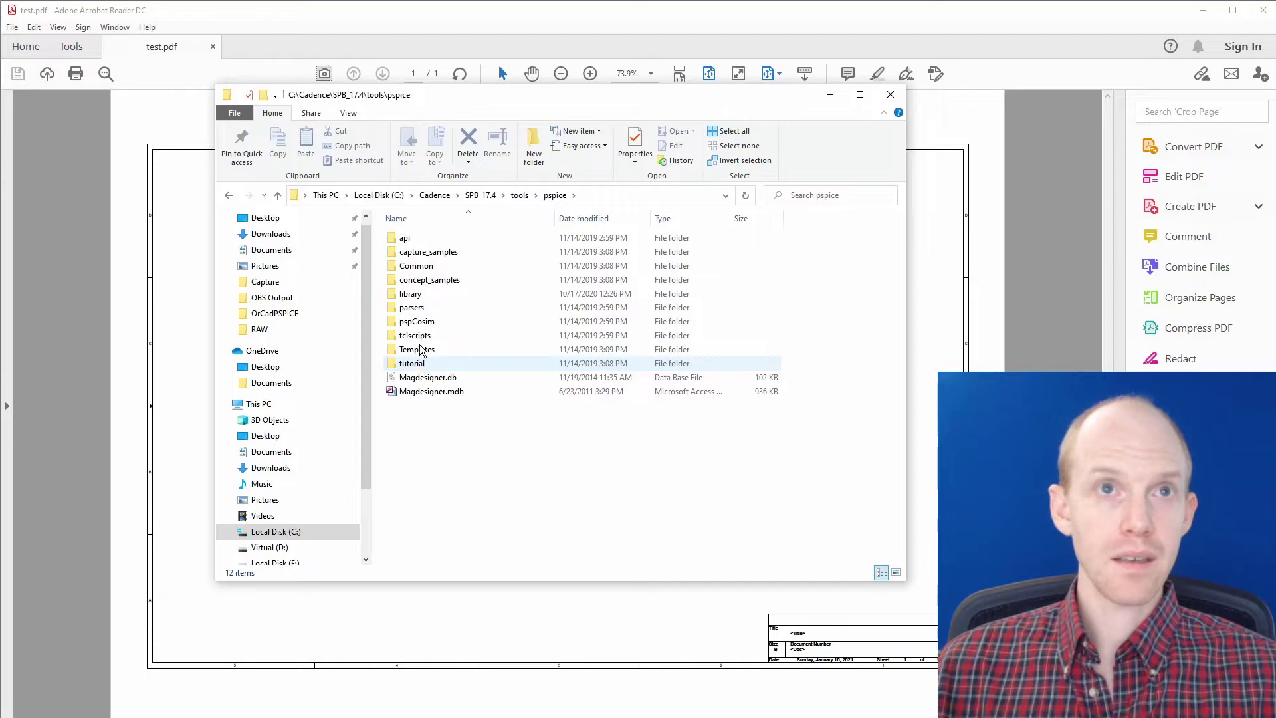
pyautogui.click(447, 283)
pyautogui.doubleClick(447, 282)
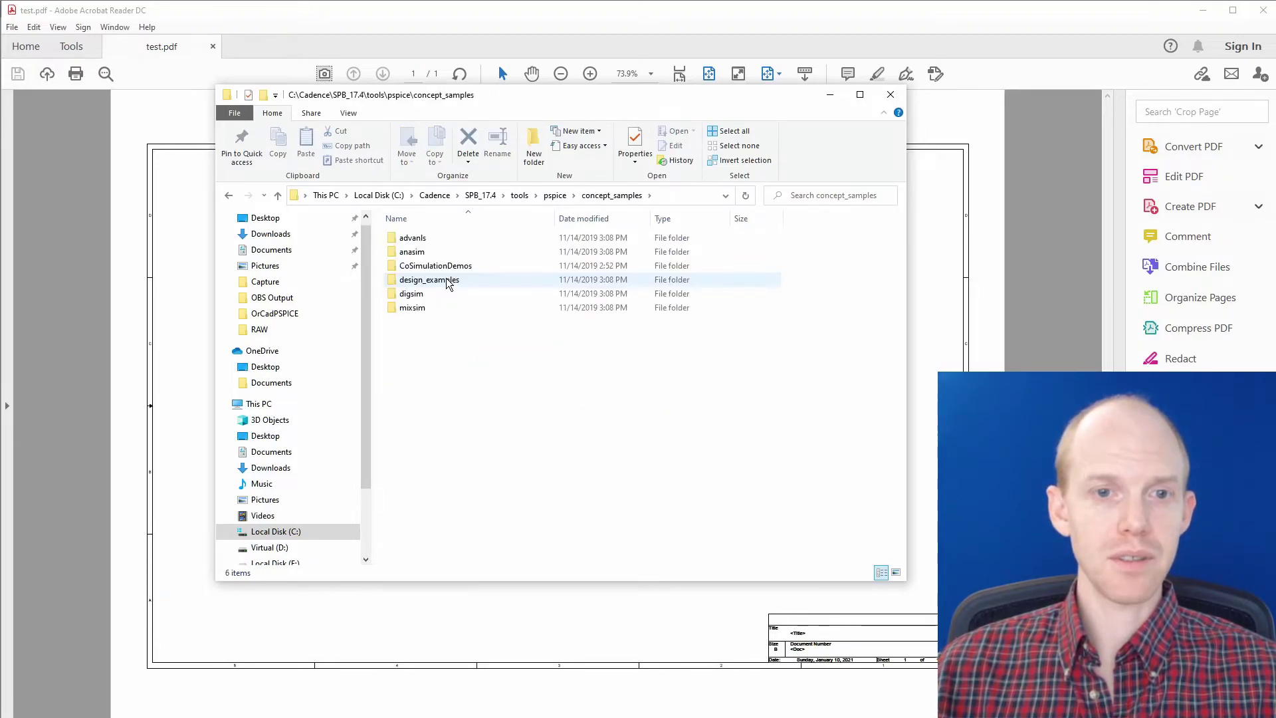
pyautogui.doubleClick(426, 280)
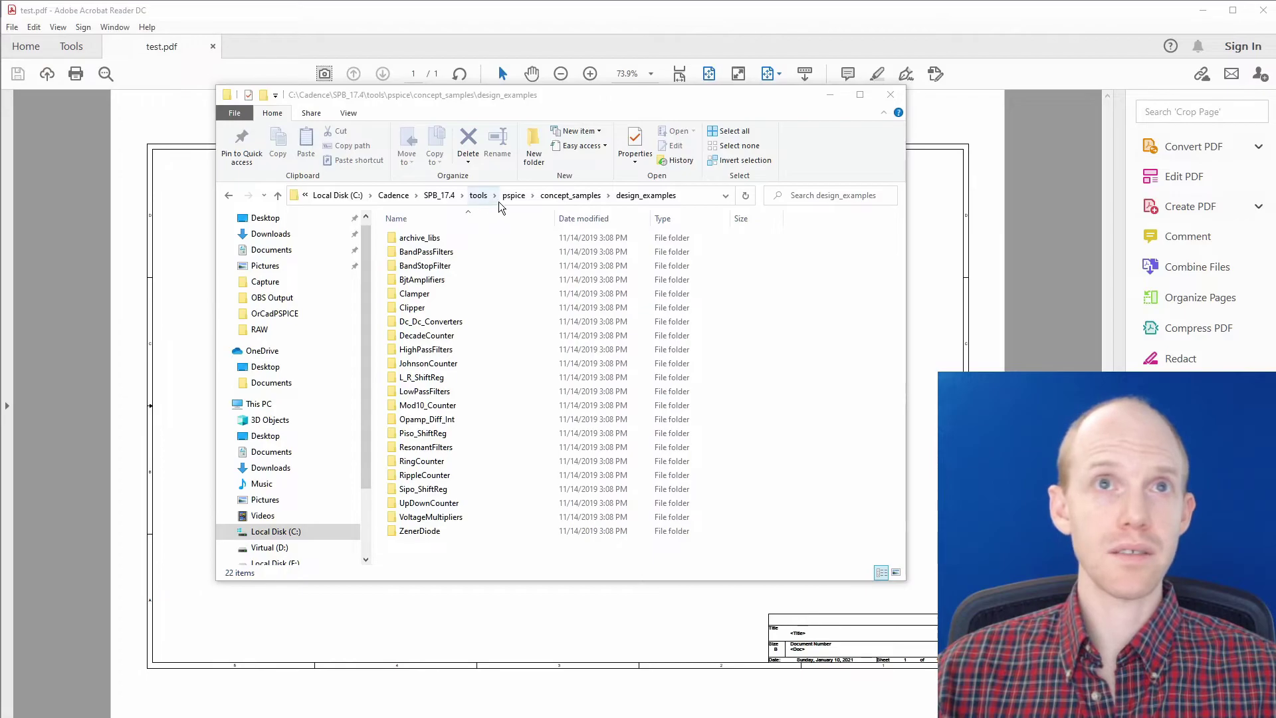
pyautogui.click(478, 196)
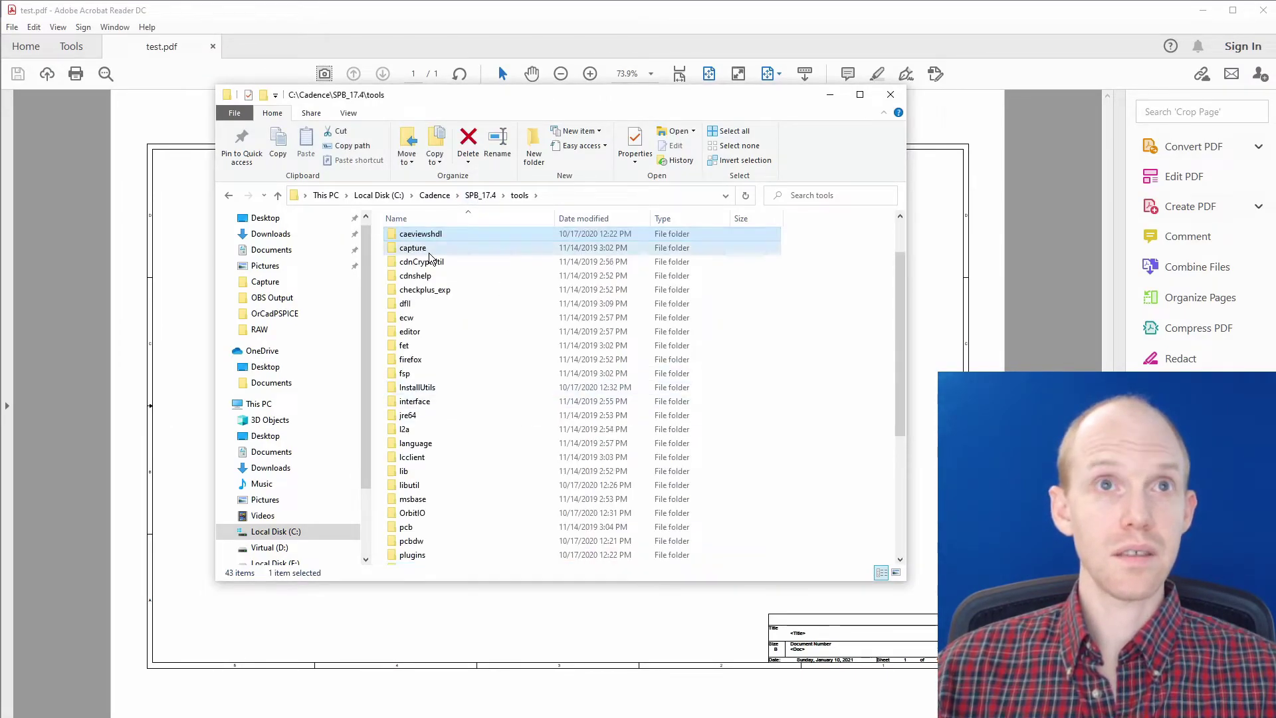
# Browse capture\library\pspice, then return to the tools folder
pyautogui.doubleClick(430, 250)
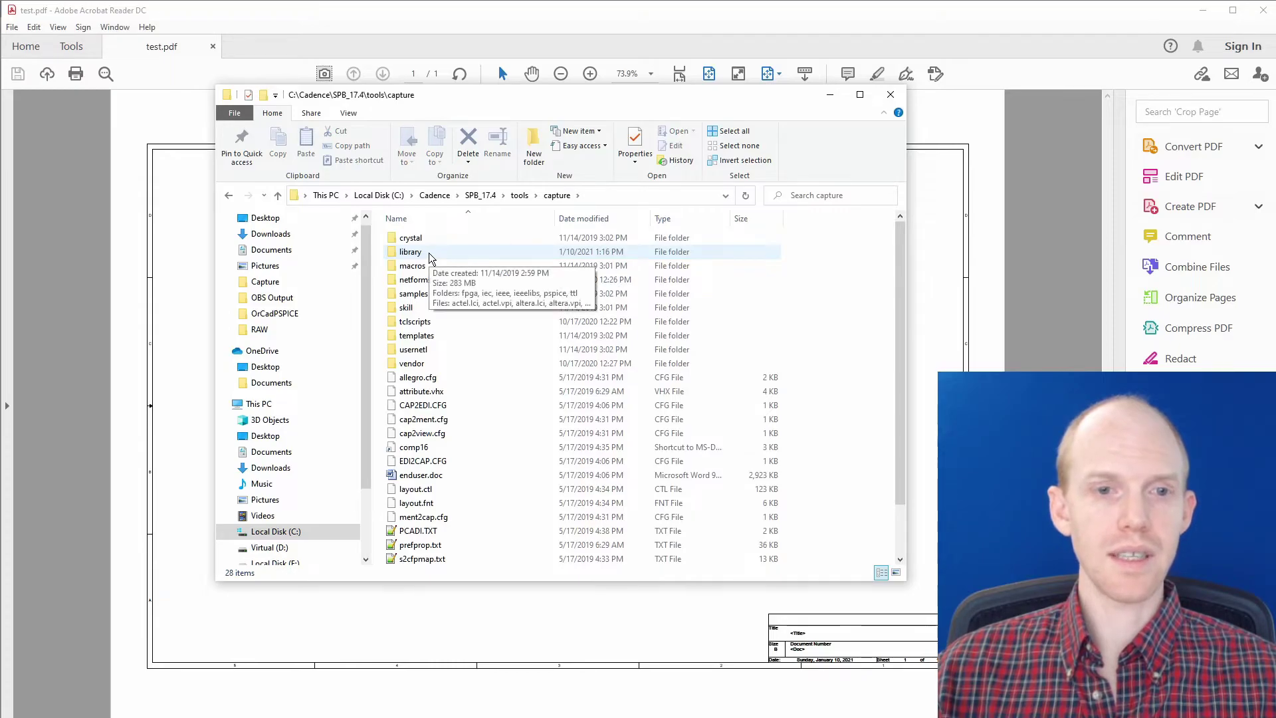
pyautogui.doubleClick(429, 253)
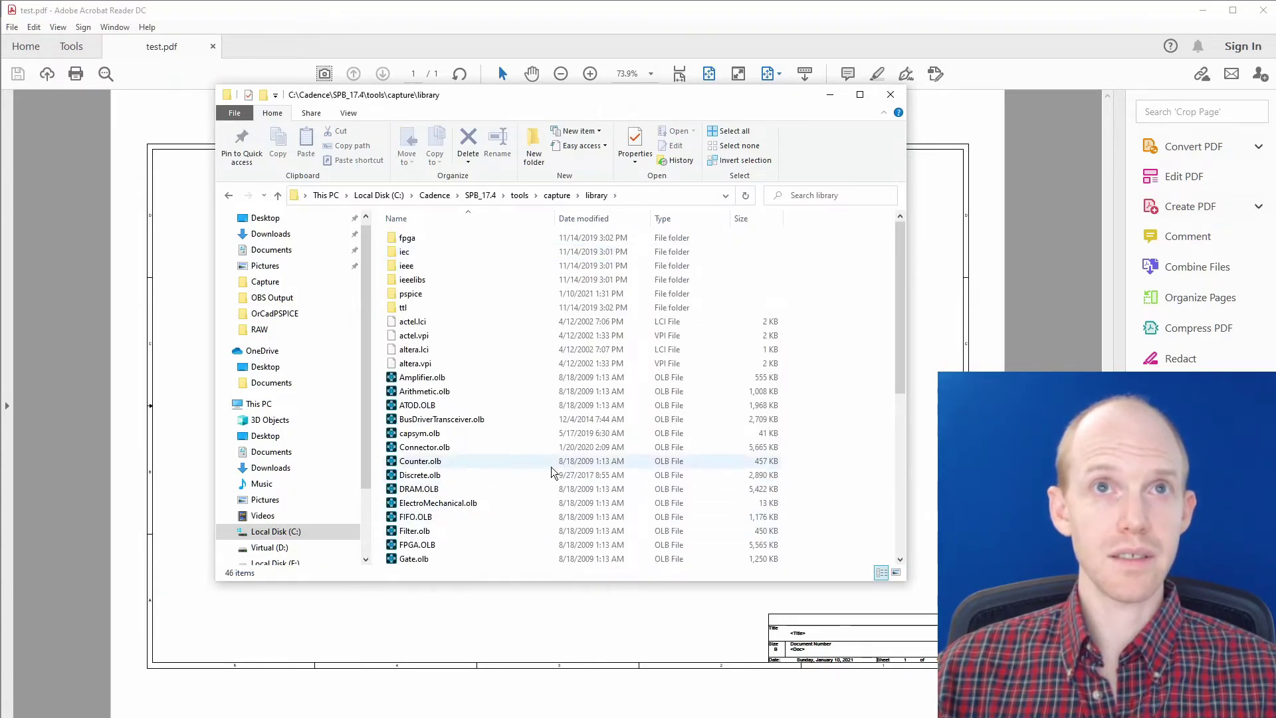
pyautogui.scroll(-5, 551, 472)
pyautogui.scroll(3, 549, 476)
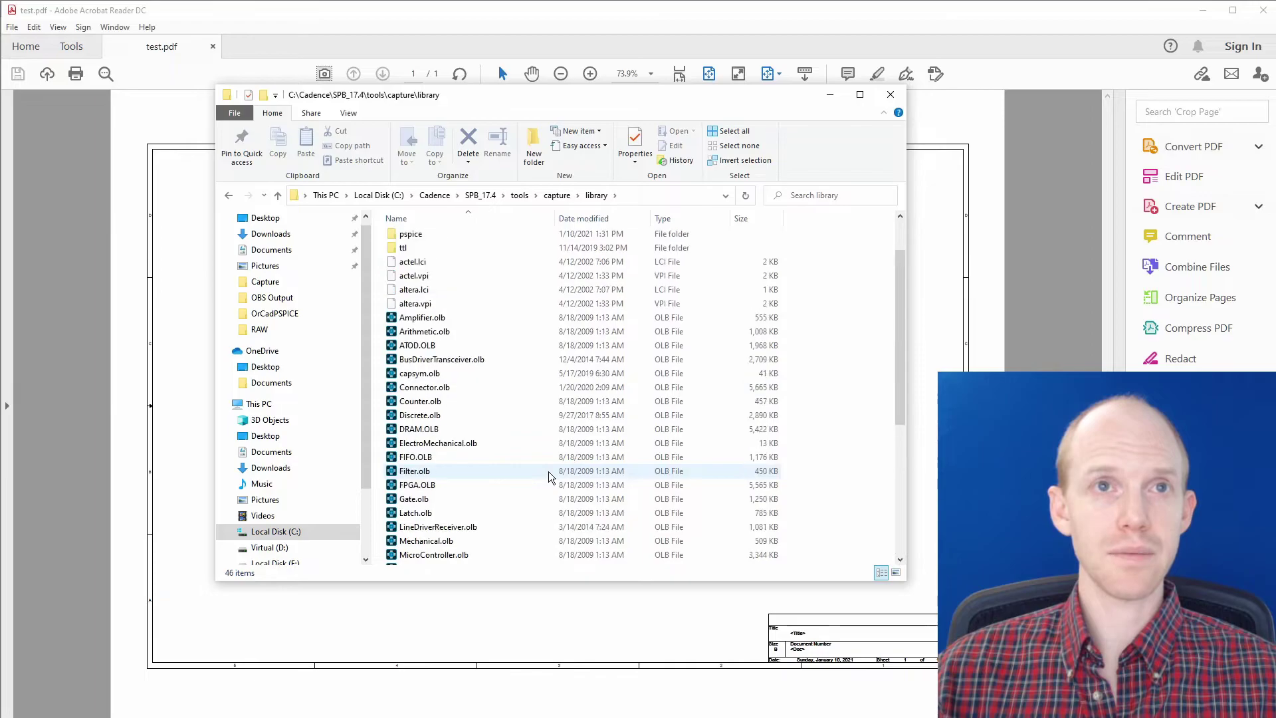
pyautogui.scroll(1, 549, 477)
pyautogui.doubleClick(420, 293)
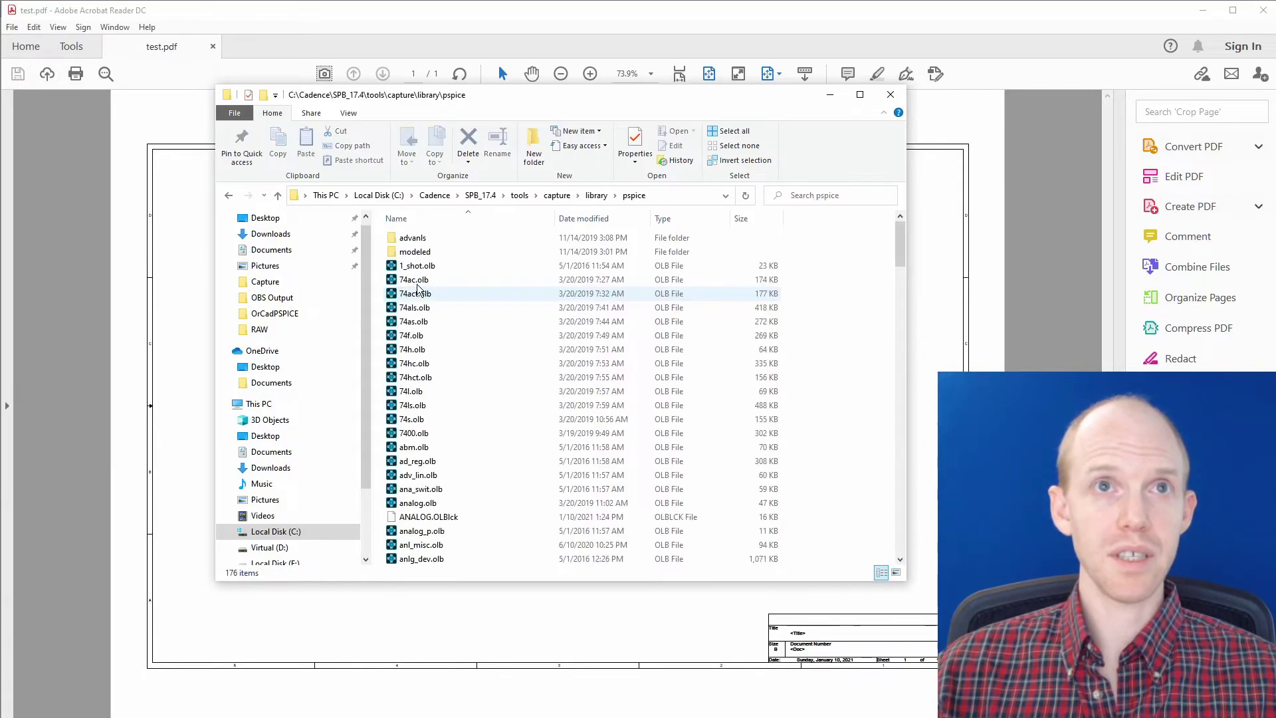
pyautogui.click(520, 194)
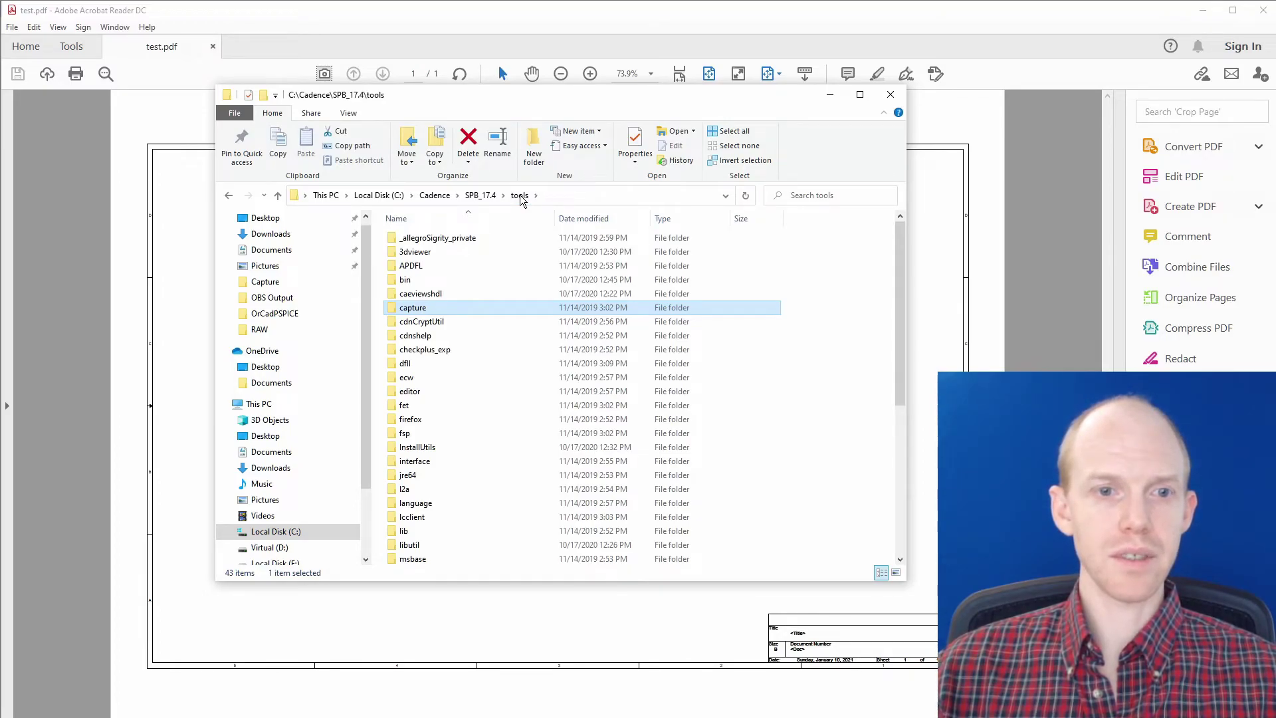
# Open capture\tclscripts, look through its script list, and bring OrCAD Capture back
pyautogui.click(477, 321)
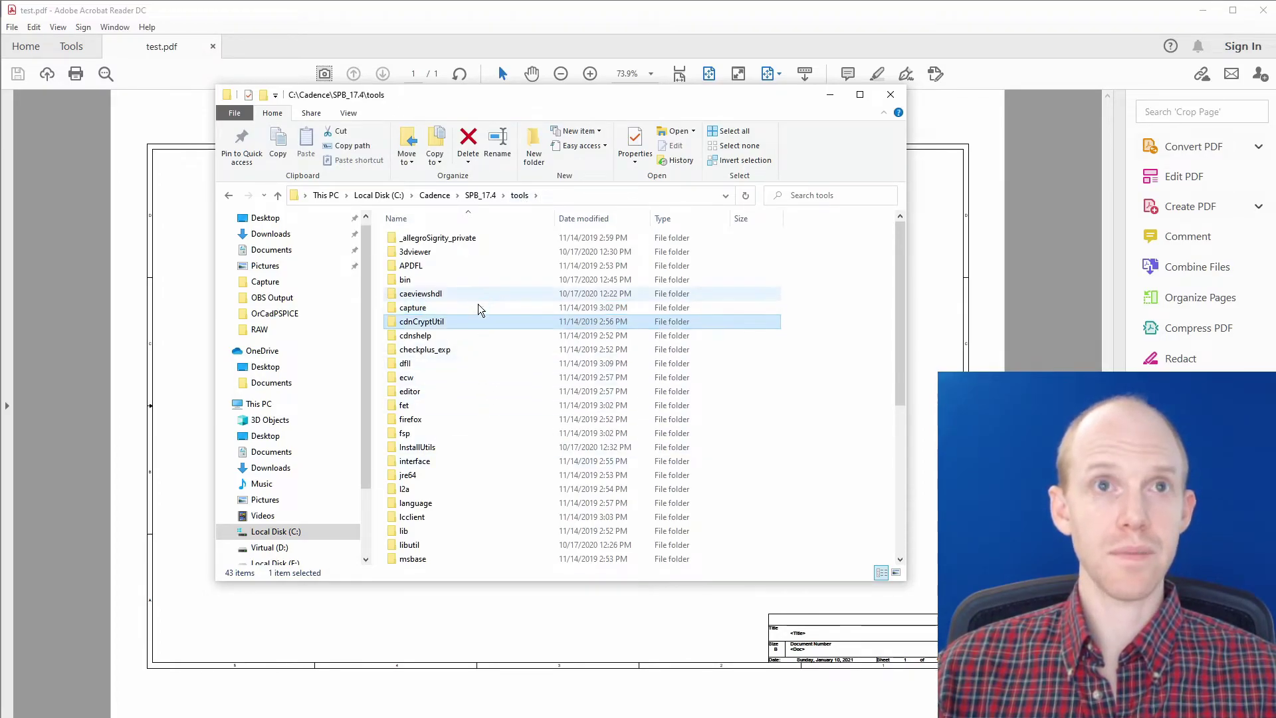
pyautogui.doubleClick(458, 308)
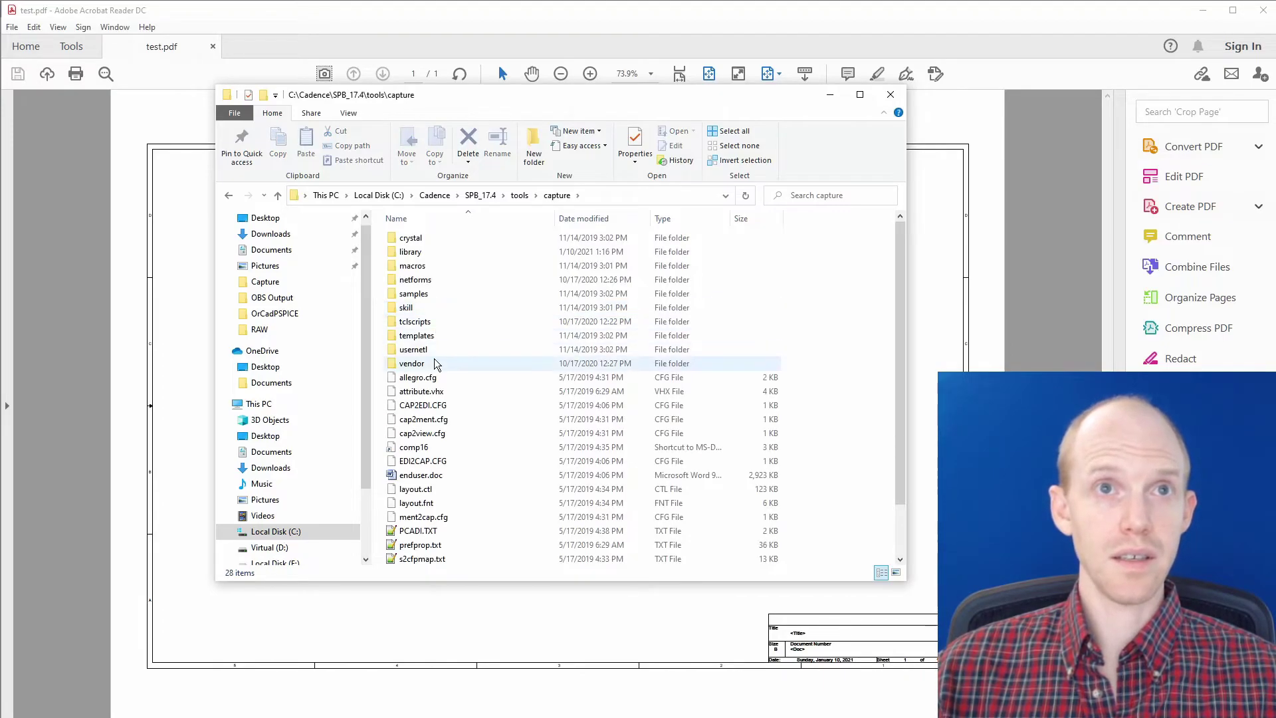
pyautogui.press('t')
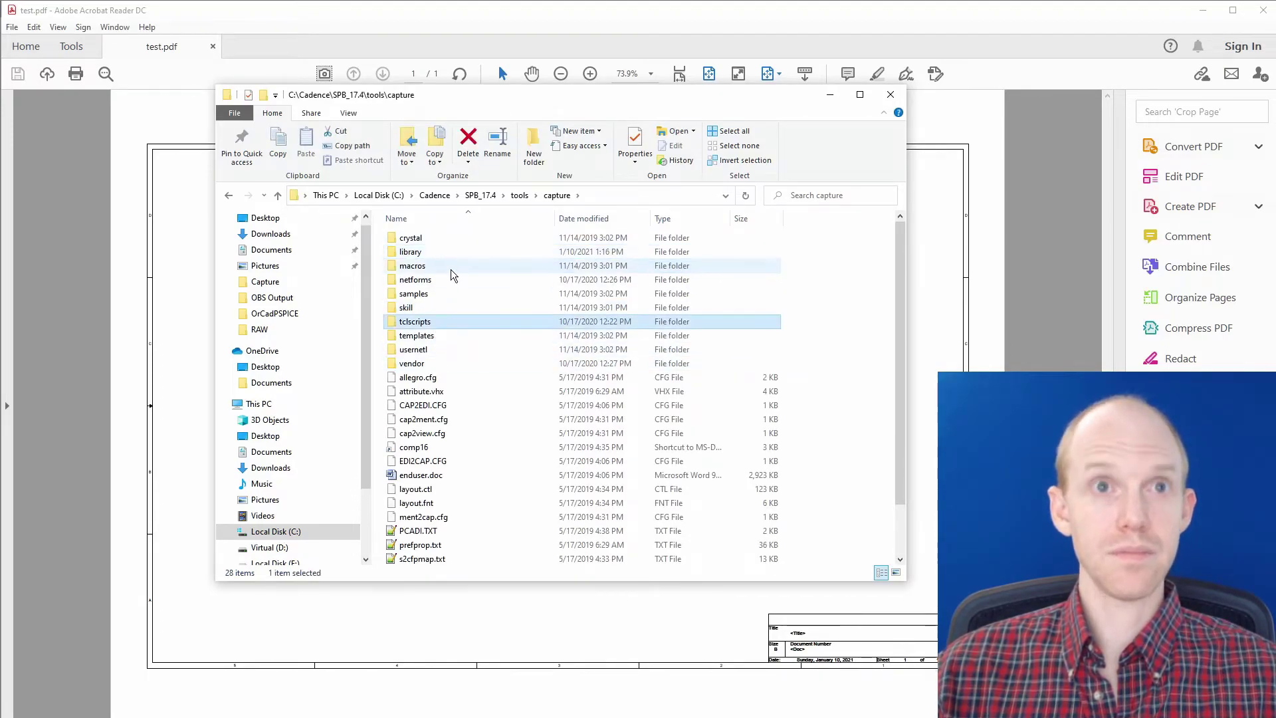
pyautogui.doubleClick(490, 321)
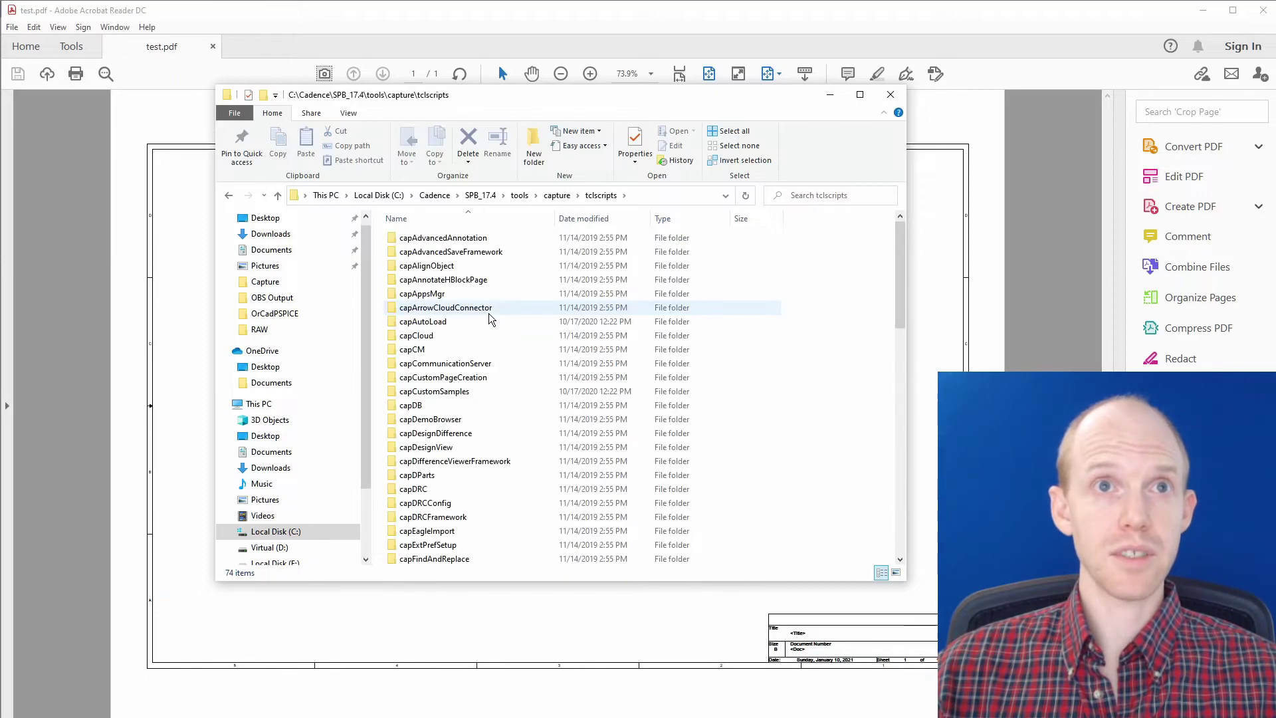
pyautogui.moveTo(901, 273); pyautogui.dragTo(892, 489)
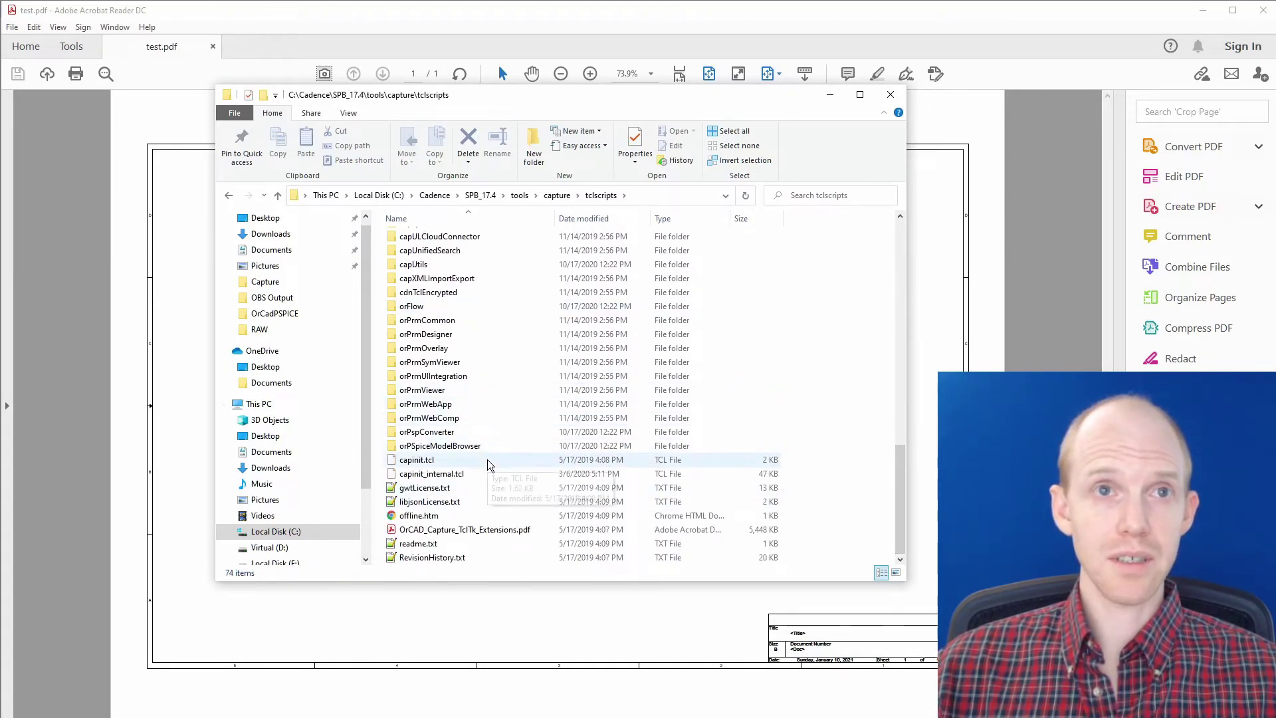
pyautogui.scroll(15, 490, 464)
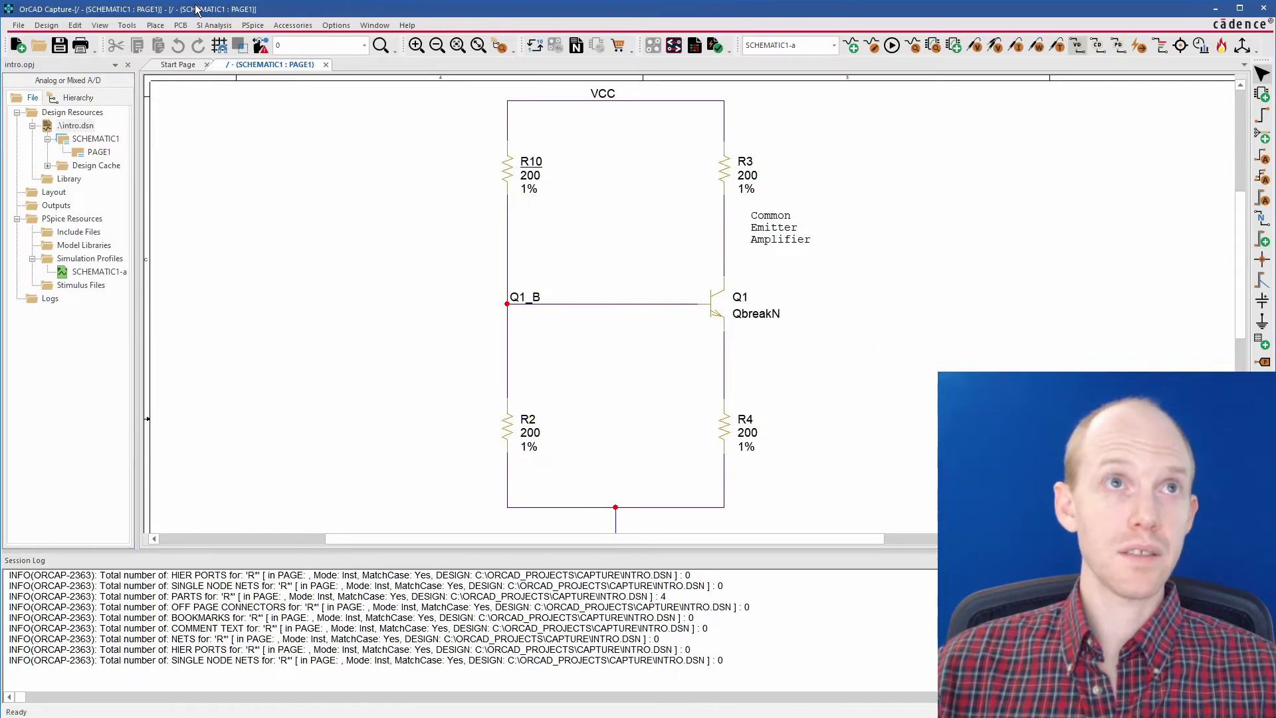
# Show the Tcl Command Window from the View menu, enlarge its pane, and focus the Capture> prompt
pyautogui.click(99, 27)
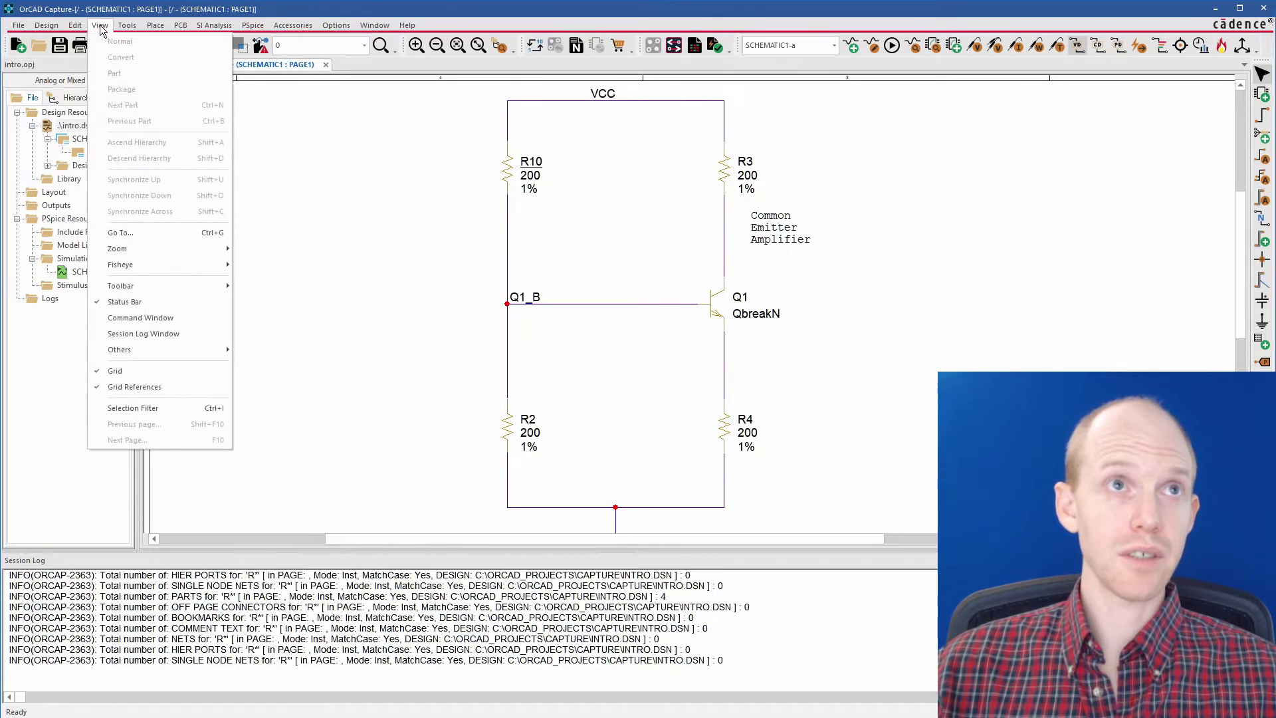
pyautogui.click(140, 318)
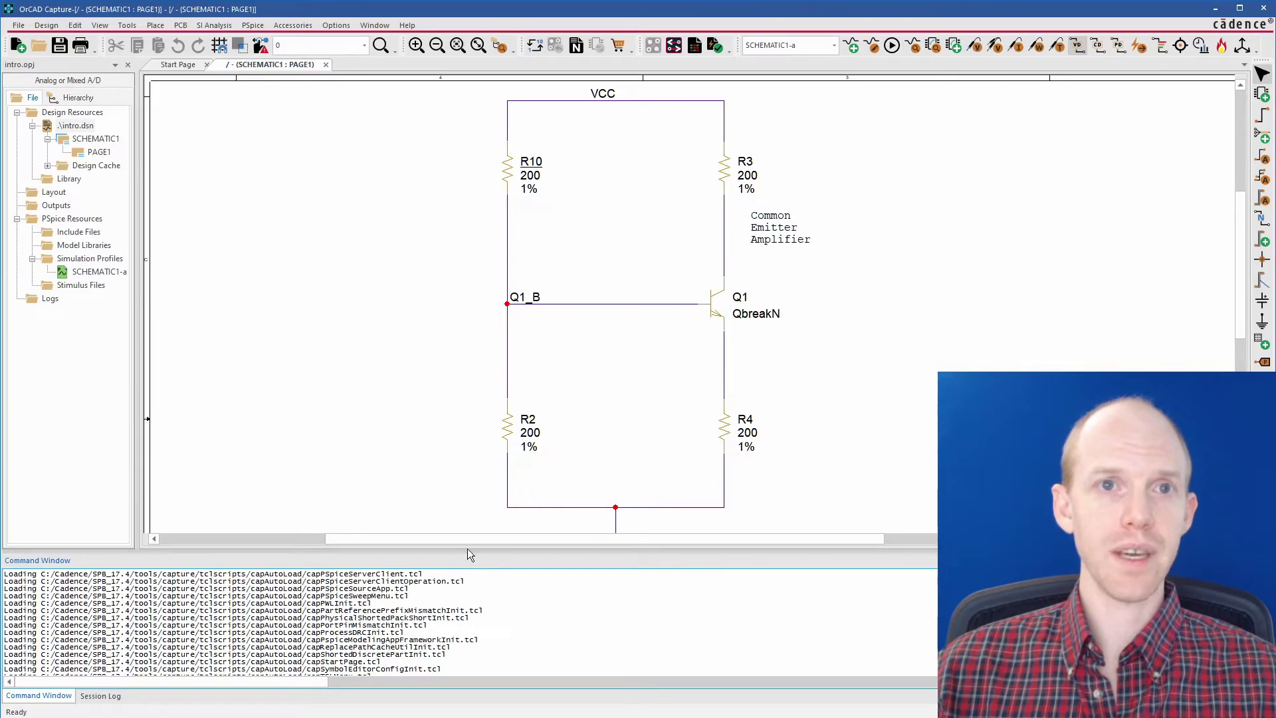
pyautogui.moveTo(469, 552); pyautogui.dragTo(490, 340)
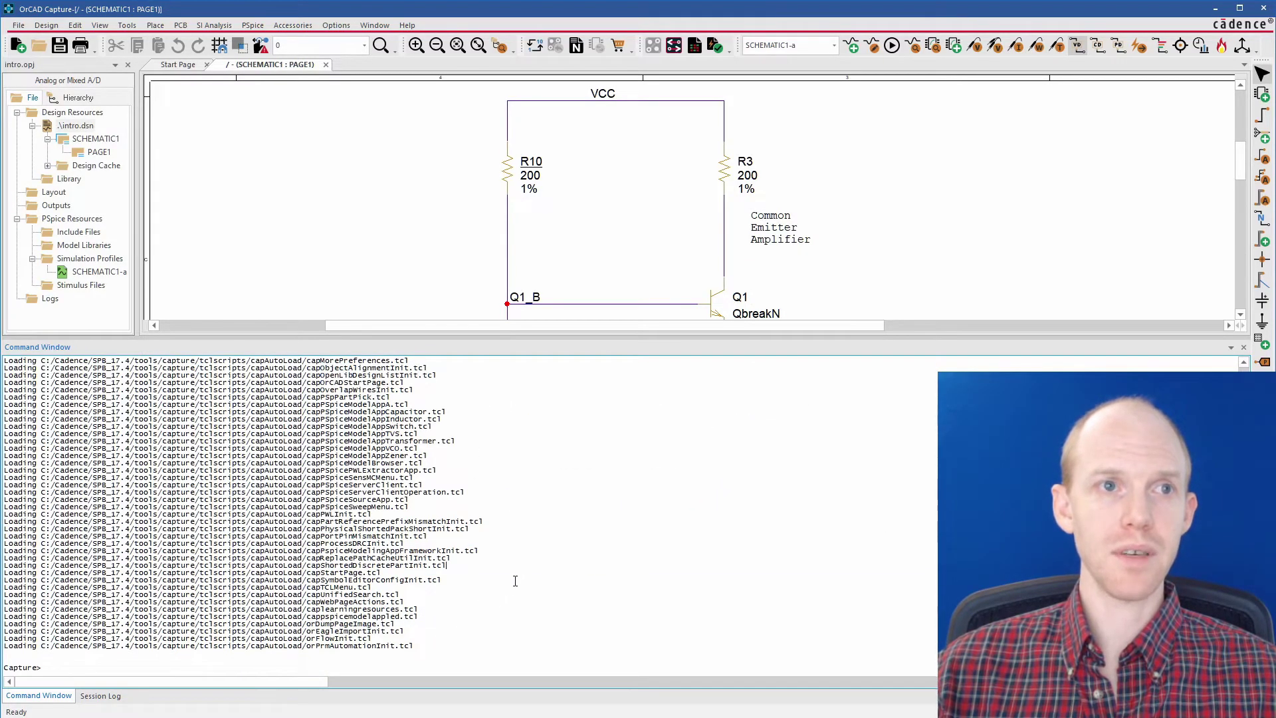
pyautogui.moveTo(423, 572); pyautogui.dragTo(5, 390)
pyautogui.scroll(-4, 119, 451)
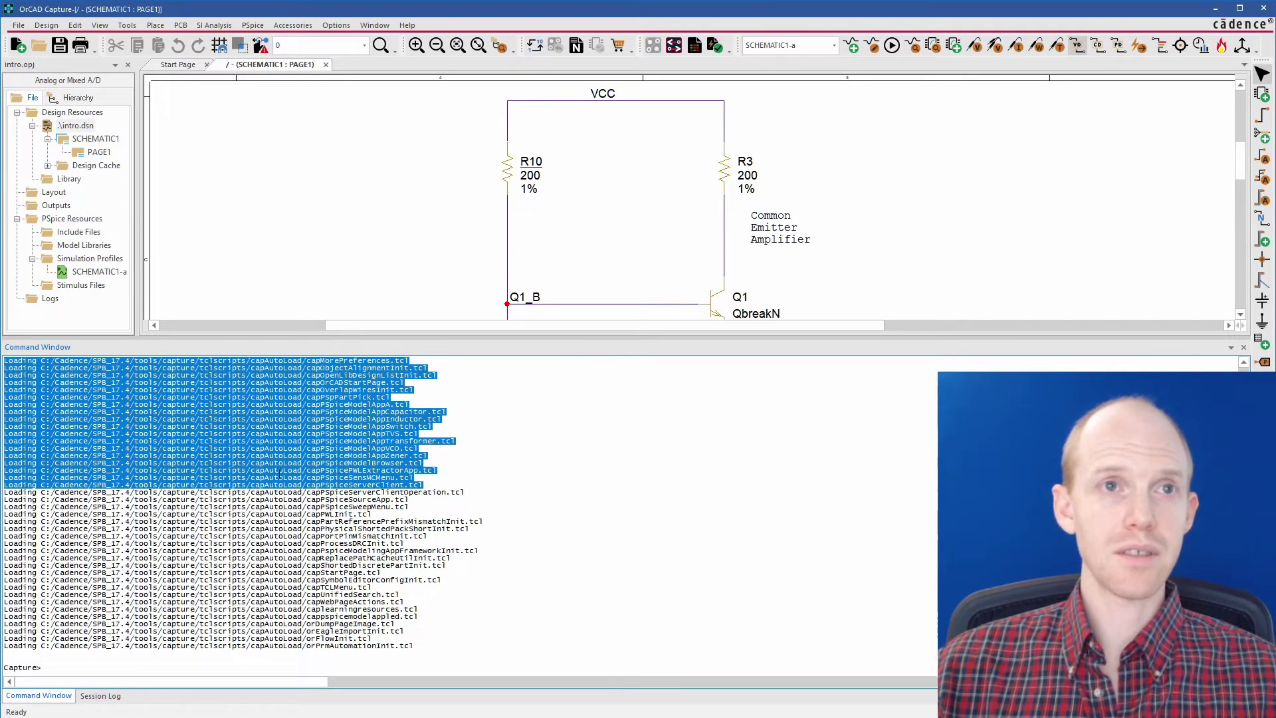
pyautogui.click(84, 671)
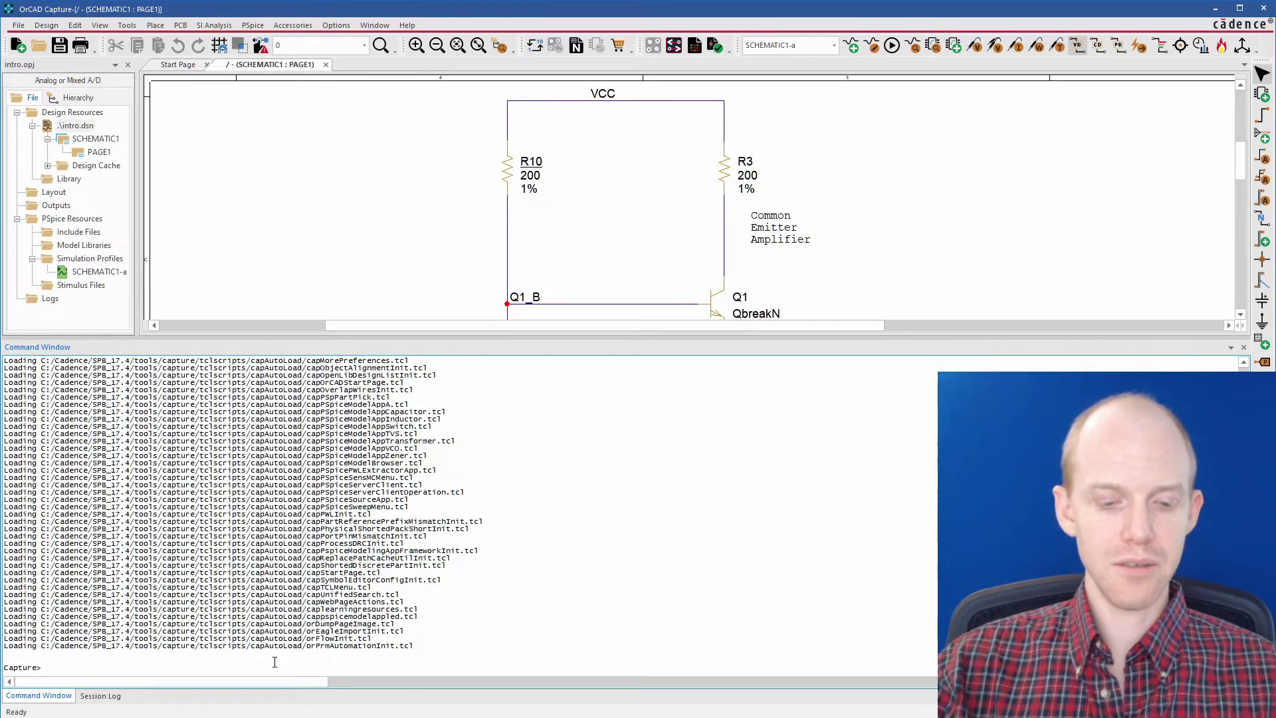
# Clear the log with cls, then query the Tcl version with puts, returning 8.6
pyautogui.write('cls')
pyautogui.press('Return')
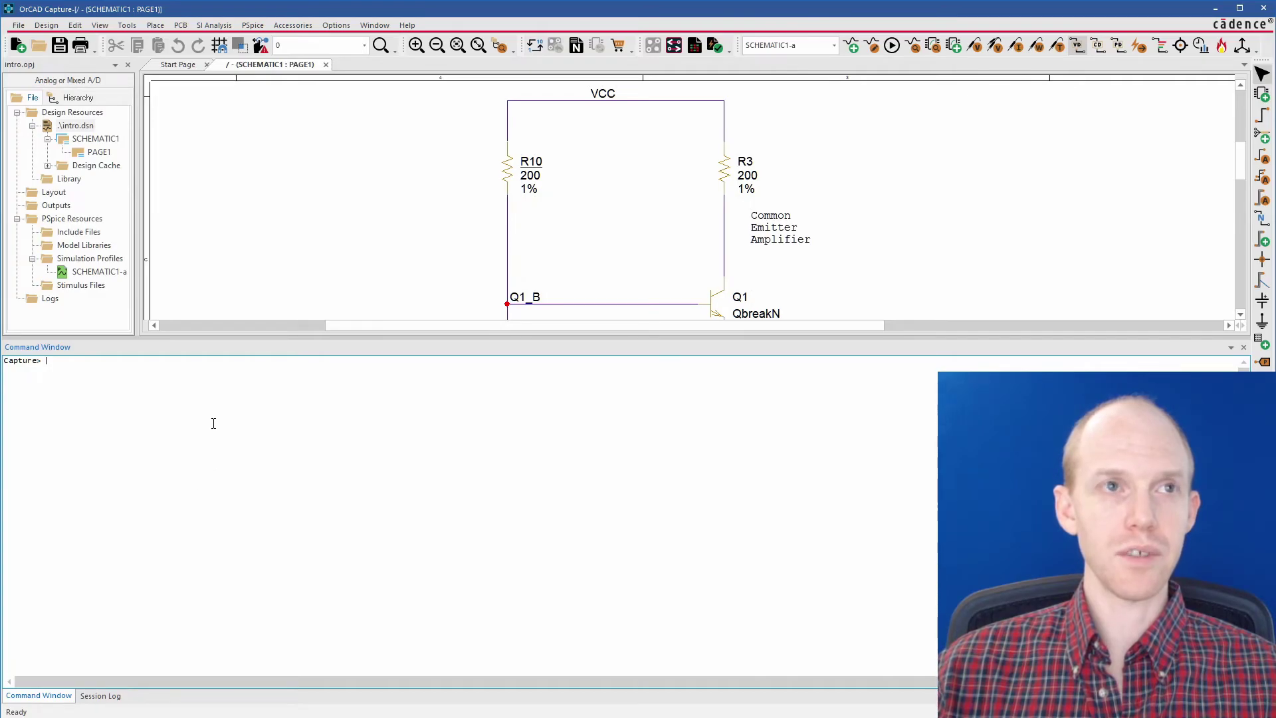
pyautogui.hotkey('ctrl', 'a')
pyautogui.click(375, 427)
pyautogui.write('puts')
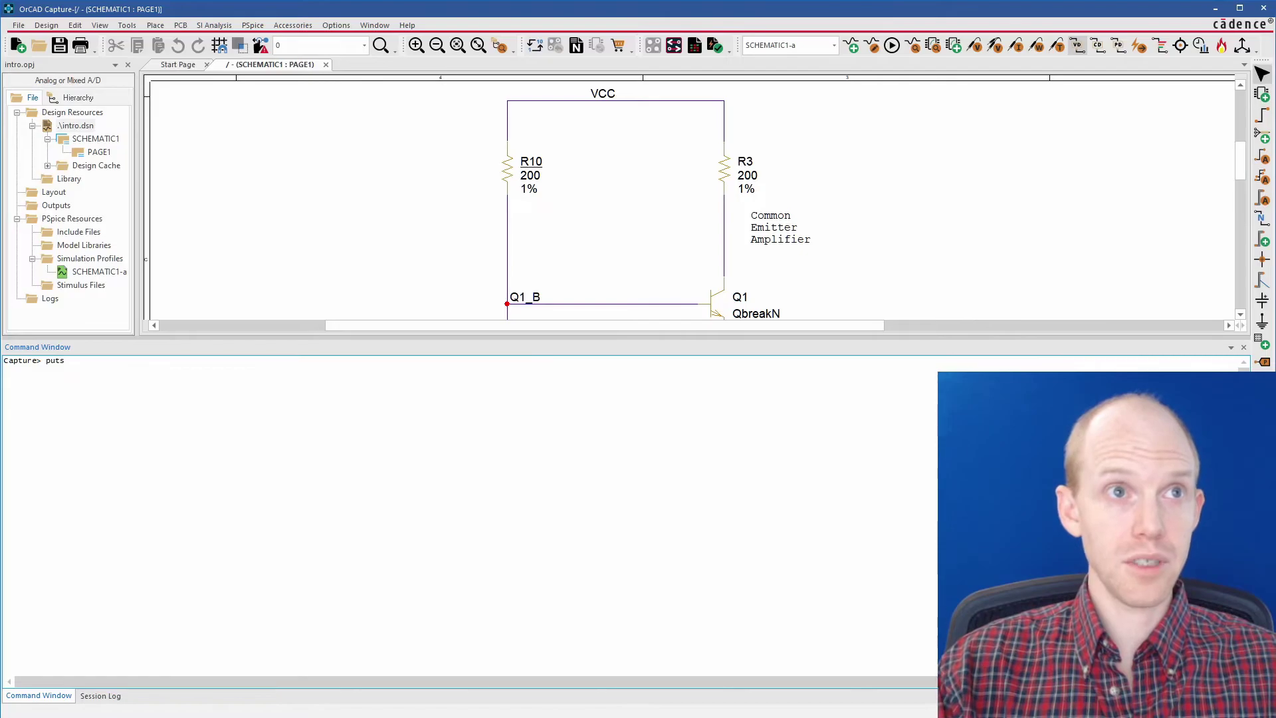
pyautogui.write(' $')
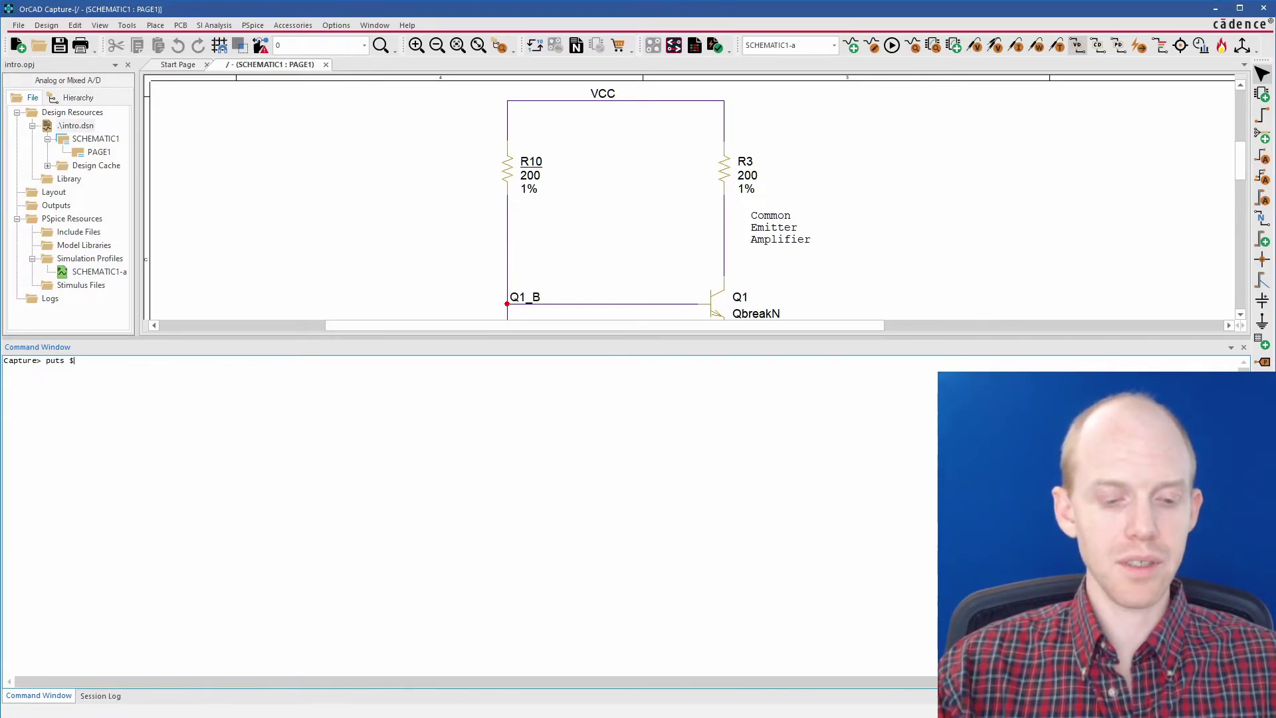
pyautogui.write('tcl')
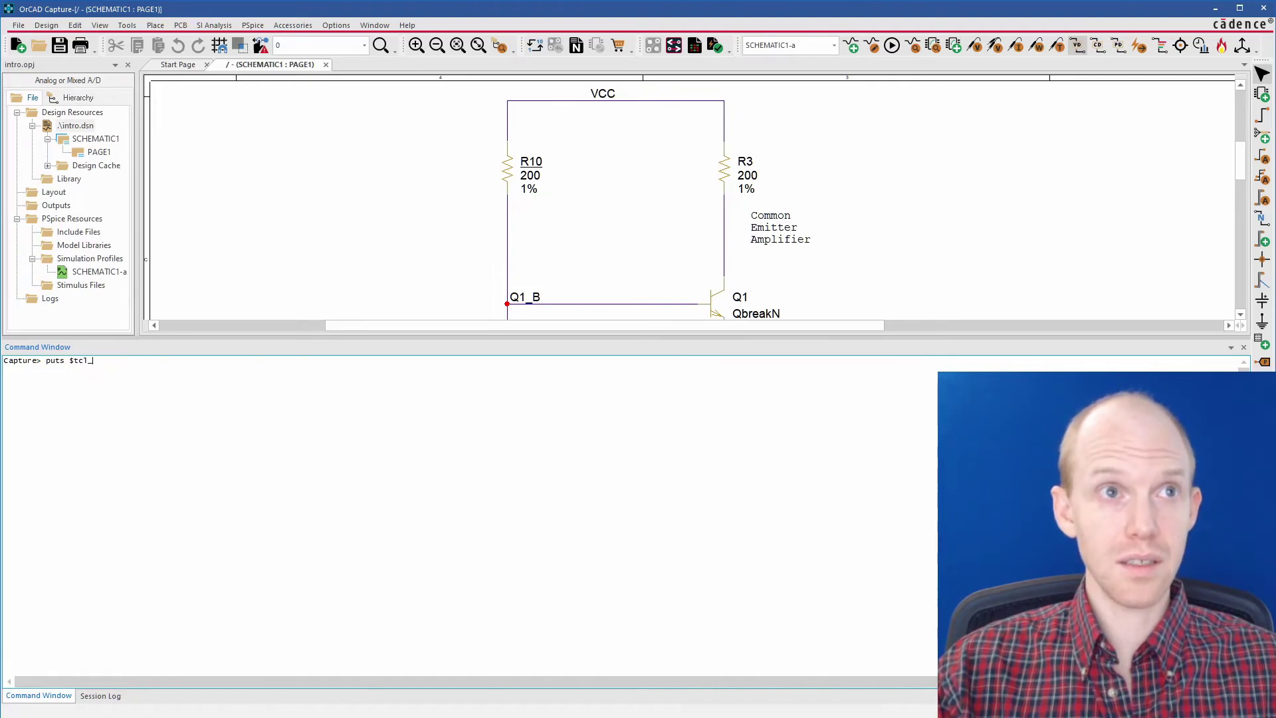
pyautogui.write('_cersion')
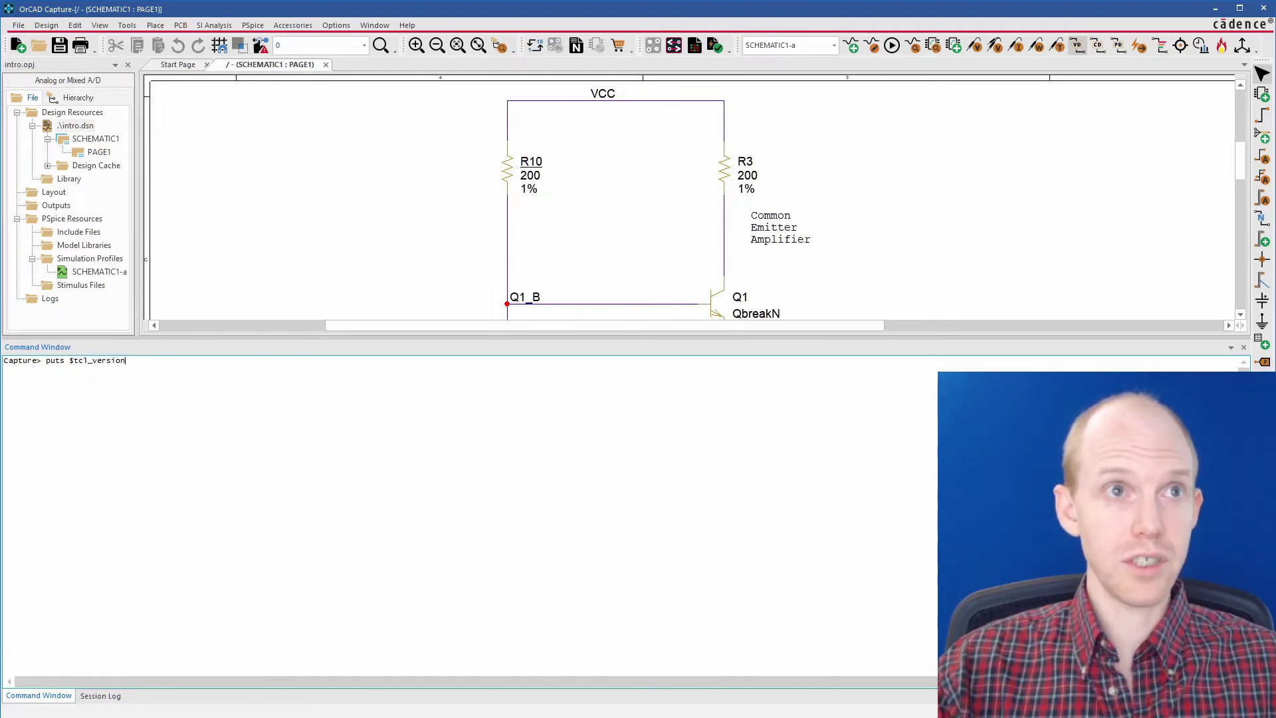
pyautogui.press('Return')
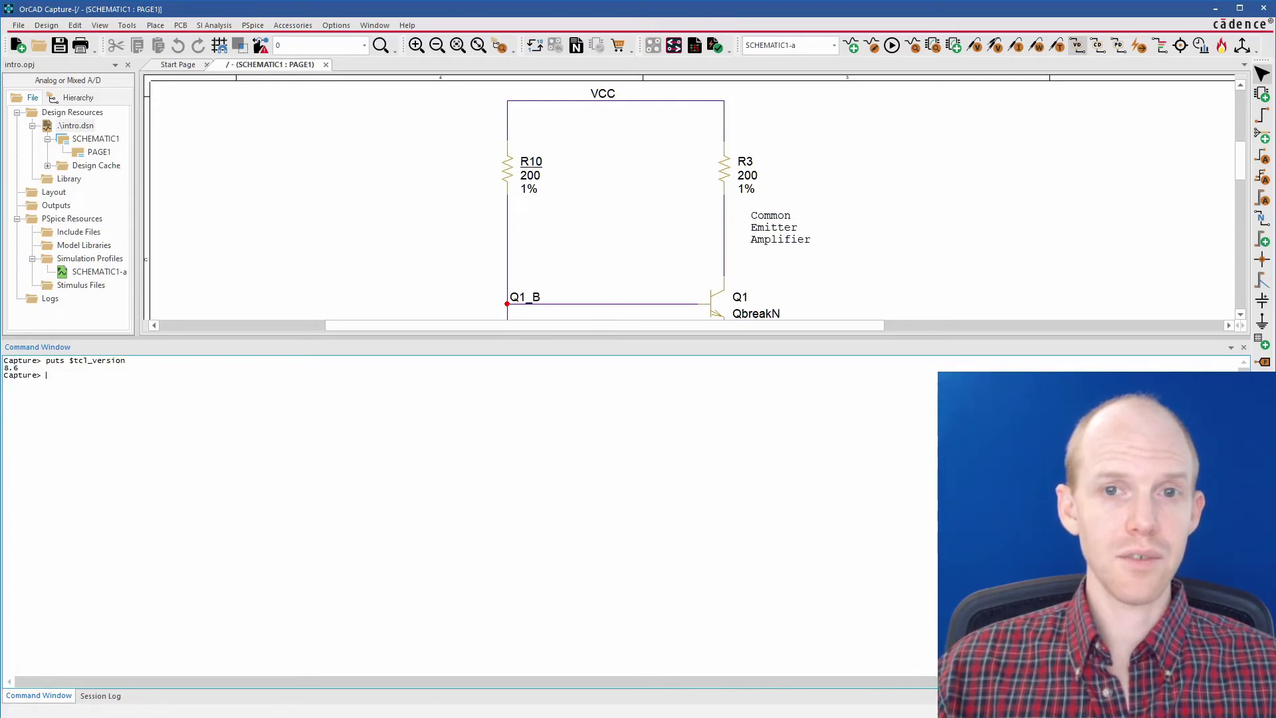
# Select R10 with 'FindParts R10 true' and set its Value to 20K
pyautogui.hotkey('ctrl', 'a')
pyautogui.click(268, 430)
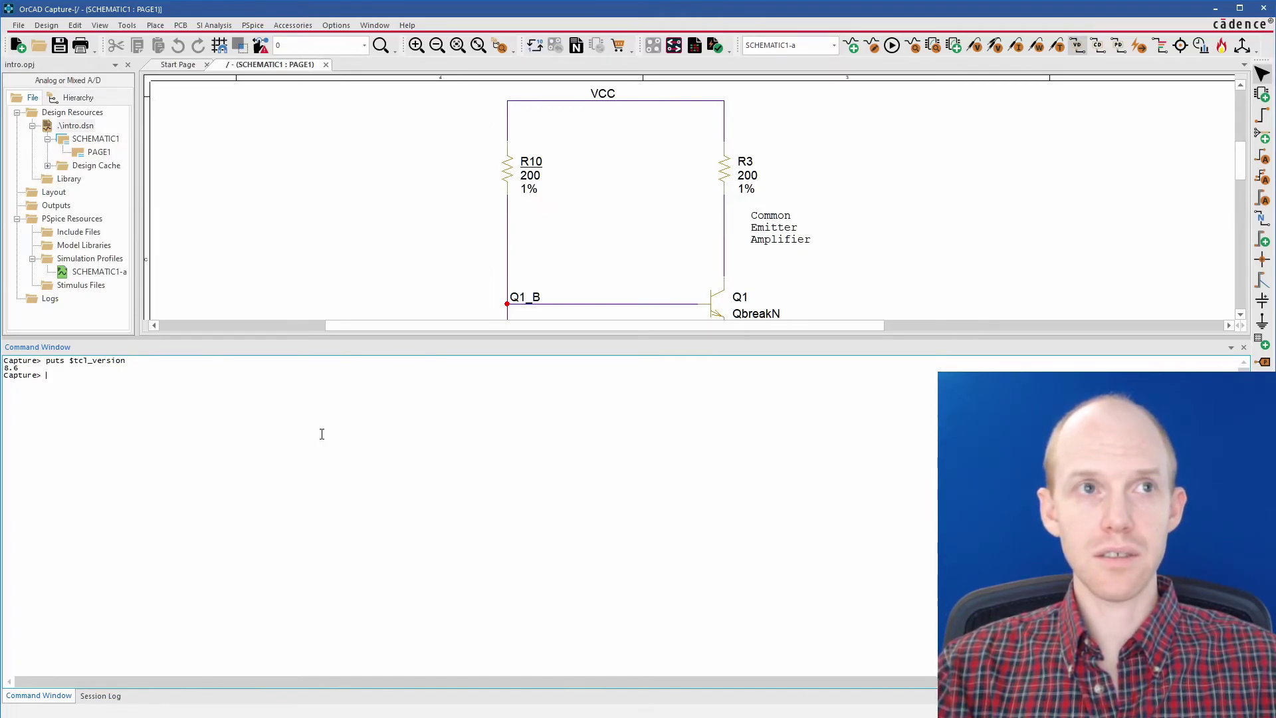
pyautogui.write('FindParts')
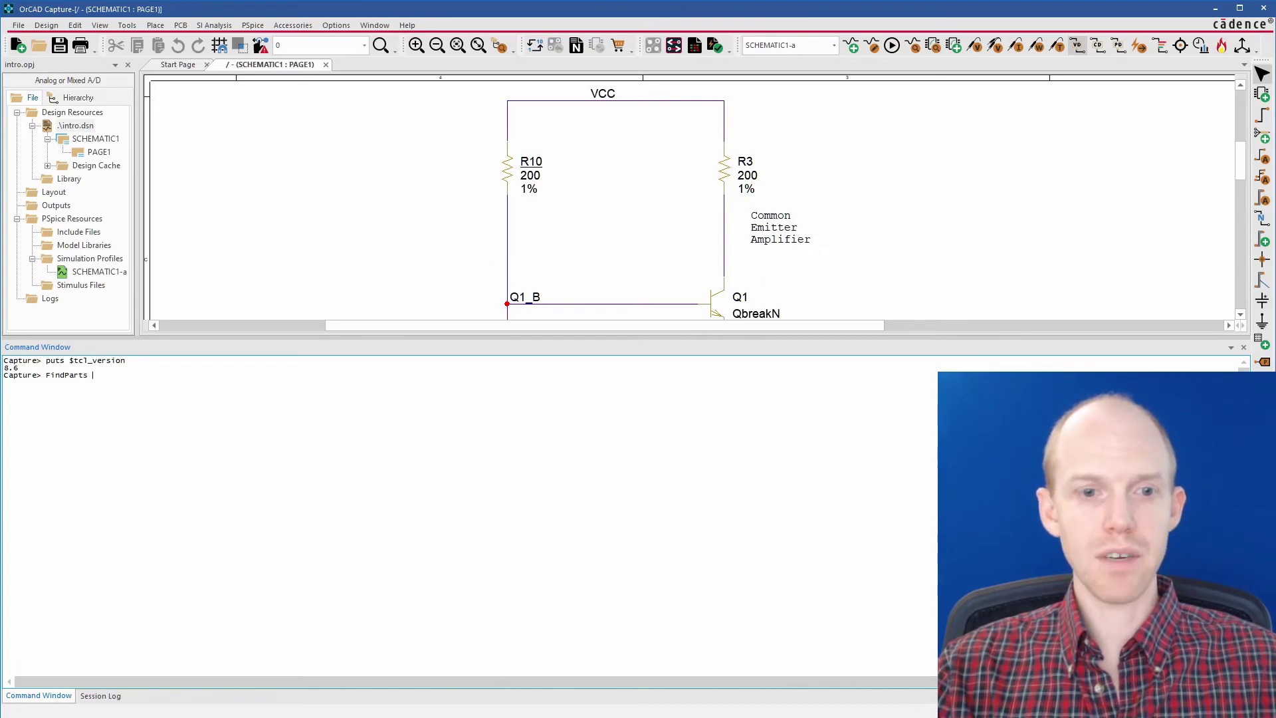
pyautogui.write(' R10')
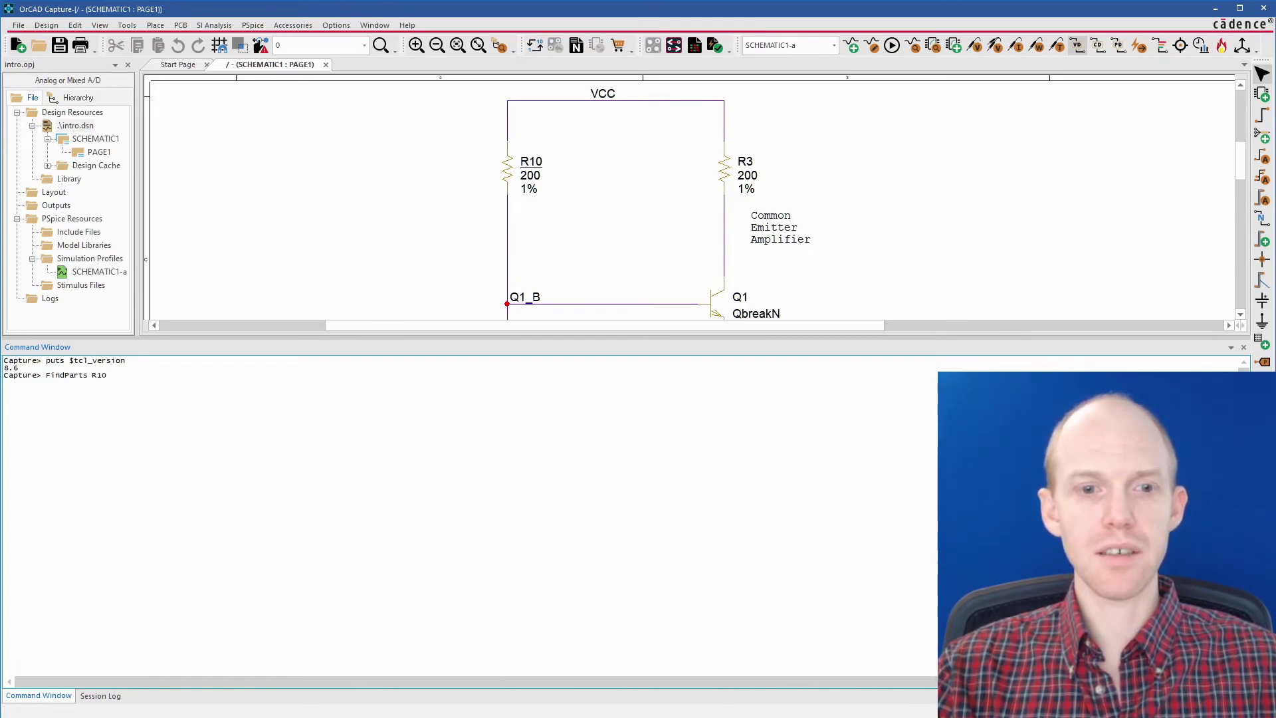
pyautogui.write(' true')
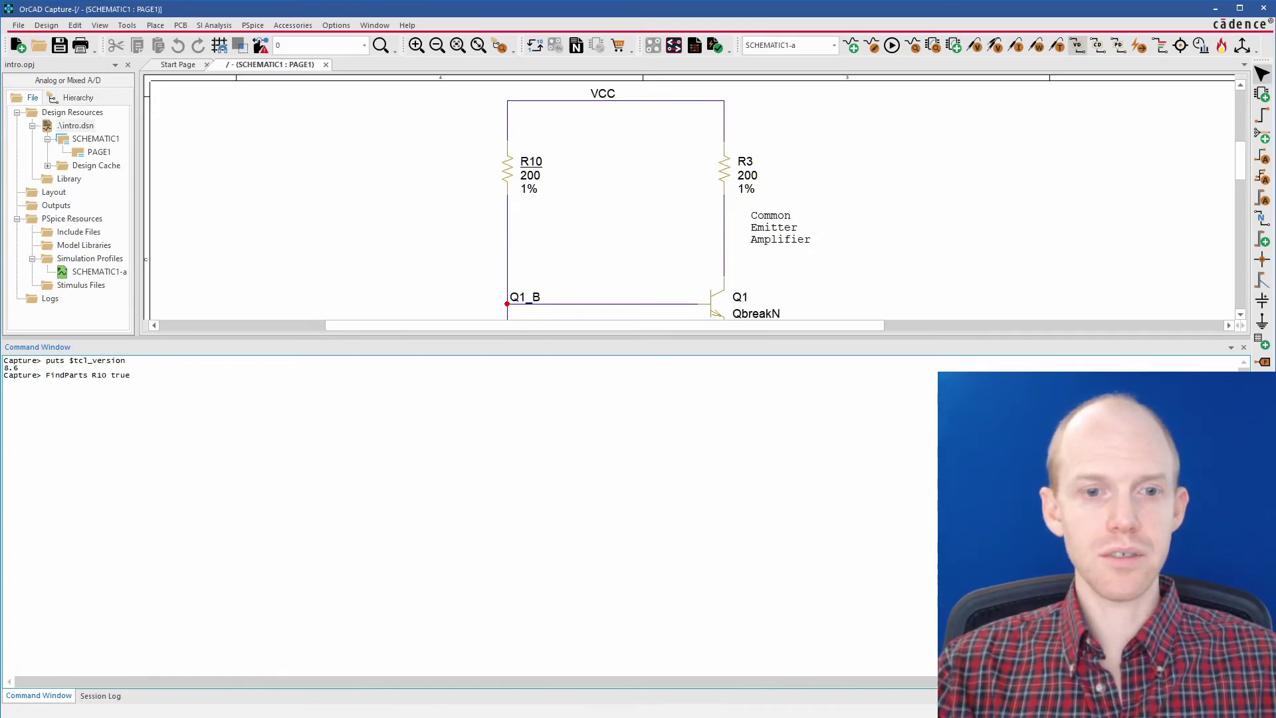
pyautogui.press('Return')
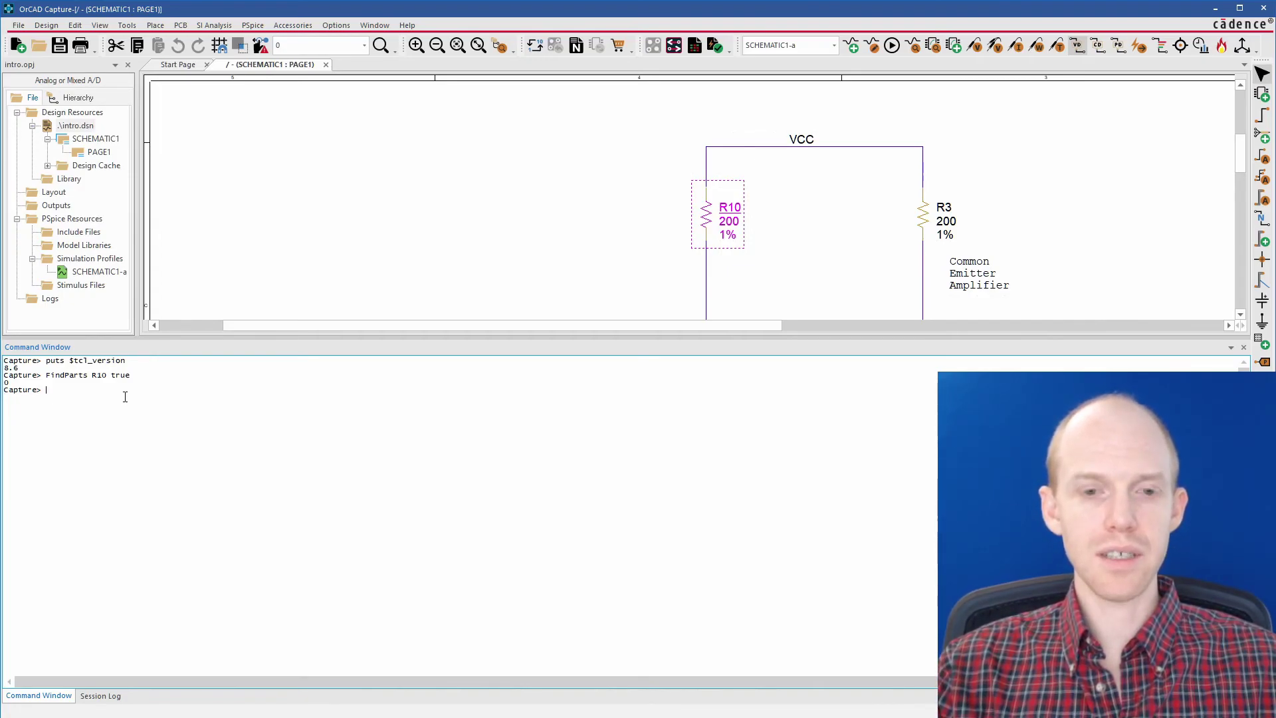
pyautogui.write('SetProperty')
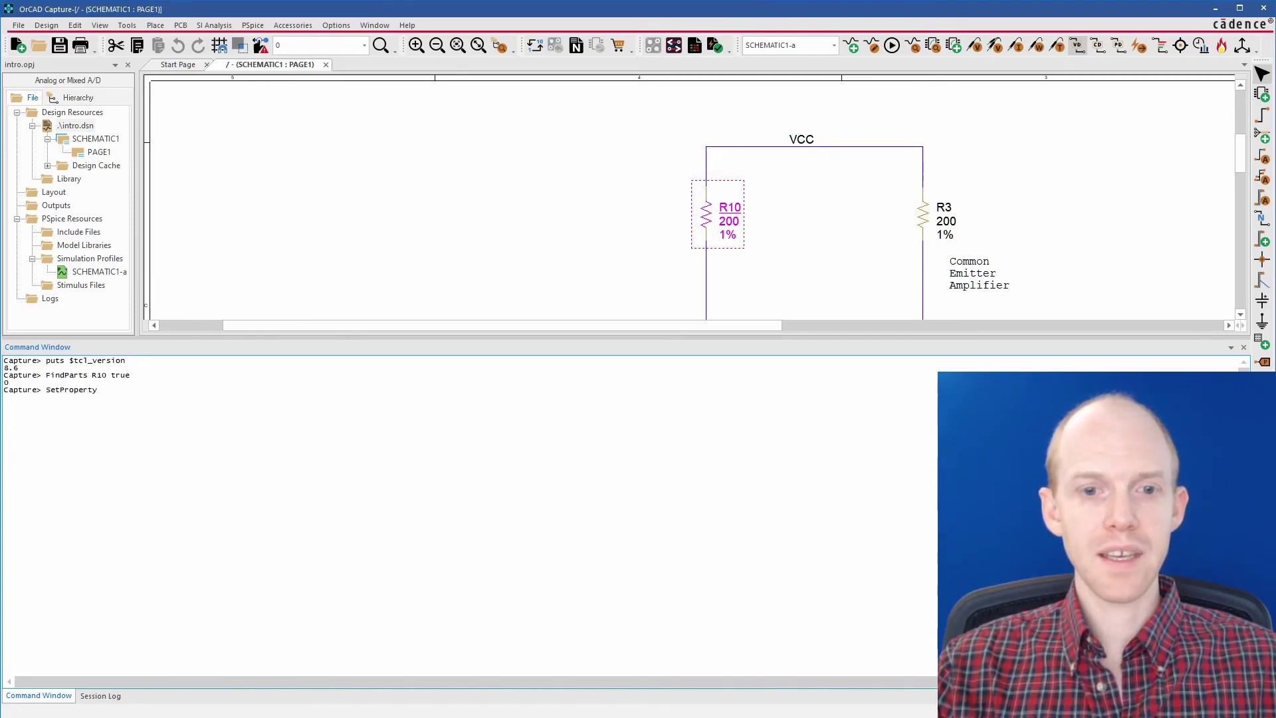
pyautogui.write(' Valu')
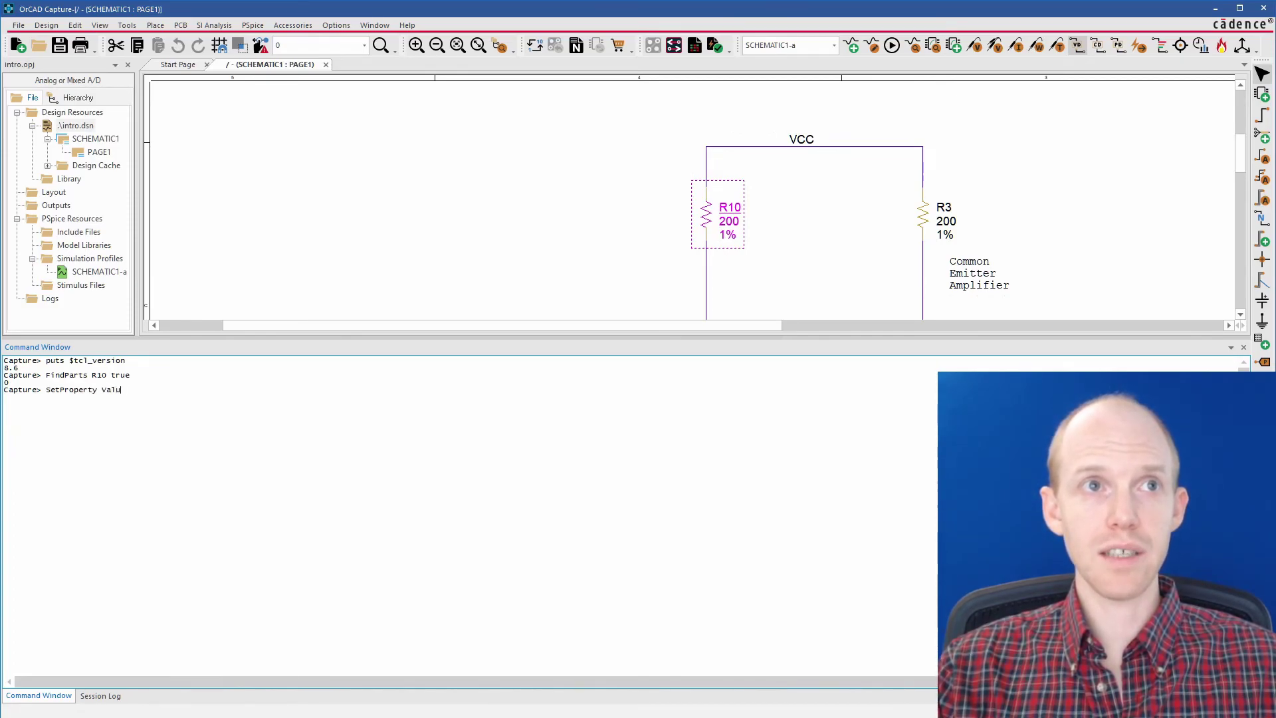
pyautogui.write('e ')
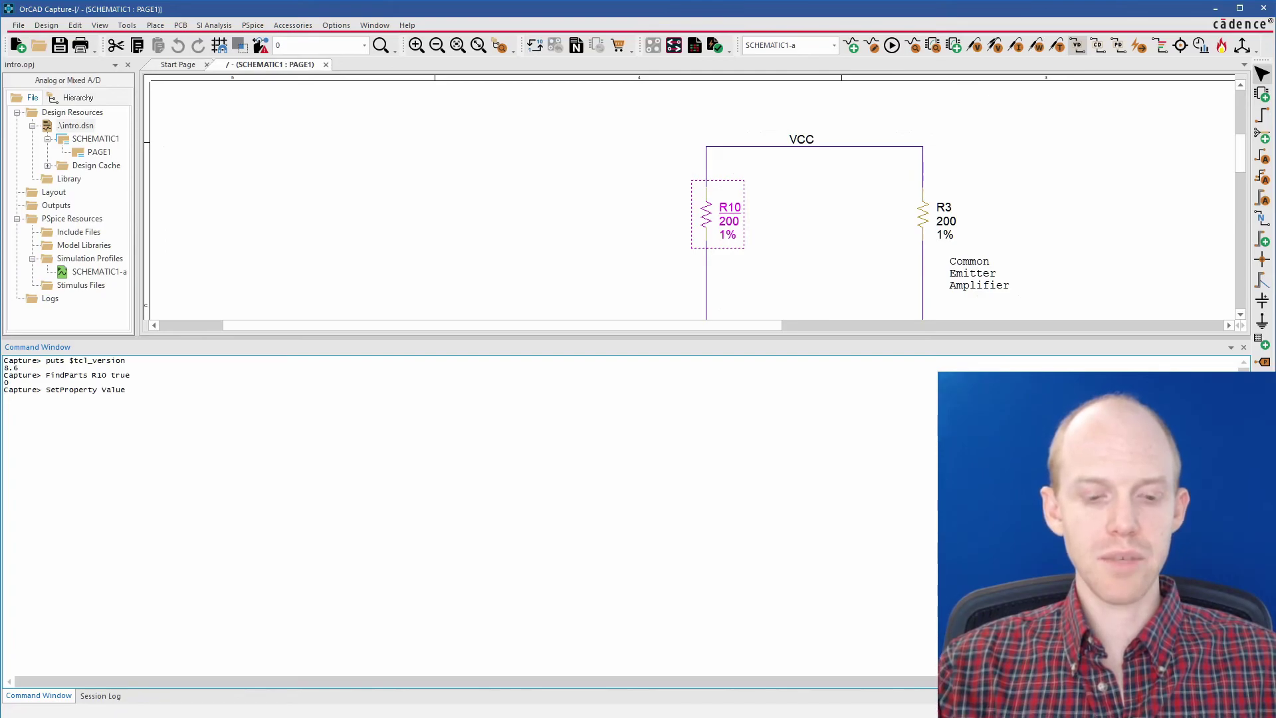
pyautogui.write('20K')
pyautogui.press('Return')
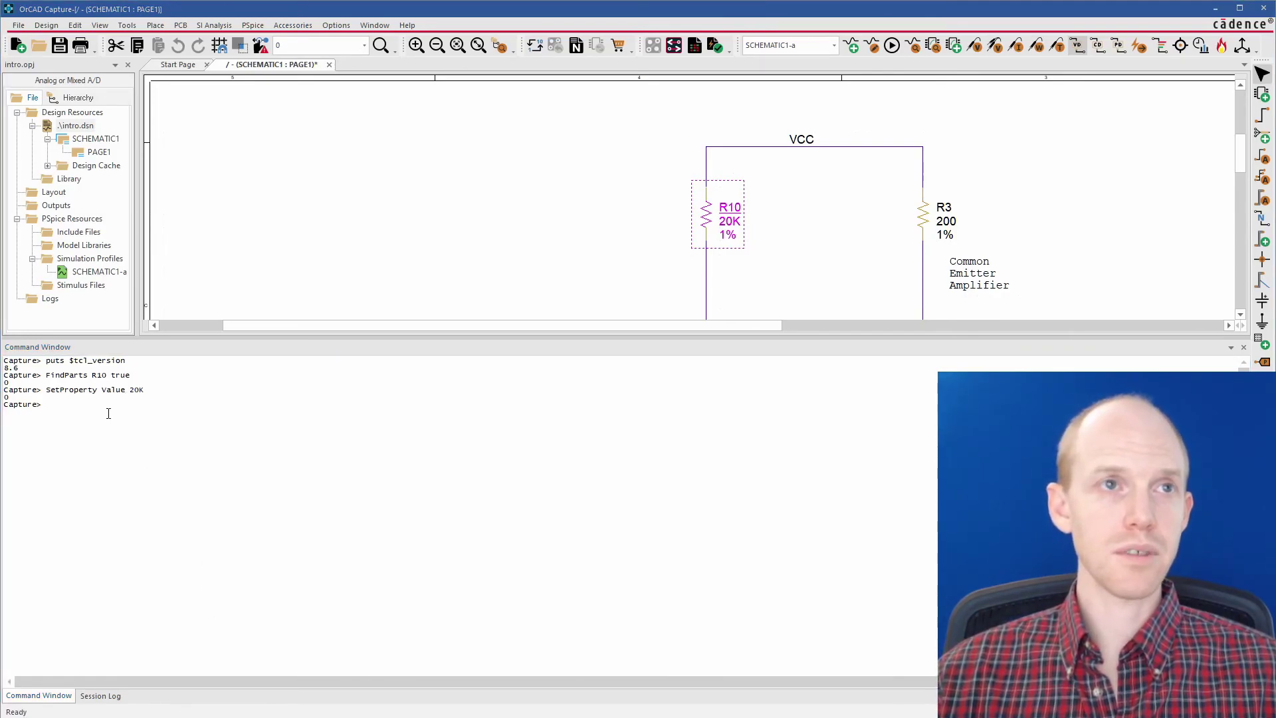
# Paste and run 'FindParts R10 true; SetProperty Value 10K' to make R10 10K
pyautogui.click(108, 413)
pyautogui.write('FindParts R10 true; SetProperty Value 10K')
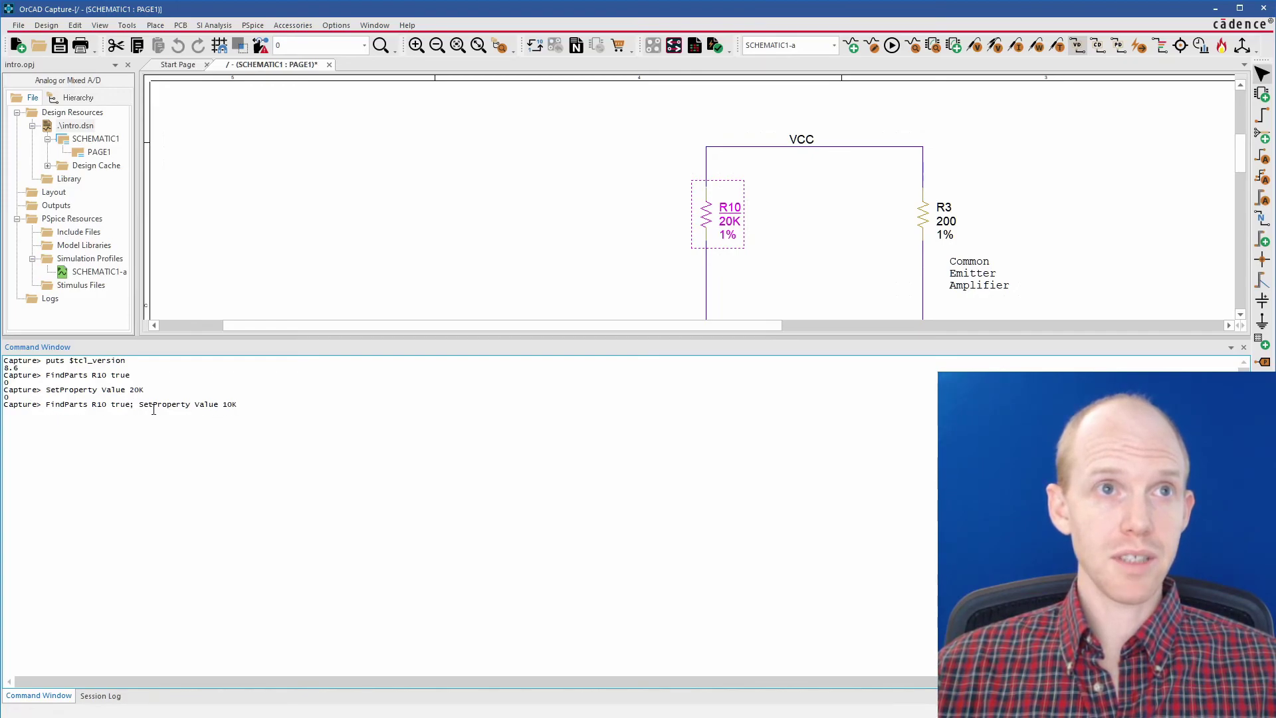
pyautogui.press('Return')
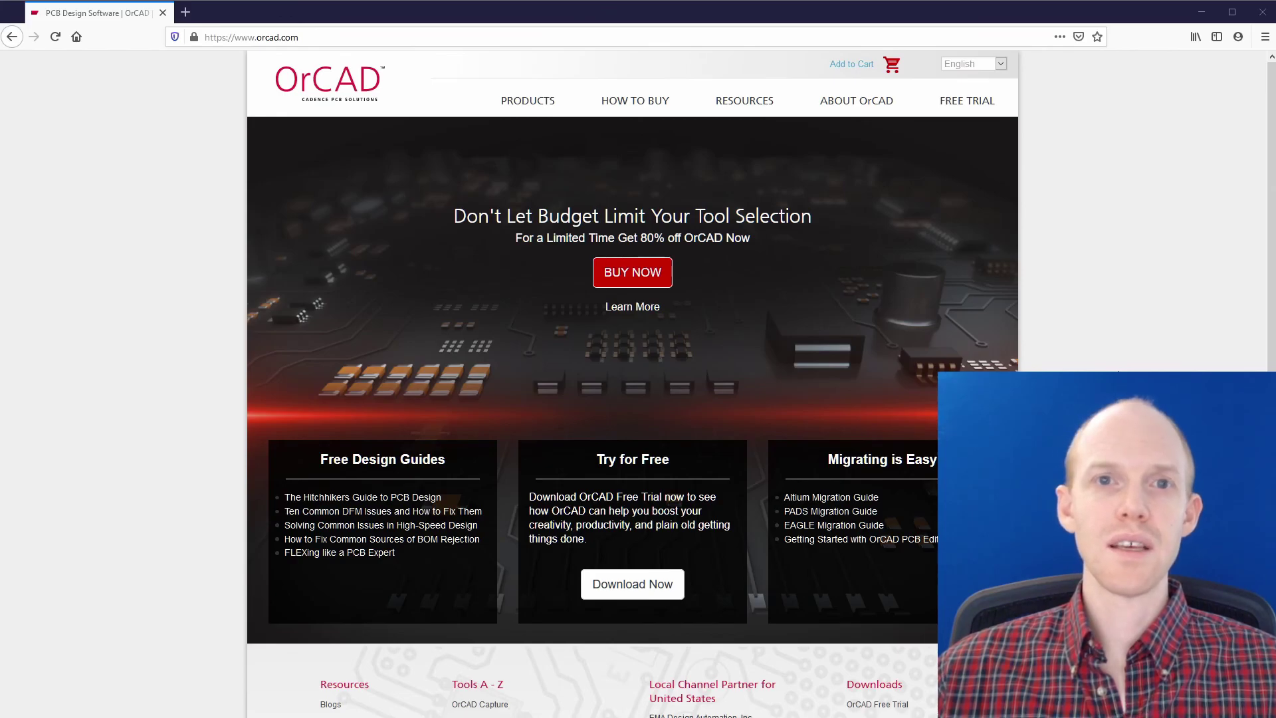
pyautogui.scroll(-3, 631, 379)
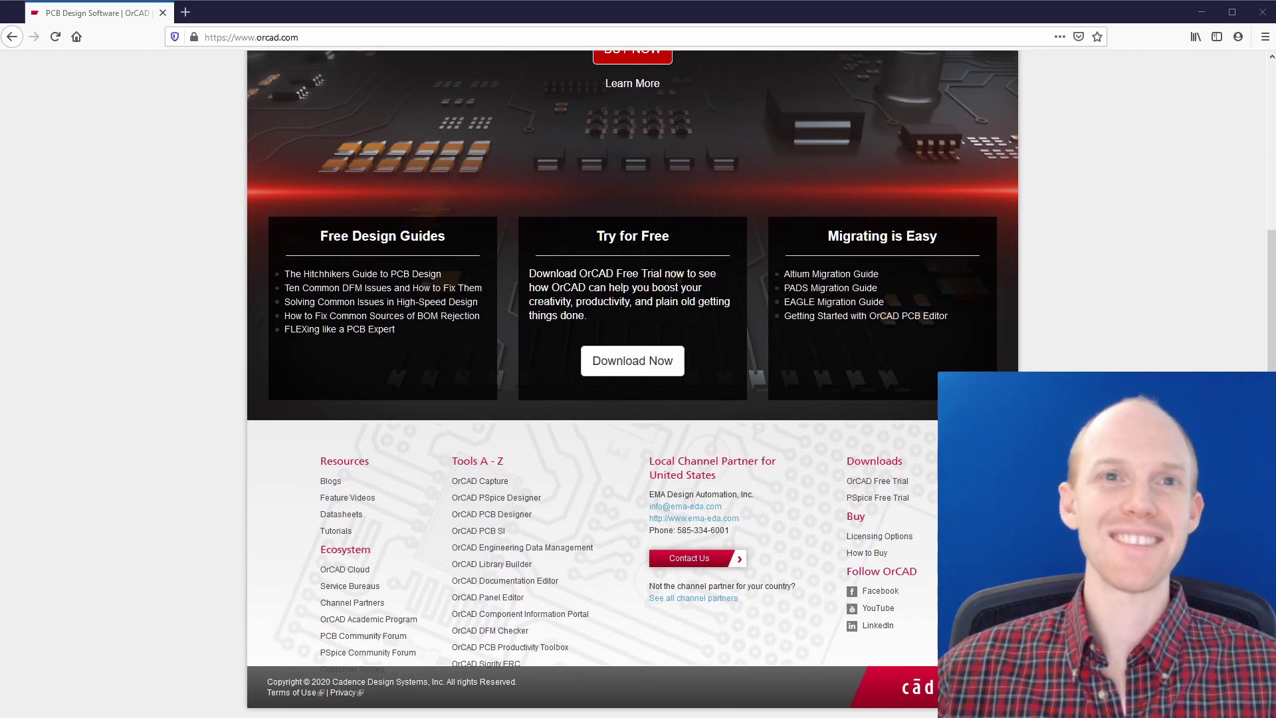
pyautogui.scroll(3, 631, 378)
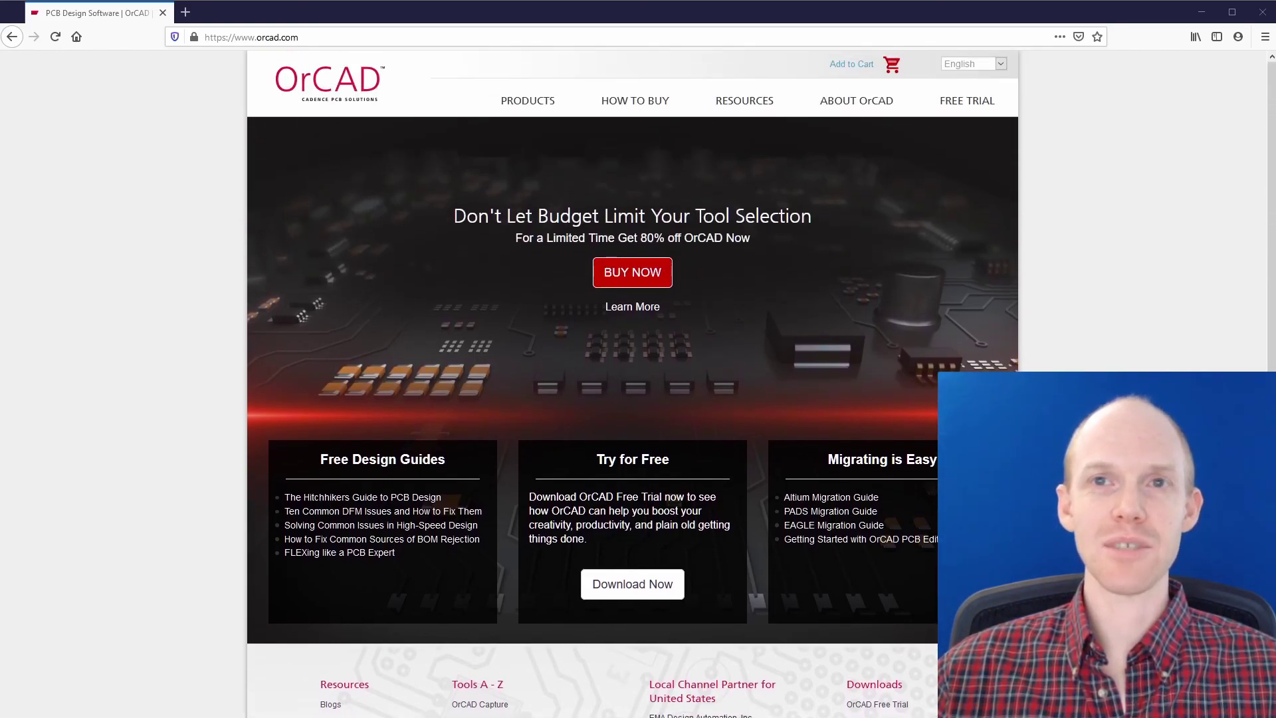